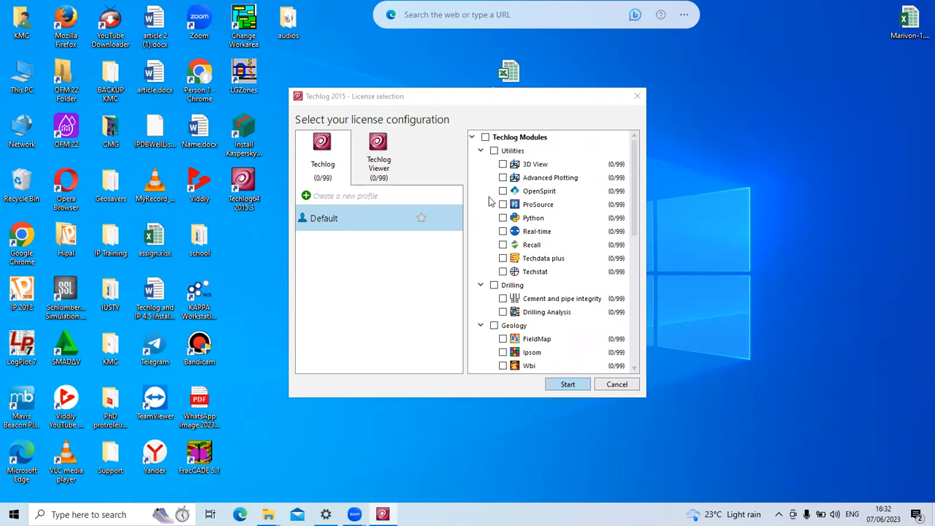
Enable all Techlog modules, start Techlog, and accept English (United States) as the language.
click(486, 137)
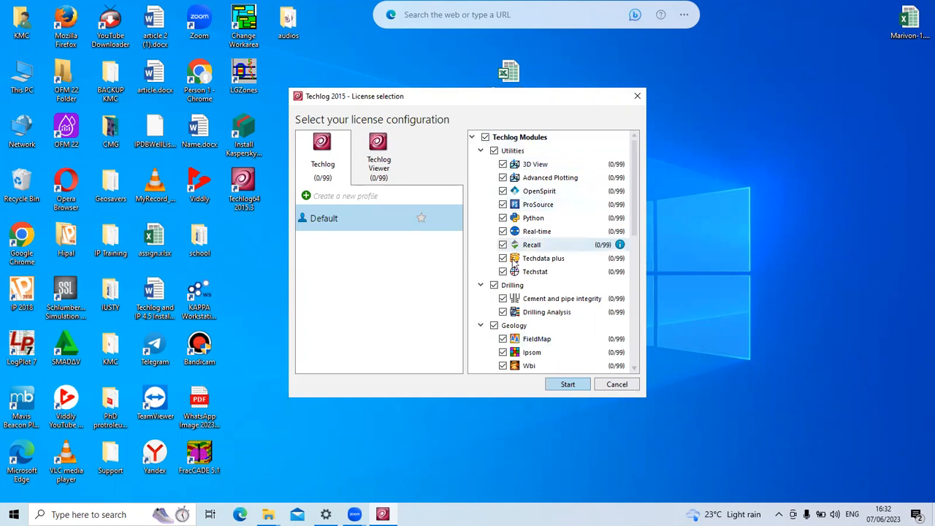
click(555, 385)
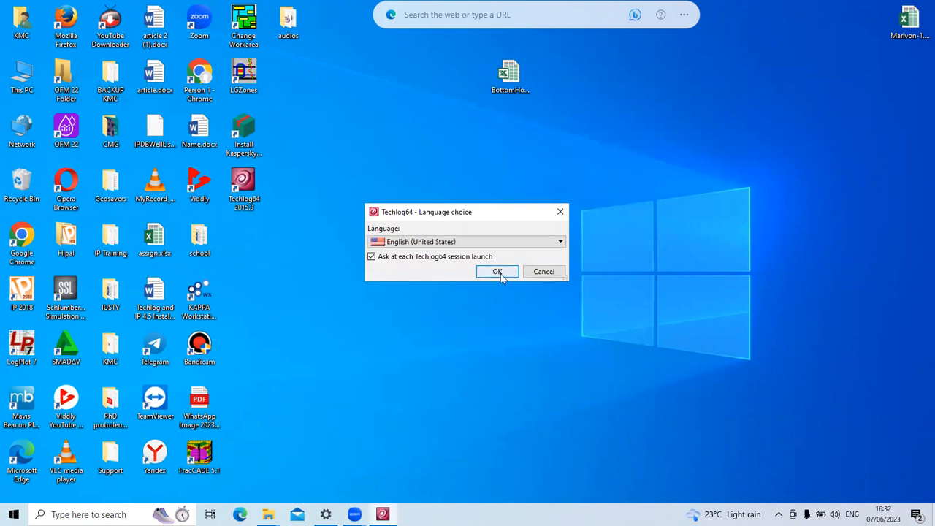
click(497, 272)
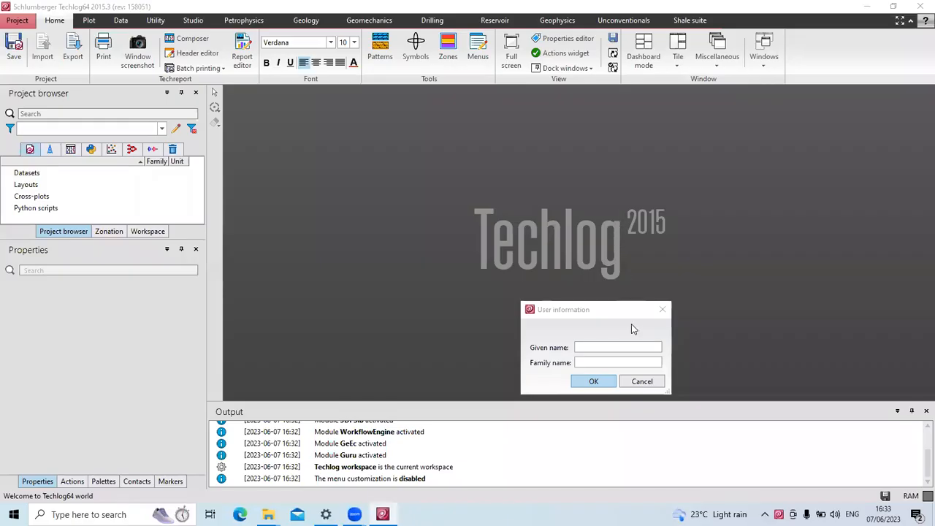
Enter the user's given name and family name, then confirm the user information.
click(610, 351)
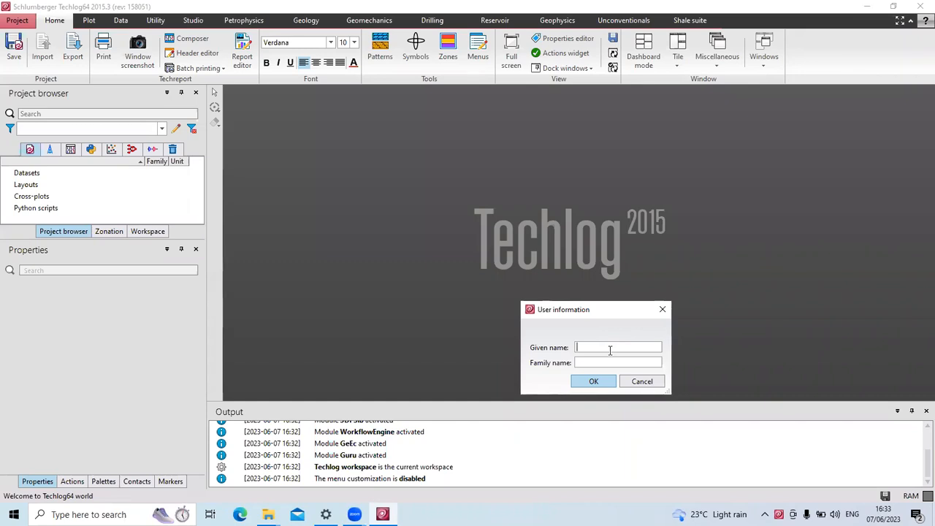
text(Geosavers)
click(605, 363)
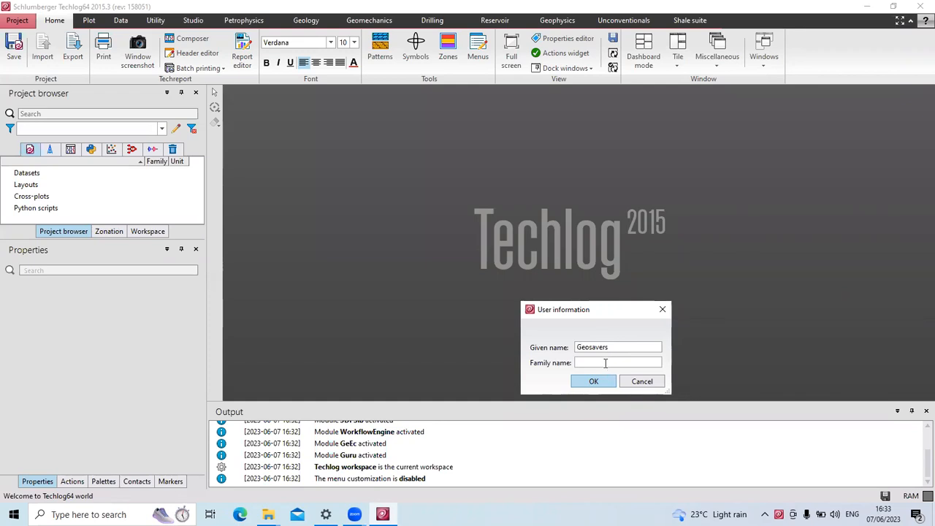
text(Internationaal)
click(590, 383)
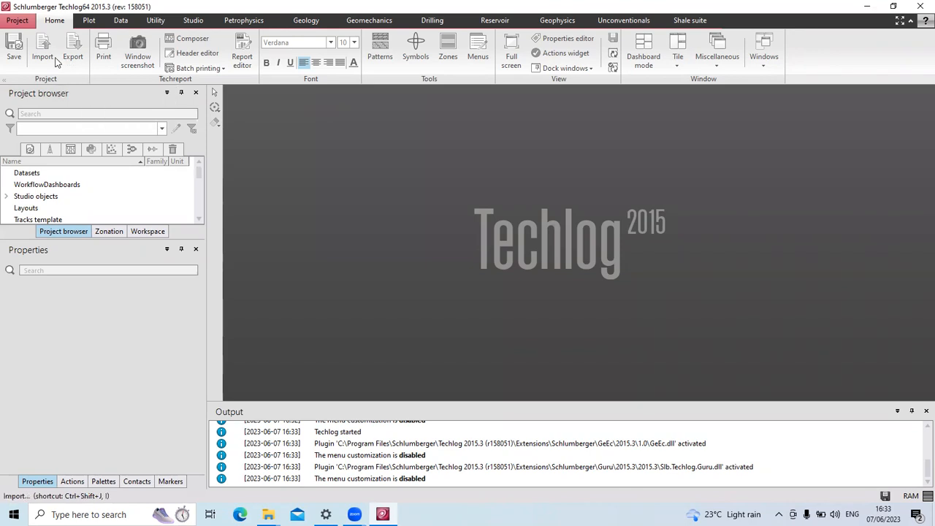
Show the Plot tools, then switch to the Petrophysics tab.
click(88, 21)
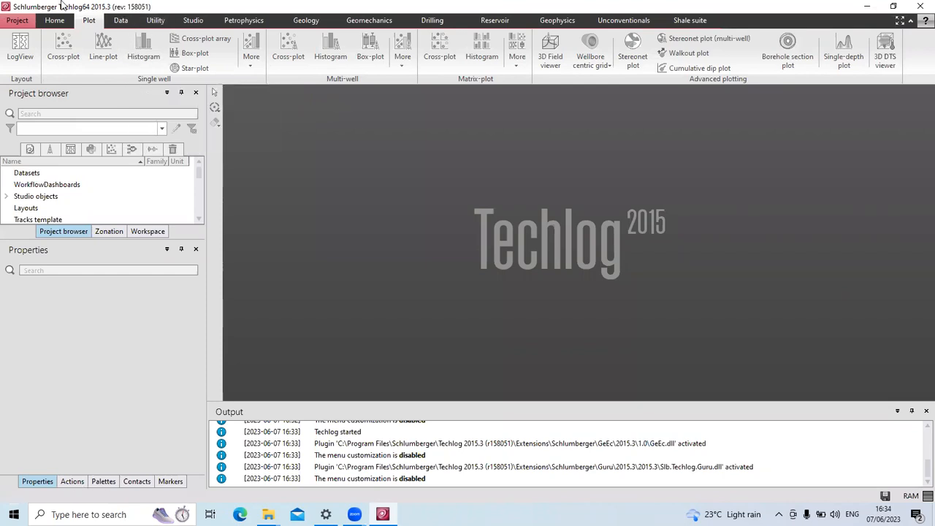
click(235, 22)
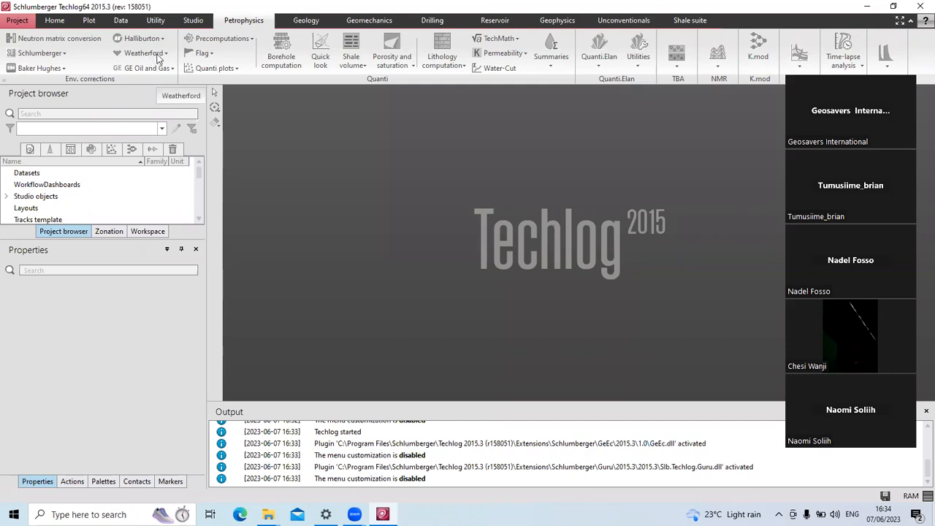
Step through the Geology and Geomechanics tabs, moving on to Drilling.
click(286, 23)
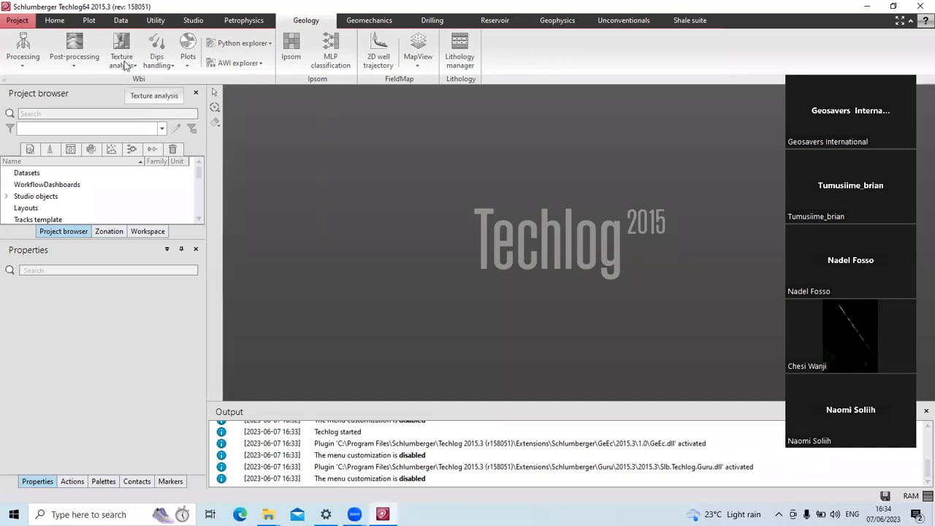
click(369, 20)
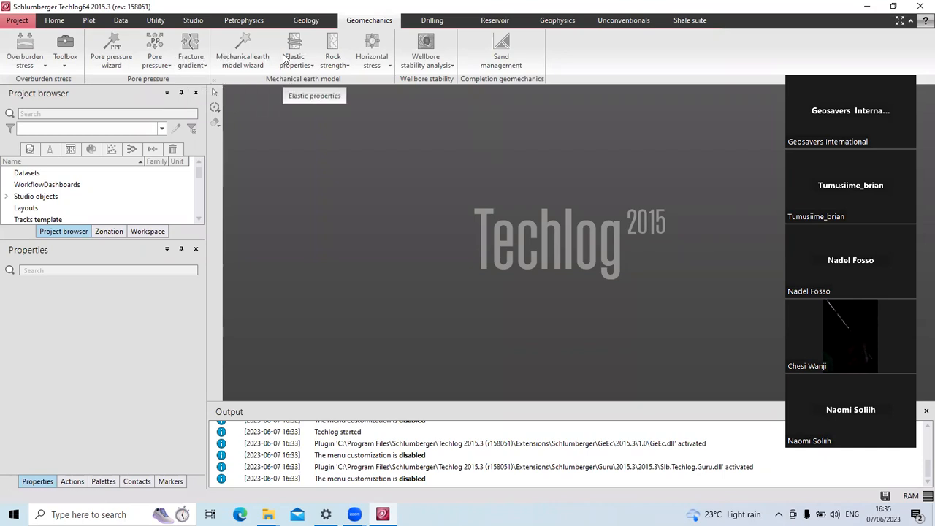
click(412, 25)
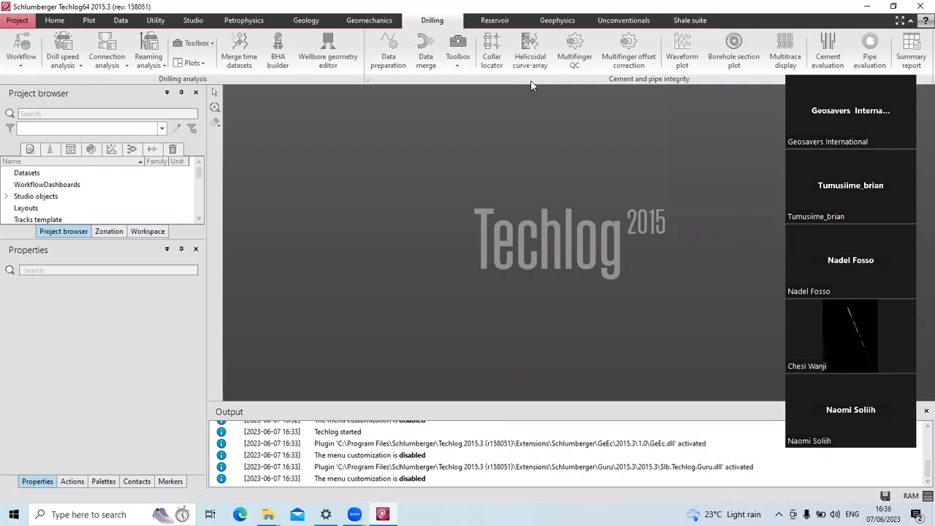
Show the Reservoir tab, then the Geophysics tab.
click(501, 26)
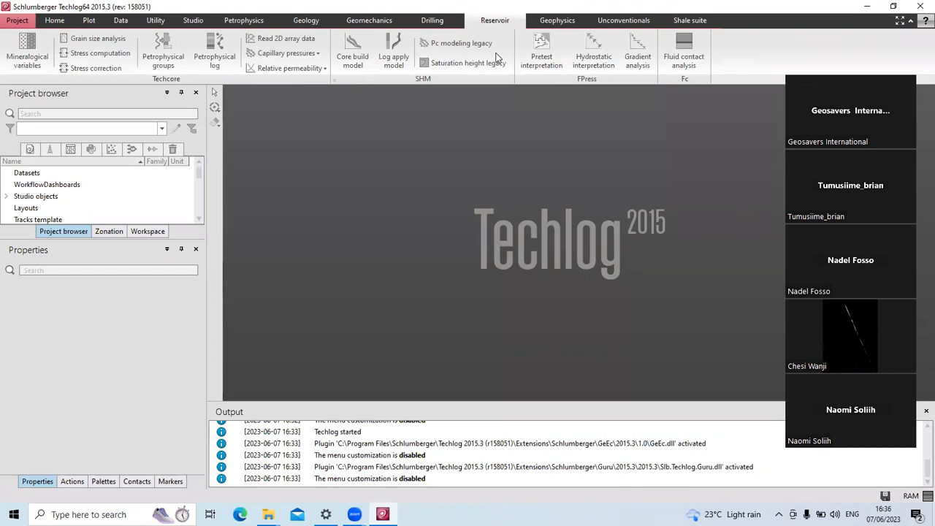
click(552, 21)
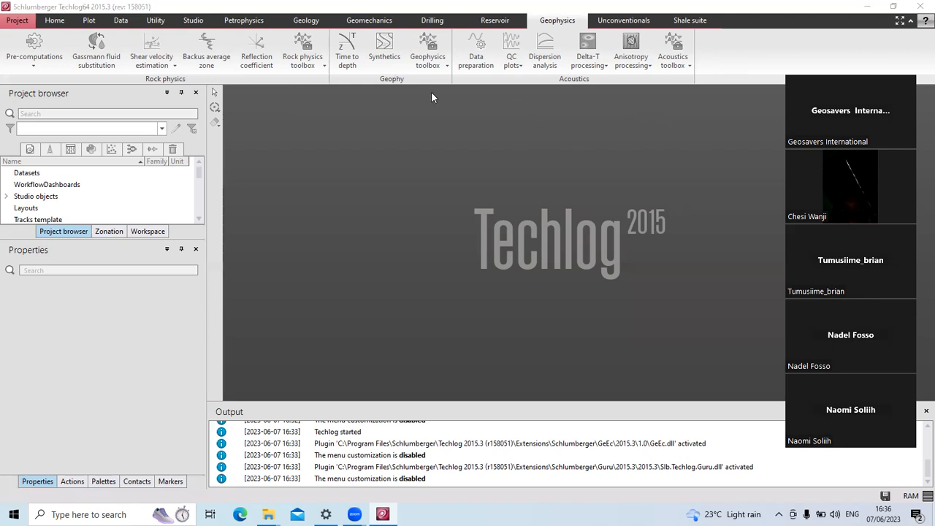
Display the Unconventionals tab with TOC computation and shale gas, condensate and oil tools.
click(629, 21)
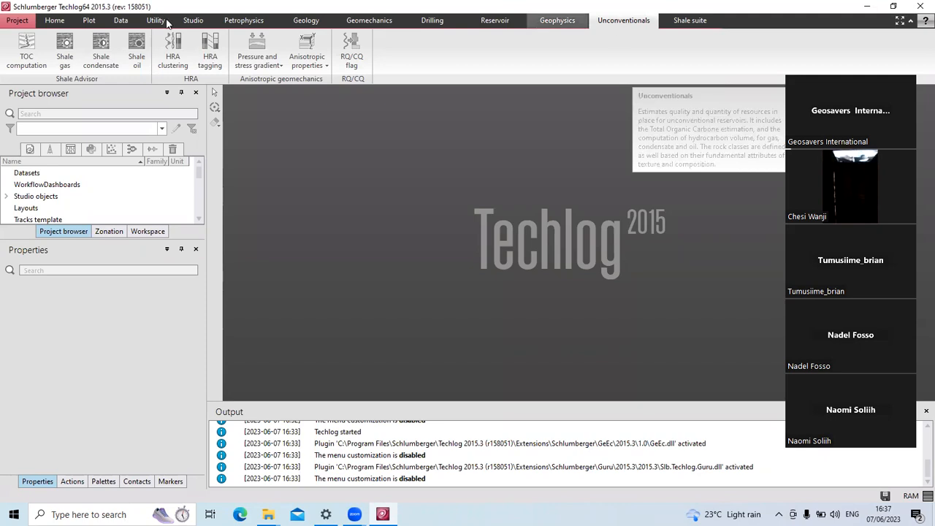
Return to the Home tab and bring up the Project menu.
click(55, 20)
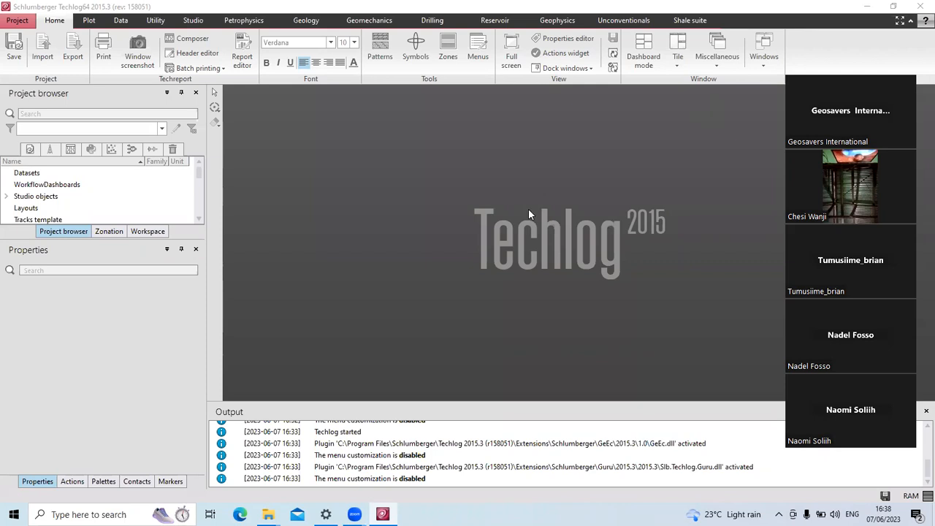
click(18, 21)
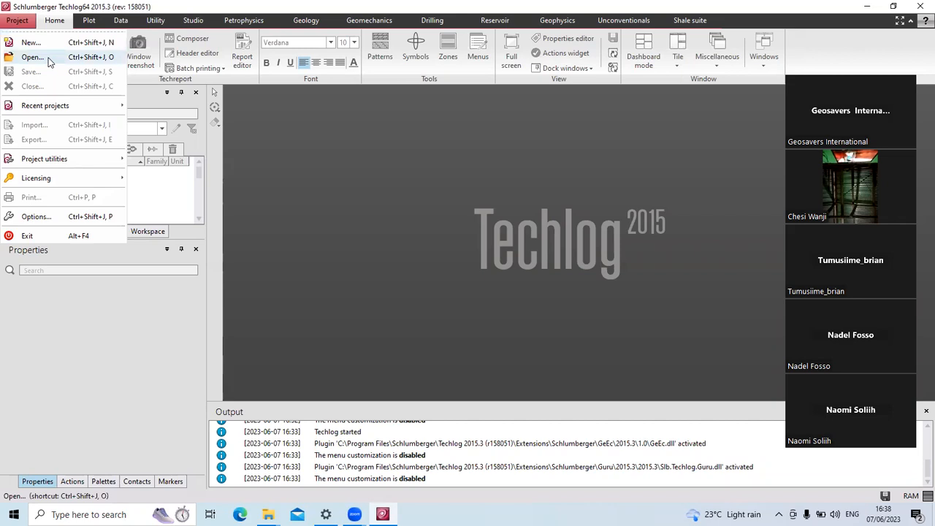
Start a new project named Geosavers with country left Undefined, and continue to folder settings.
click(36, 46)
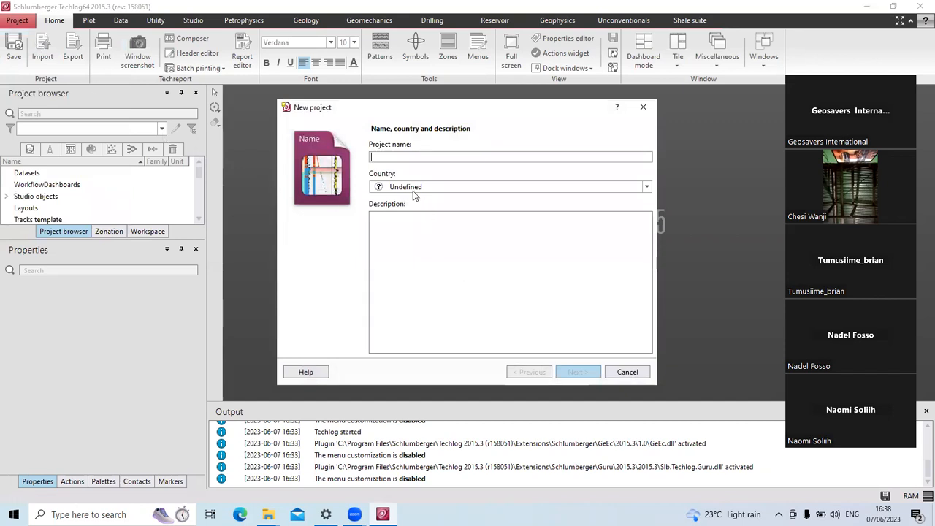
click(404, 159)
text(G)
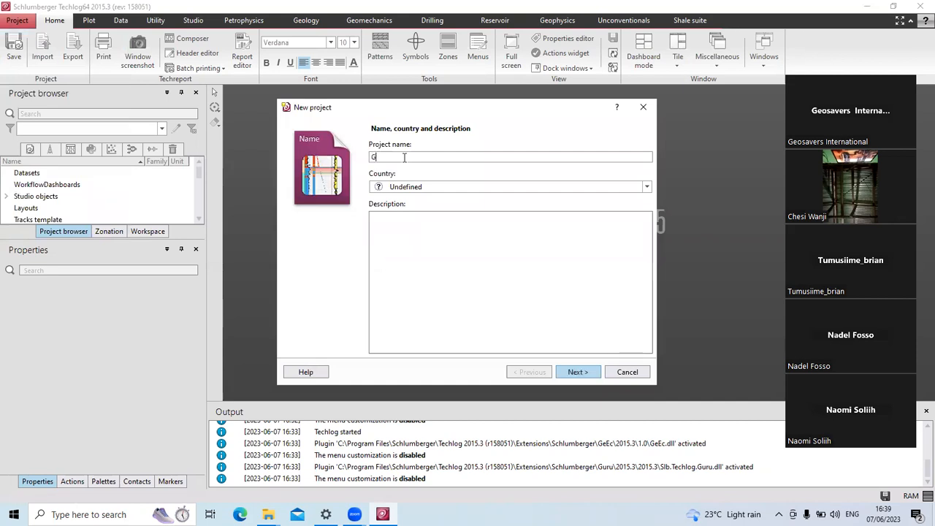
text(eo)
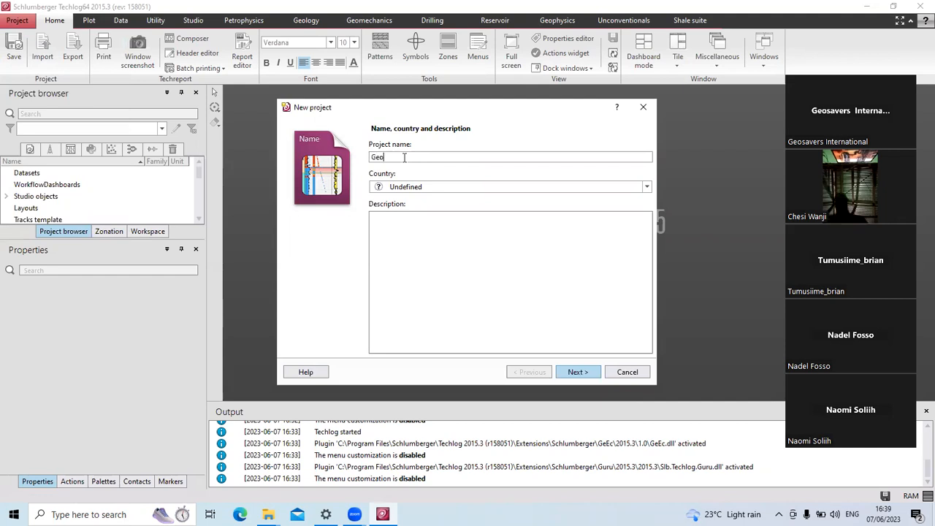
text(savers)
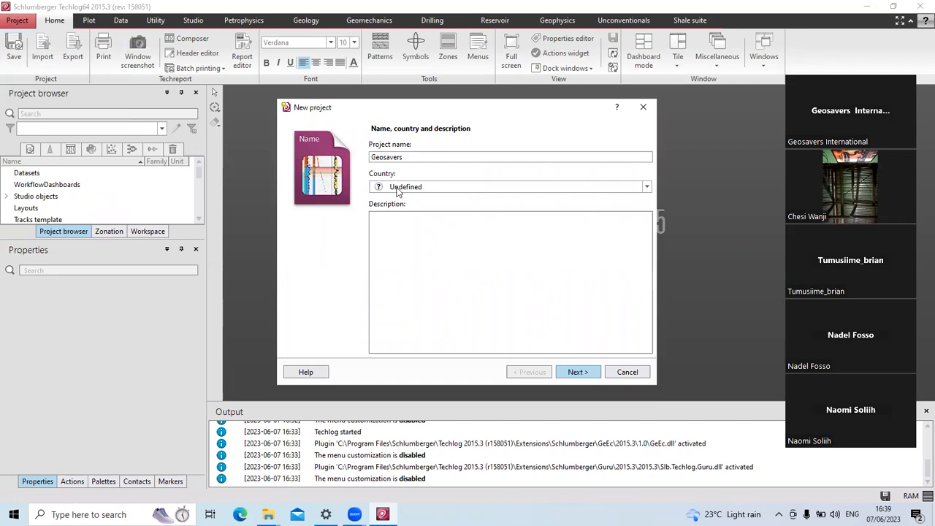
click(647, 189)
click(647, 189)
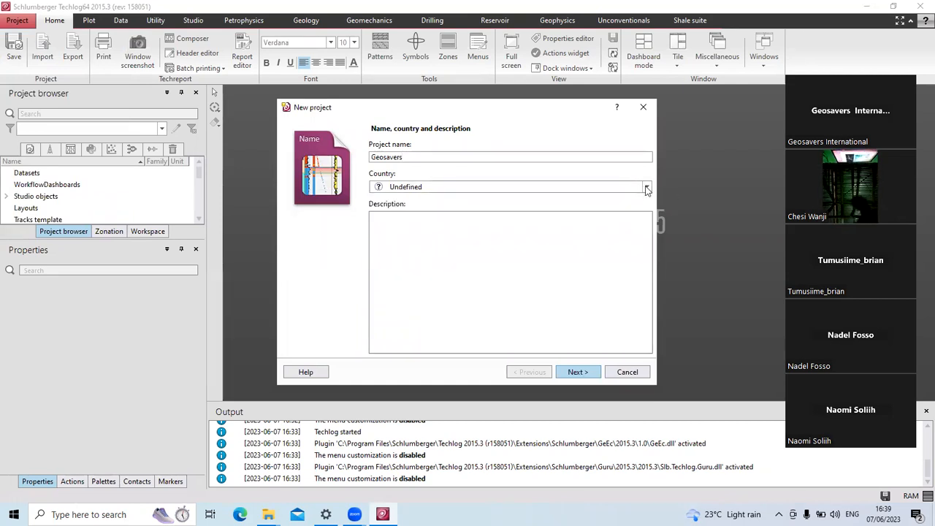
click(647, 189)
click(647, 188)
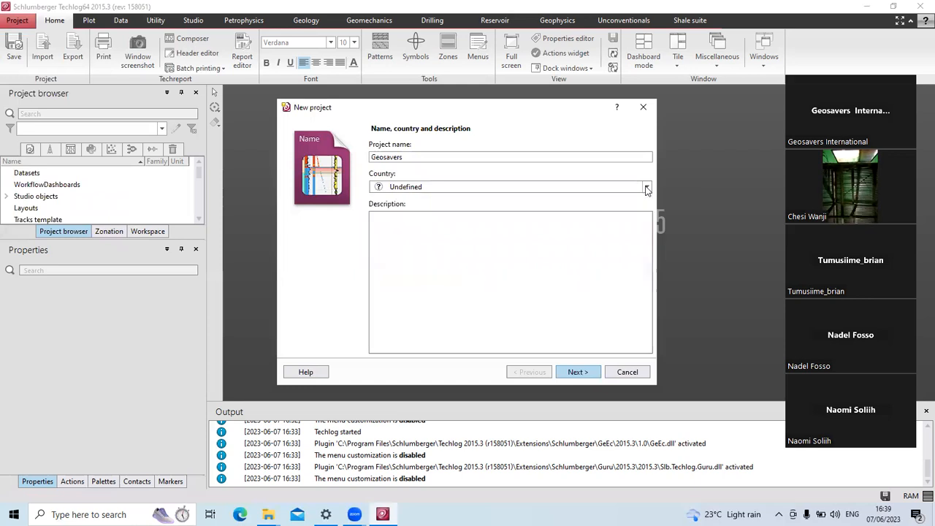
click(380, 221)
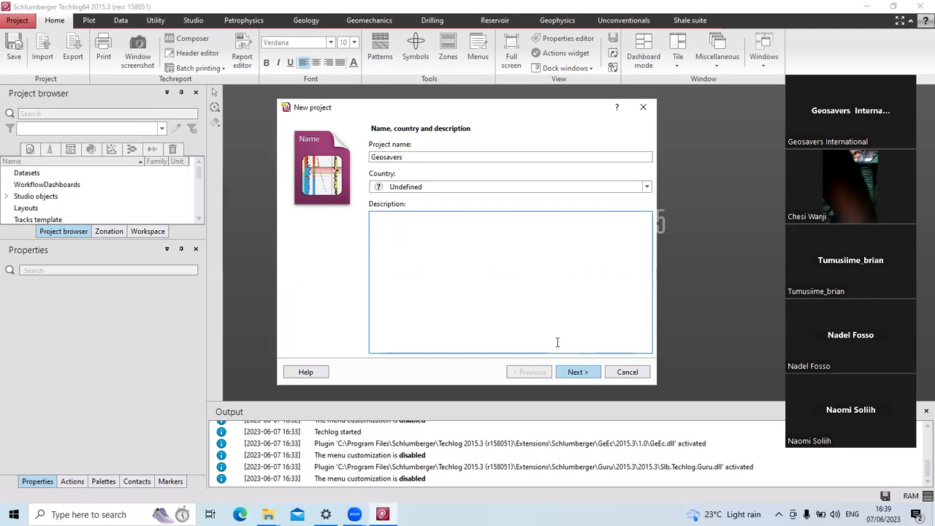
click(577, 372)
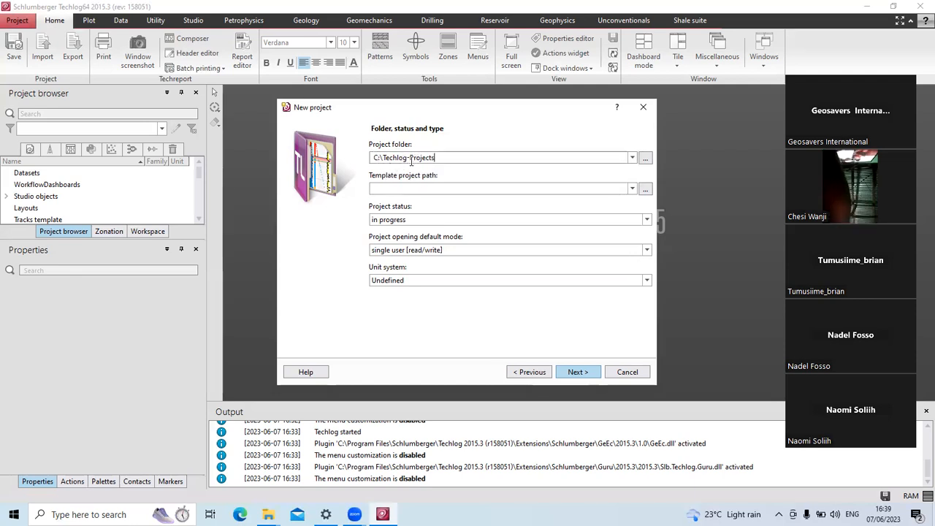
Keep folder C:\Techlog-Projects, skip the Studio repository, and finish creating Geosavers.
click(433, 158)
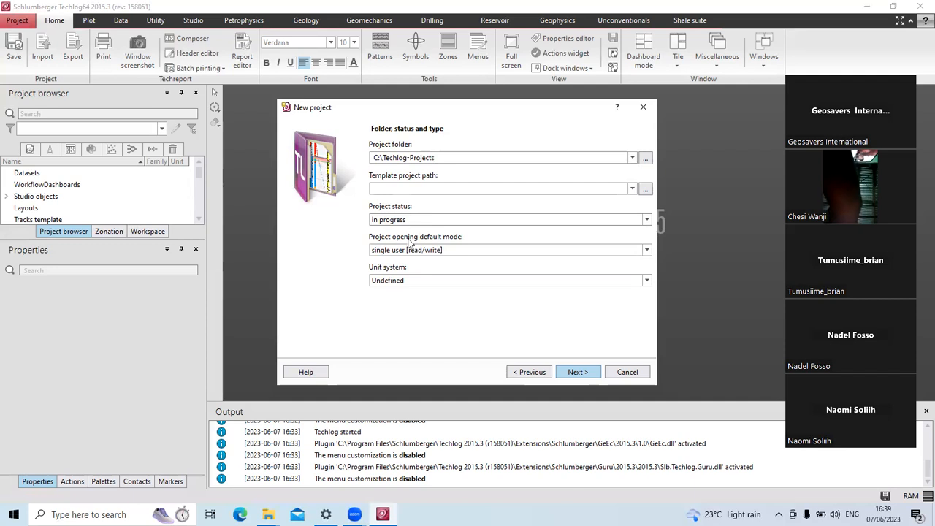
click(577, 373)
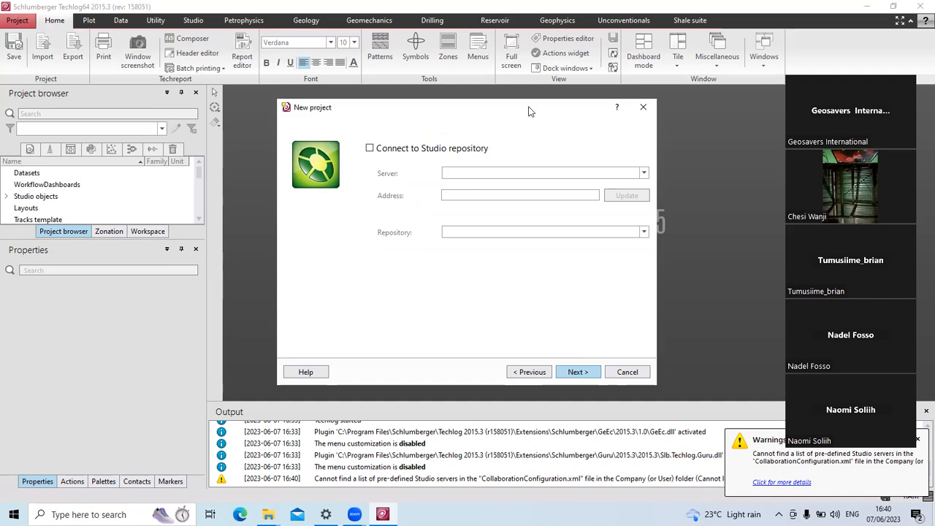
click(580, 374)
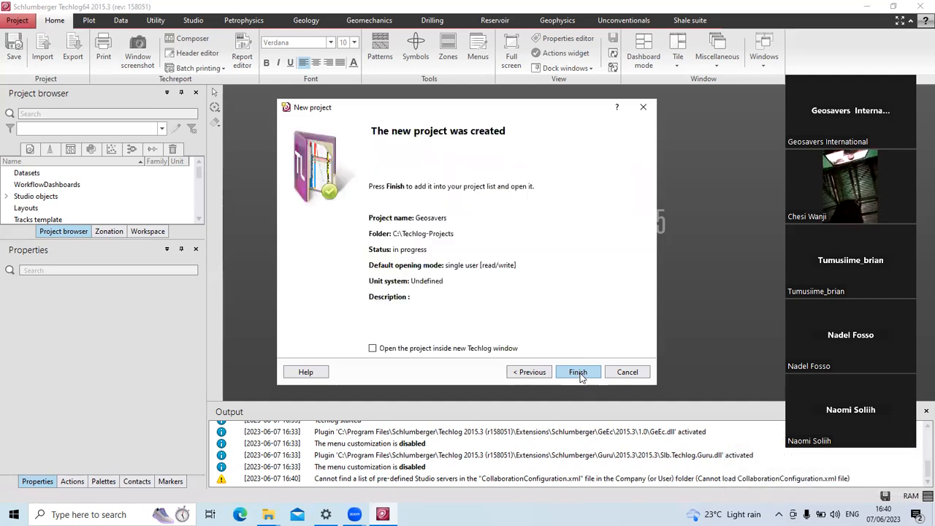
click(579, 374)
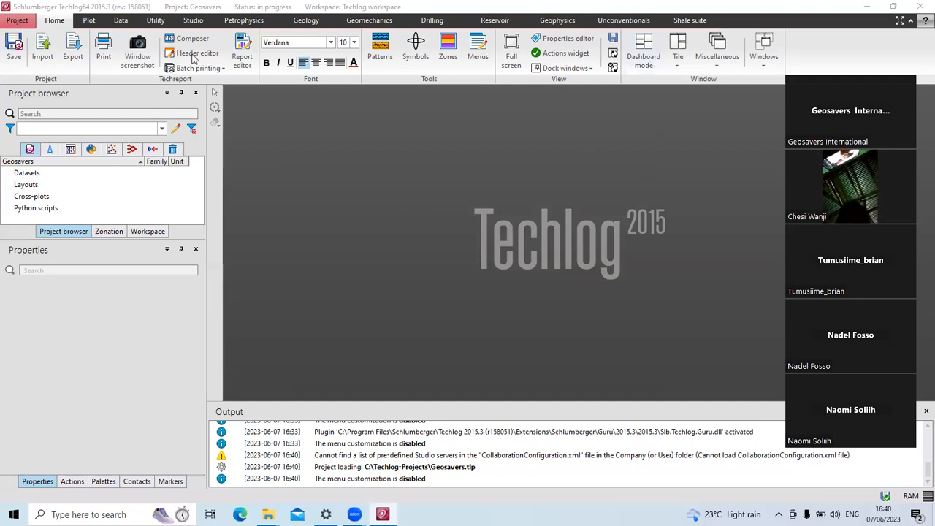
Open the File(s) import panel from the Home tab.
click(44, 58)
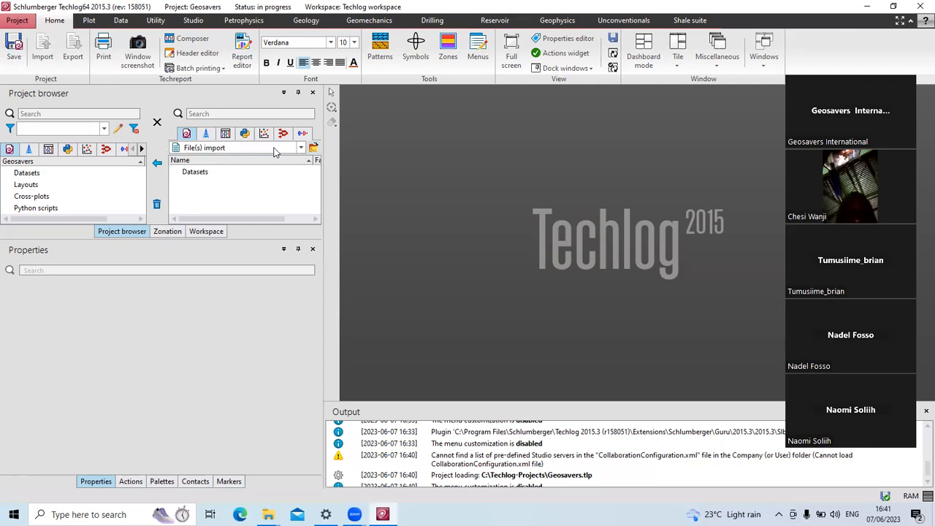
Browse to Desktop > Geosavers > summer internship > week 1 and pick SAMPLE-1.LAS.
click(314, 148)
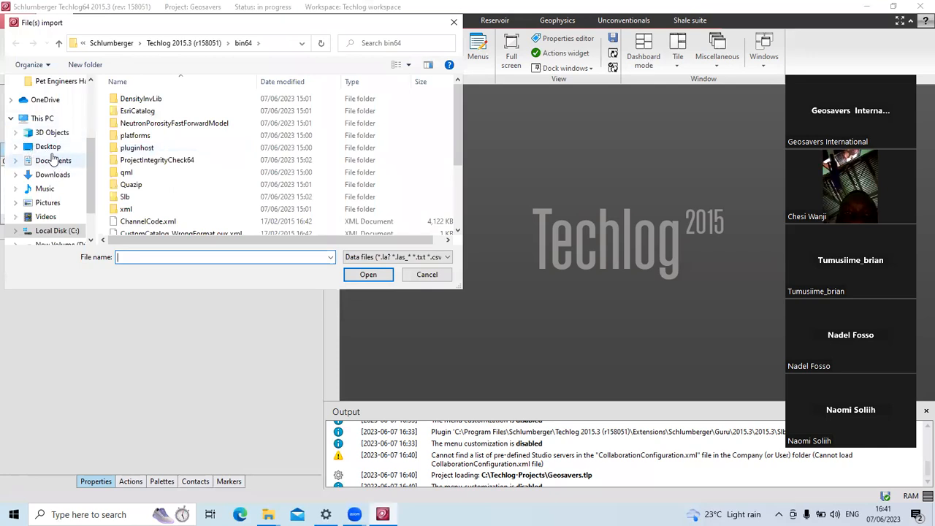
scroll(51, 124, down, 3)
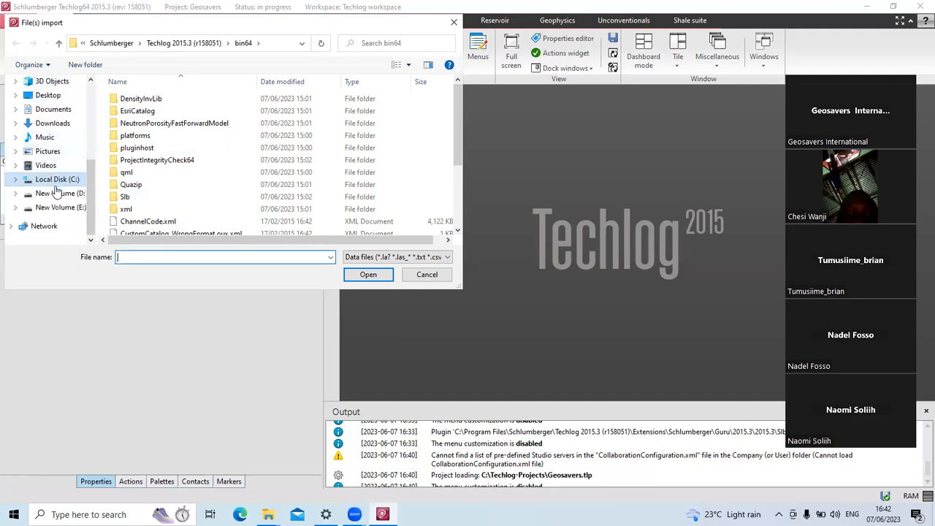
click(46, 95)
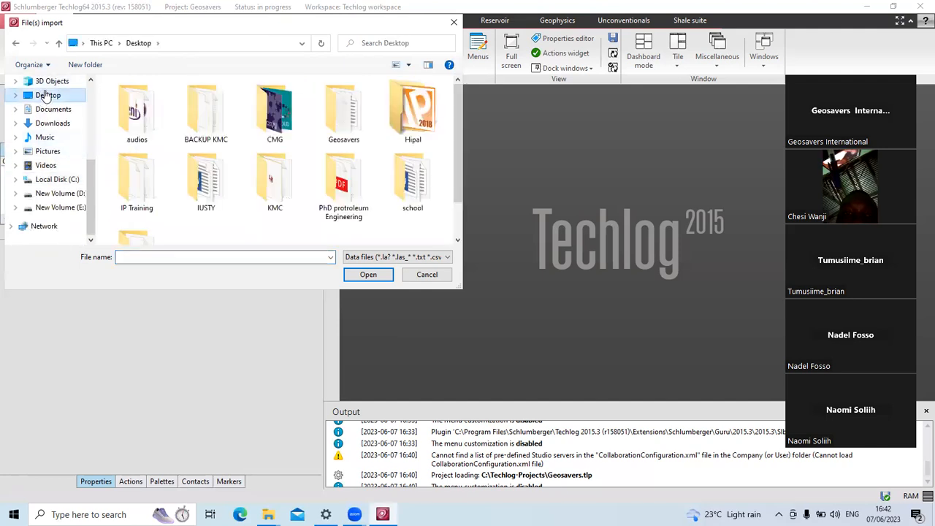
click(346, 194)
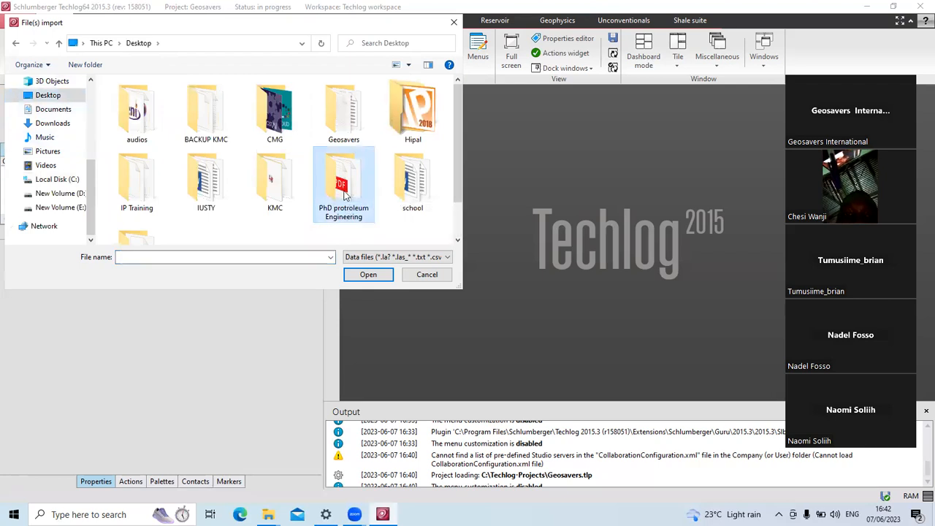
double_click(321, 124)
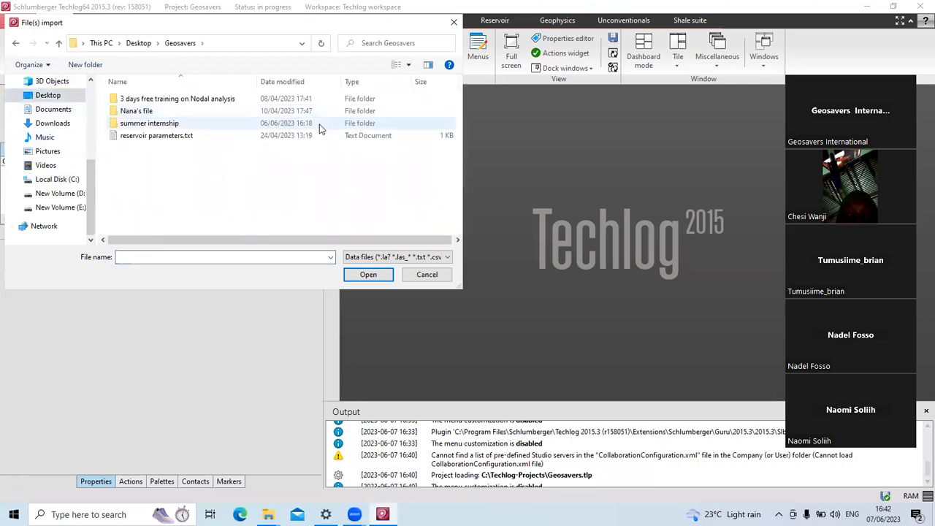
double_click(173, 124)
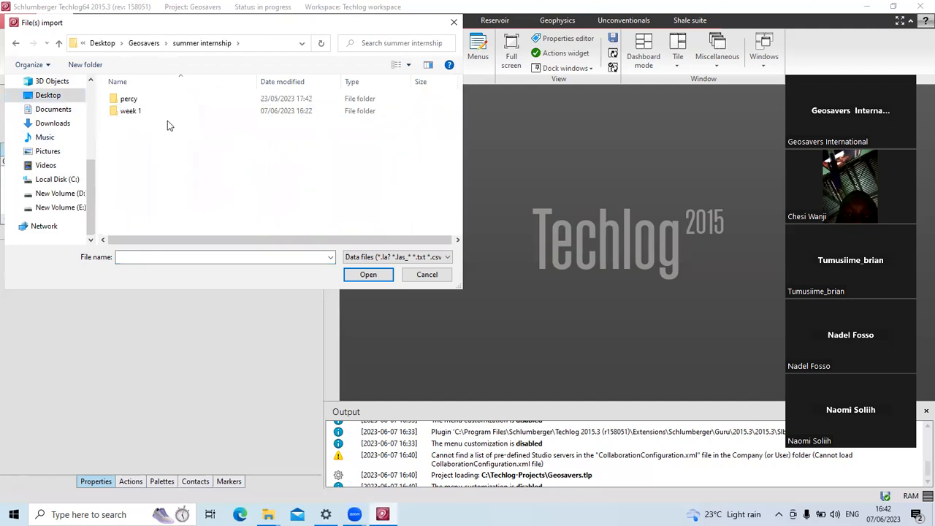
double_click(147, 111)
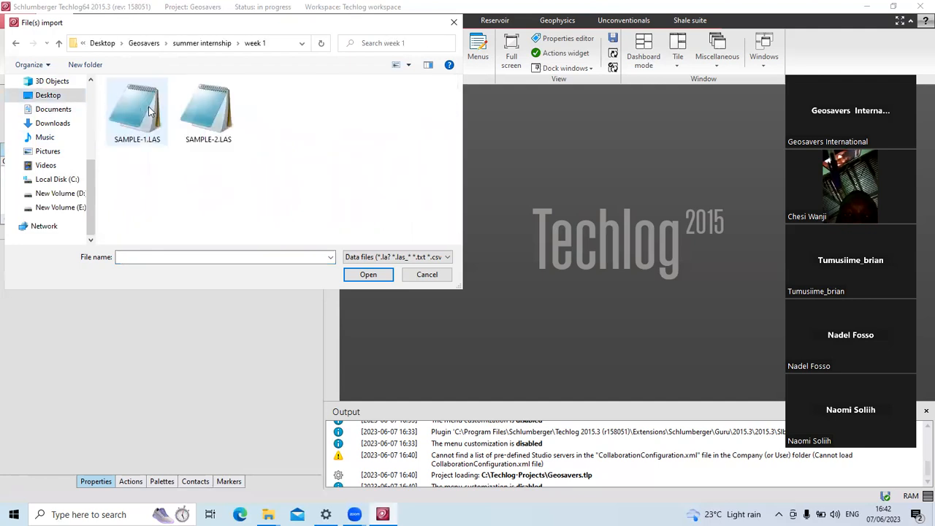
click(145, 126)
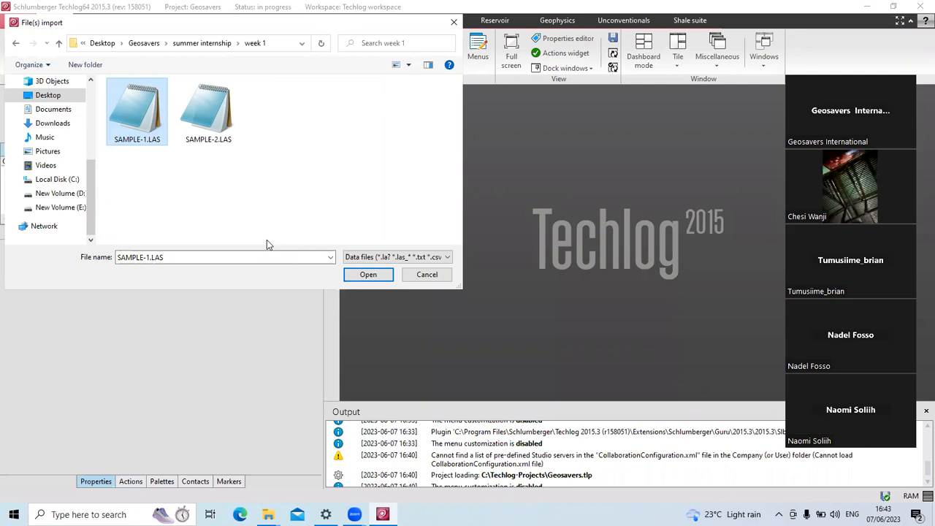
click(421, 275)
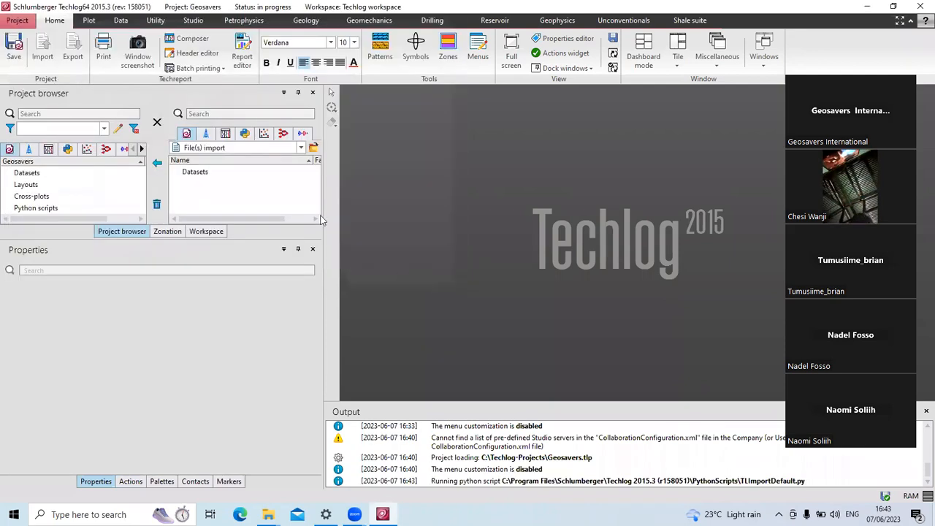
Reopen the file browser and load SAMPLE-1.LAS so EXA-1 appears in the import list.
click(313, 149)
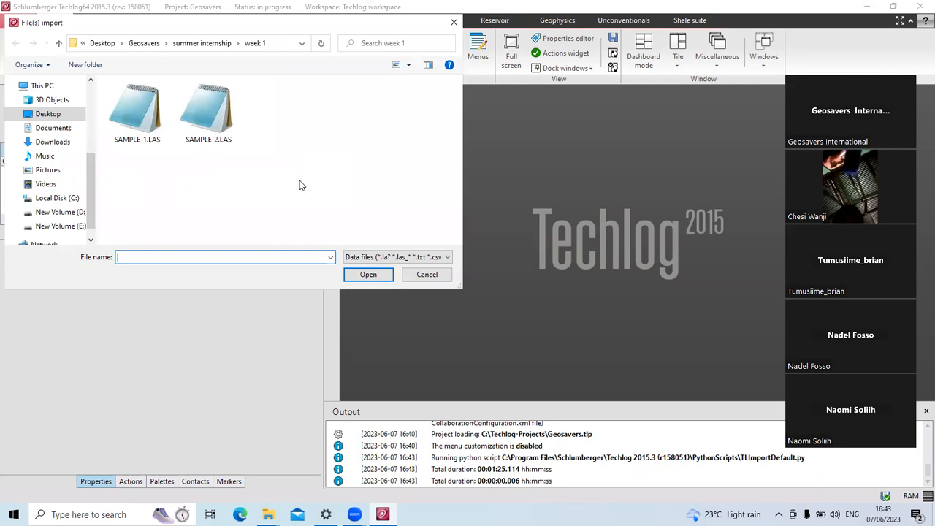
click(130, 133)
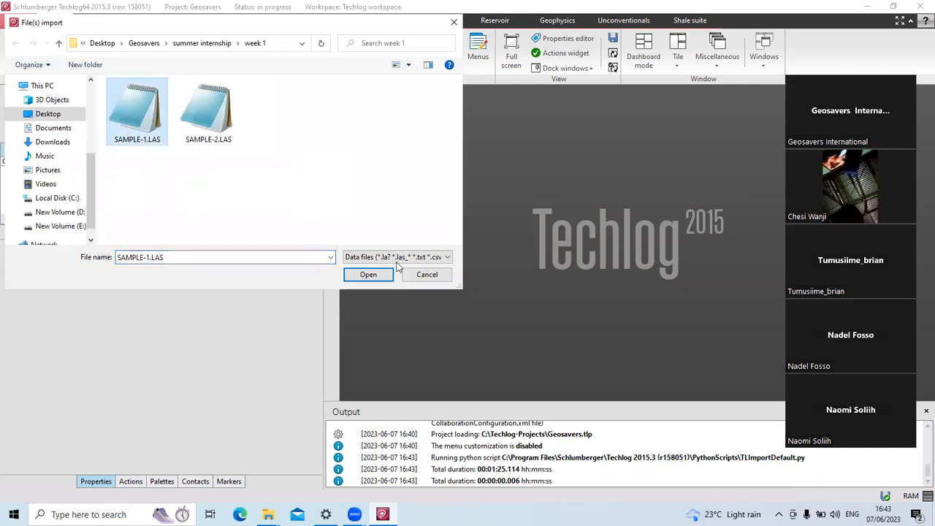
click(365, 273)
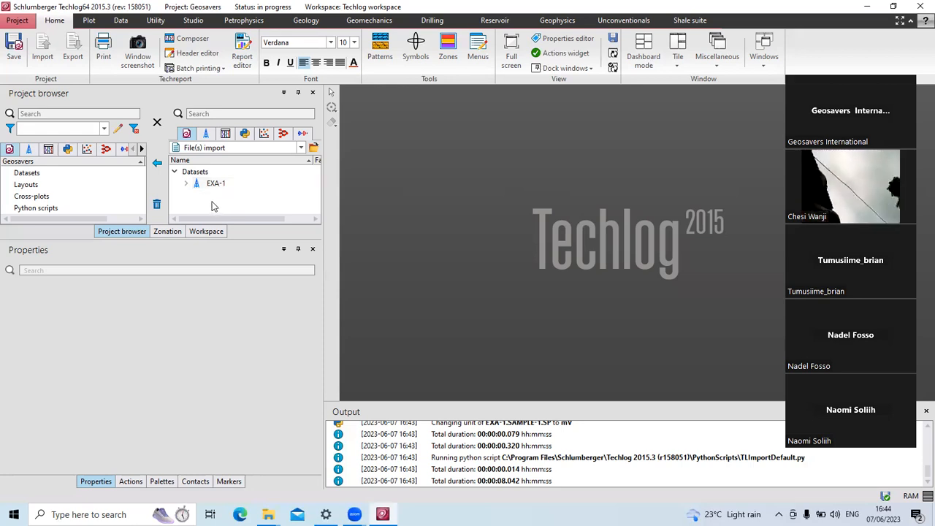
Import well EXA-1 from the import list into the project.
click(217, 184)
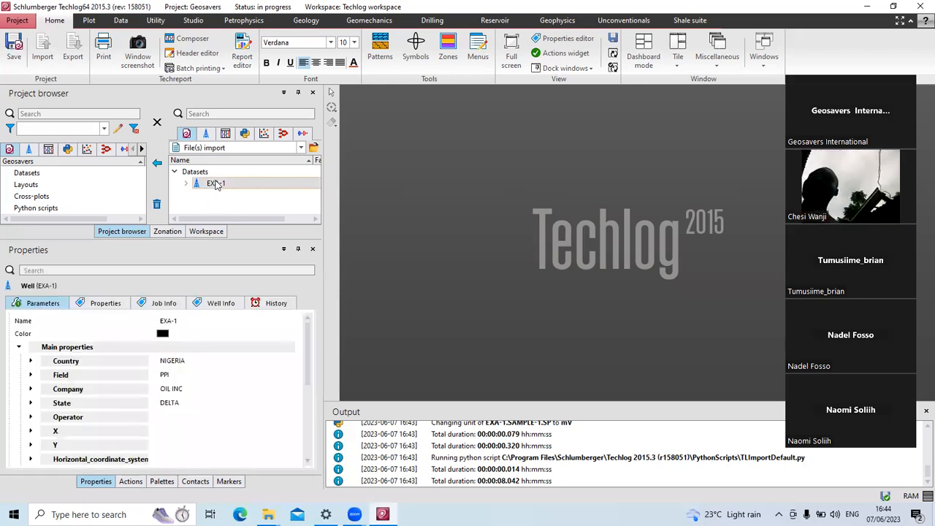
click(158, 171)
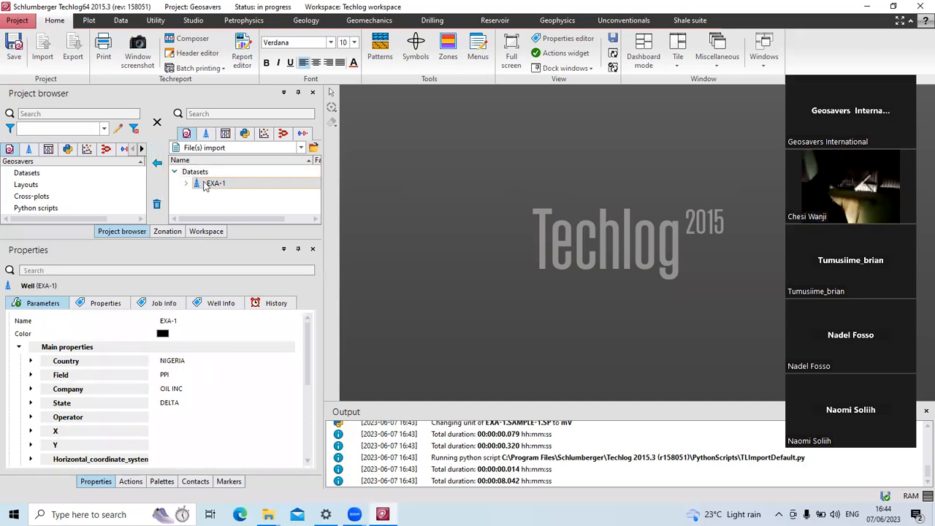
click(159, 168)
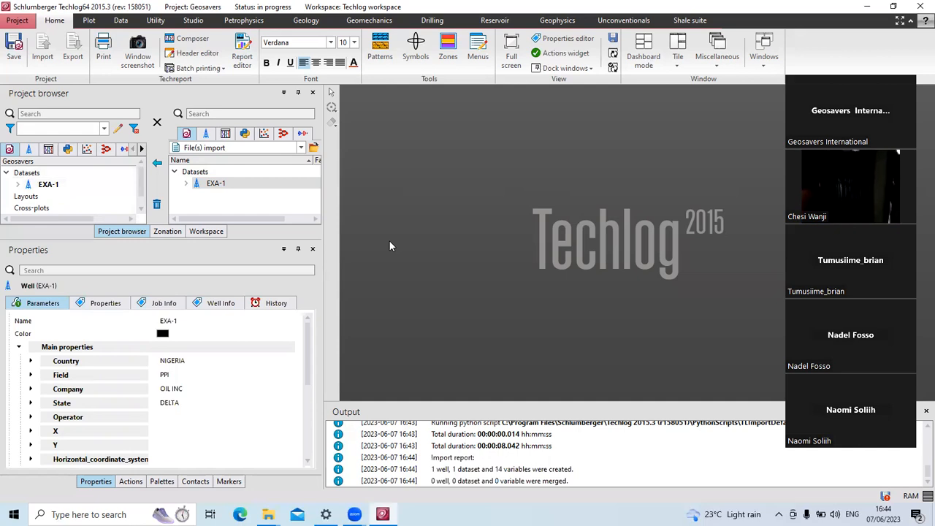
Expand EXA-1 > SAMPLE-1 to check its 14 variables, then collapse the well.
click(17, 184)
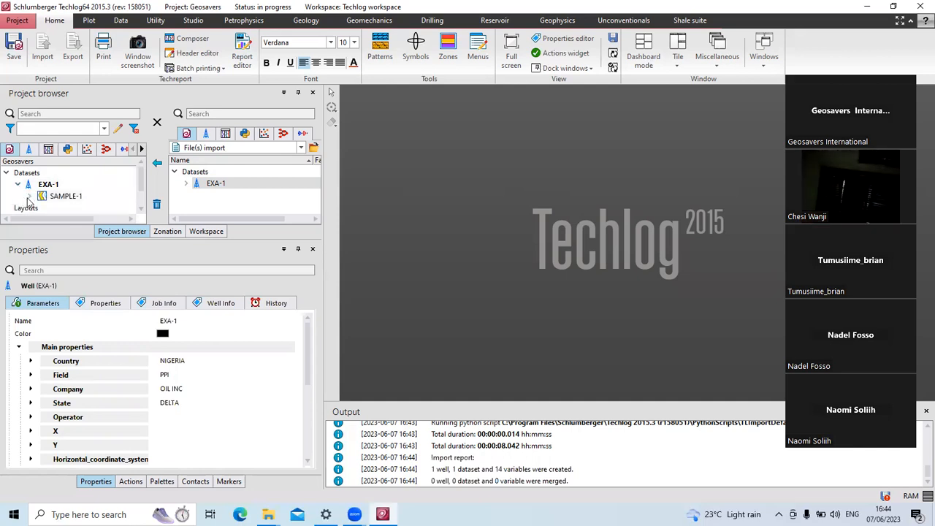
click(29, 195)
scroll(43, 202, down, 5)
scroll(43, 202, up, 3)
scroll(42, 202, up, 1)
scroll(42, 202, down, 1)
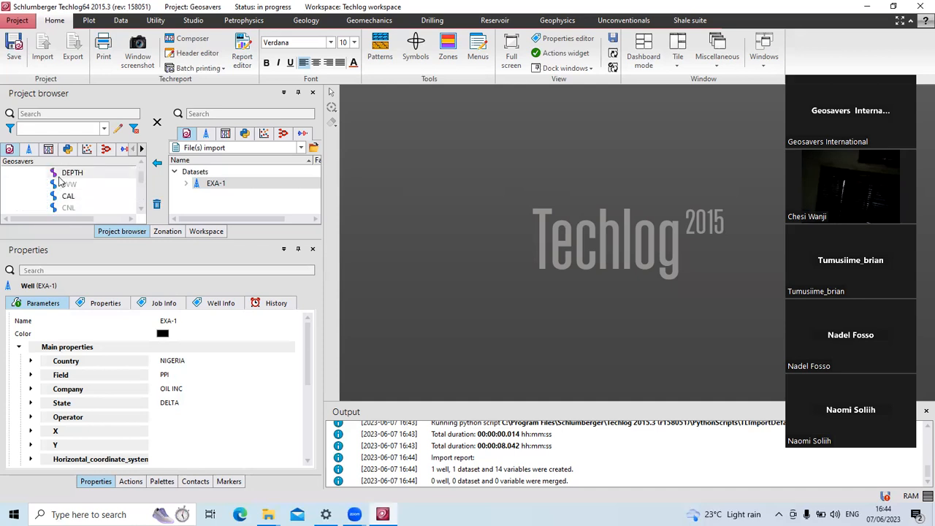
scroll(61, 182, down, 3)
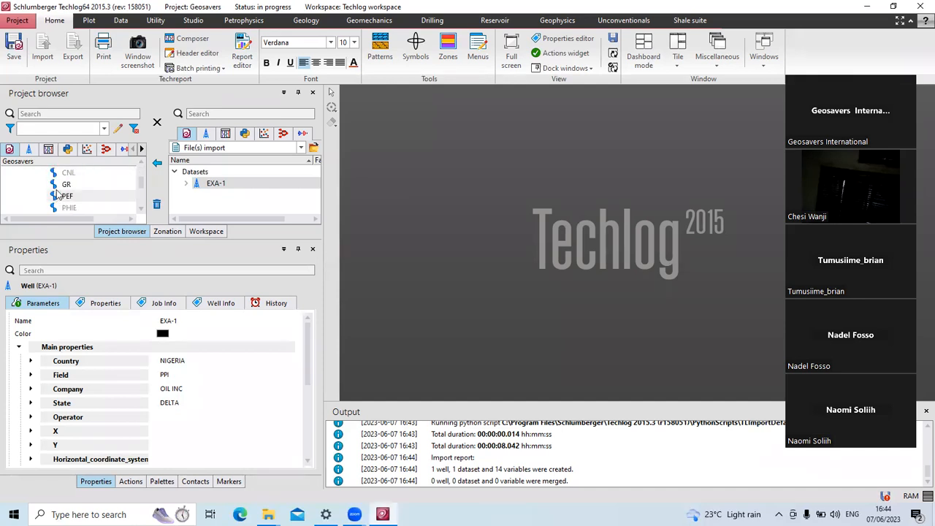
scroll(61, 192, down, 6)
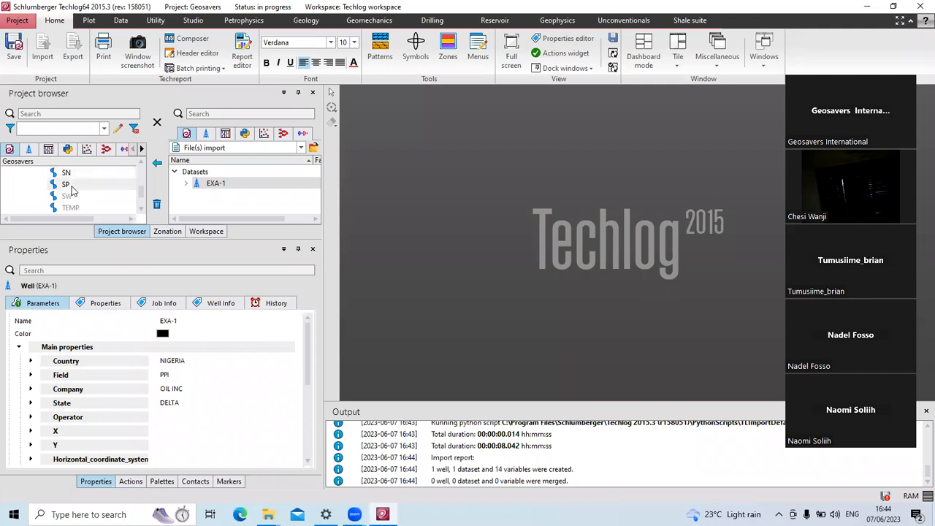
scroll(111, 188, down, 3)
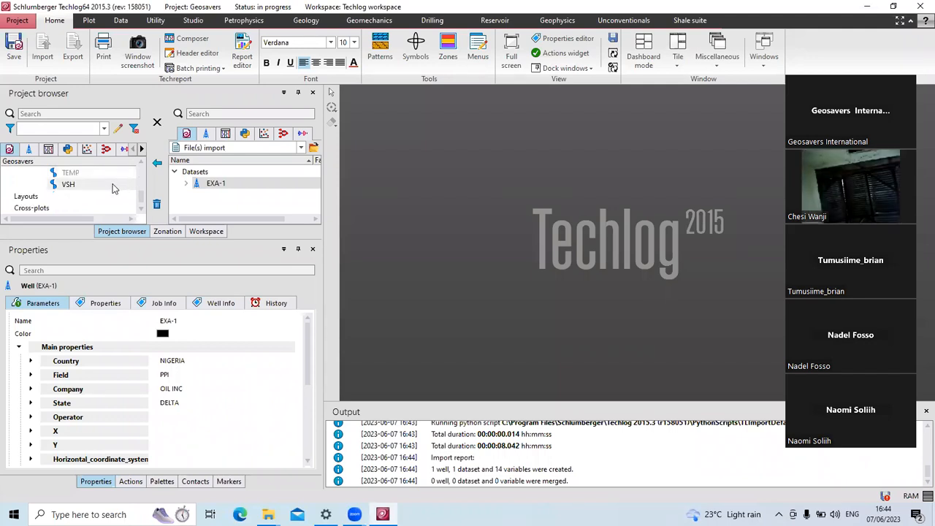
scroll(112, 190, up, 15)
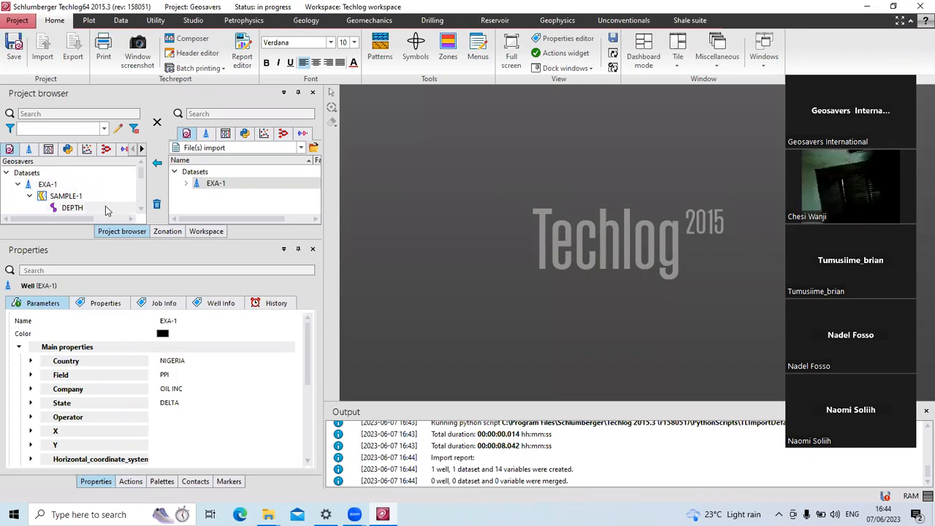
click(18, 185)
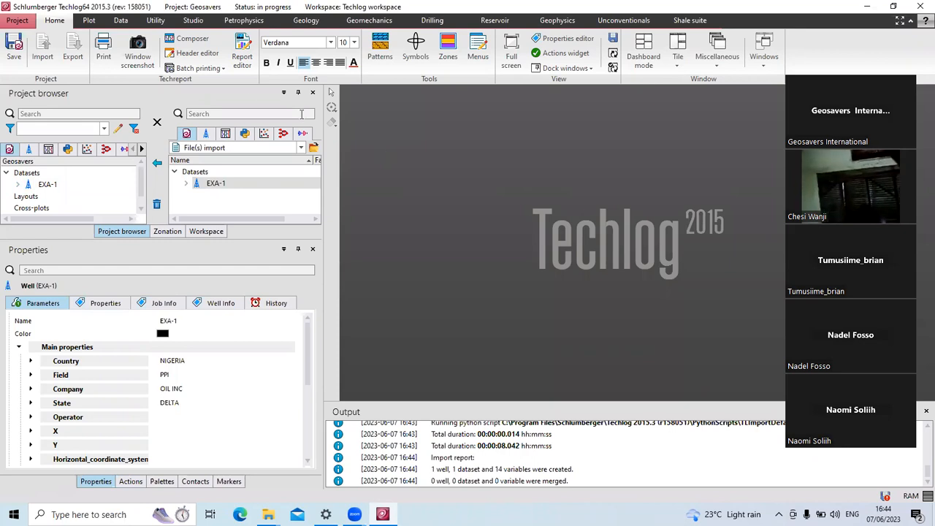
Start a Plot > Multi-well LogView and drop EXA-1's GR curve into it as a 0–150 API track.
click(88, 20)
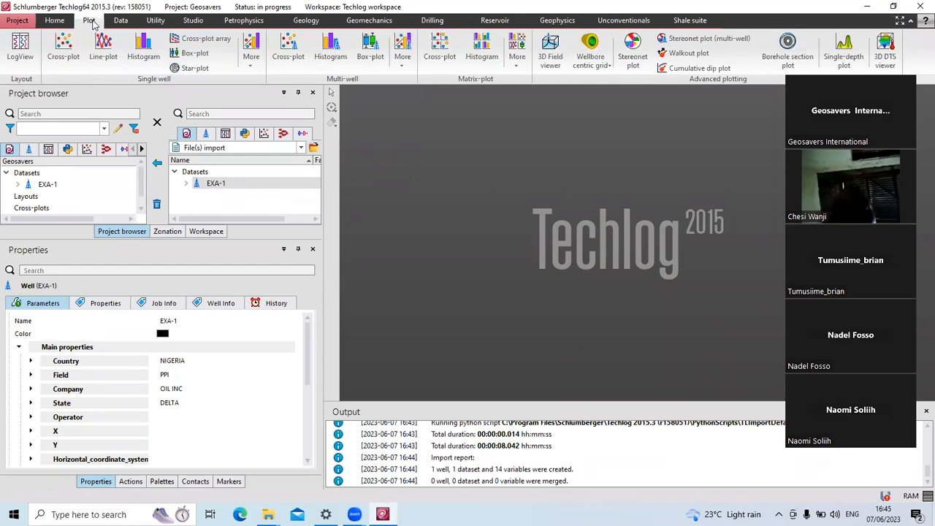
click(20, 50)
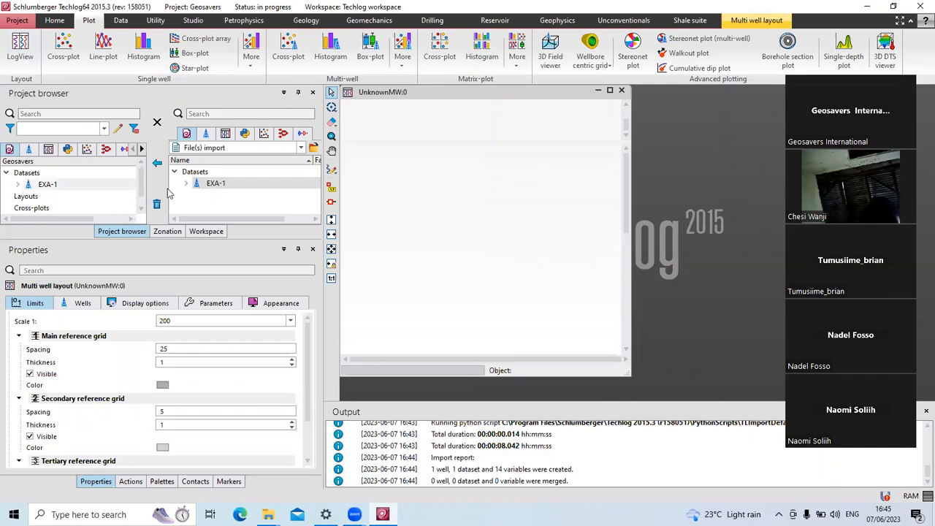
click(19, 184)
scroll(70, 196, down, 1)
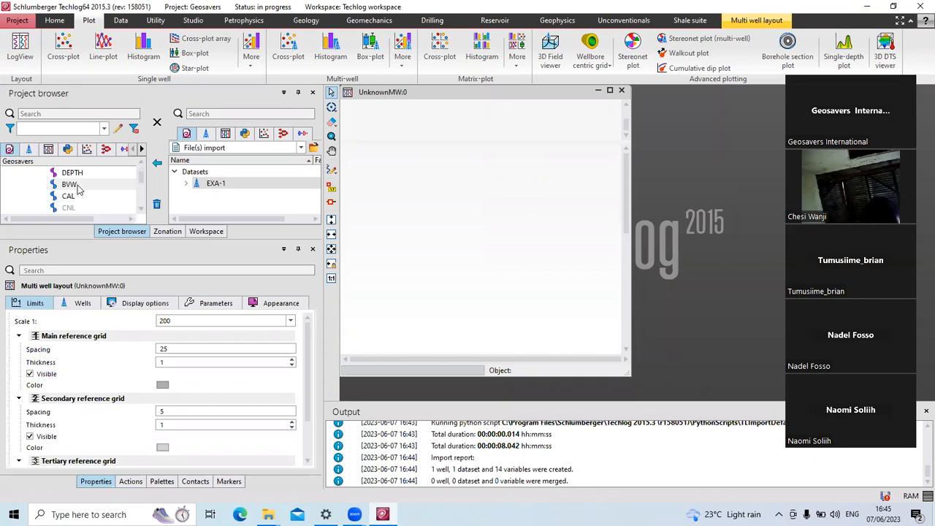
scroll(78, 191, down, 1)
click(72, 189)
drag(409, 208, 423, 209)
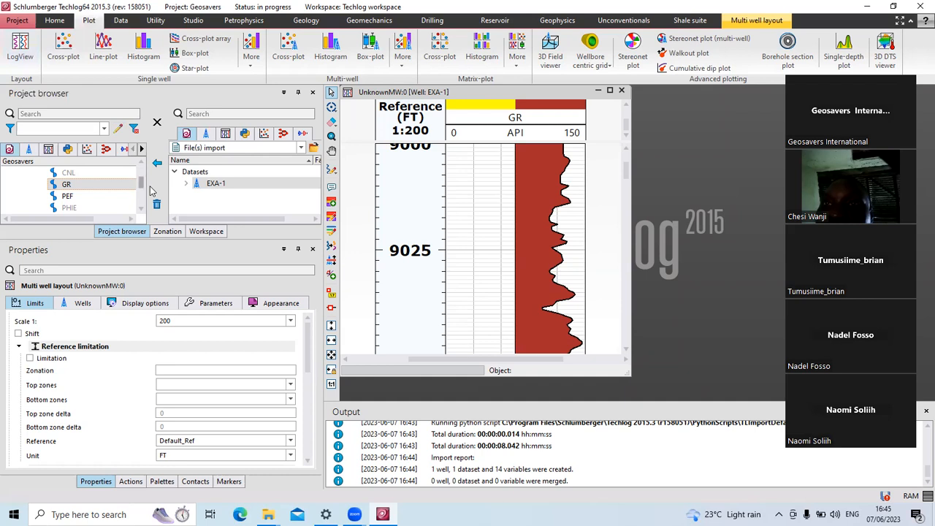
drag(141, 182, 144, 166)
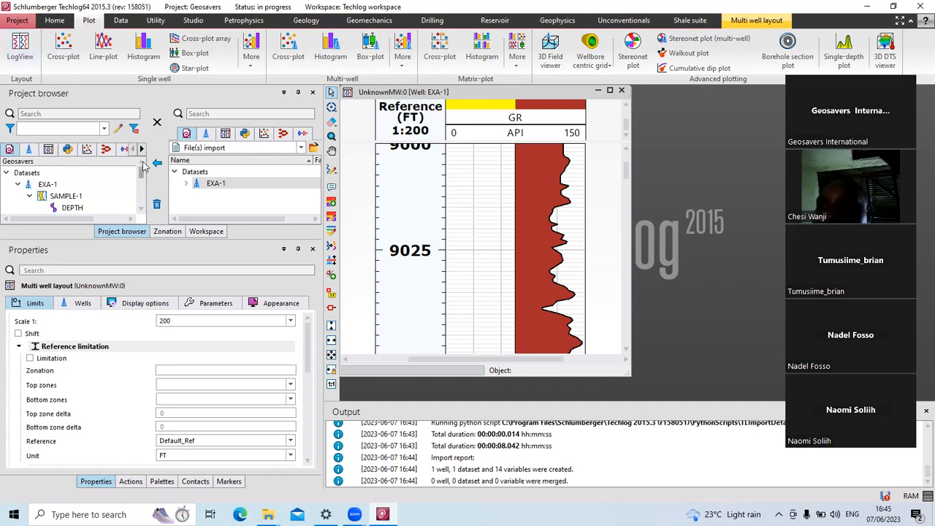
click(17, 184)
click(8, 173)
click(7, 174)
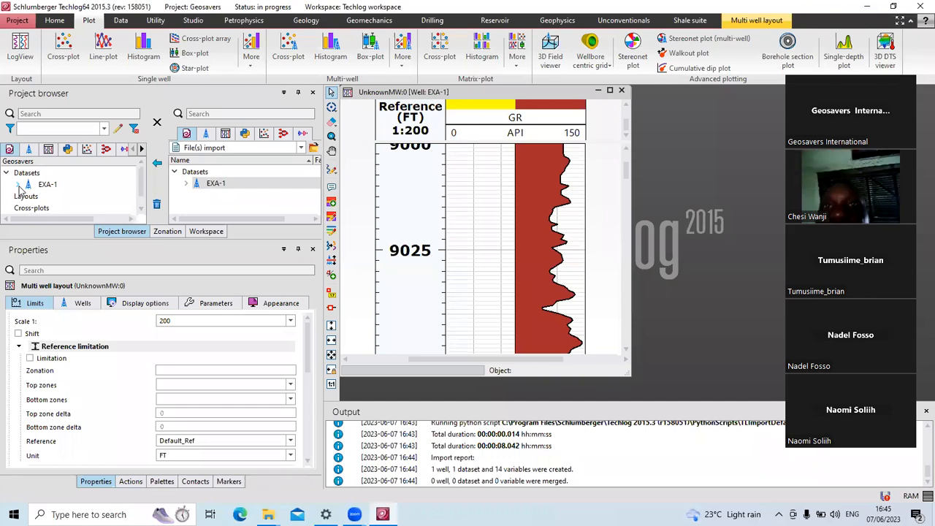
click(17, 185)
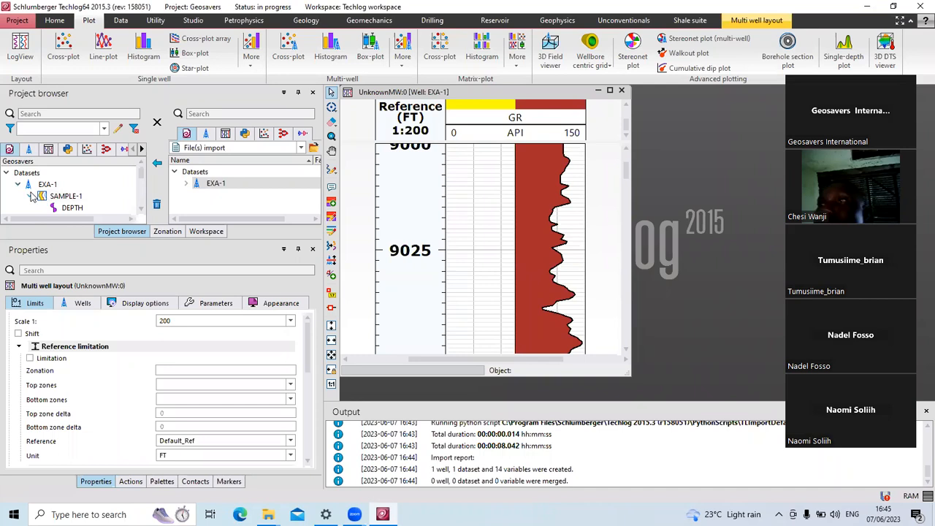
scroll(80, 188, down, 1)
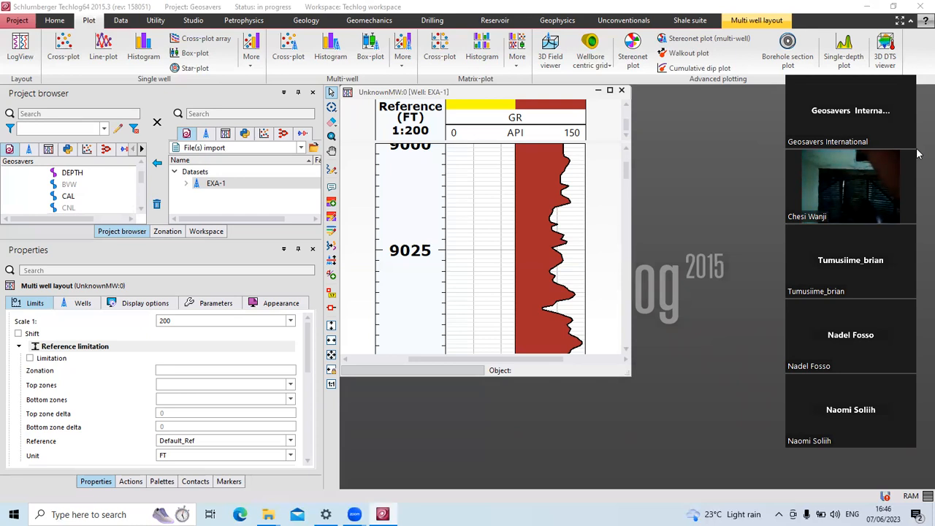
Maximize the EXA-1 multi-well layout window to fill the workspace.
click(739, 177)
click(609, 92)
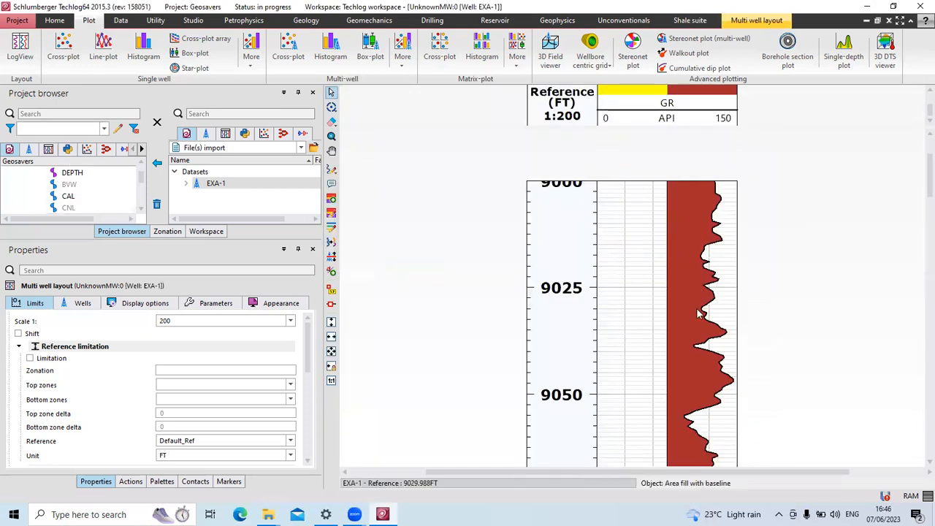
scroll(652, 276, up, 1)
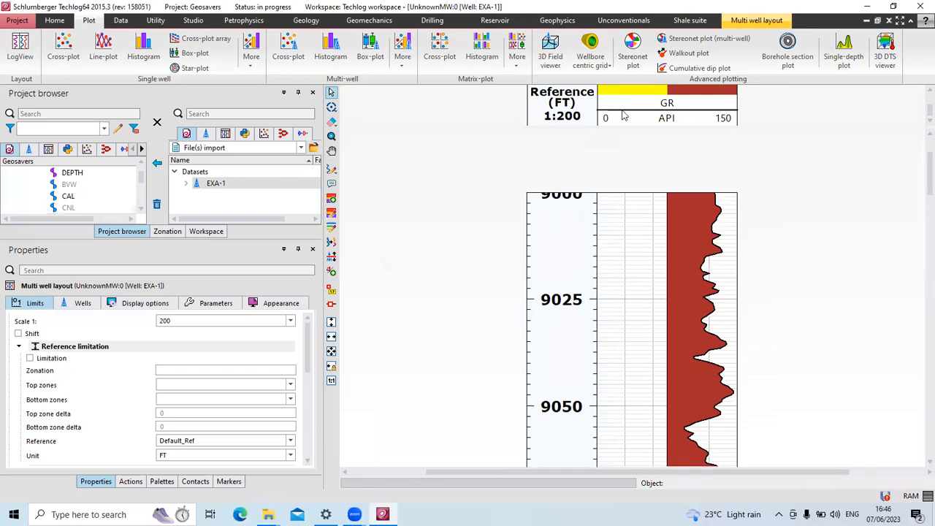
scroll(702, 111, up, 2)
scroll(700, 111, down, 1)
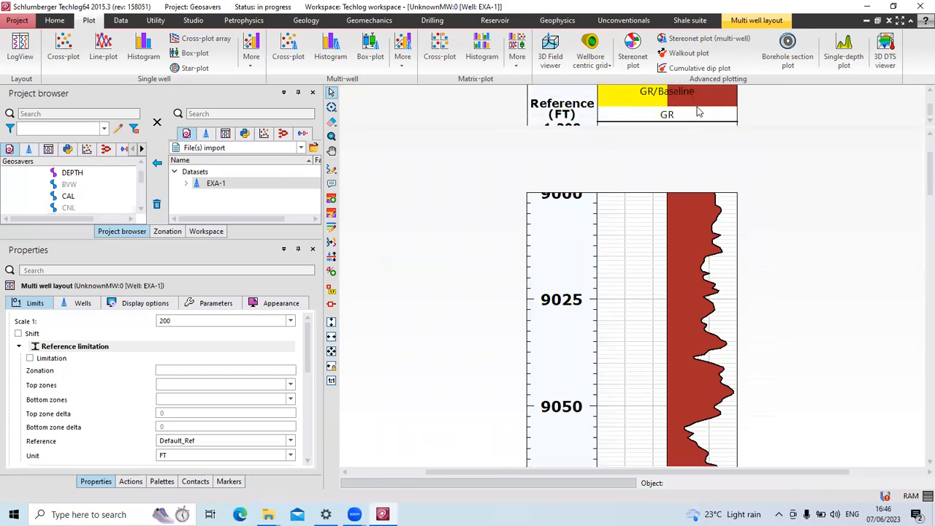
scroll(73, 190, up, 3)
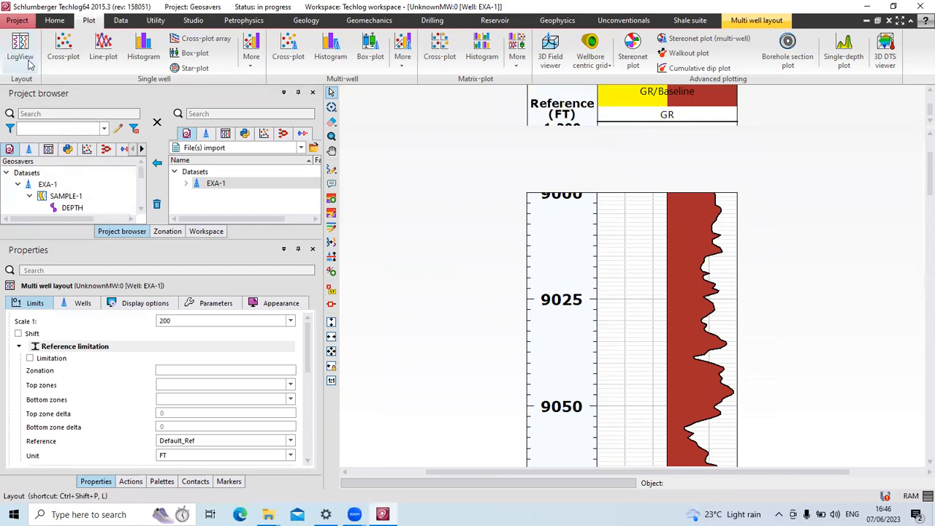
scroll(80, 197, down, 2)
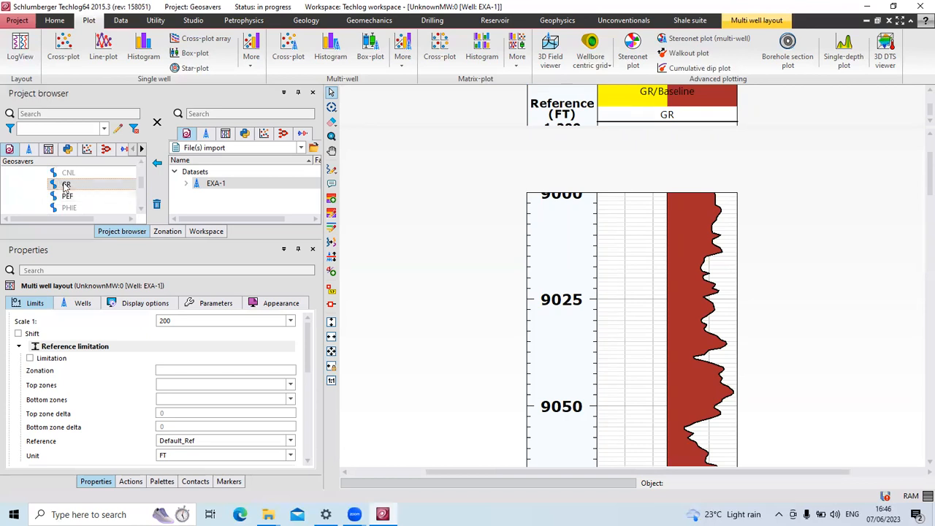
Select the GR curve and scroll through the track's yellow/brown baseline fill.
click(66, 187)
scroll(626, 291, up, 1)
scroll(607, 277, down, 3)
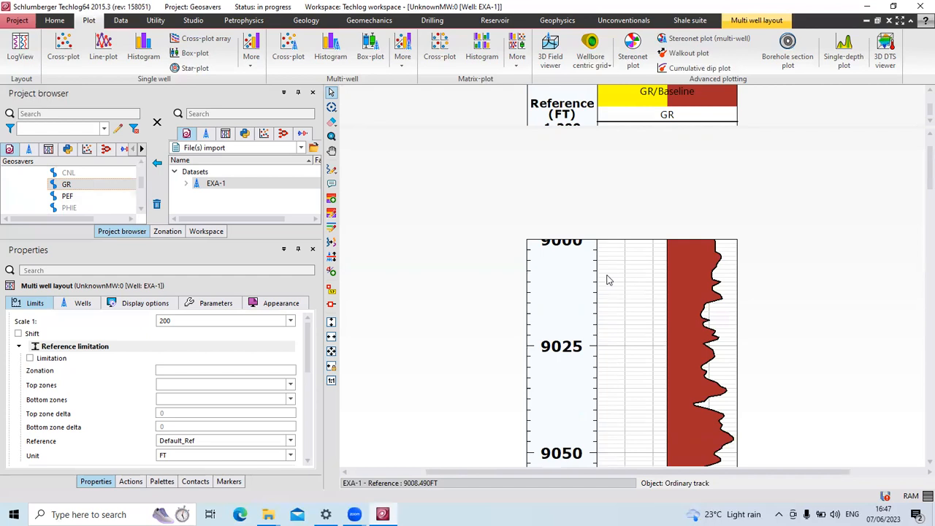
scroll(607, 283, down, 5)
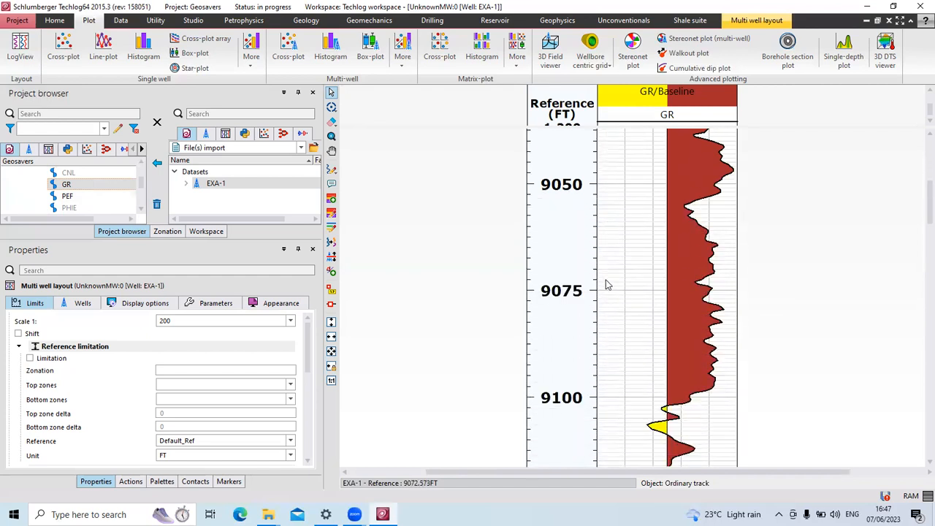
scroll(607, 287, down, 5)
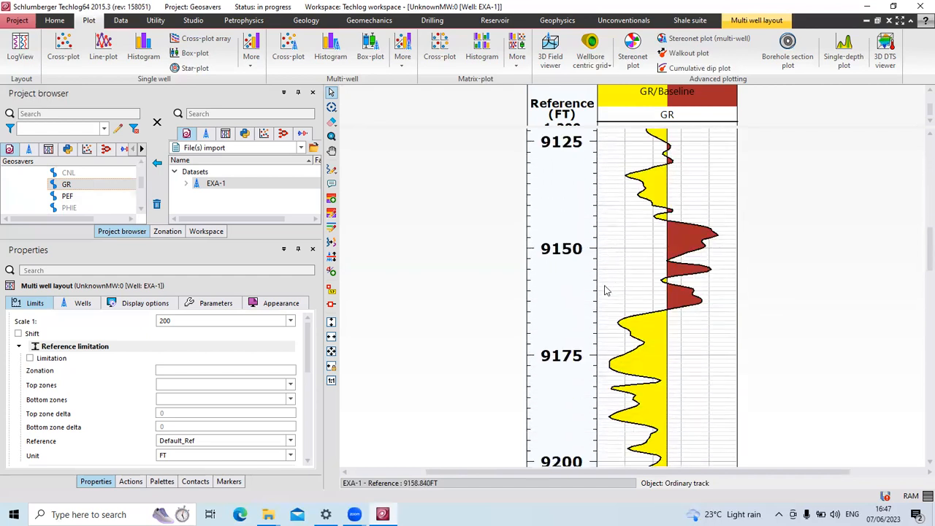
scroll(605, 298, down, 3)
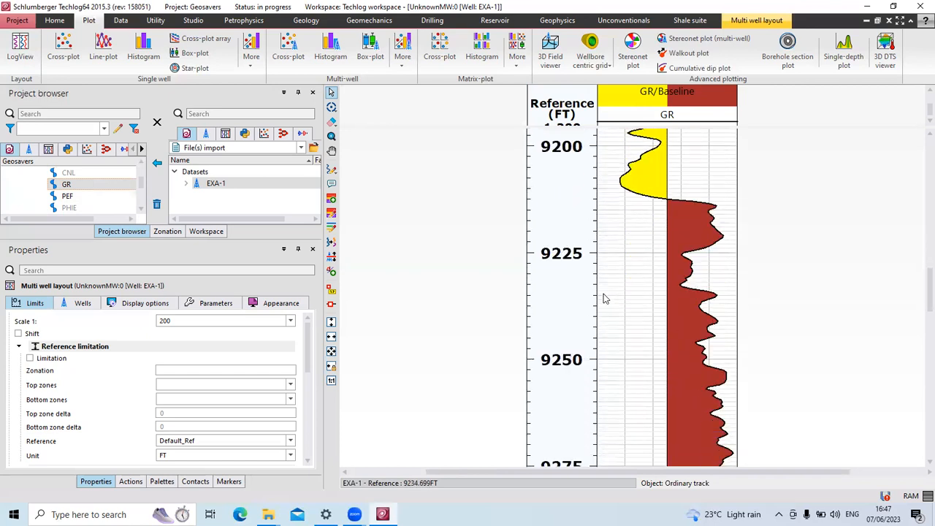
scroll(605, 299, up, 4)
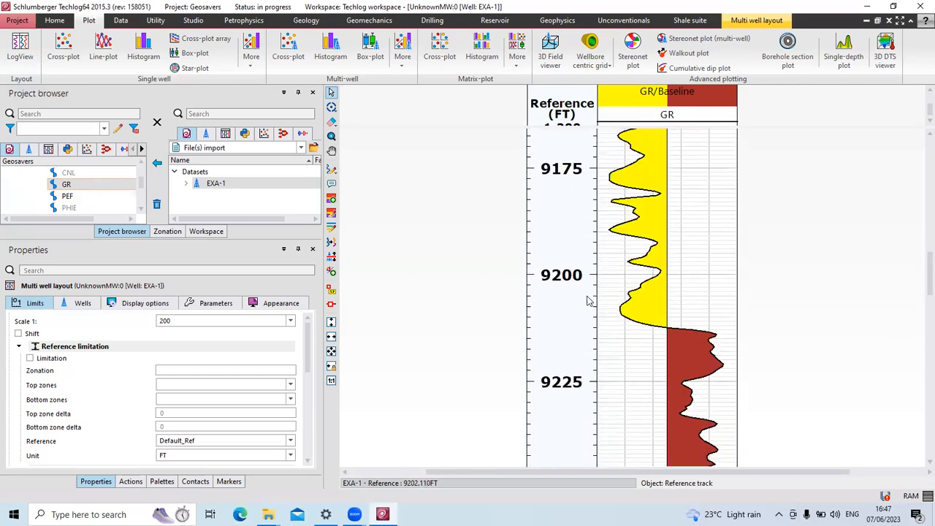
Select the depth Reference and GR tracks, then deselect to review the layout settings.
click(589, 298)
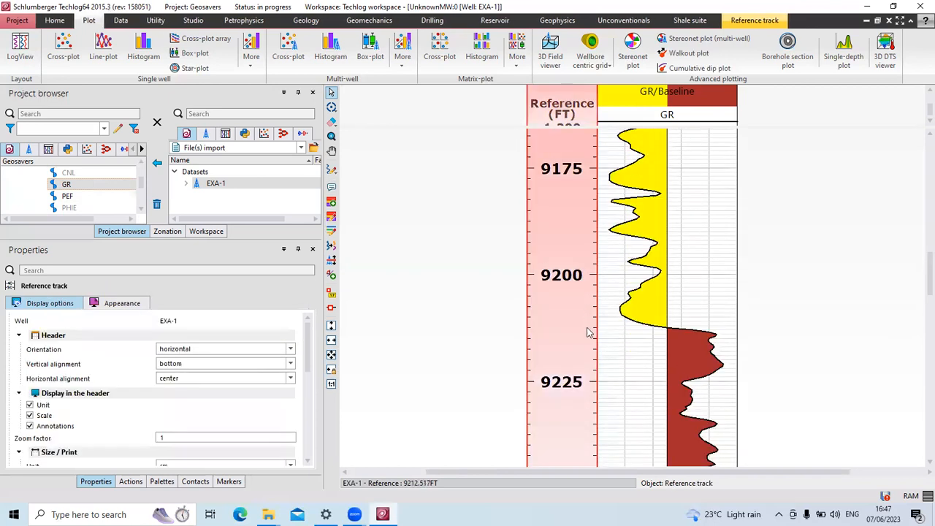
click(704, 270)
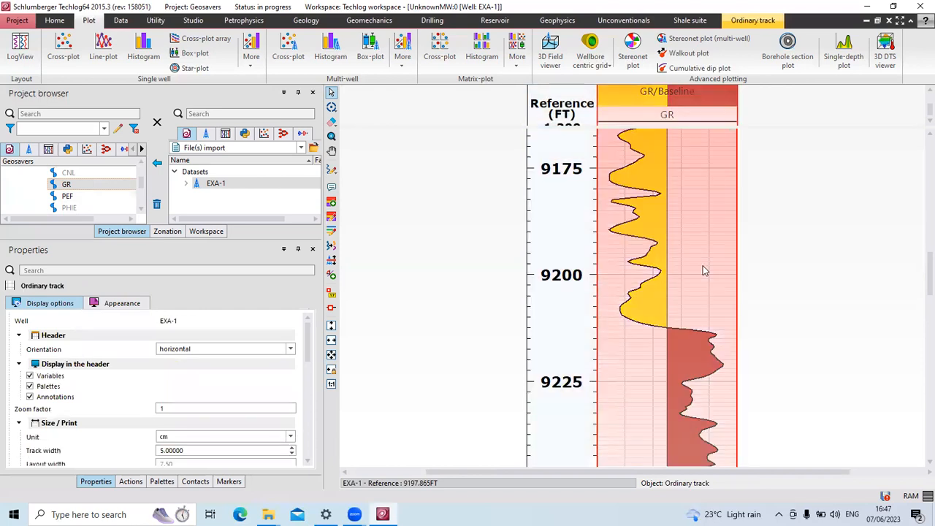
click(796, 261)
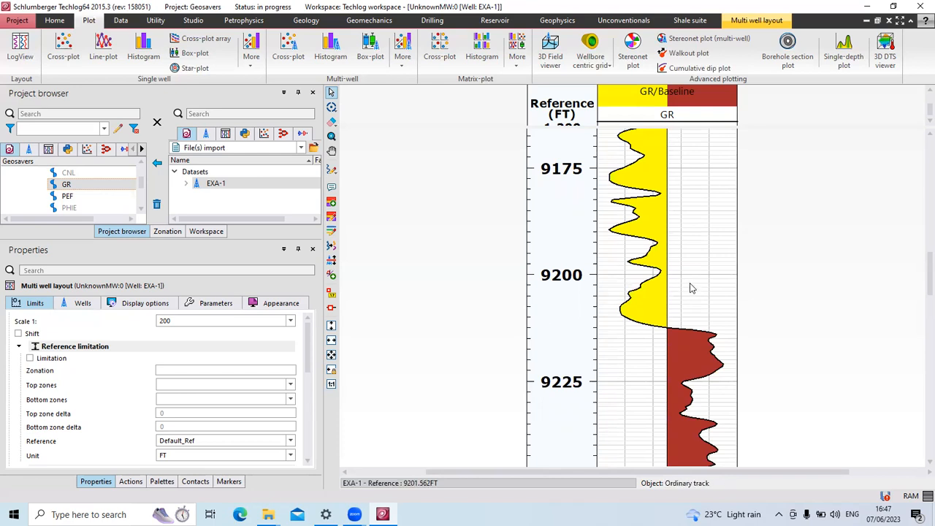
scroll(695, 300, down, 10)
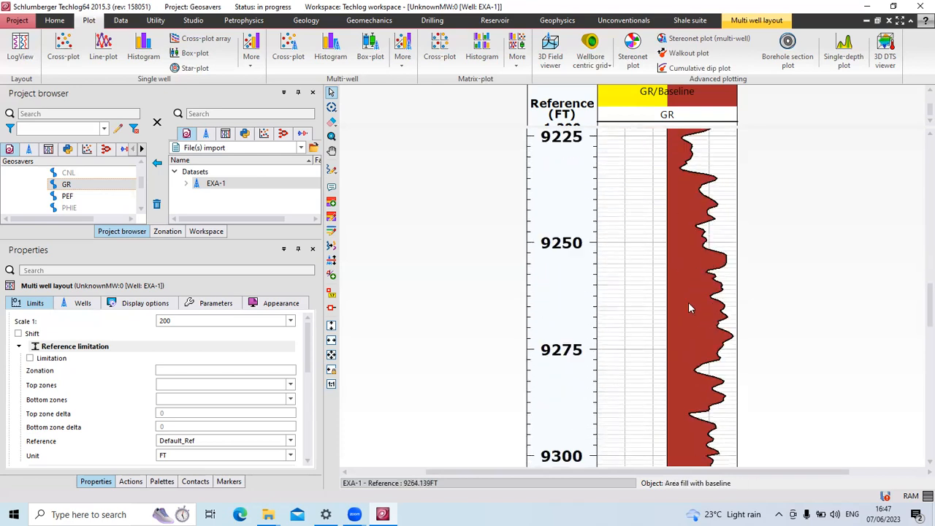
scroll(688, 307, down, 1)
scroll(689, 307, up, 5)
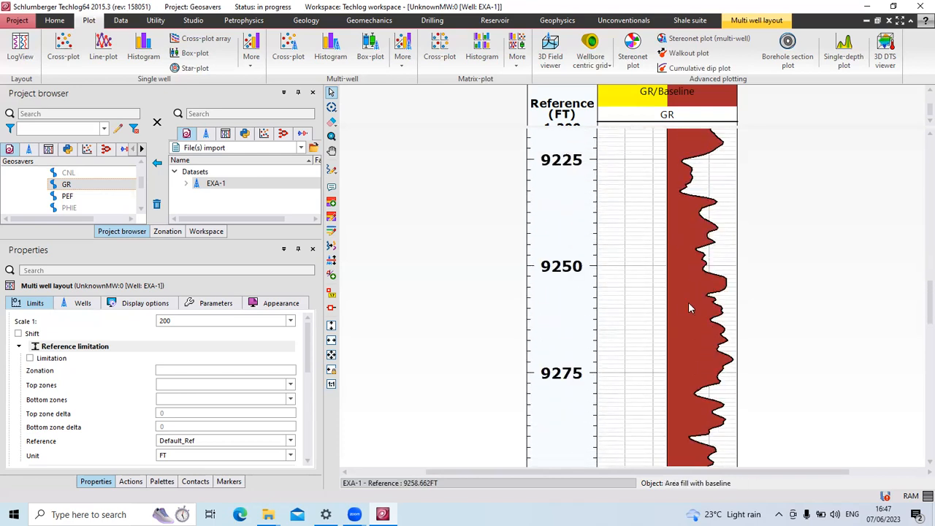
scroll(686, 305, up, 10)
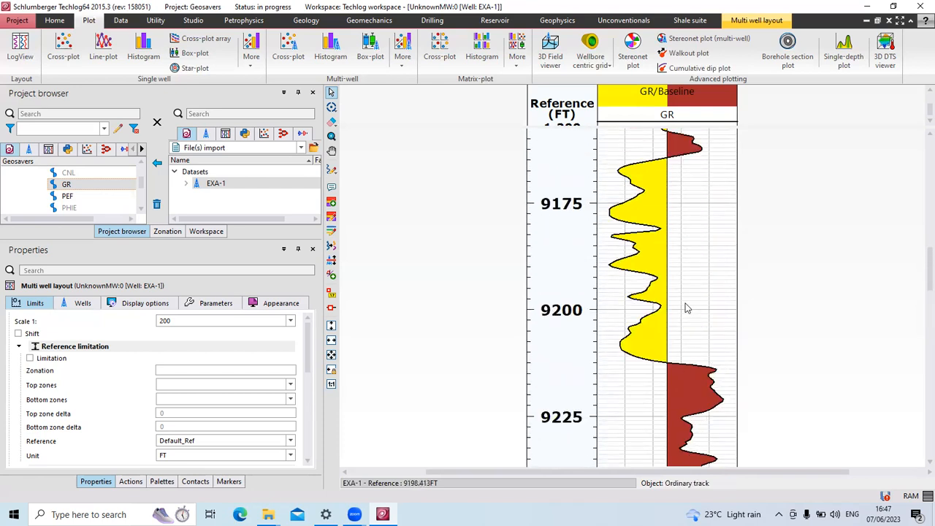
scroll(686, 308, up, 6)
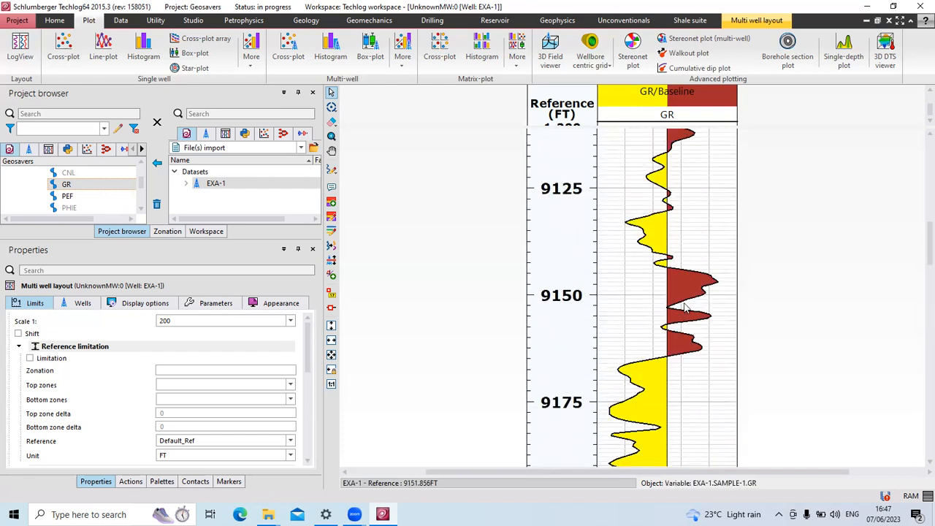
scroll(681, 305, up, 3)
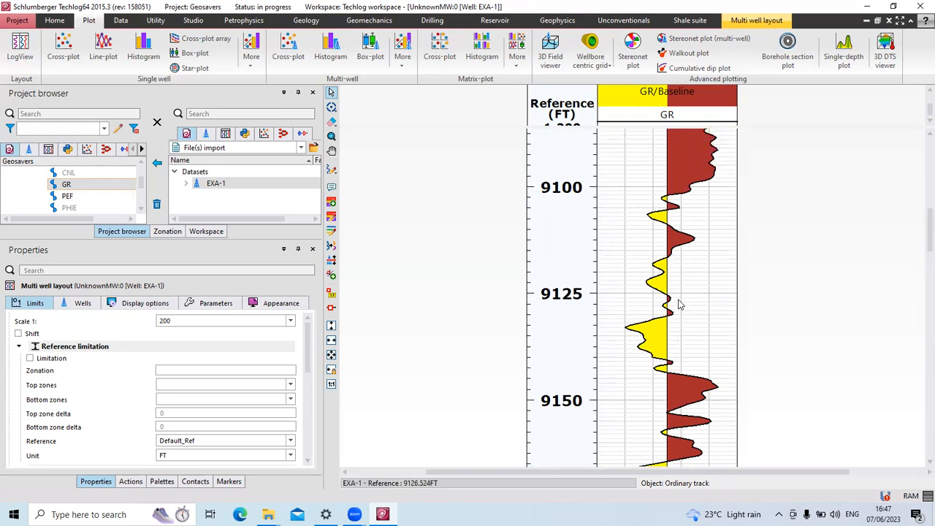
scroll(679, 305, up, 9)
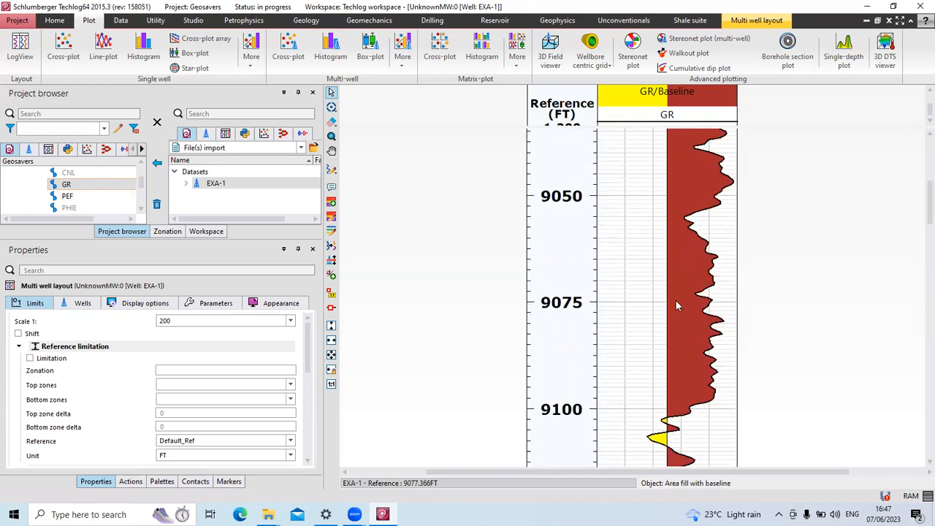
scroll(675, 306, down, 6)
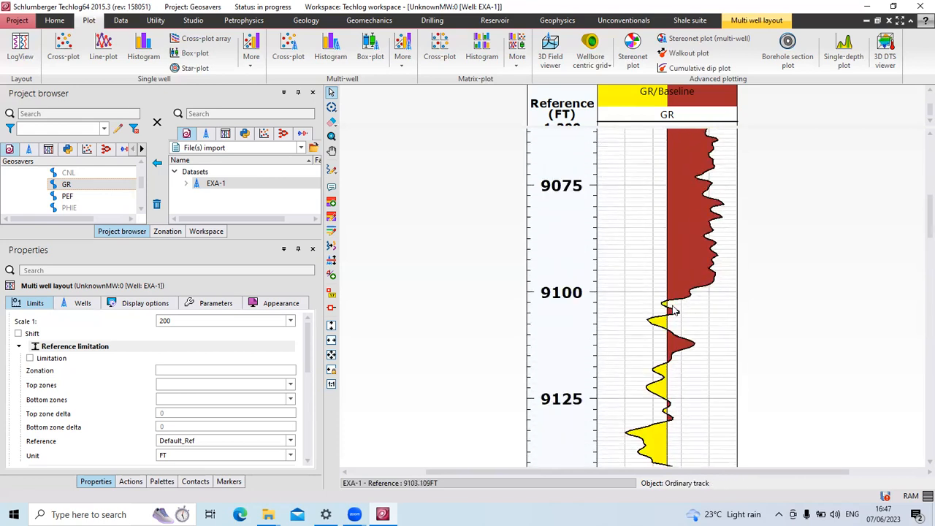
scroll(676, 311, up, 1)
scroll(87, 204, down, 1)
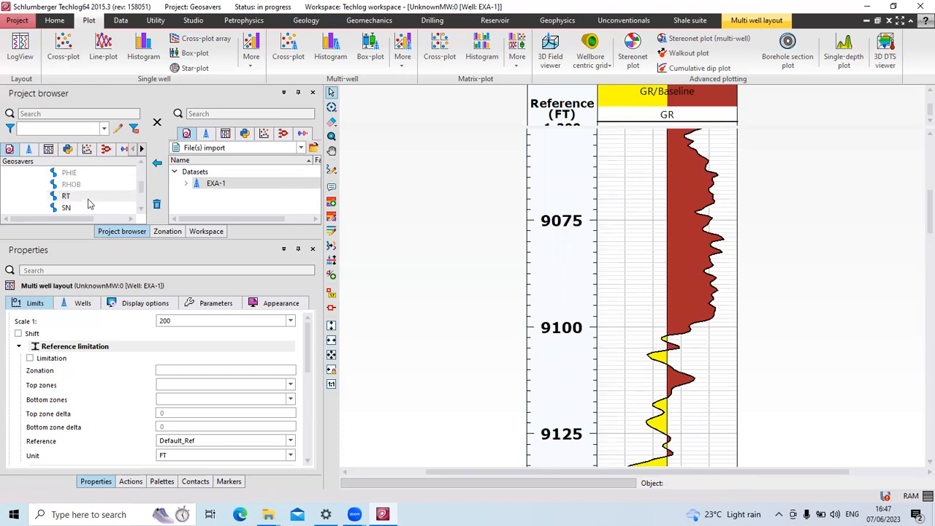
scroll(89, 203, down, 1)
scroll(89, 204, up, 1)
Add the RT resistivity curve as a new track beside the GR baseline-fill track.
drag(67, 201, 764, 261)
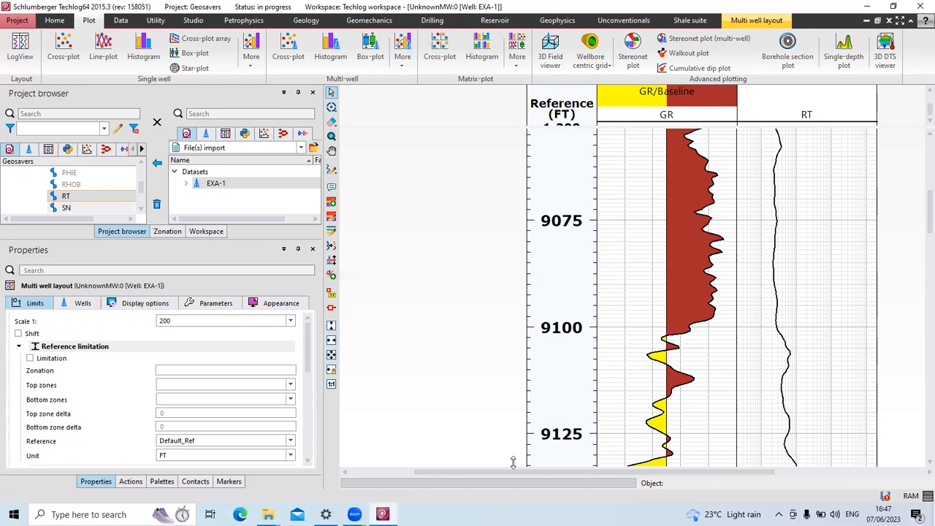
drag(524, 468, 556, 468)
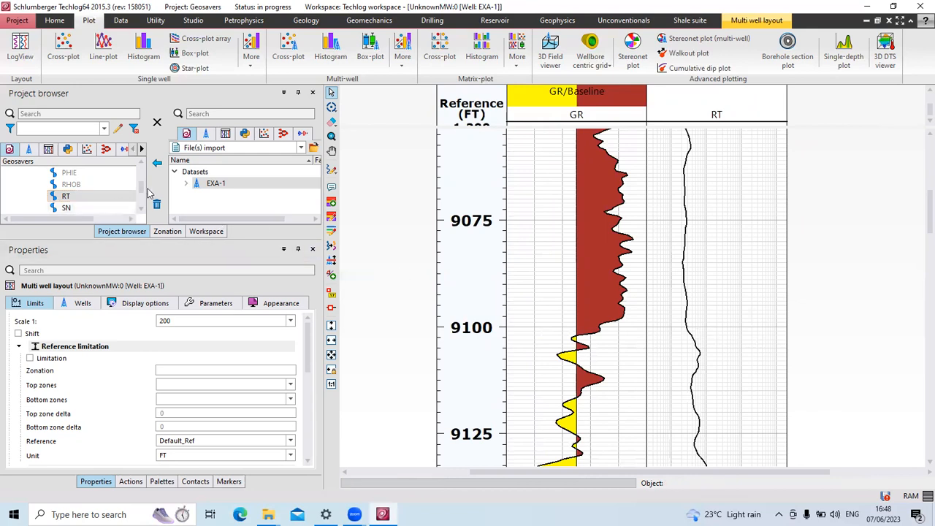
click(141, 211)
click(140, 211)
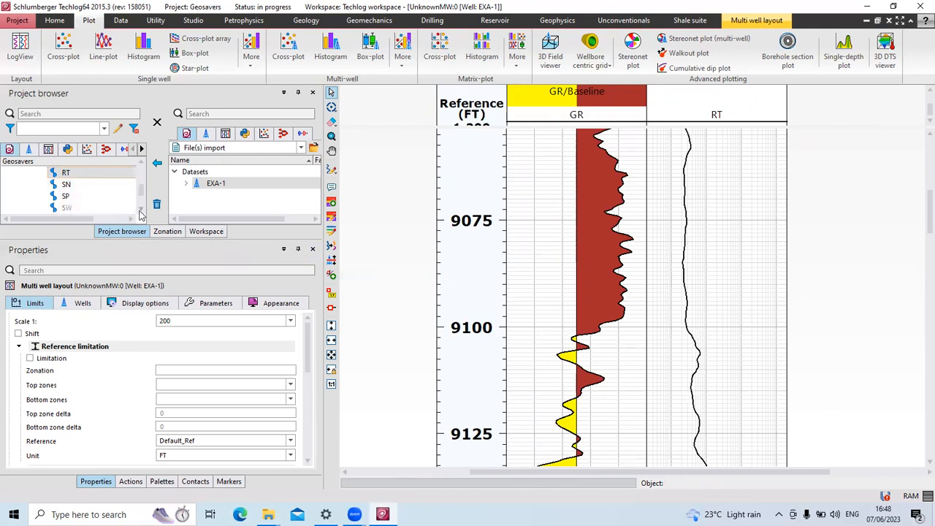
click(141, 163)
click(141, 164)
click(141, 164)
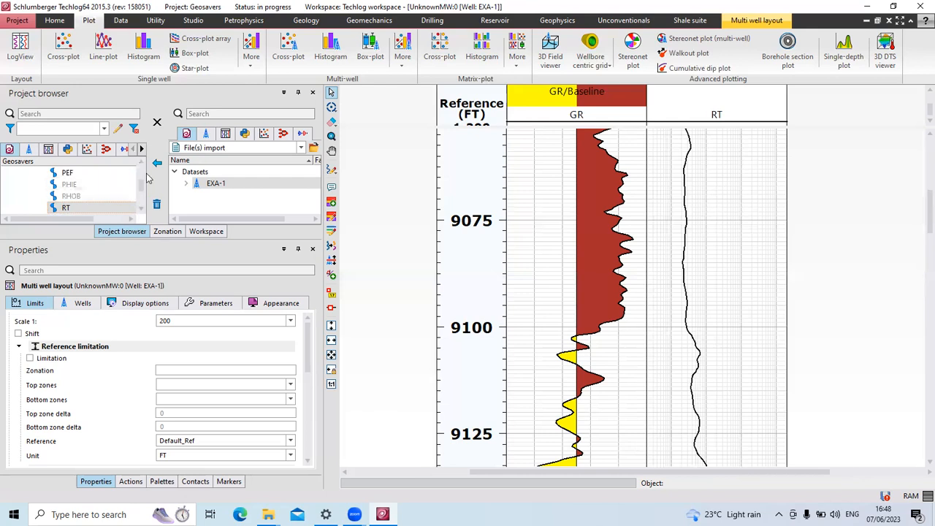
click(71, 197)
Drop RHOB right of the RT track, creating a third, red density track.
drag(71, 198, 823, 239)
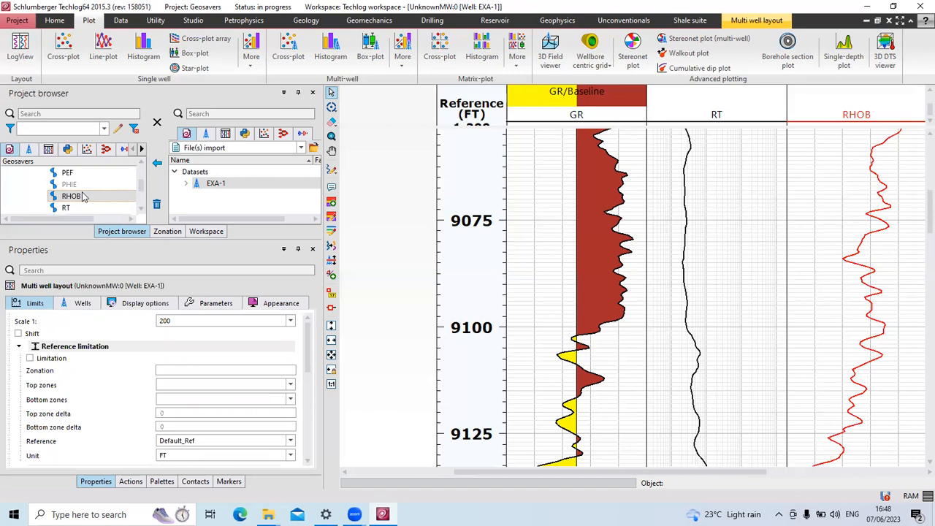
scroll(82, 196, down, 1)
scroll(81, 196, down, 1)
scroll(82, 196, up, 2)
scroll(81, 196, up, 1)
scroll(82, 195, up, 1)
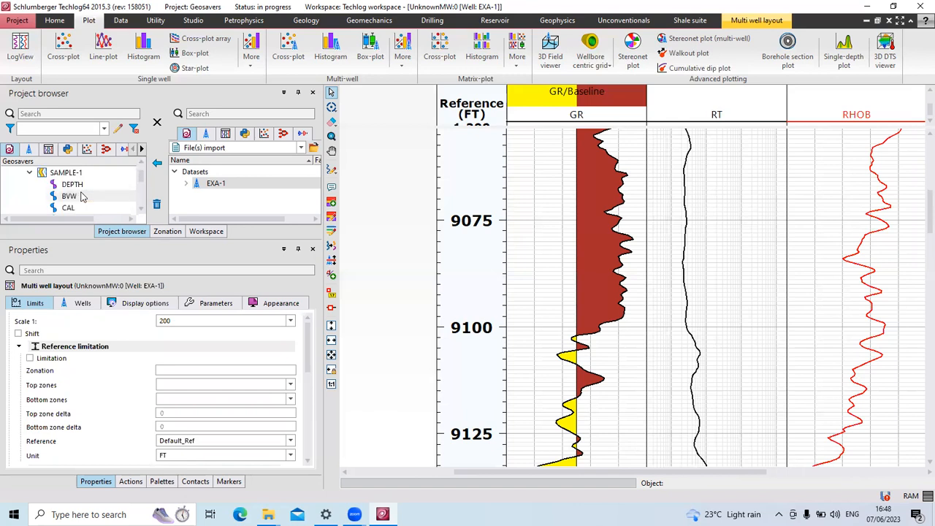
scroll(82, 196, down, 1)
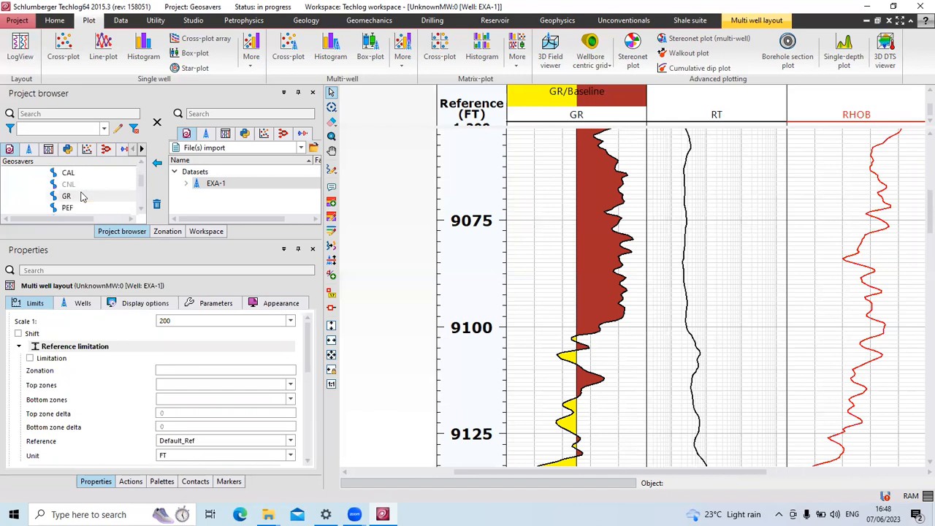
scroll(81, 196, down, 1)
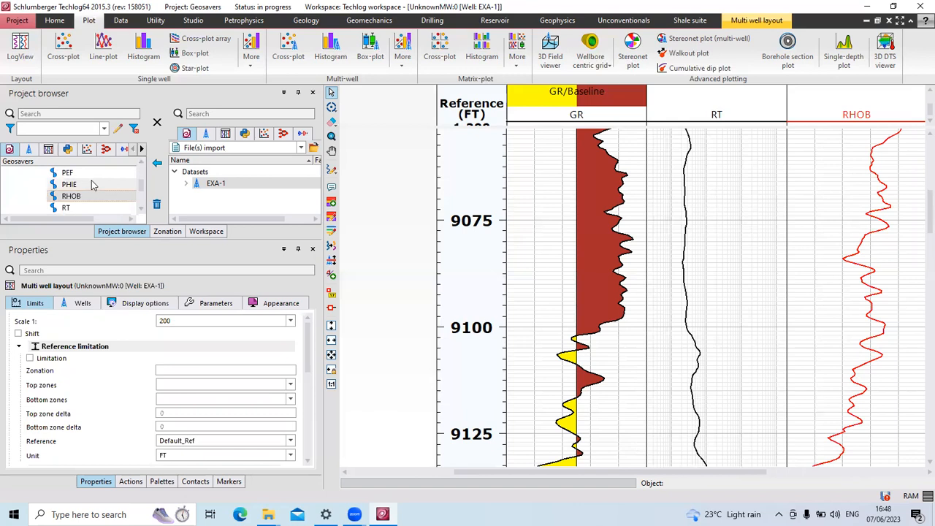
scroll(93, 190, down, 1)
scroll(94, 191, down, 1)
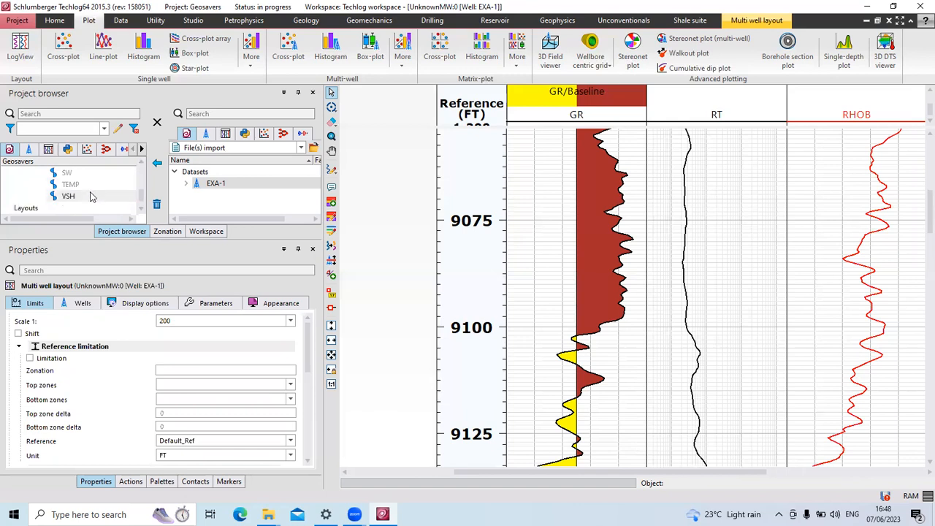
scroll(91, 204, up, 1)
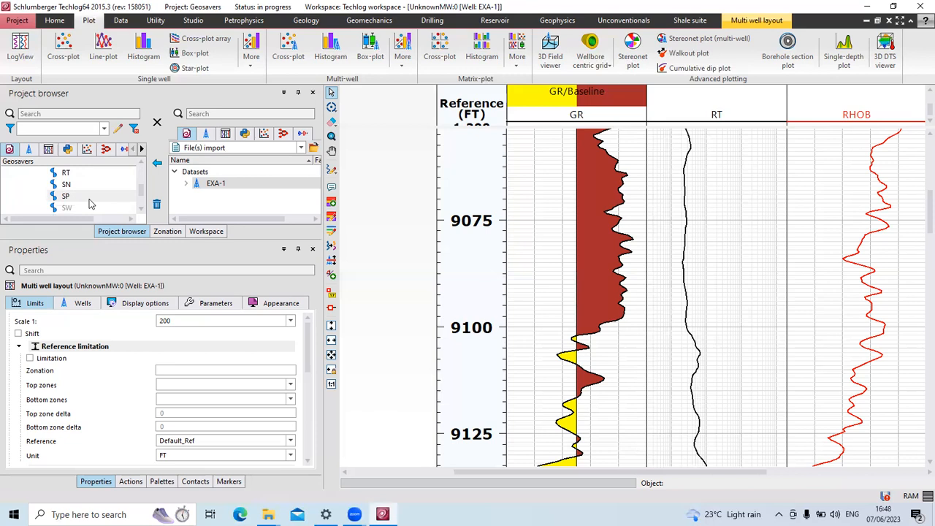
scroll(91, 203, up, 1)
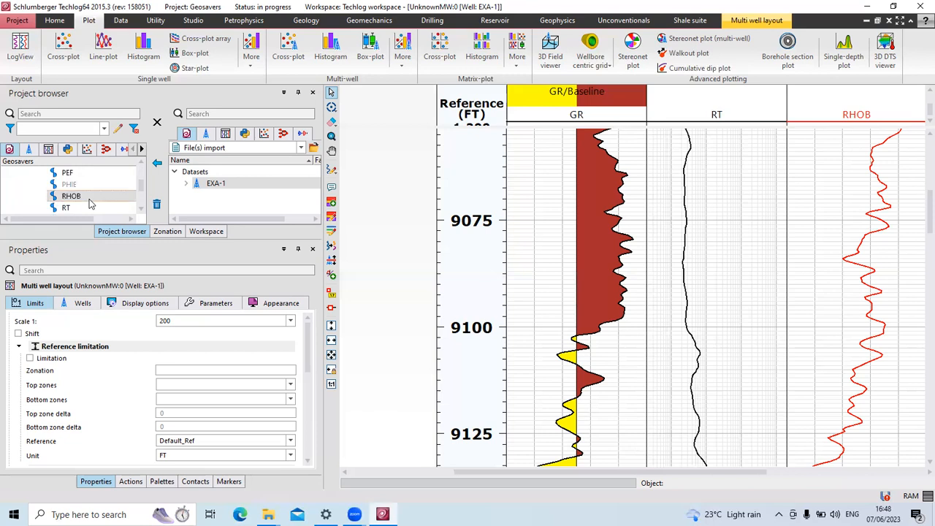
scroll(90, 204, up, 1)
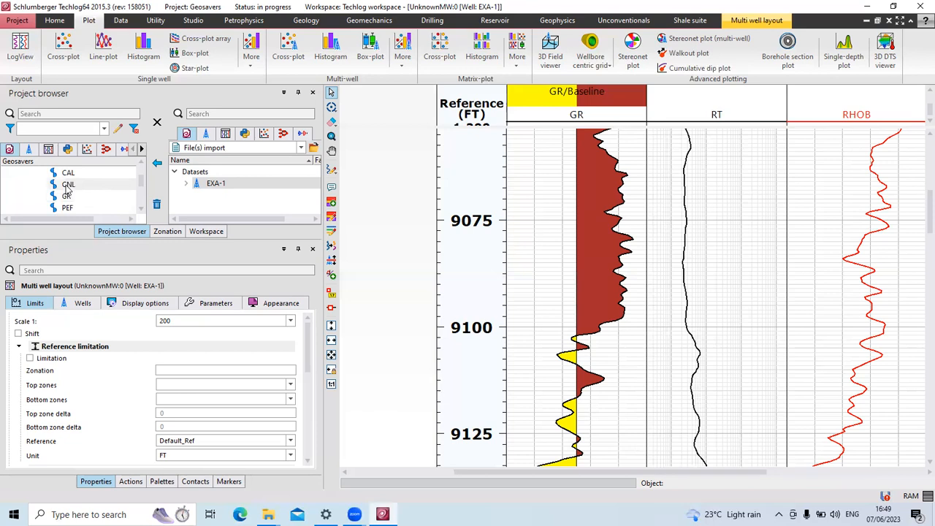
Drop CNL into the RHOB track as a dashed blue curve scaled 0.189–0.402 dec.
drag(68, 187, 850, 304)
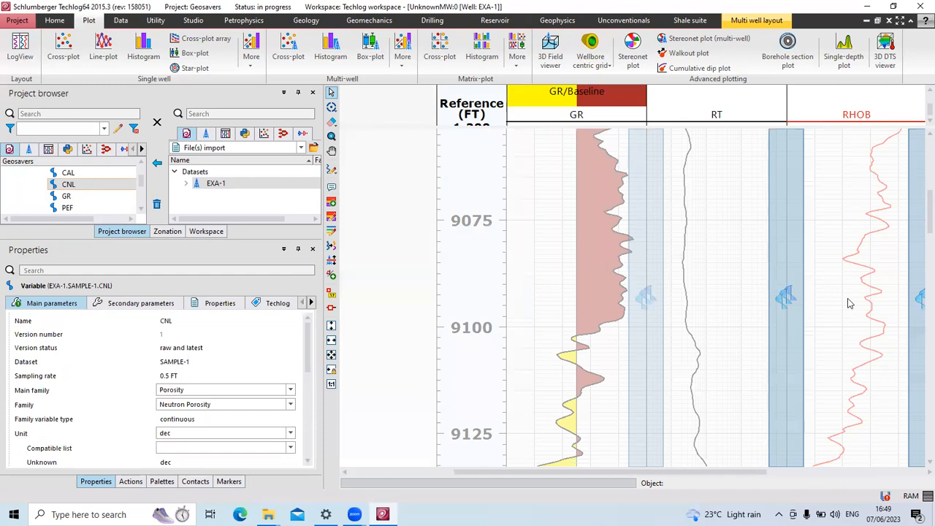
drag(850, 304, 849, 303)
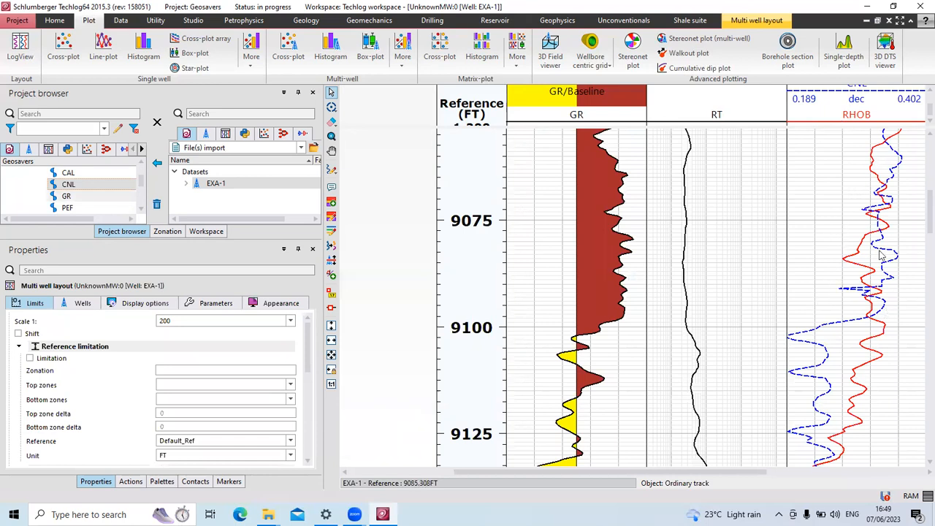
drag(561, 474, 585, 486)
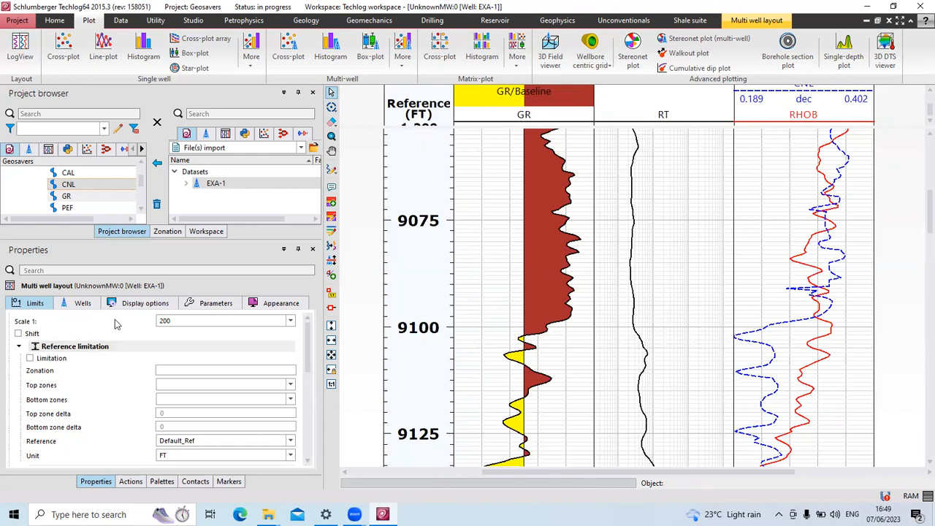
click(555, 327)
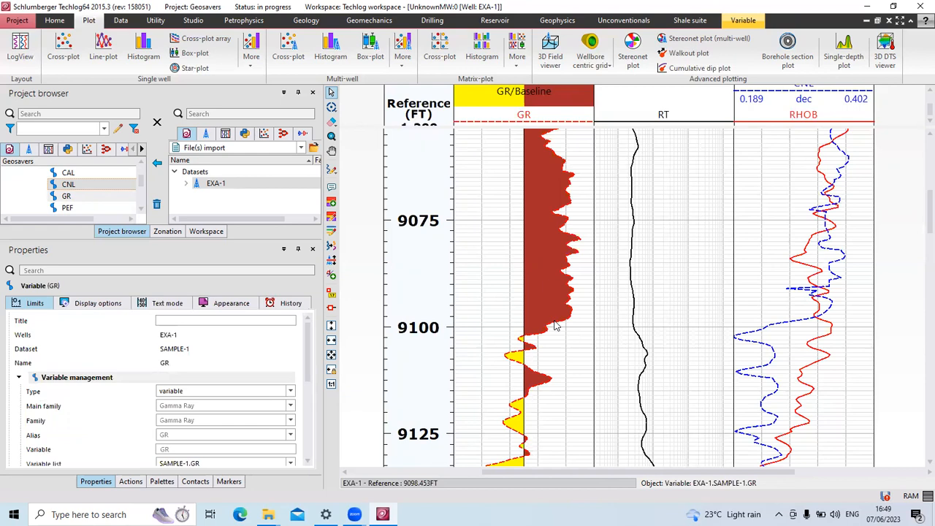
click(356, 319)
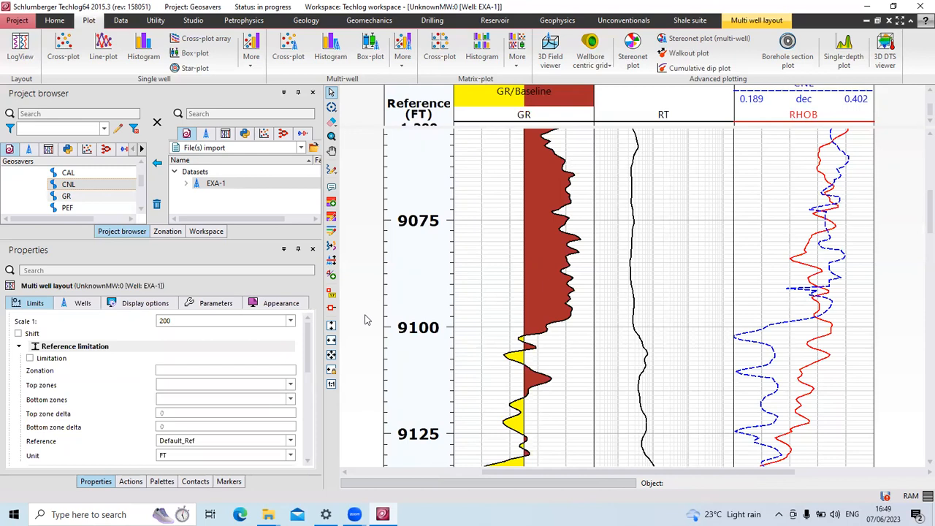
click(589, 289)
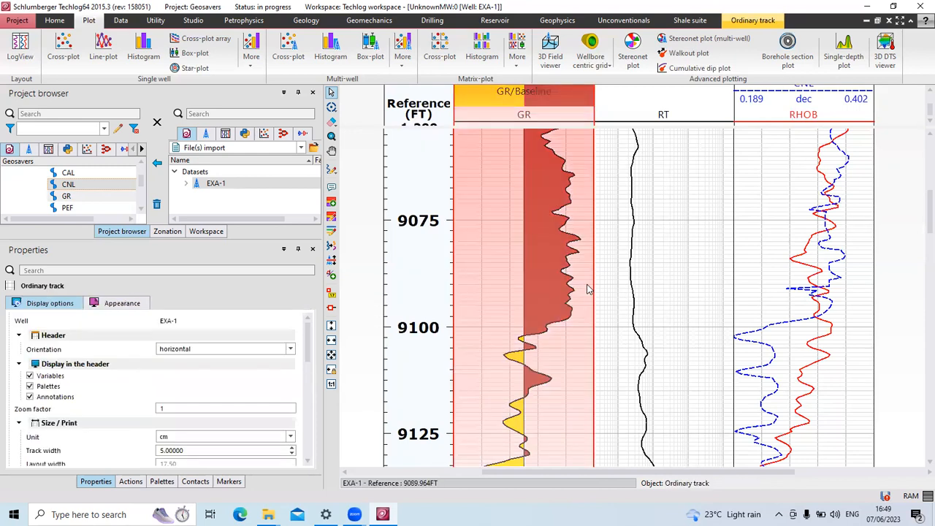
click(437, 296)
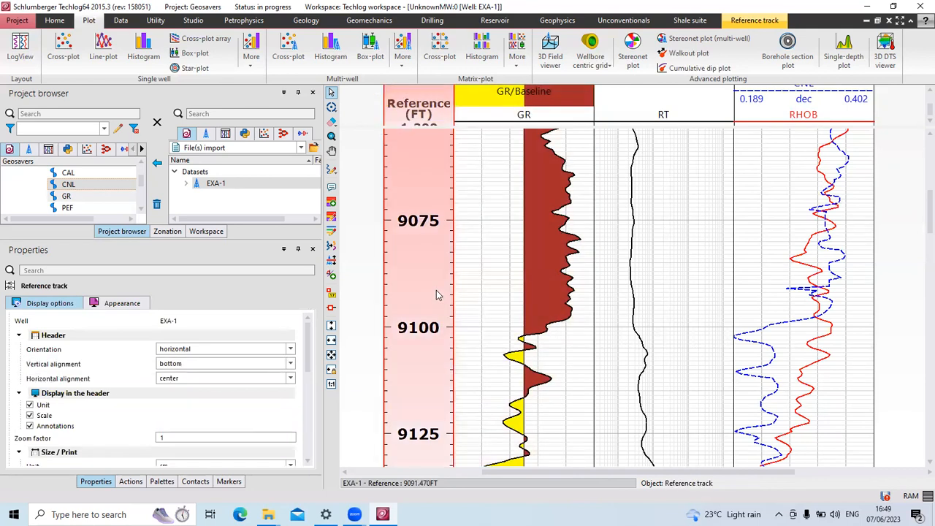
scroll(437, 295, down, 3)
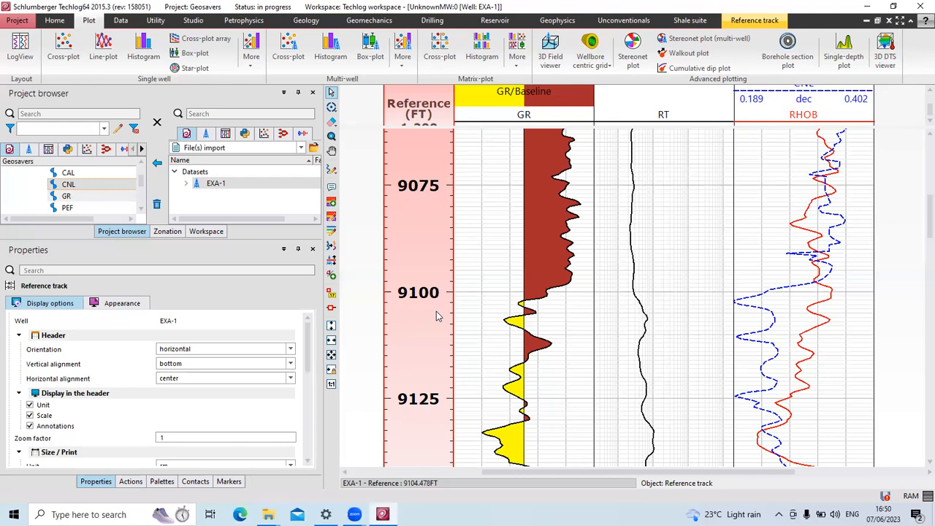
click(478, 278)
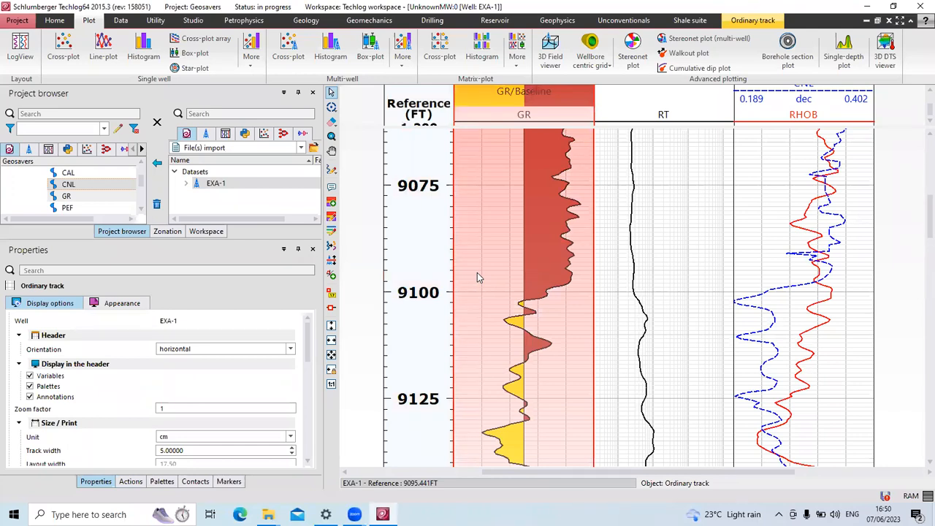
scroll(478, 278, down, 3)
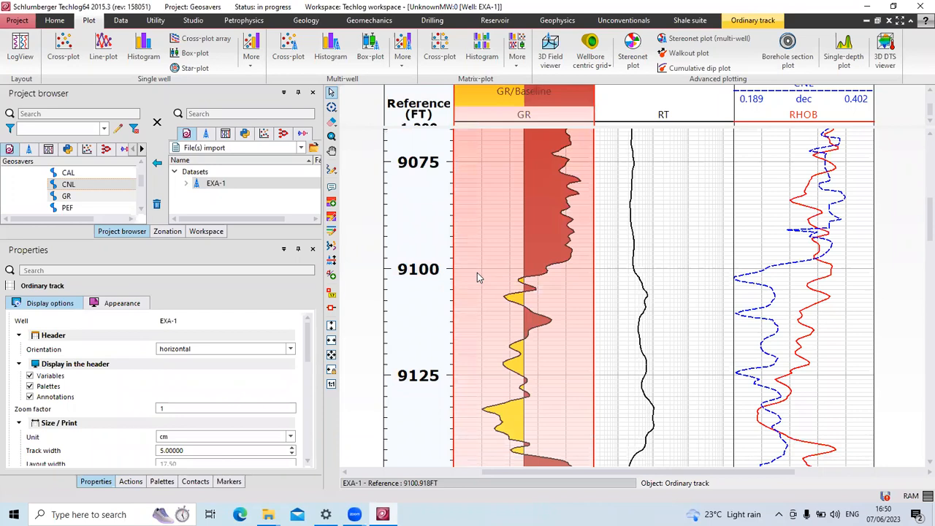
scroll(479, 278, down, 5)
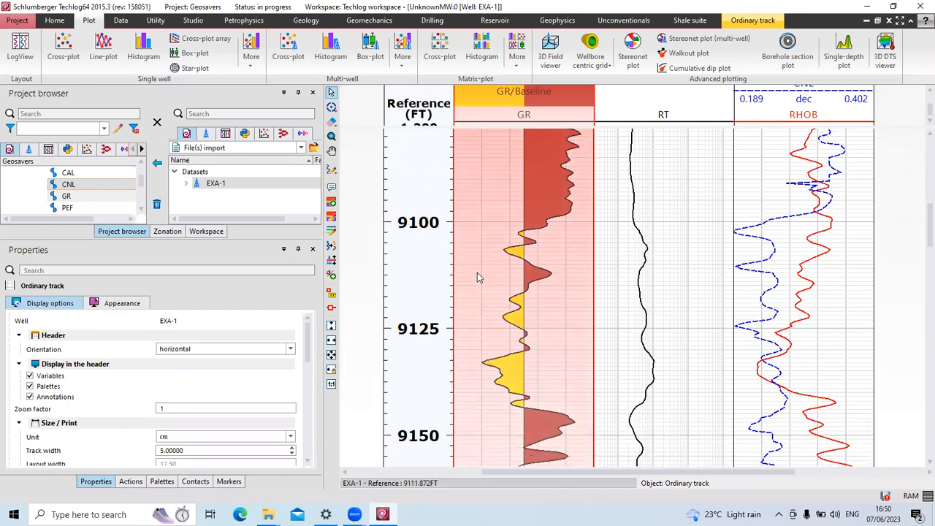
scroll(477, 276, down, 7)
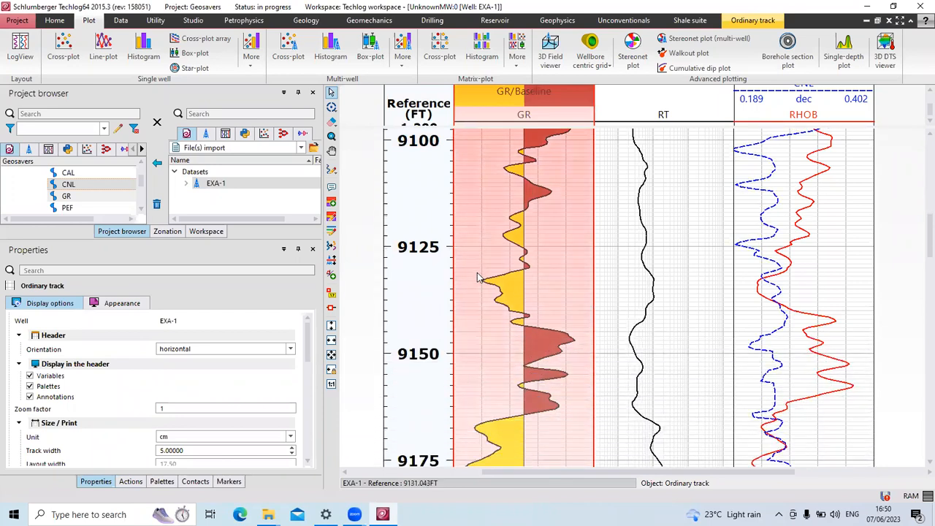
scroll(478, 278, down, 7)
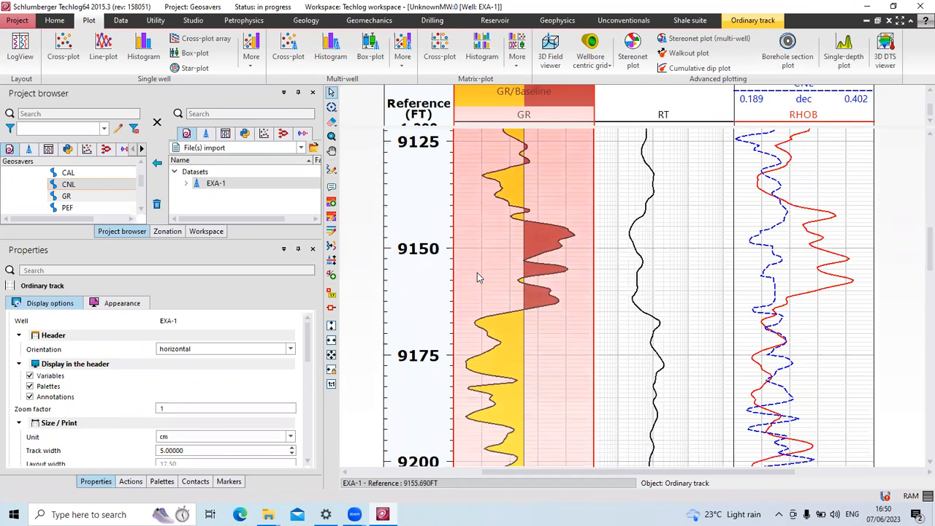
scroll(587, 329, down, 2)
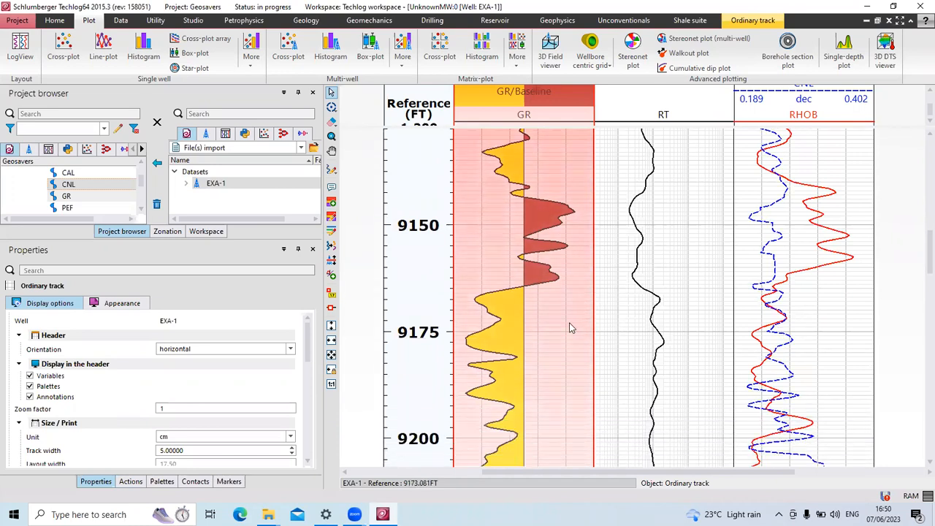
scroll(572, 328, up, 4)
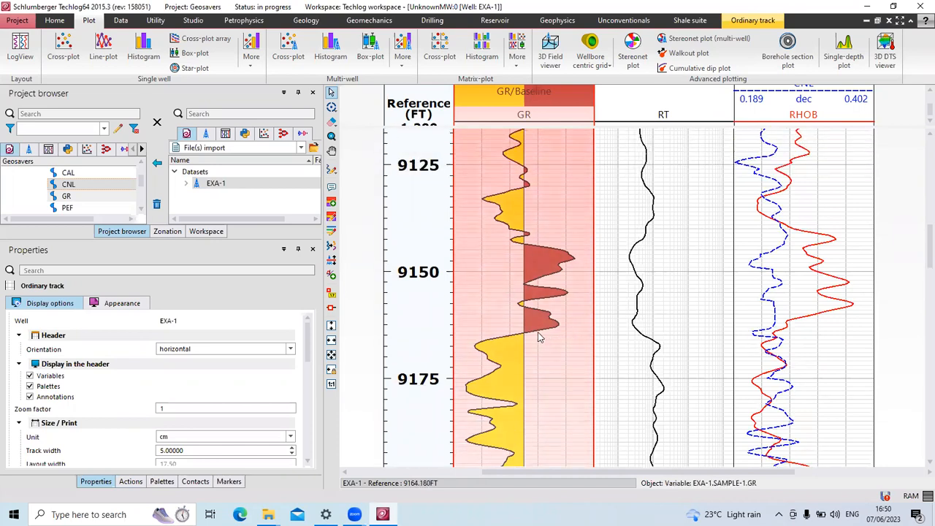
click(419, 308)
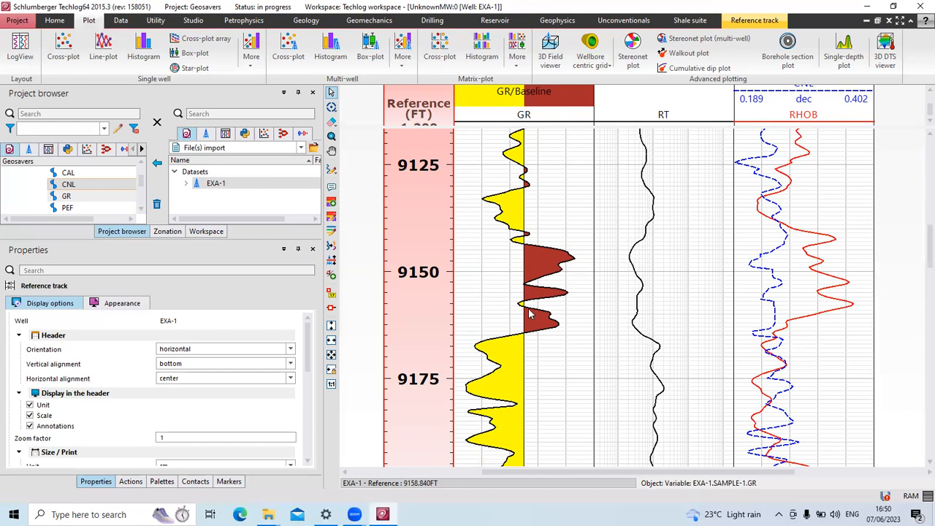
Drag the GR fill baseline from about 75 to about 69 API, widening the brown fill.
click(524, 256)
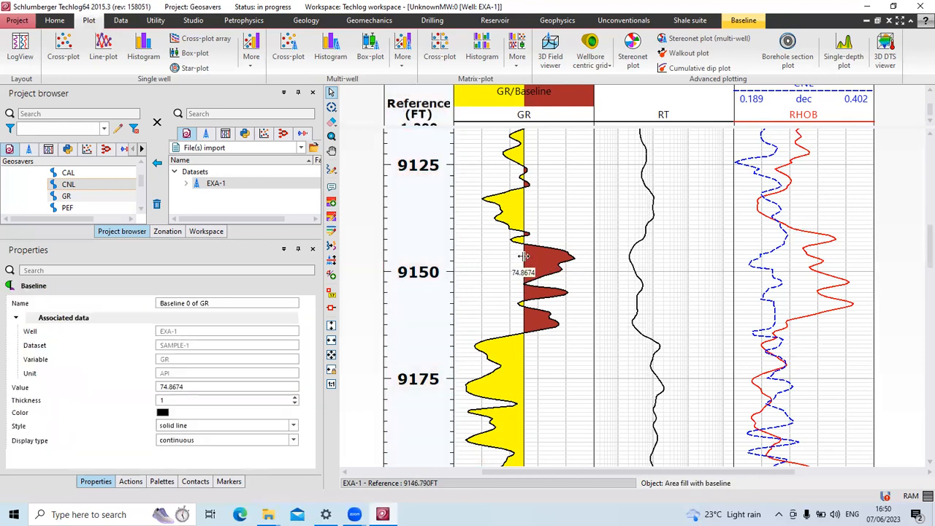
mouse_move(523, 255)
mouse_down()
mouse_move(490, 258)
mouse_move(545, 257)
mouse_move(518, 260)
mouse_up()
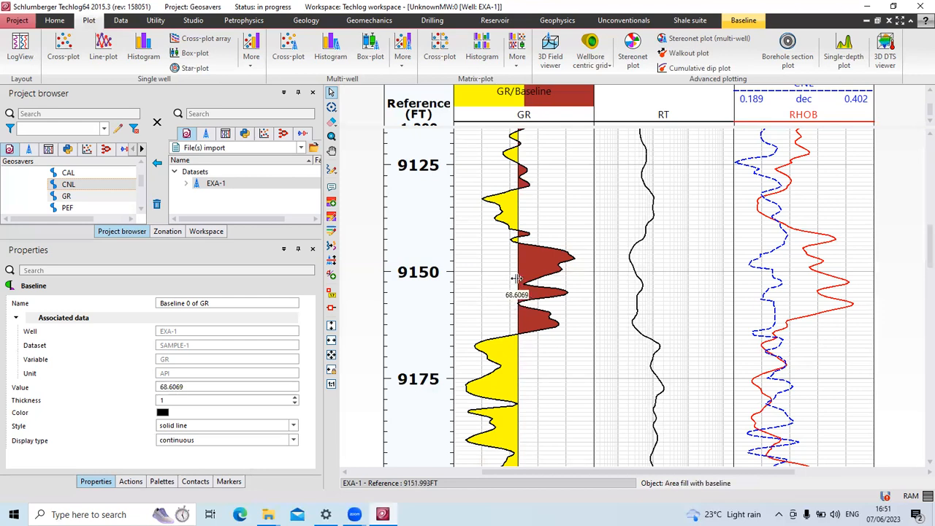
mouse_move(516, 270)
mouse_down()
mouse_move(541, 271)
mouse_move(519, 272)
mouse_up()
right_click(543, 266)
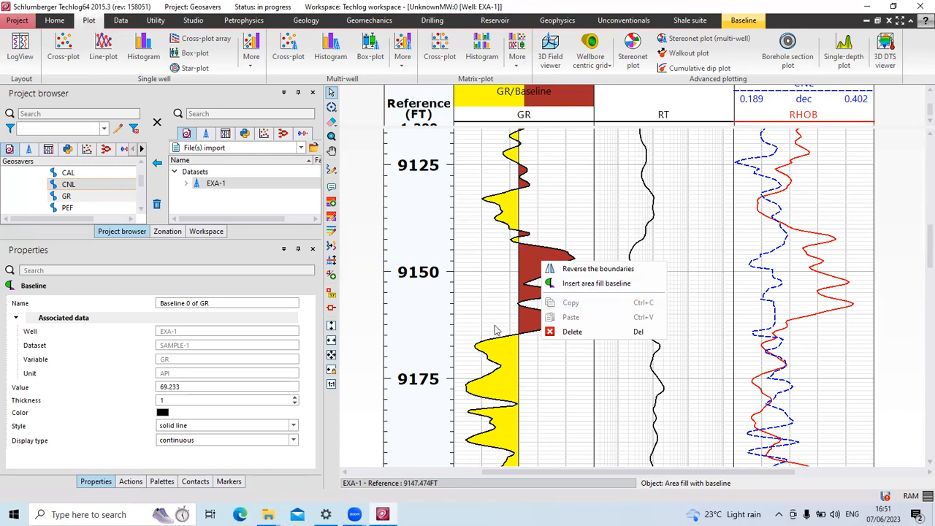
click(499, 200)
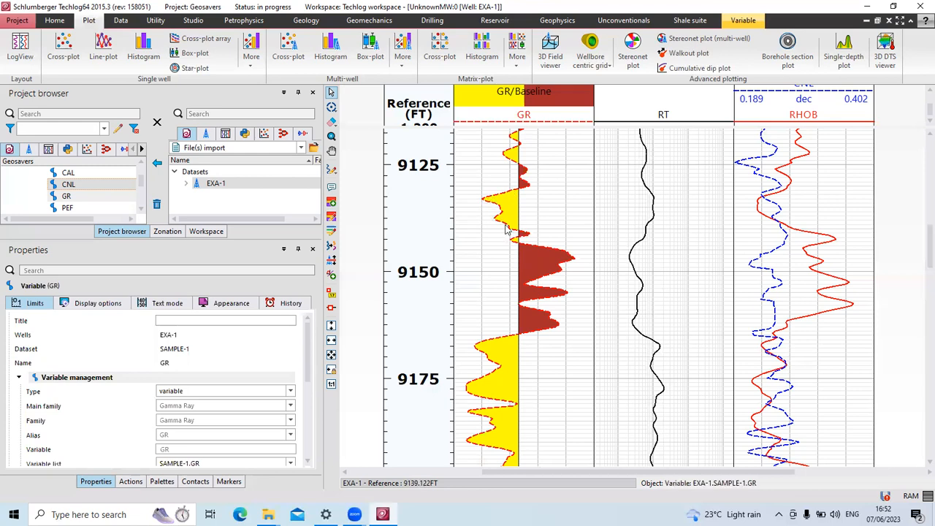
scroll(97, 352, down, 5)
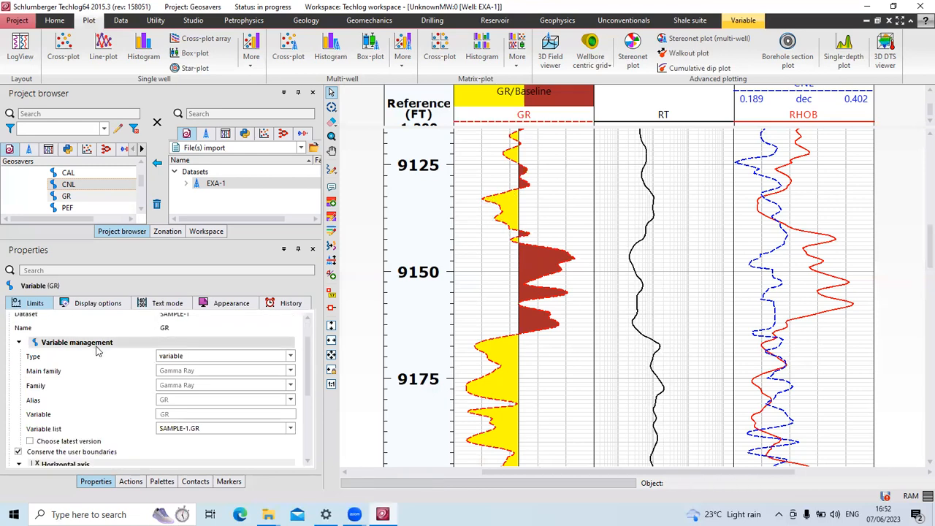
scroll(97, 352, down, 1)
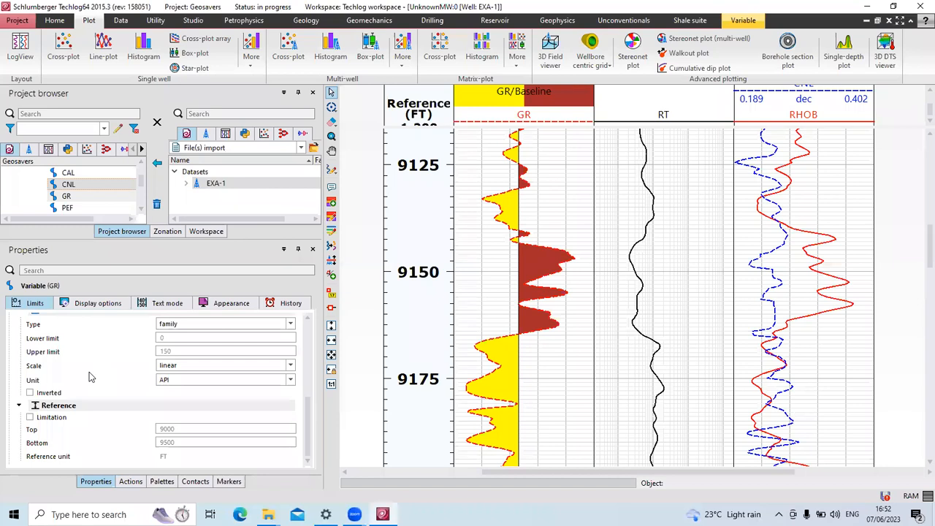
scroll(89, 372, up, 5)
scroll(91, 376, up, 3)
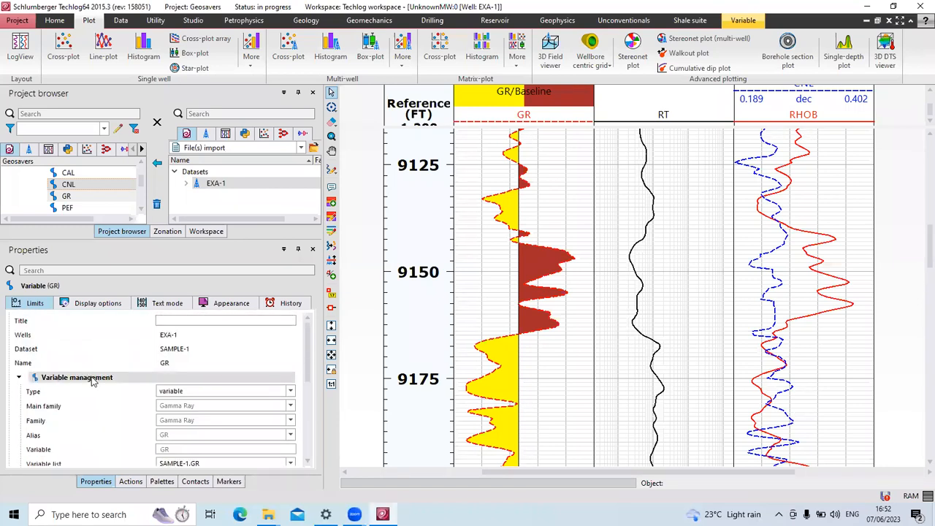
scroll(91, 380, down, 4)
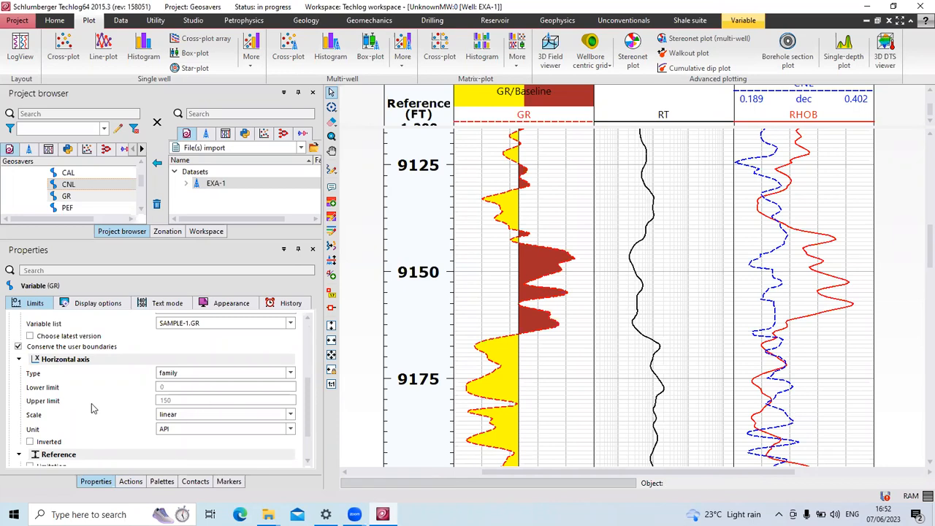
scroll(92, 408, up, 4)
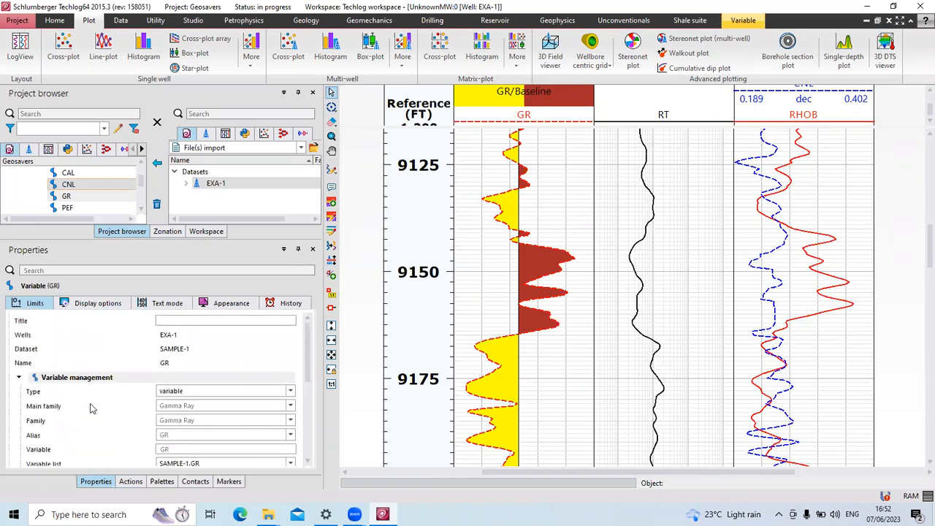
scroll(91, 407, down, 1)
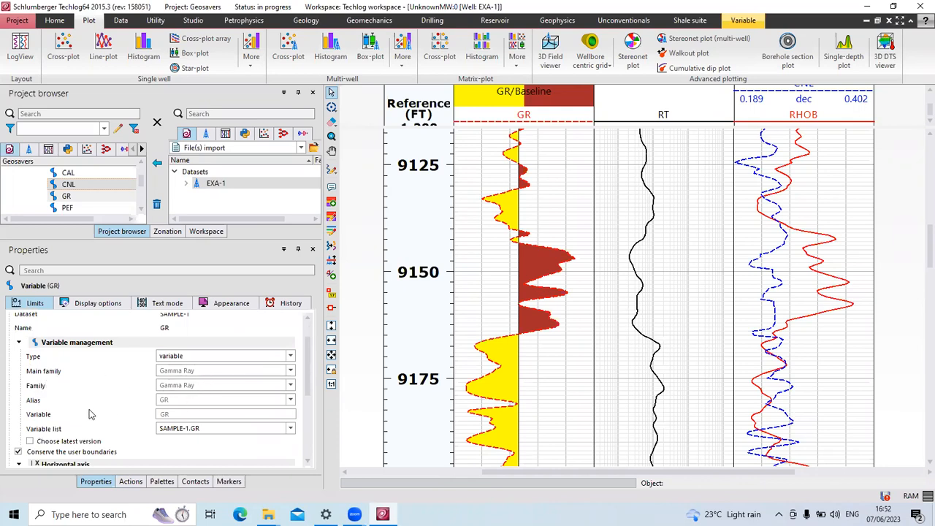
scroll(175, 422, down, 2)
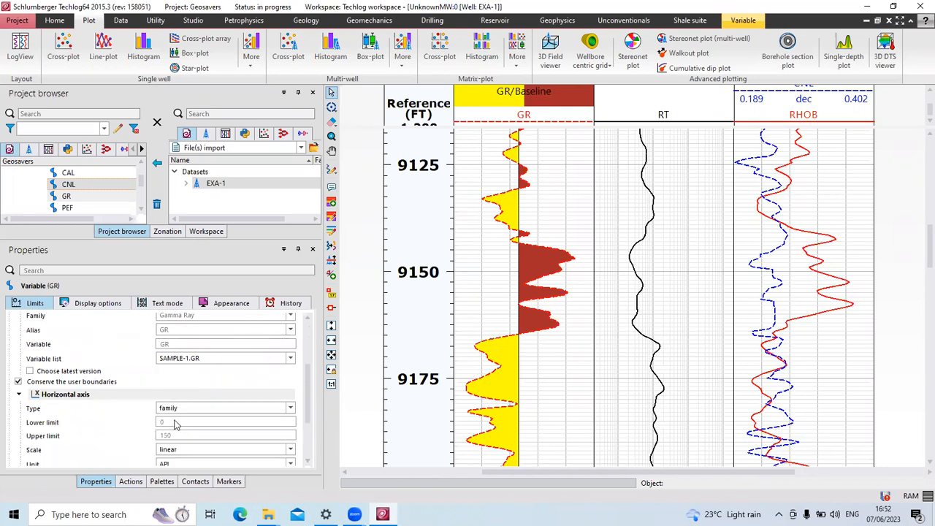
scroll(175, 421, down, 1)
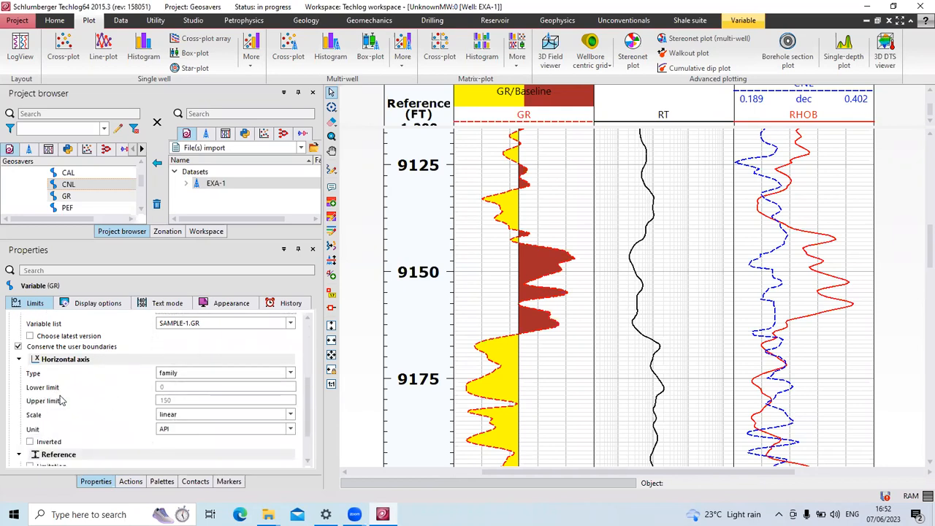
click(289, 373)
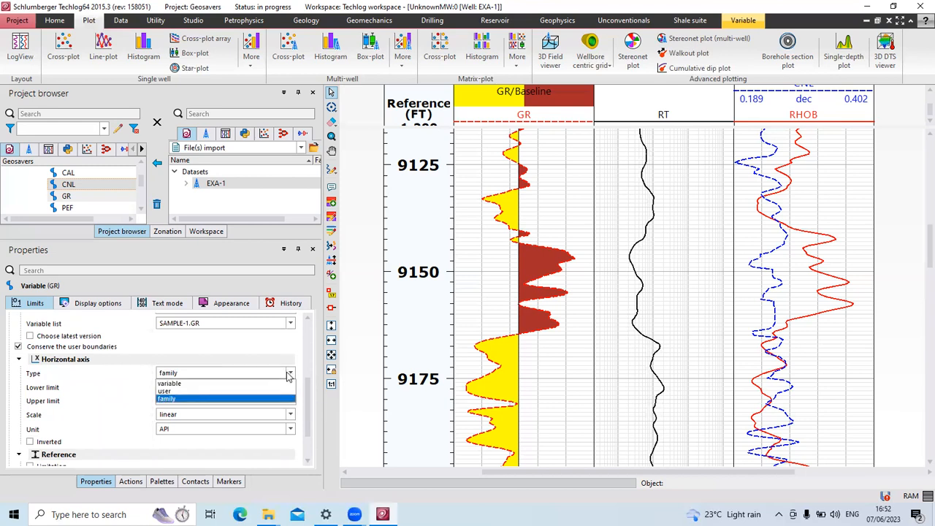
click(288, 373)
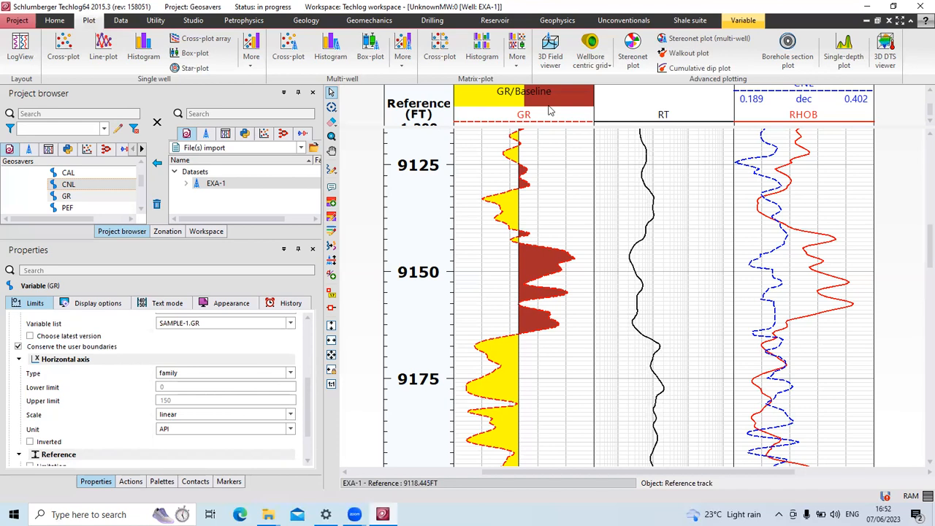
scroll(531, 108, up, 1)
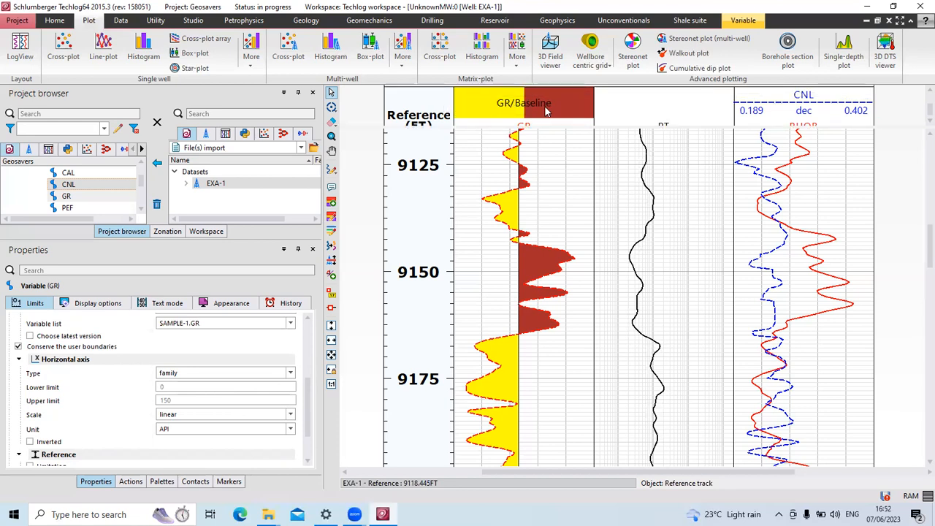
scroll(582, 116, down, 1)
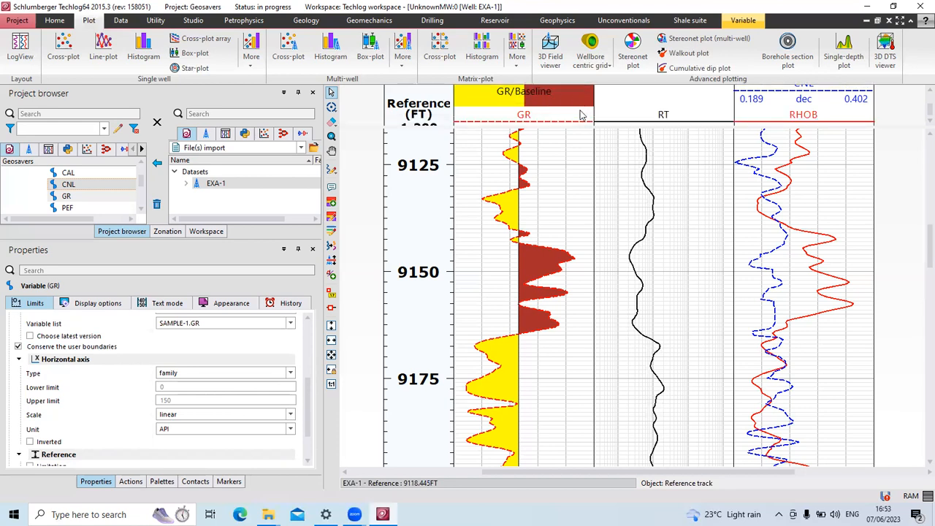
scroll(582, 115, down, 1)
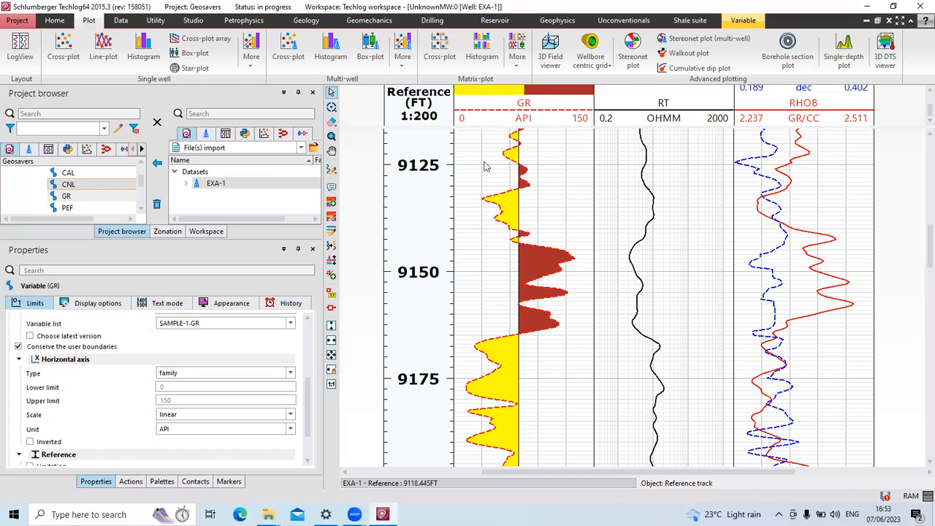
Try user-defined GR axis limits of 0 to 200 API.
click(290, 374)
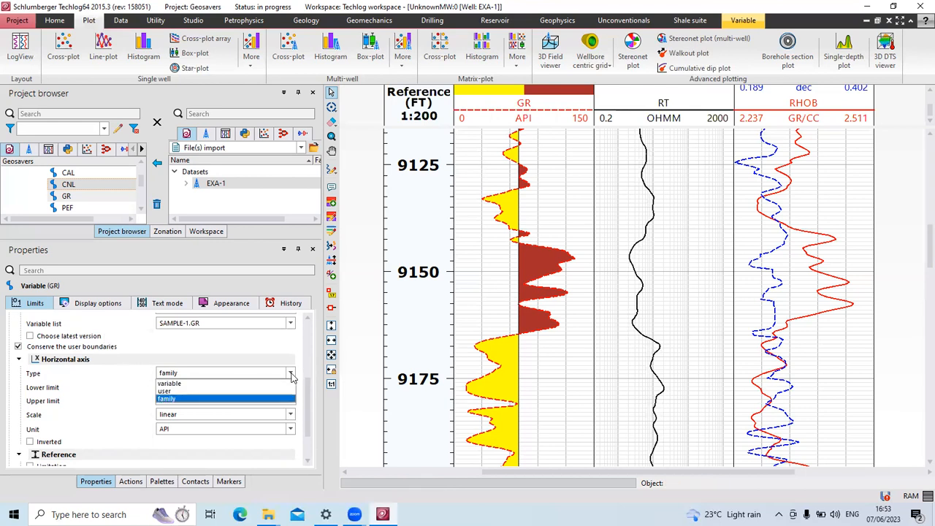
click(229, 385)
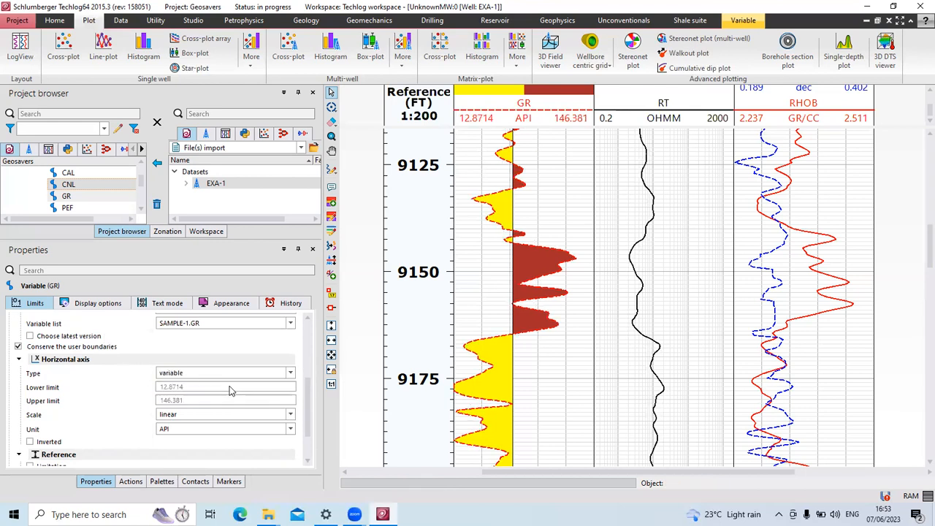
click(291, 373)
click(236, 392)
drag(182, 386, 162, 386)
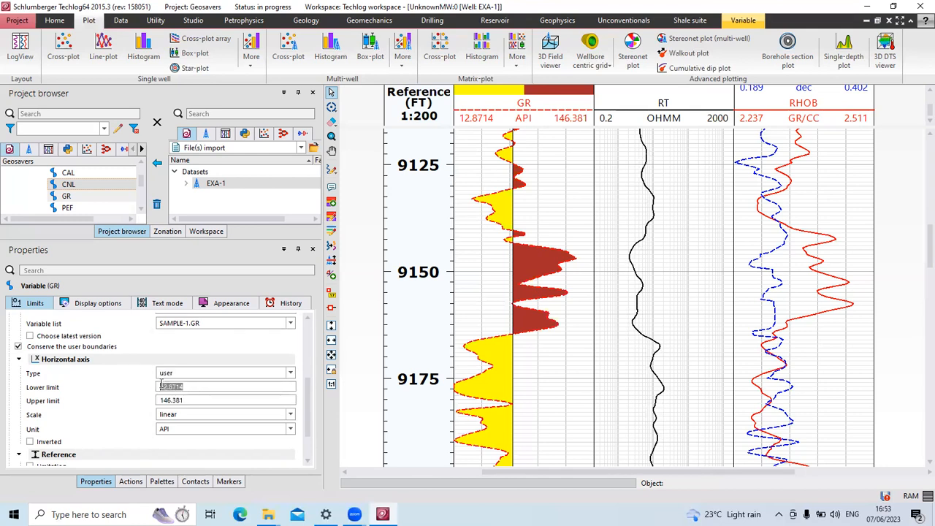
text(0)
key(Tab)
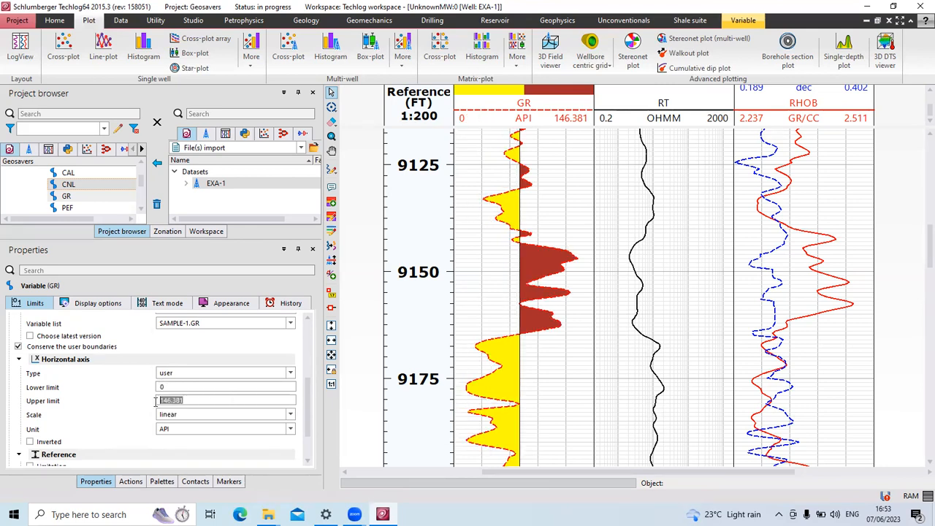
text(200)
click(241, 446)
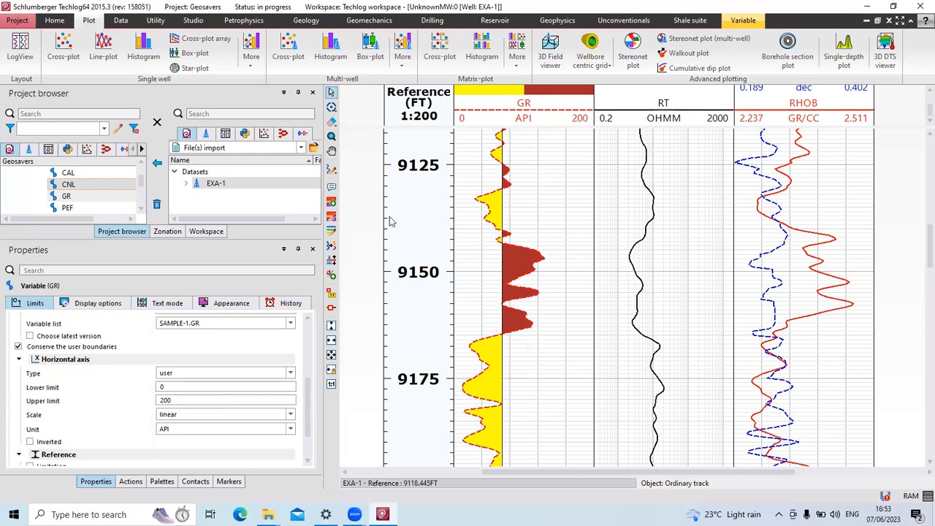
Switch the GR axis Type via family to variable, spanning 12.8714–146.381 API.
click(289, 374)
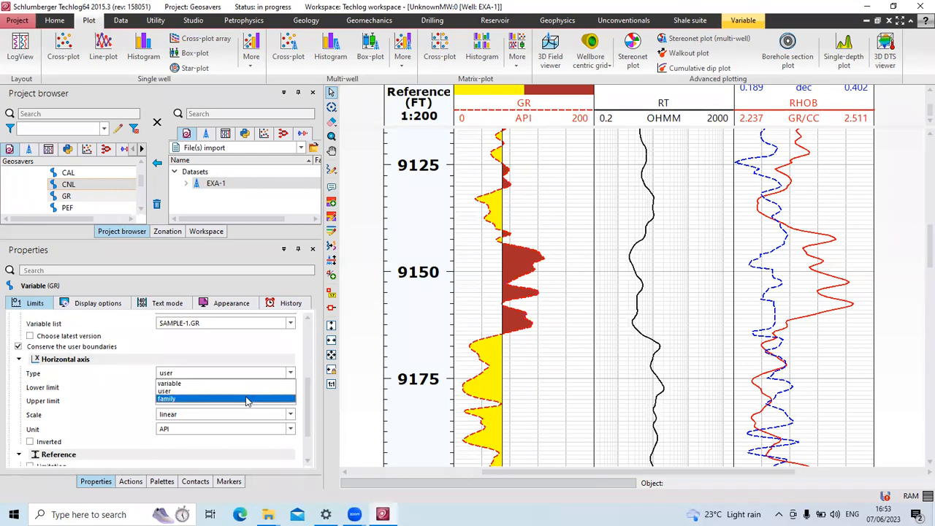
click(209, 398)
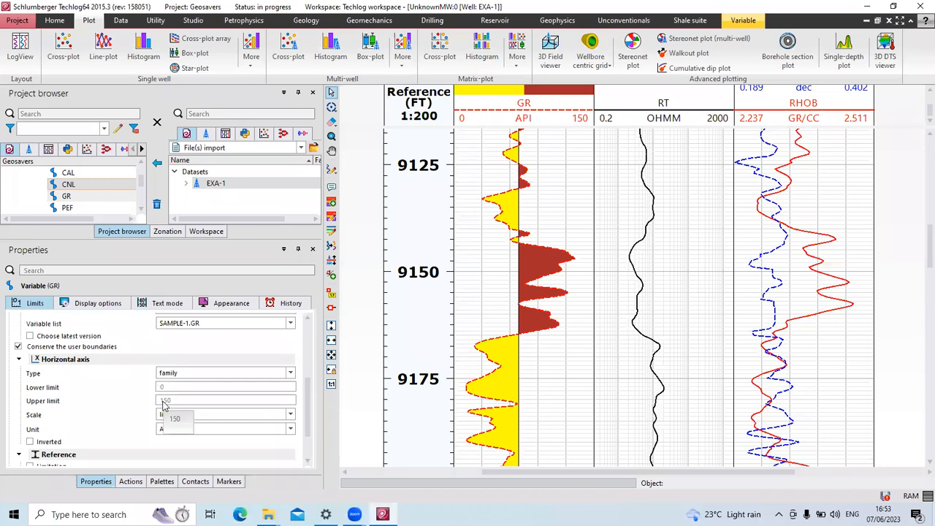
click(290, 374)
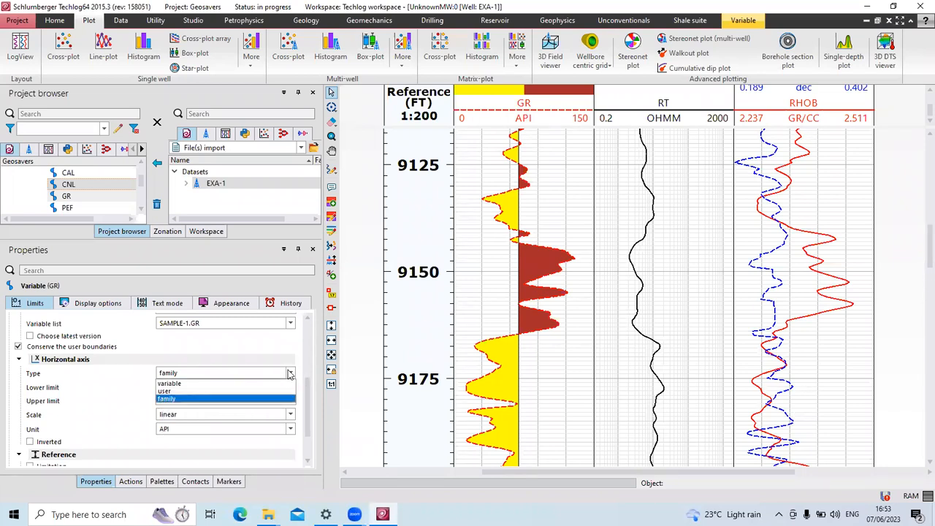
click(209, 385)
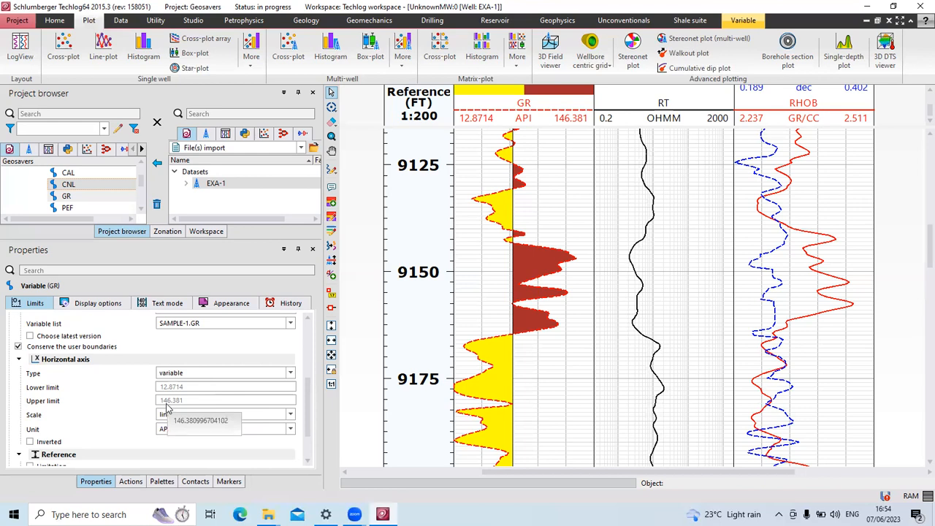
Change the GR horizontal axis Type from variable to family, restoring 0–150 API.
click(290, 374)
click(253, 399)
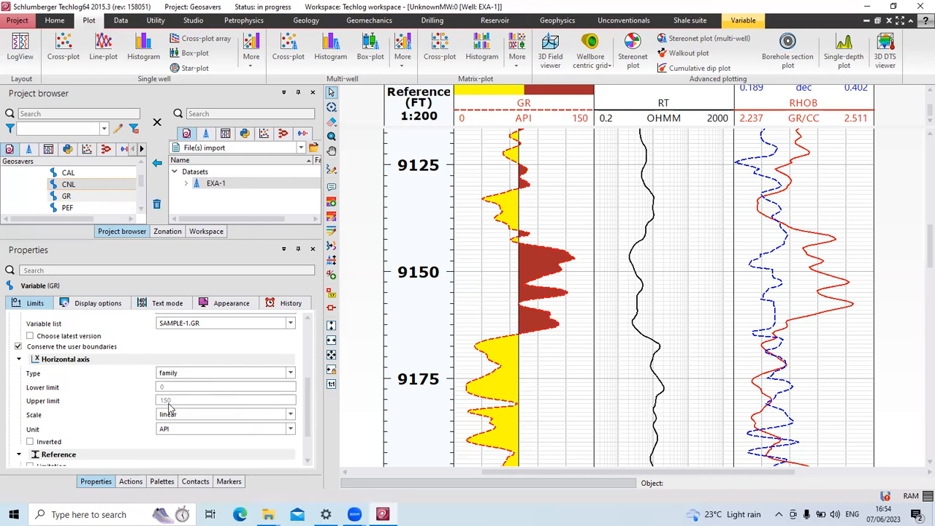
scroll(203, 405, down, 1)
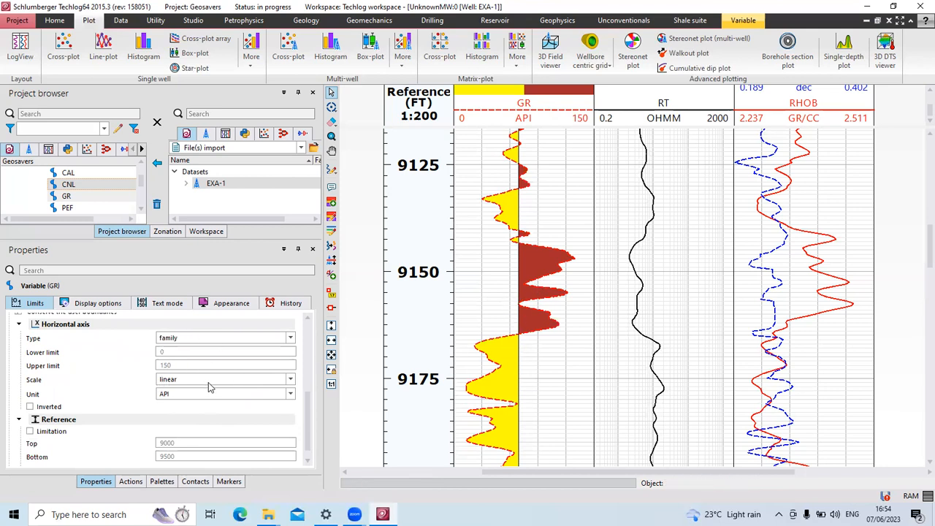
scroll(209, 388, down, 1)
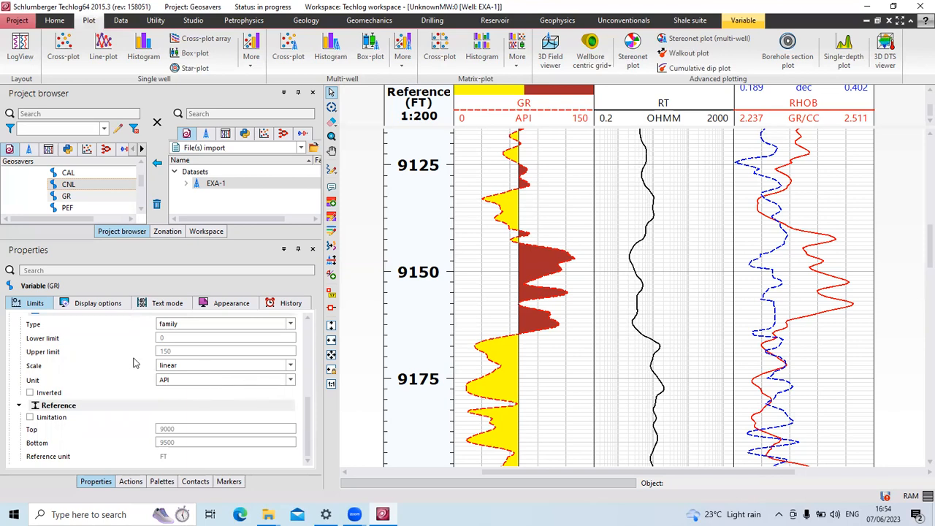
Set the GR curve's colour mode display type to global, using a single black colour.
click(103, 310)
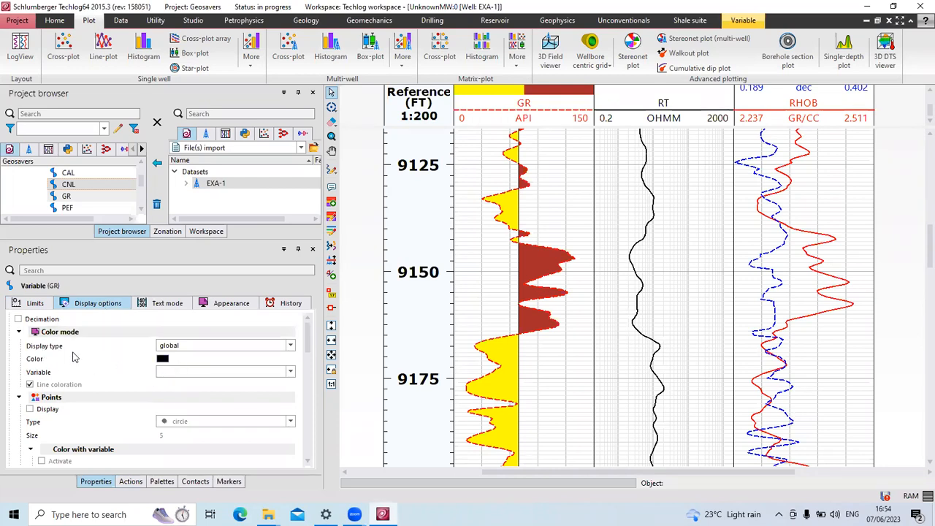
click(291, 347)
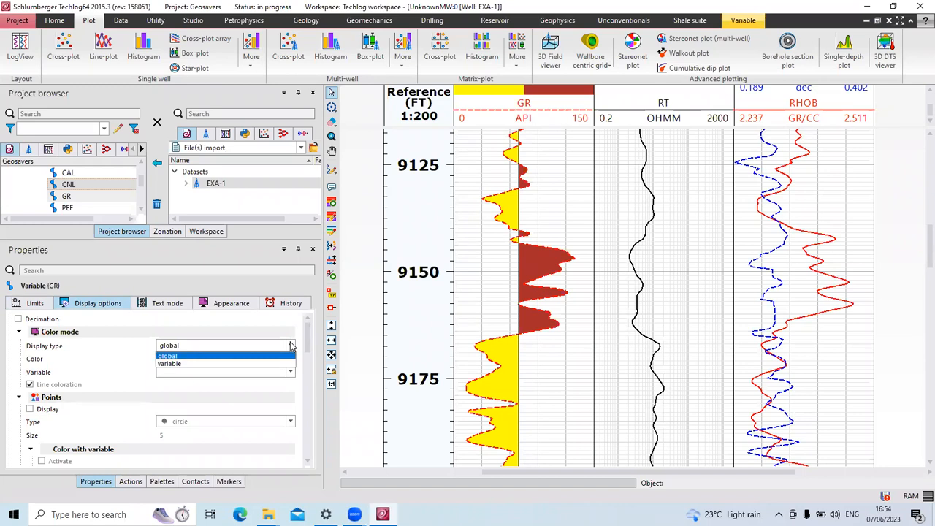
click(175, 363)
click(293, 348)
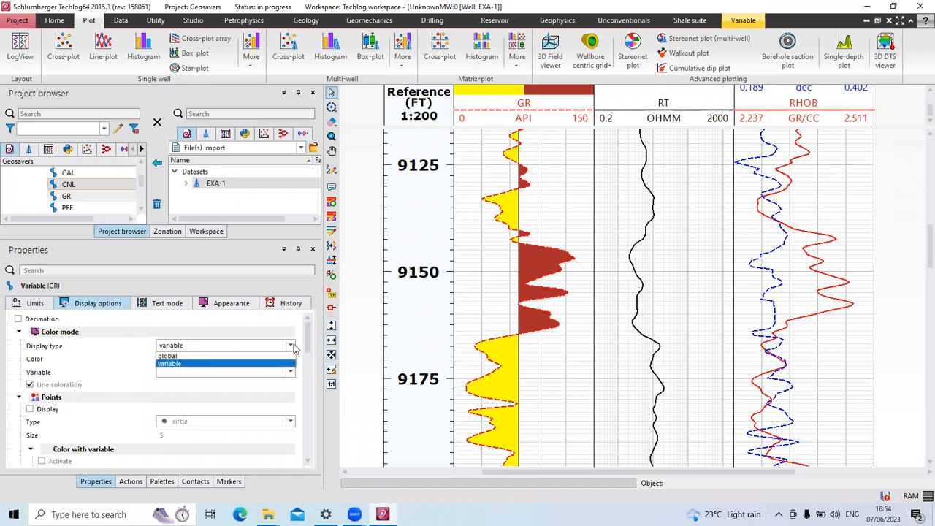
click(223, 357)
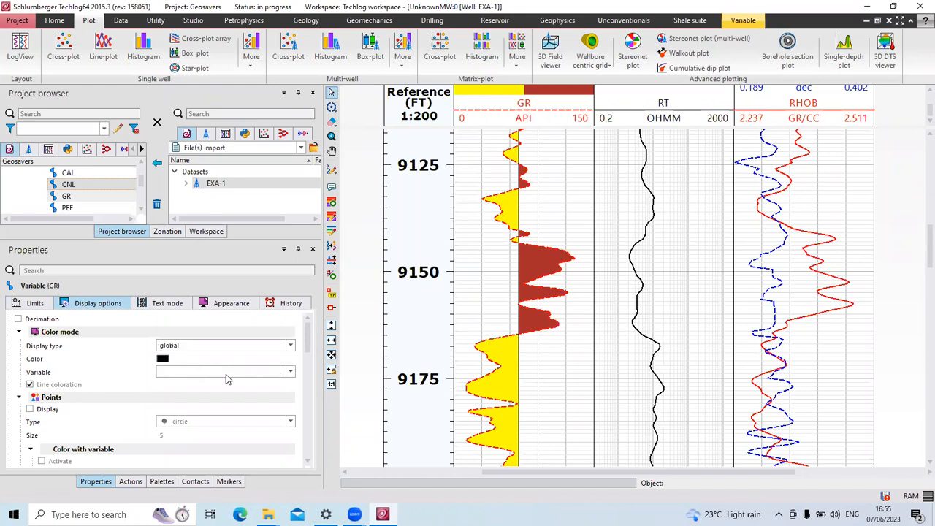
Keep the GR curve's connection type continuous and its line style solid.
scroll(226, 374, down, 1)
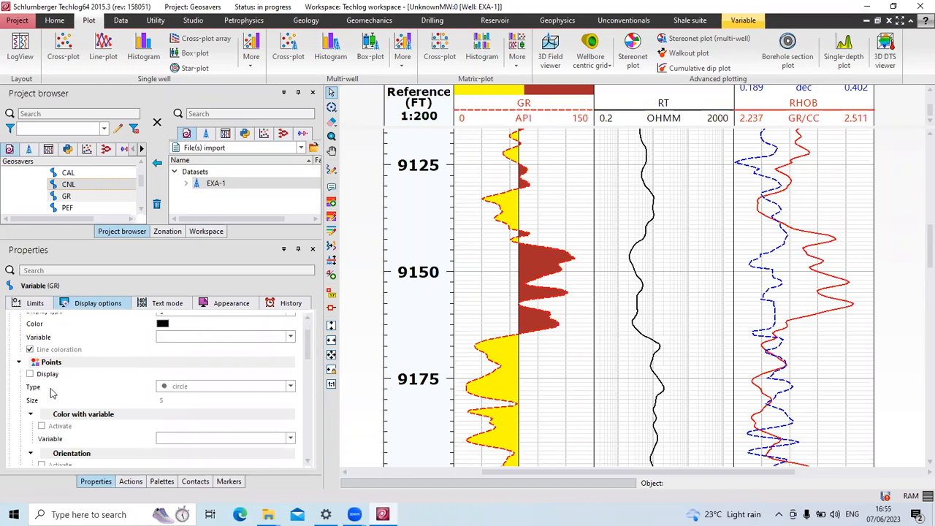
scroll(52, 393, down, 1)
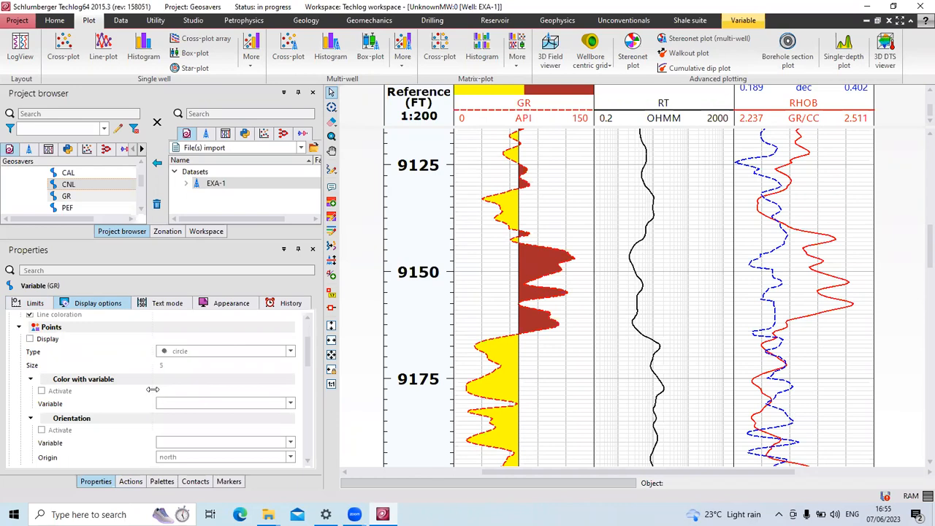
scroll(149, 398, down, 1)
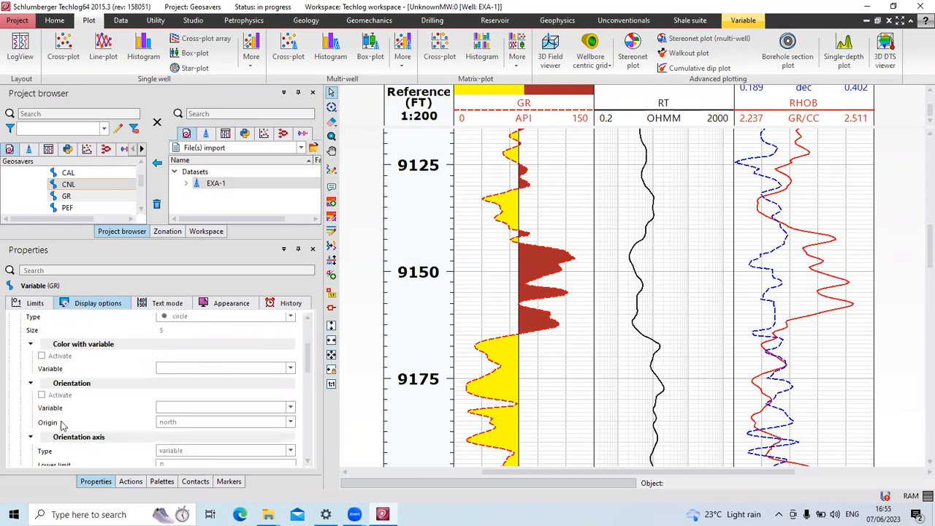
scroll(114, 427, down, 1)
scroll(114, 426, up, 1)
scroll(114, 425, up, 1)
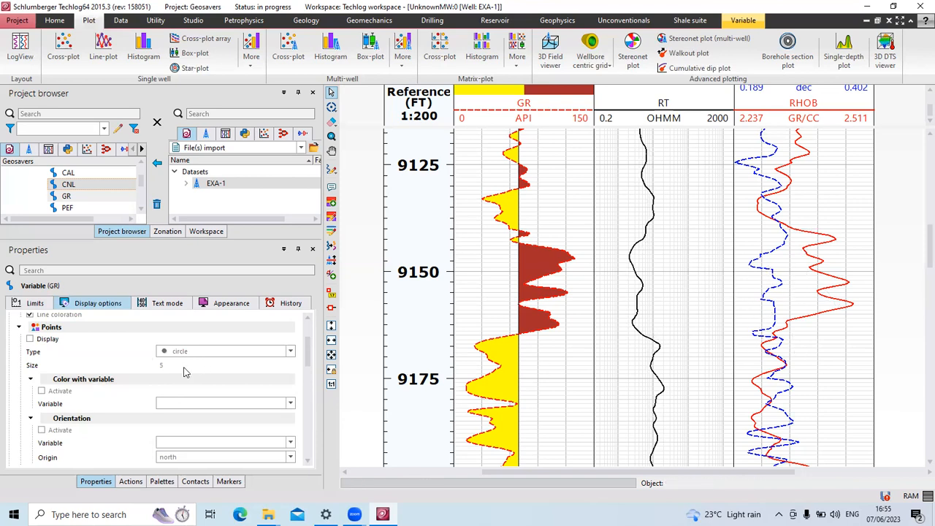
scroll(169, 382, down, 3)
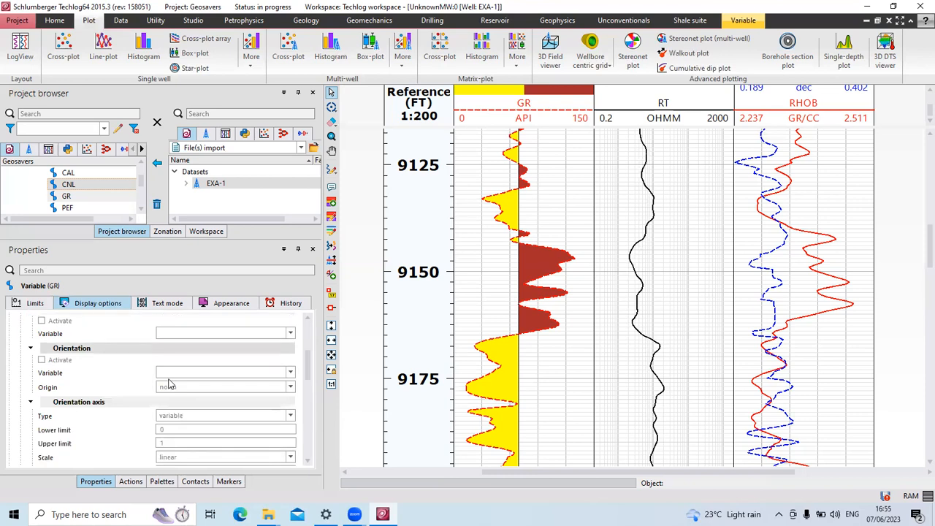
scroll(170, 385, down, 2)
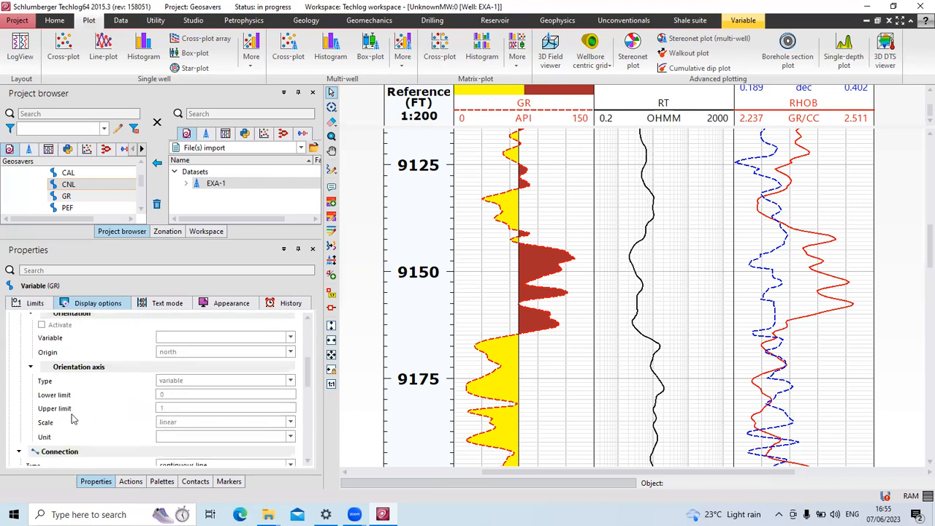
scroll(84, 405, down, 2)
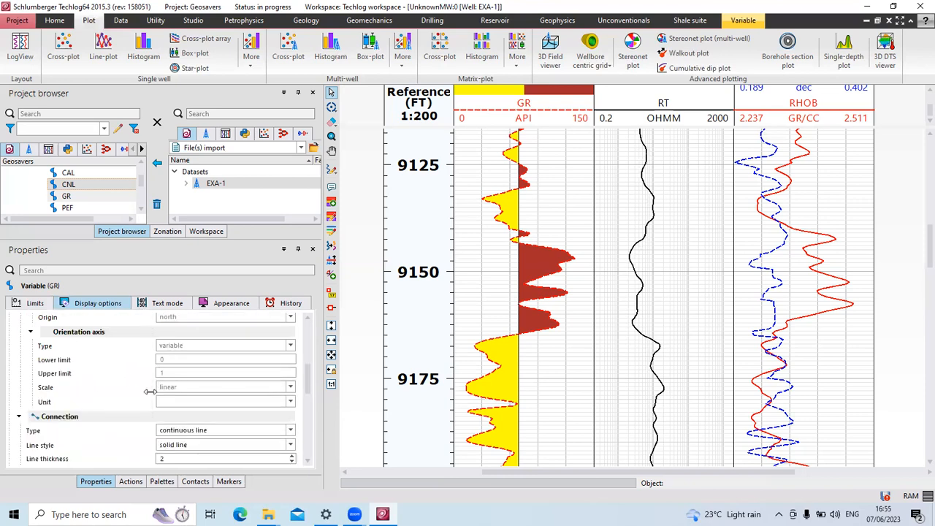
click(291, 431)
click(291, 435)
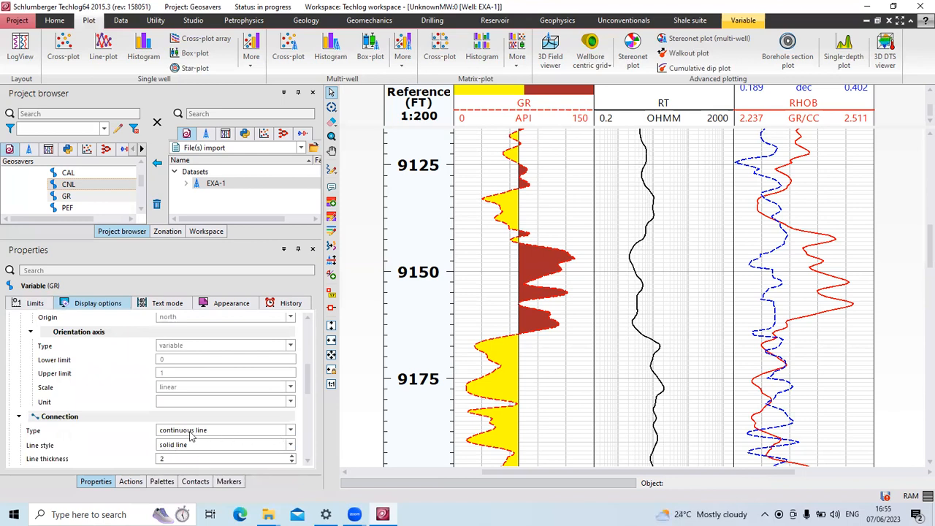
click(291, 445)
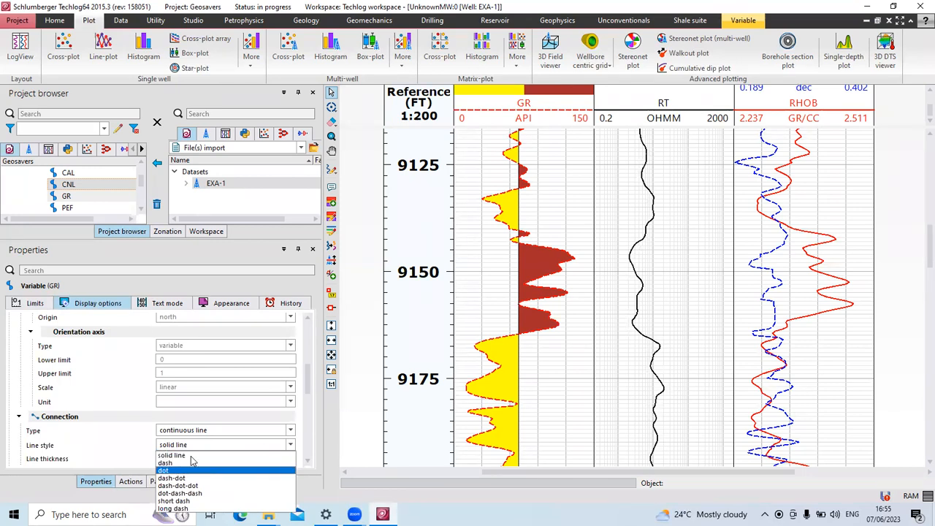
click(292, 449)
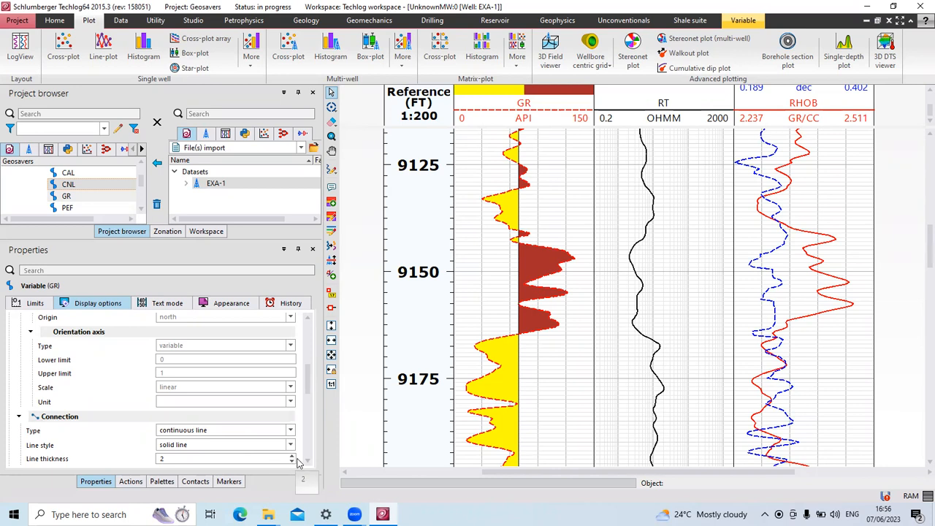
Review the GR curve's Text mode, Appearance and History settings, then select the GR track.
click(175, 304)
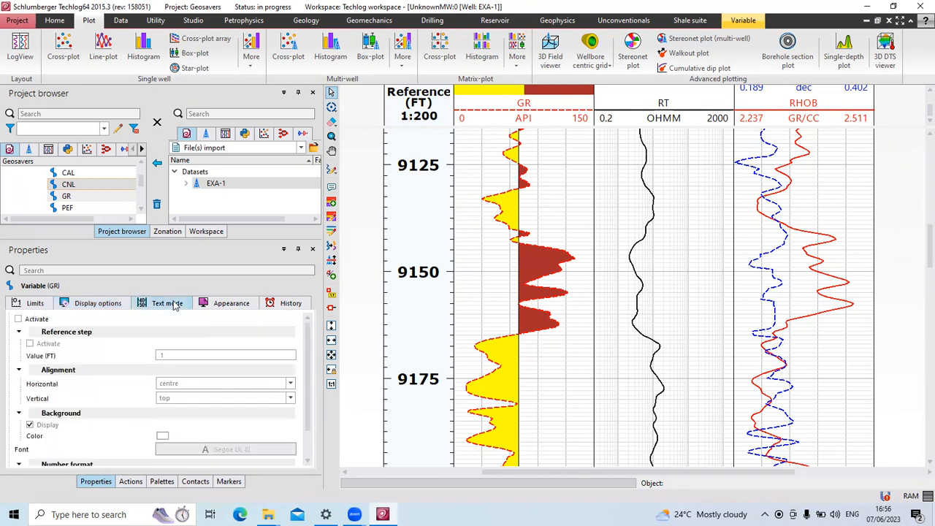
click(230, 305)
click(297, 308)
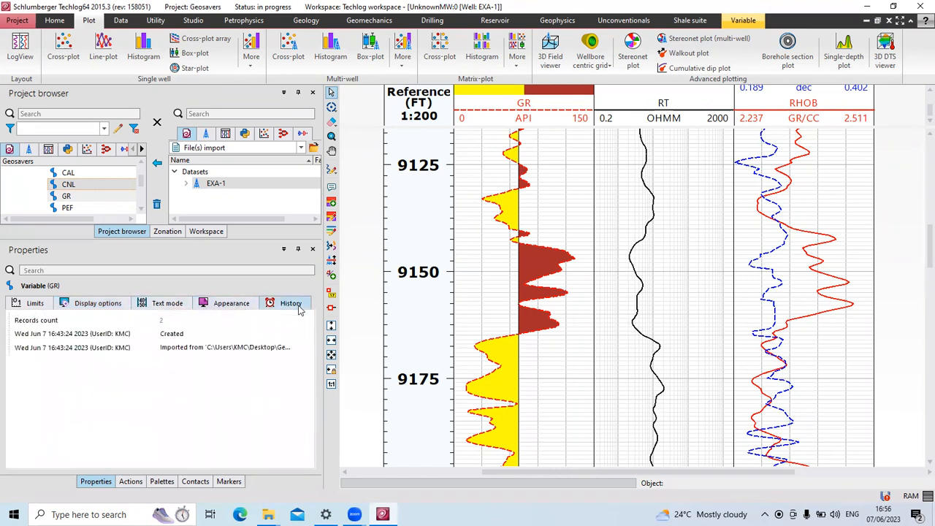
click(175, 307)
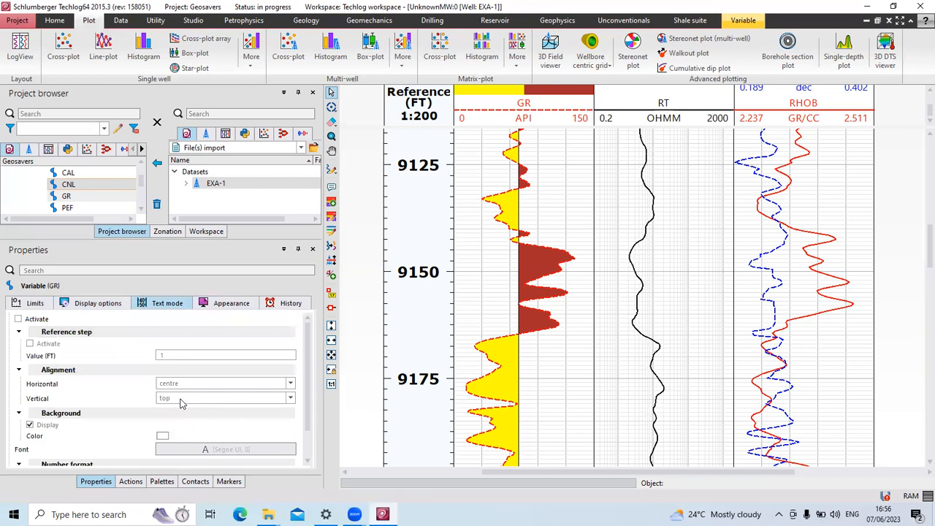
scroll(182, 409, down, 1)
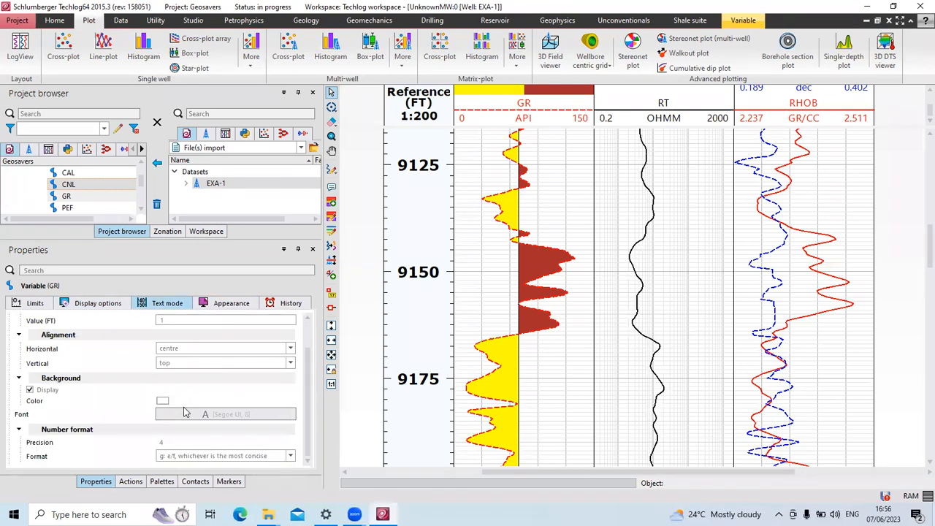
scroll(185, 413, up, 1)
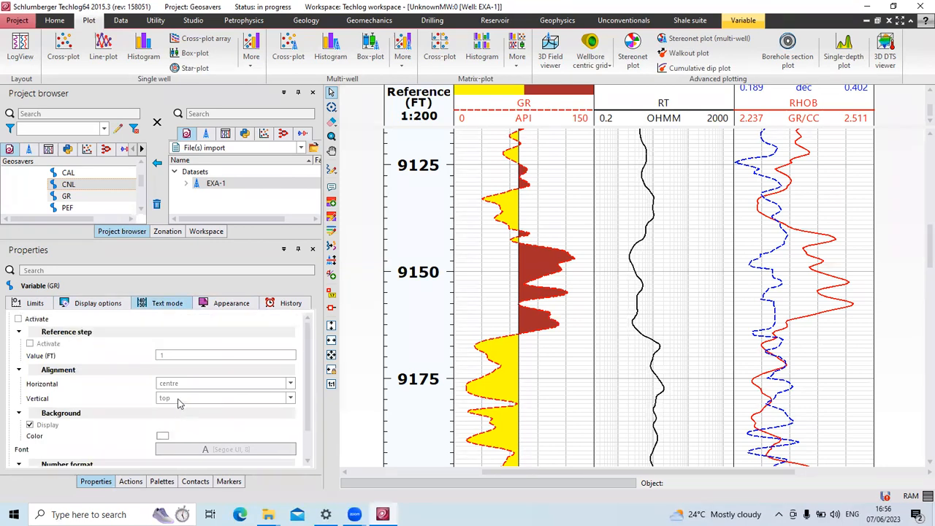
click(577, 222)
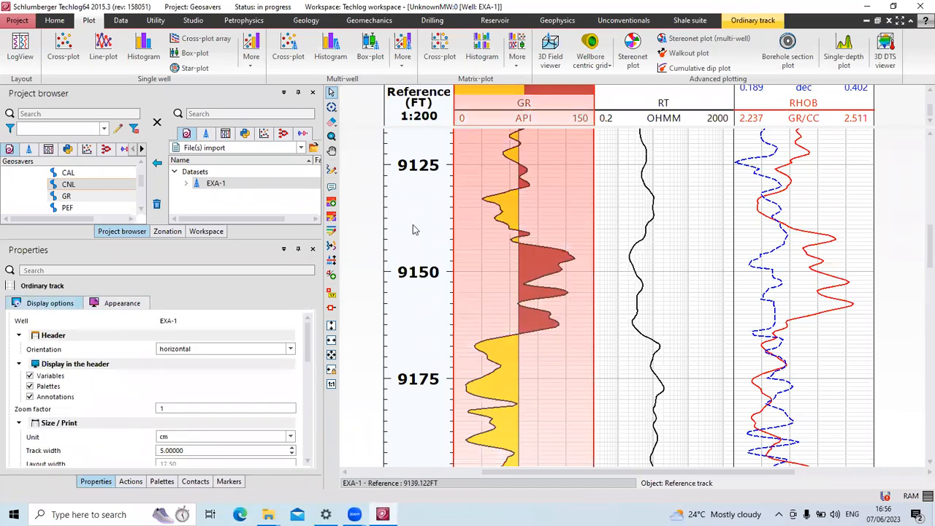
Show the depth Reference track's properties, then bring up the RT track's context menu.
click(413, 230)
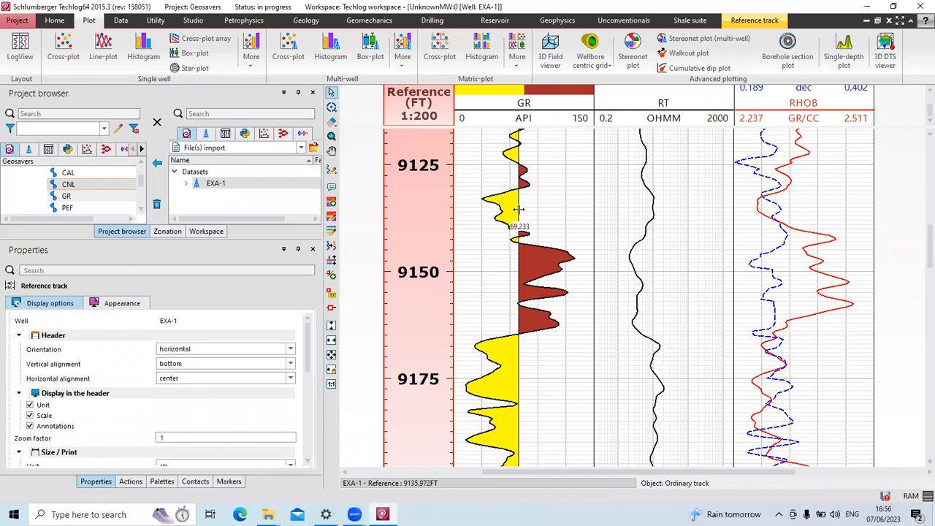
right_click(657, 231)
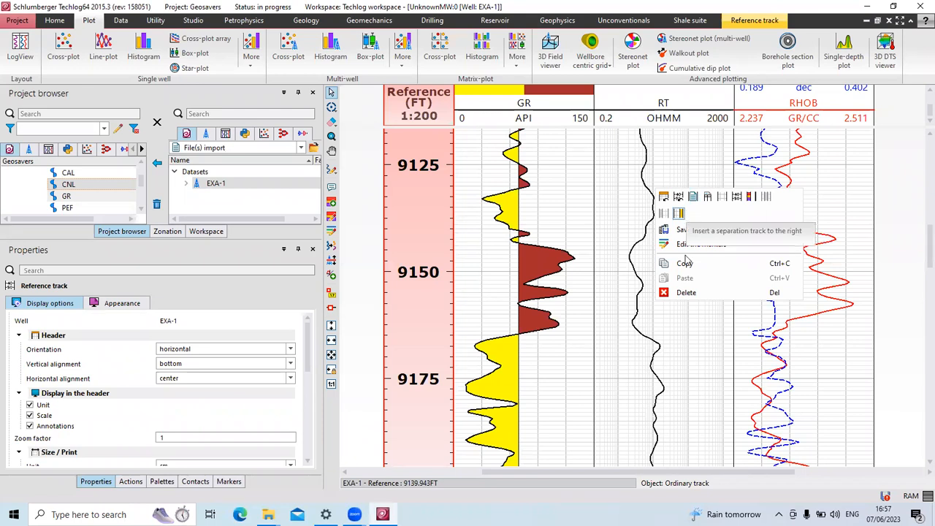
right_click(636, 102)
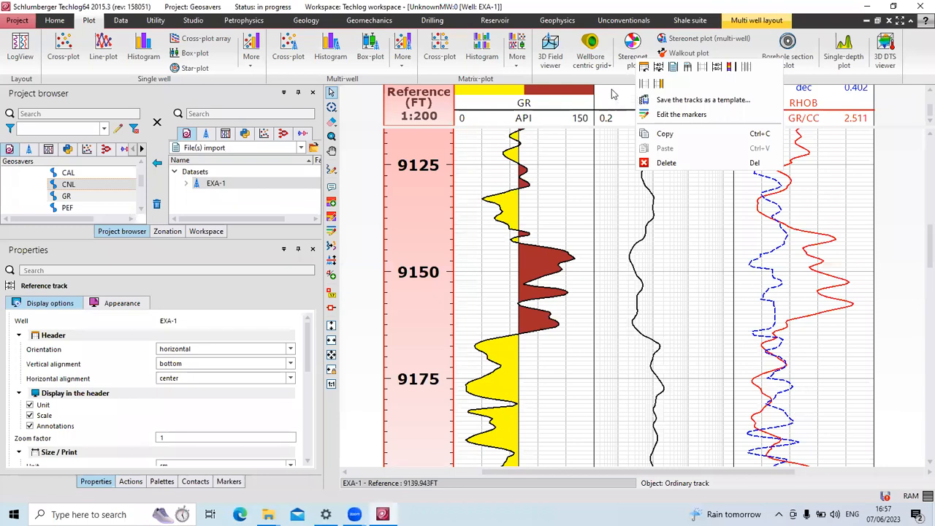
click(919, 111)
scroll(919, 106, down, 6)
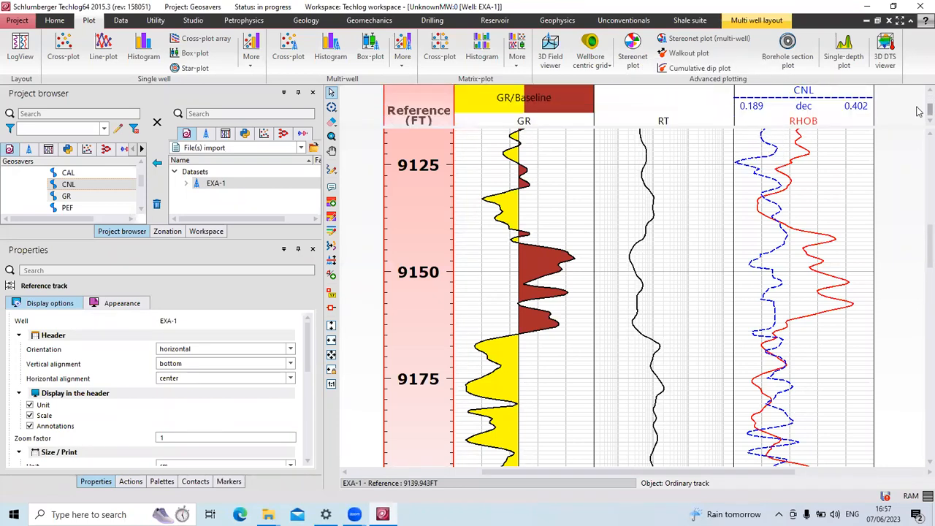
scroll(919, 106, up, 5)
scroll(919, 104, up, 2)
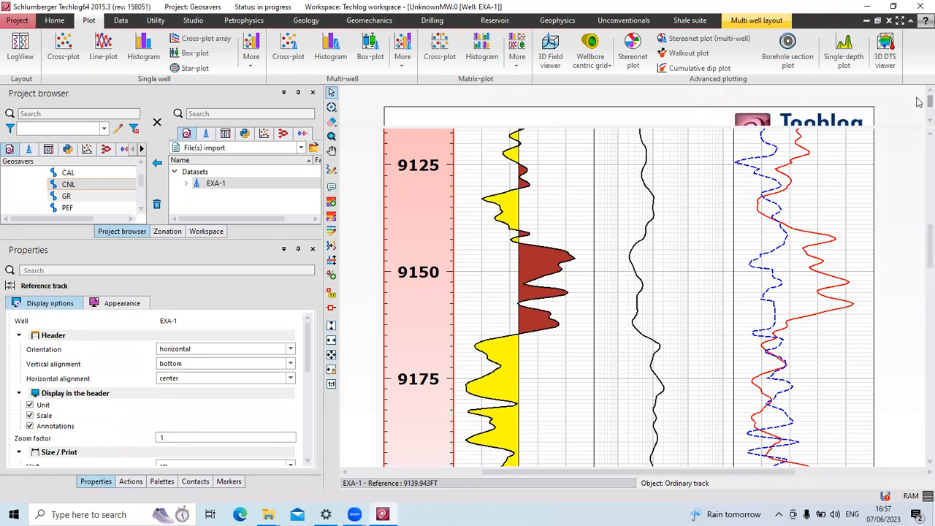
scroll(920, 104, down, 2)
scroll(920, 106, down, 3)
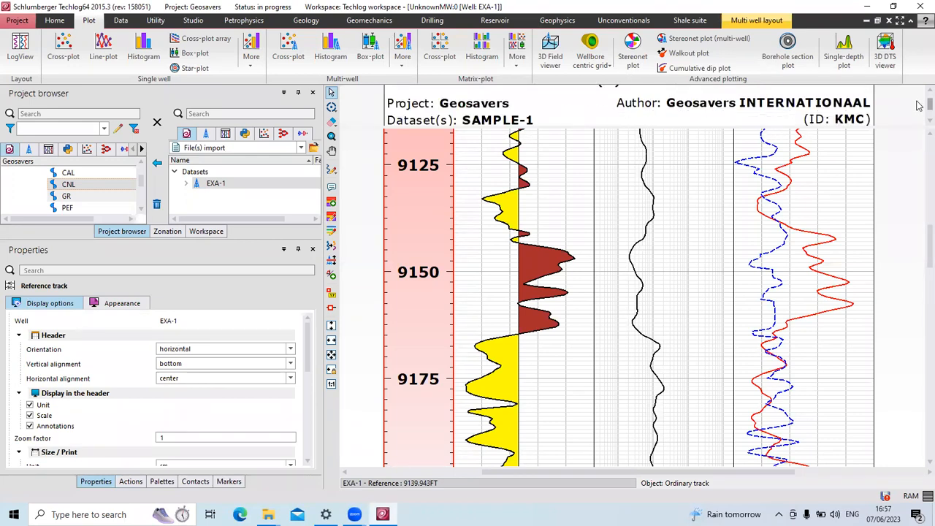
scroll(919, 108, down, 4)
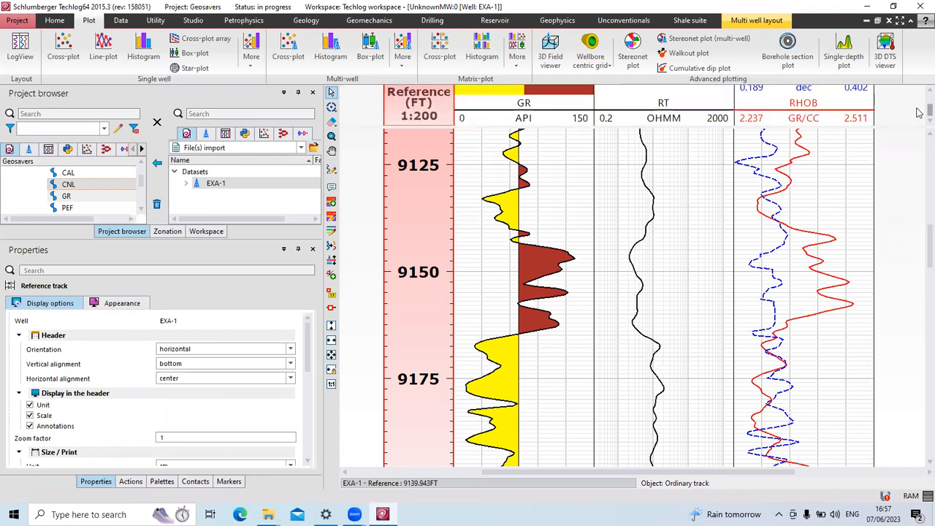
right_click(691, 103)
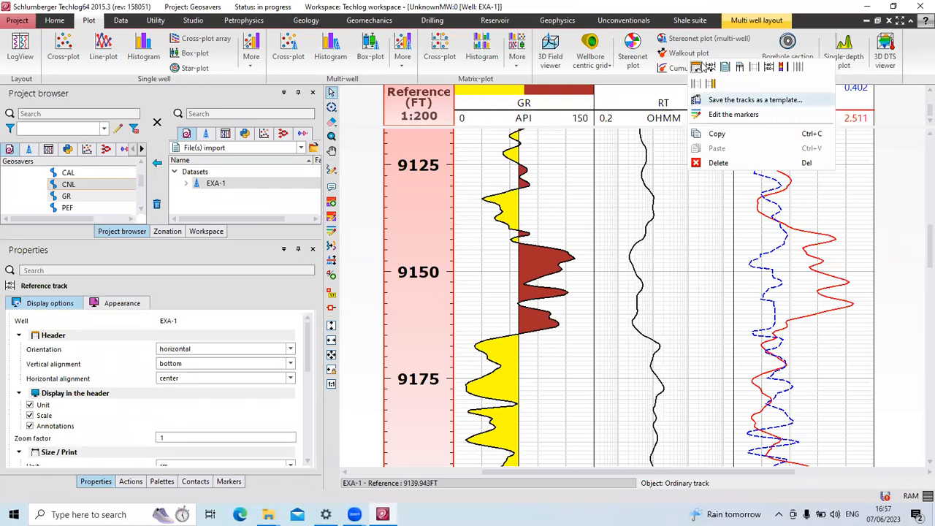
click(647, 231)
Select the RT resistivity curve and choose Insert vertical baseline from its context toolbar.
click(648, 231)
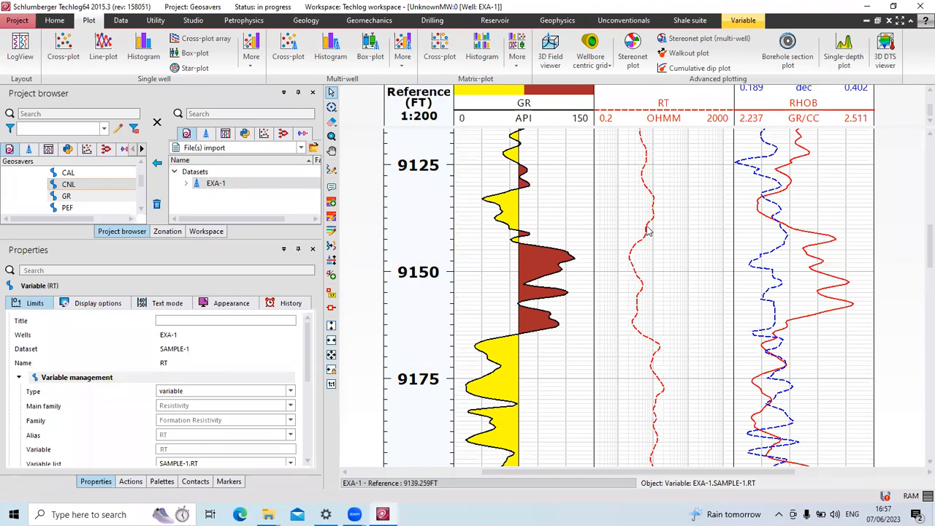
right_click(647, 231)
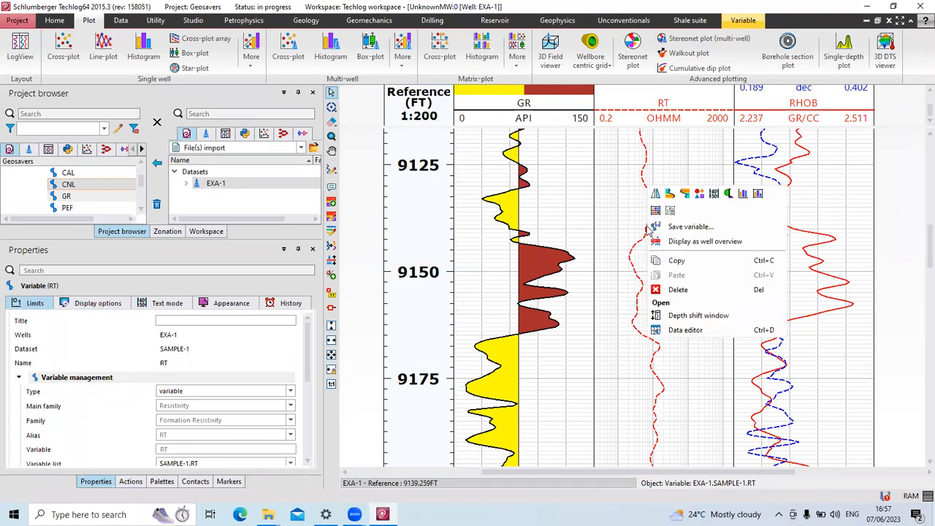
click(643, 183)
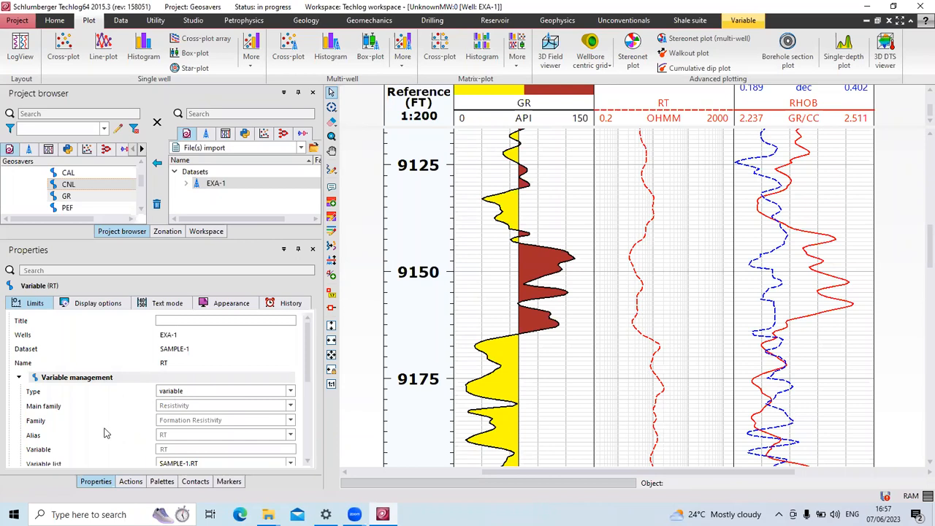
right_click(661, 228)
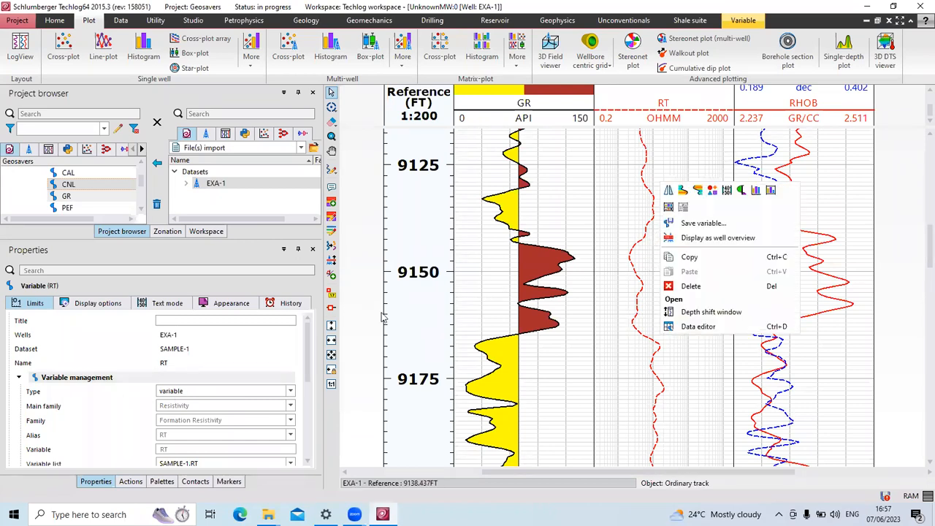
click(645, 257)
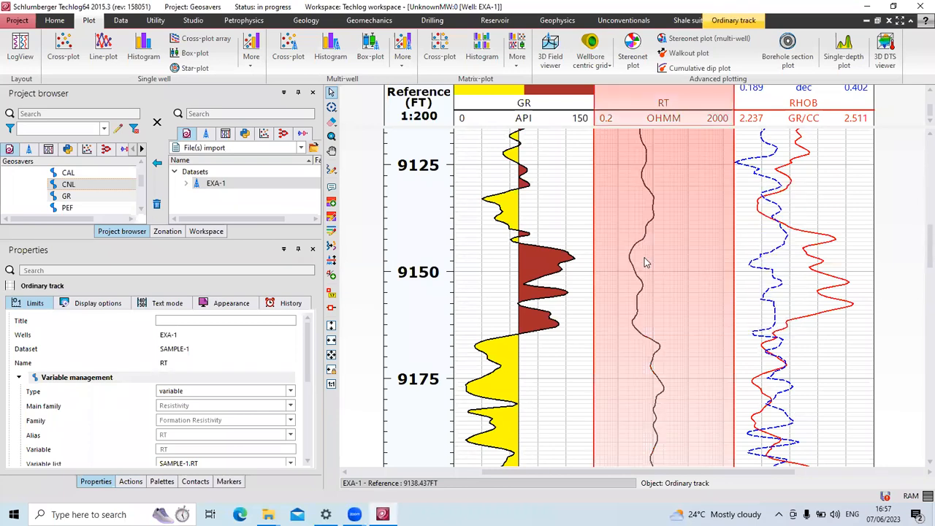
click(638, 252)
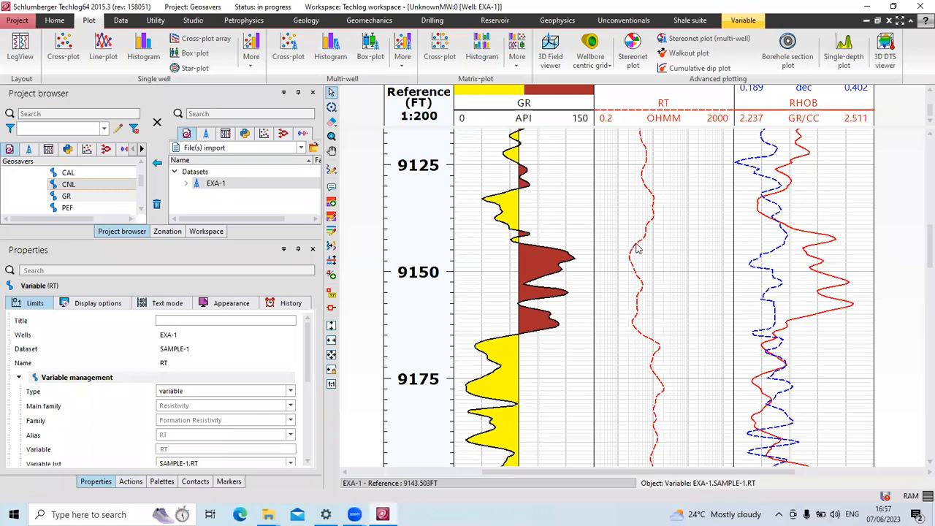
right_click(665, 250)
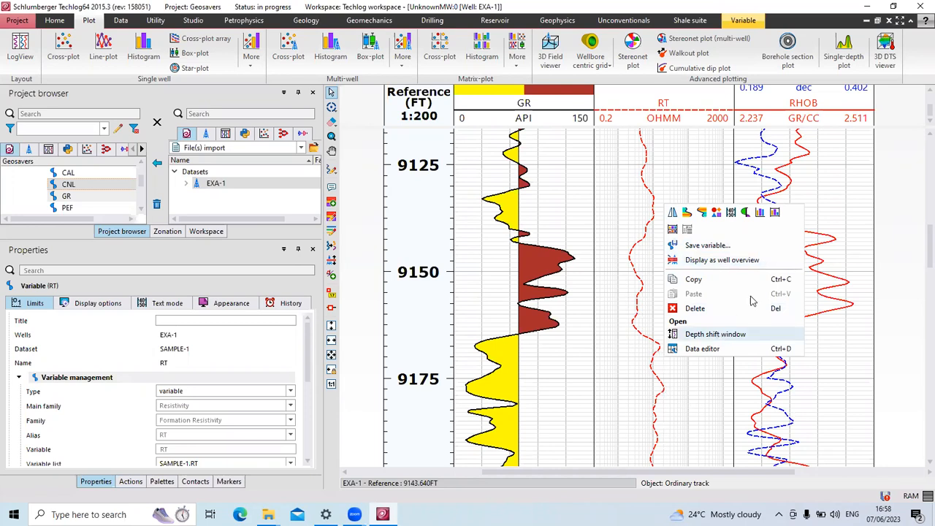
click(745, 214)
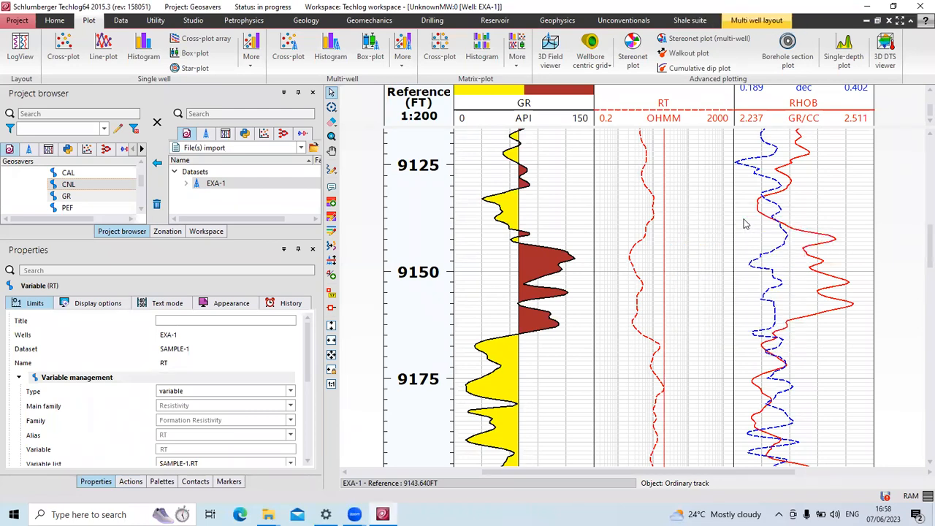
Place the RT vertical baseline to create green and yellow fill, then select the RT track.
click(643, 276)
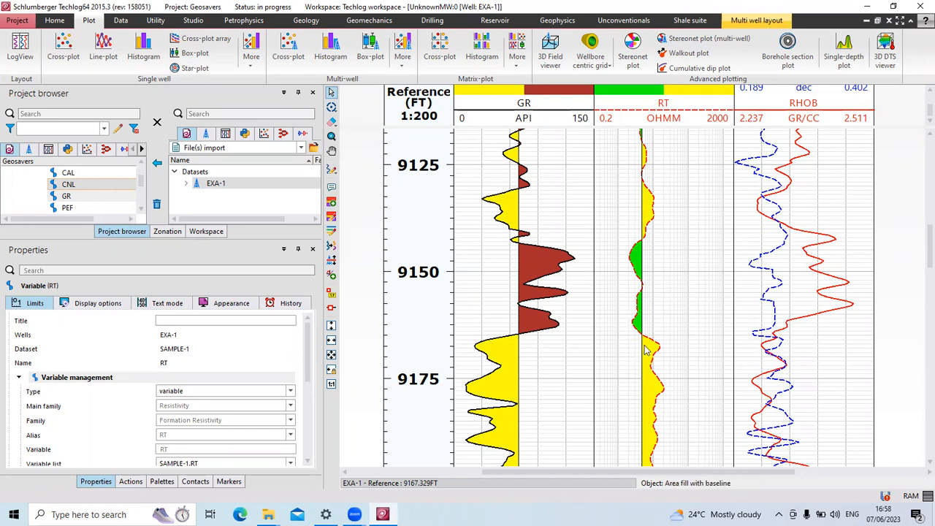
click(670, 287)
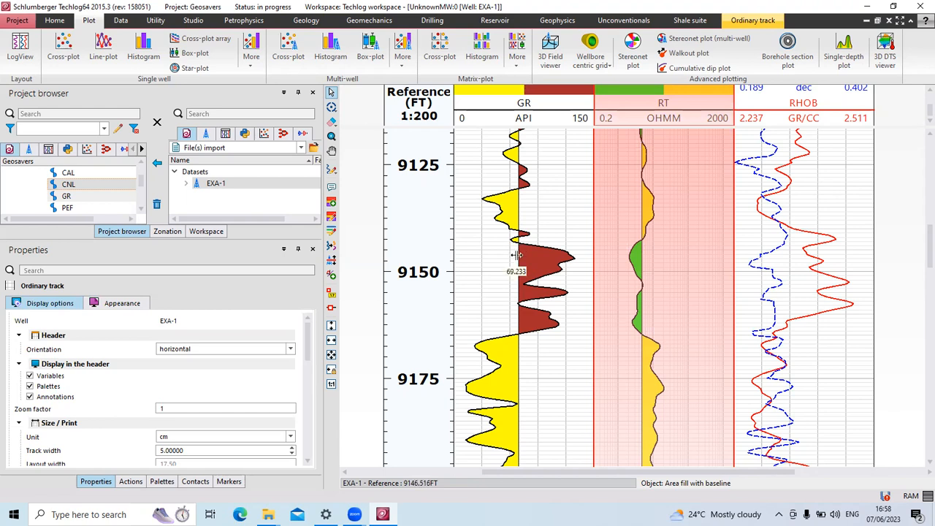
Drag the GR fill baseline rightward toward about 82 API, then select the GR curve.
mouse_move(516, 255)
mouse_down()
mouse_move(529, 259)
mouse_move(519, 260)
mouse_up()
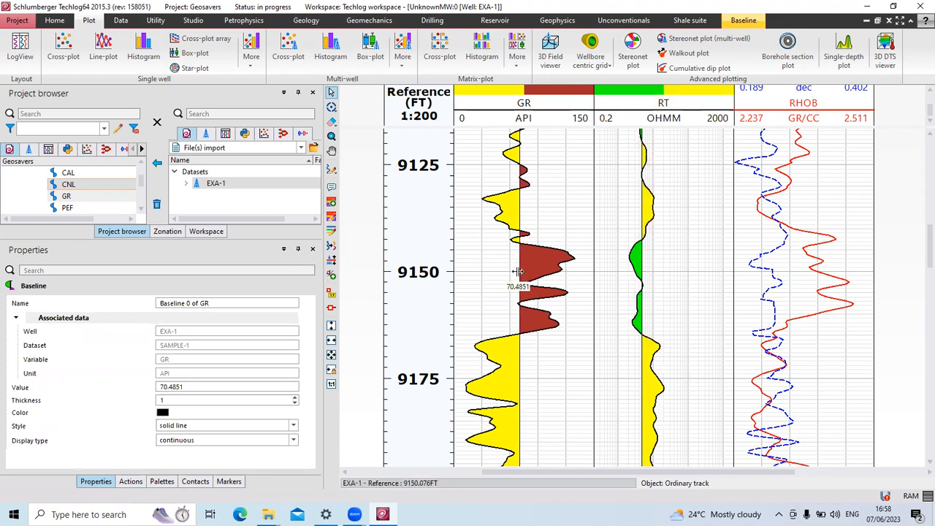
click(508, 342)
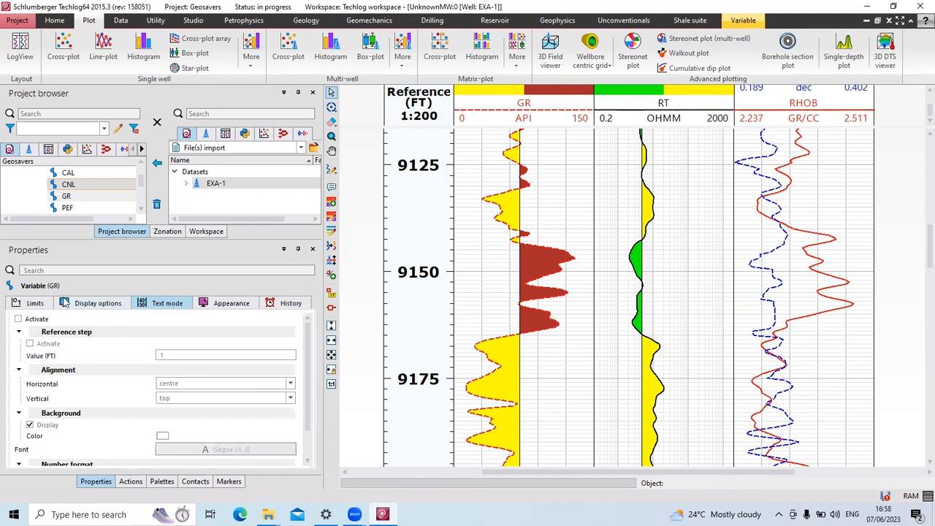
click(35, 304)
scroll(244, 406, down, 5)
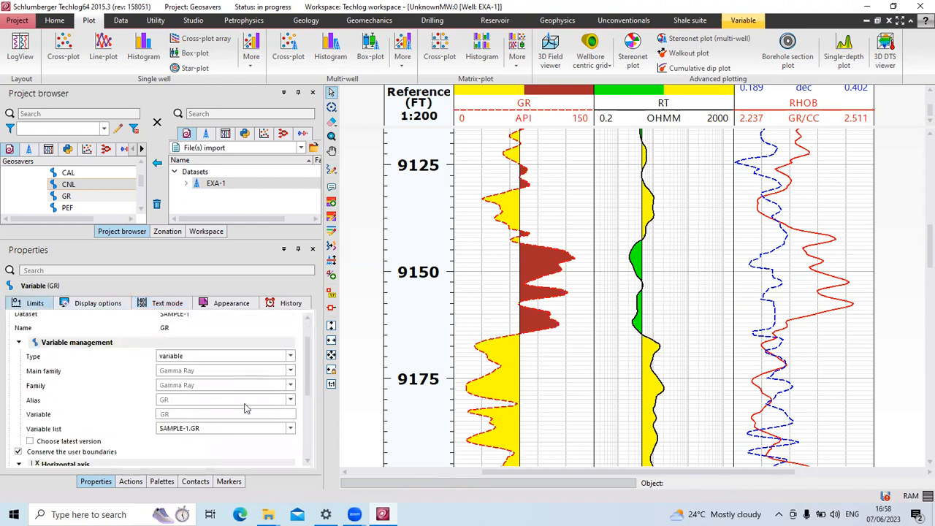
scroll(245, 409, down, 3)
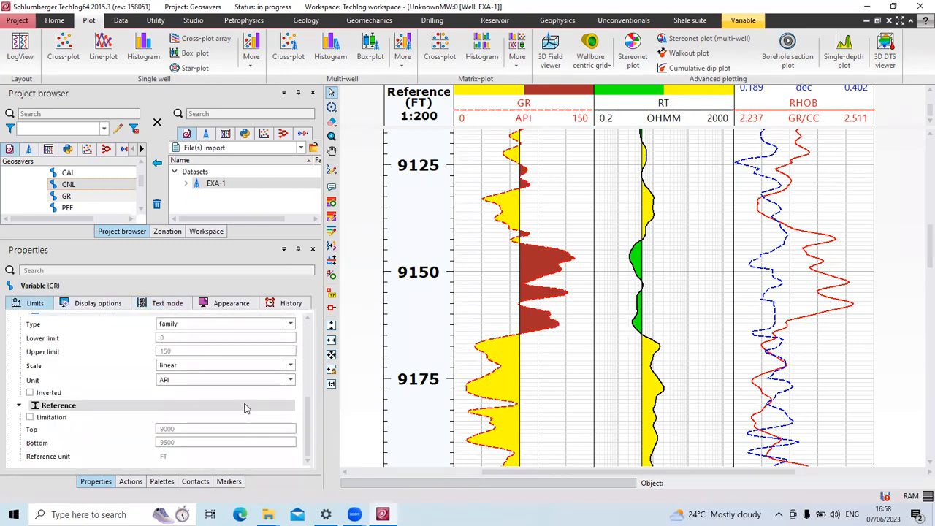
scroll(244, 408, up, 8)
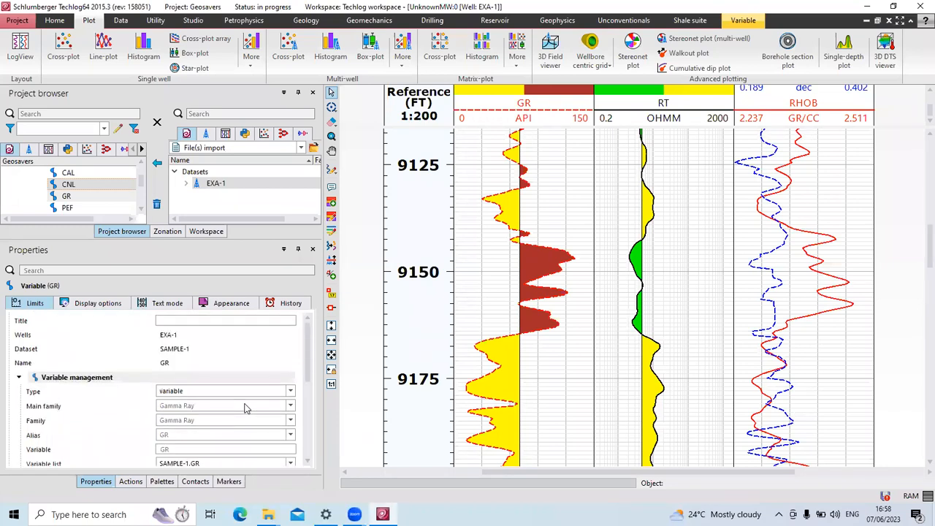
click(111, 310)
scroll(274, 400, down, 3)
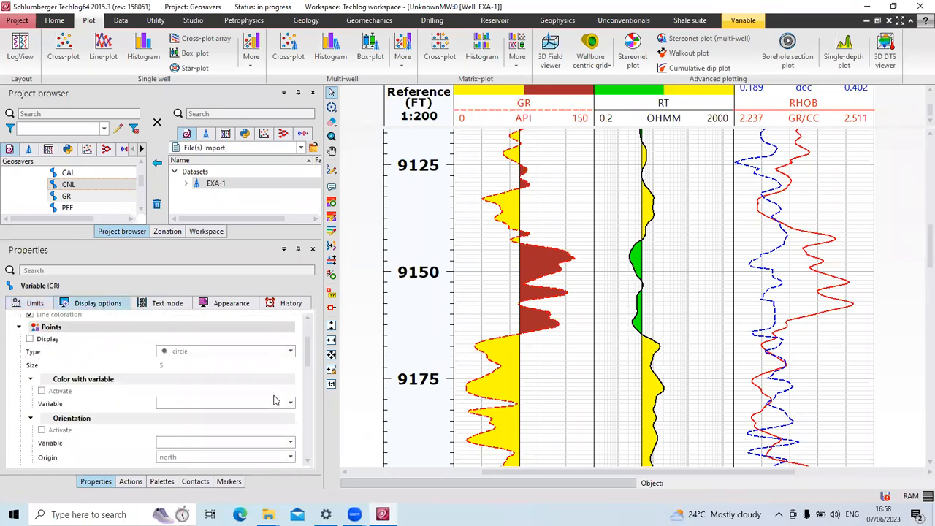
scroll(271, 398, down, 5)
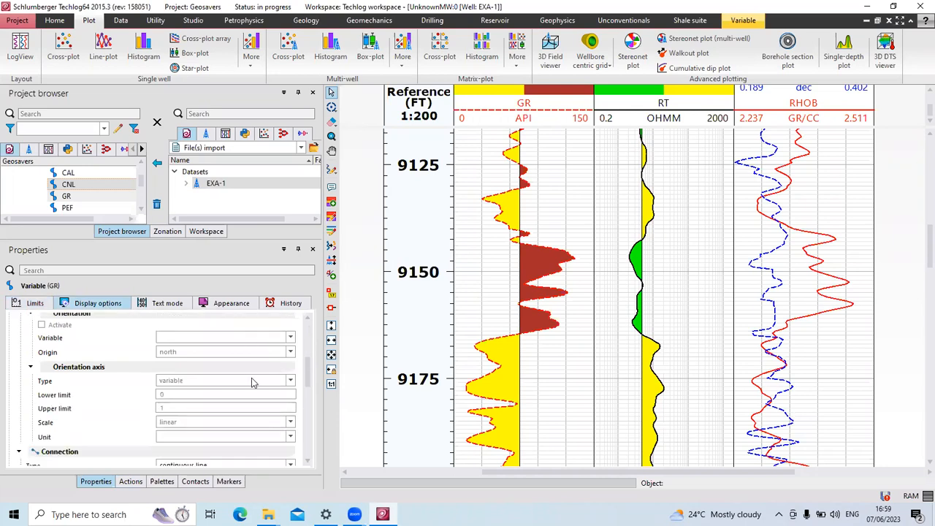
scroll(252, 385, down, 1)
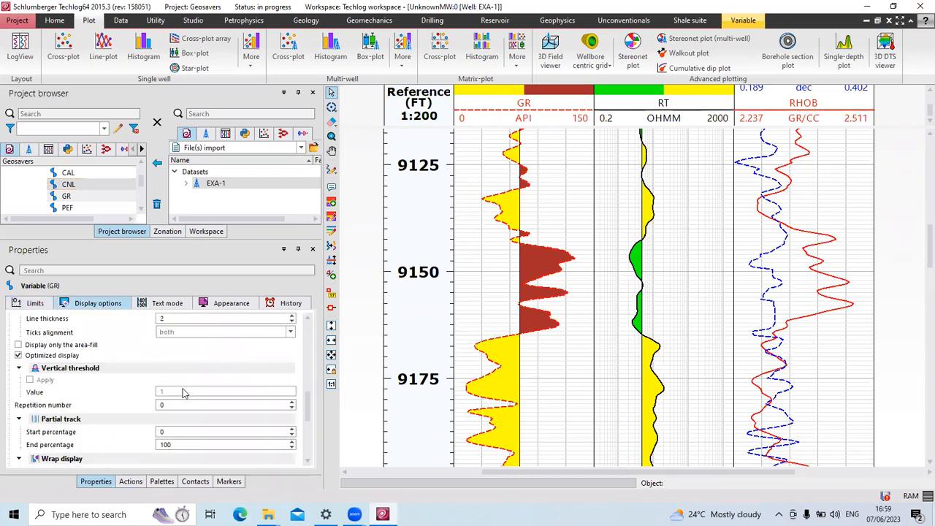
scroll(183, 393, up, 4)
scroll(183, 394, up, 4)
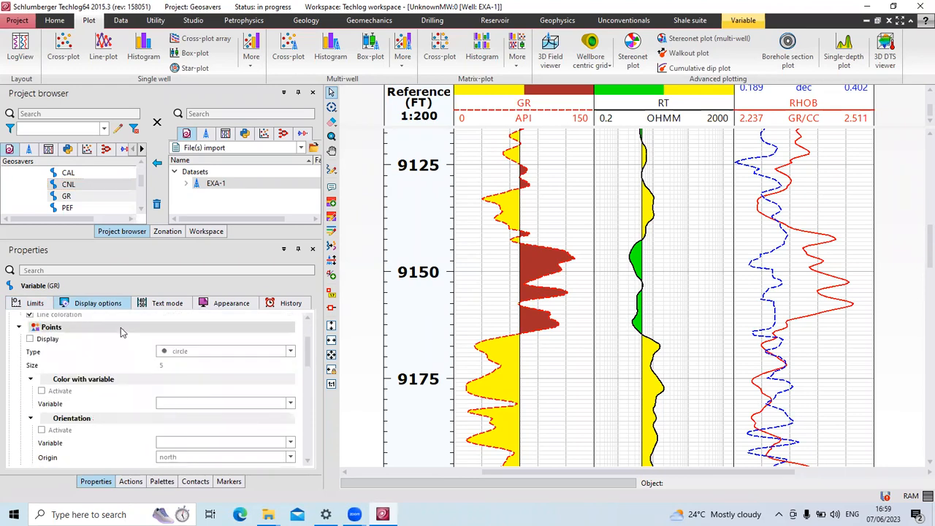
click(31, 304)
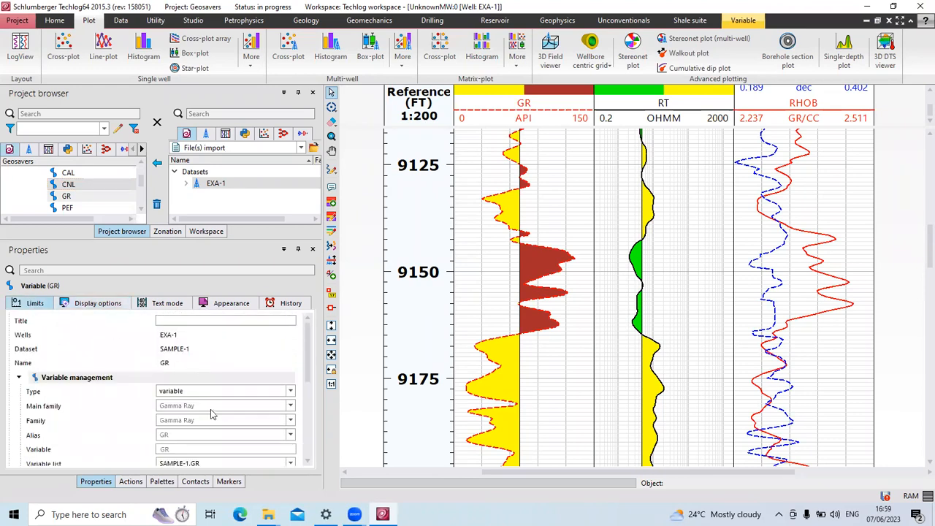
scroll(219, 426, down, 3)
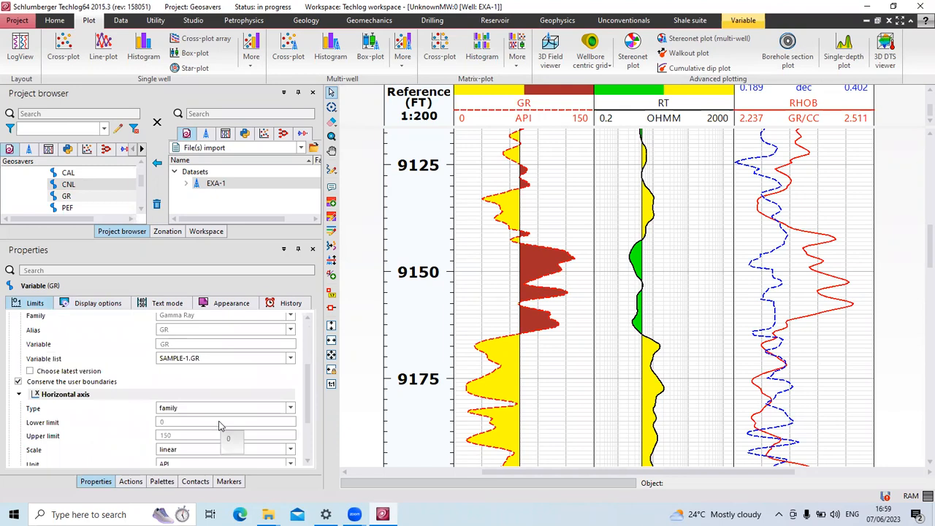
scroll(220, 426, up, 3)
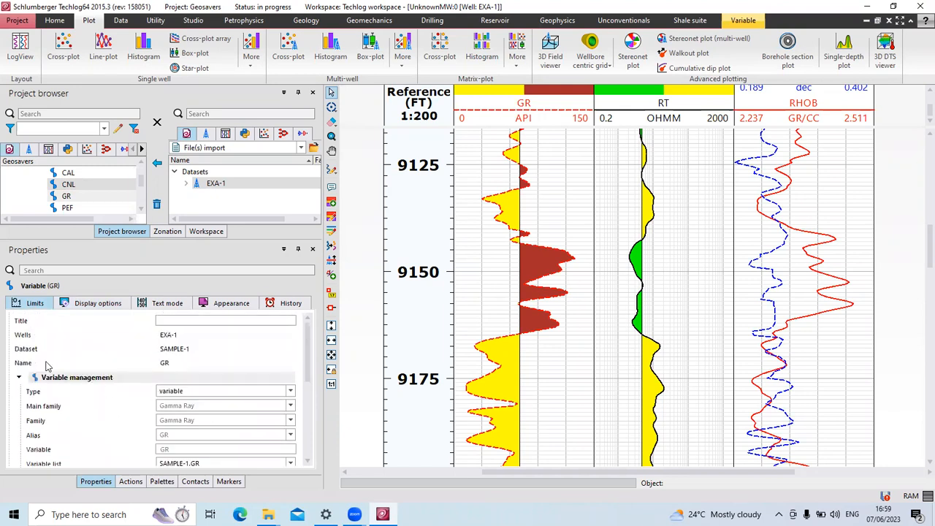
scroll(184, 354, down, 2)
scroll(184, 357, down, 3)
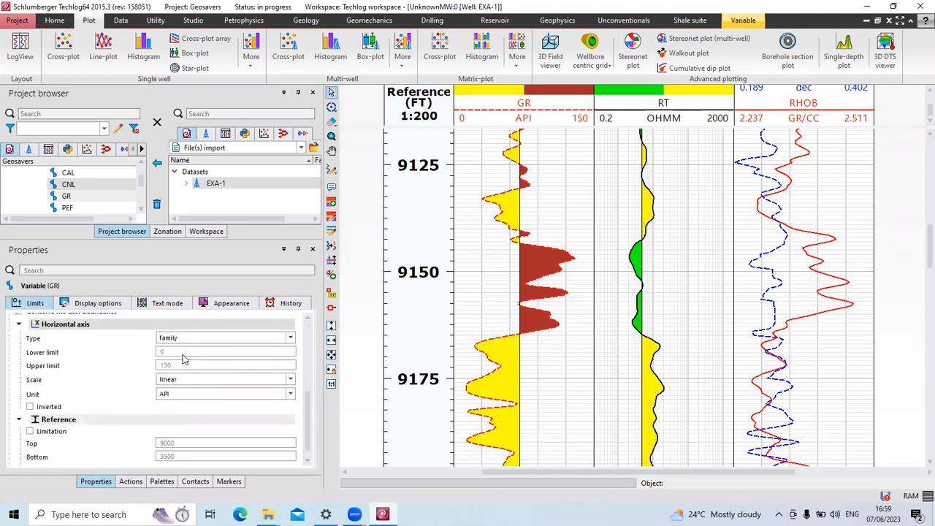
scroll(184, 358, down, 1)
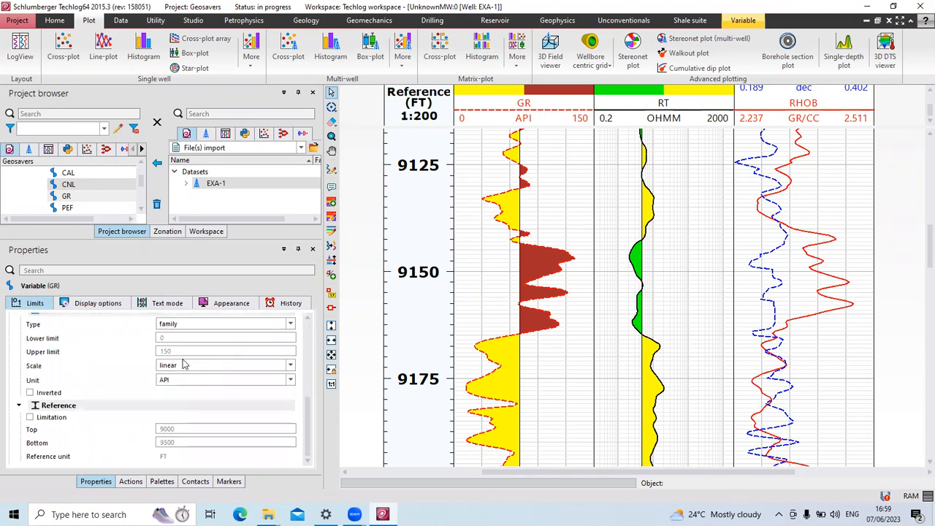
click(131, 484)
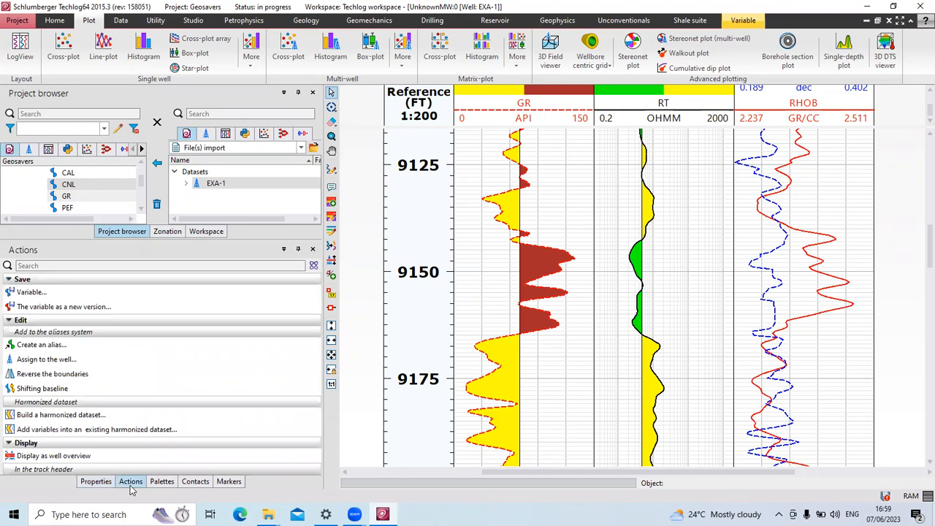
click(156, 486)
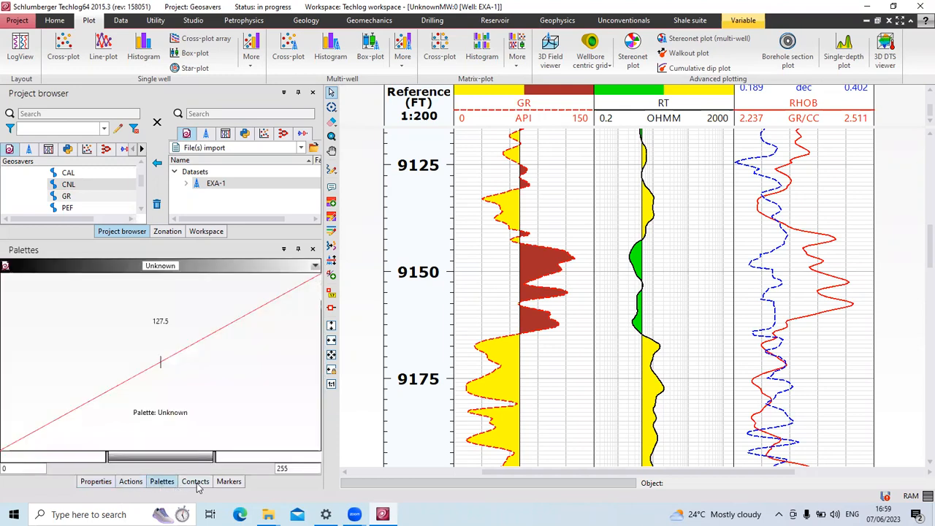
click(99, 485)
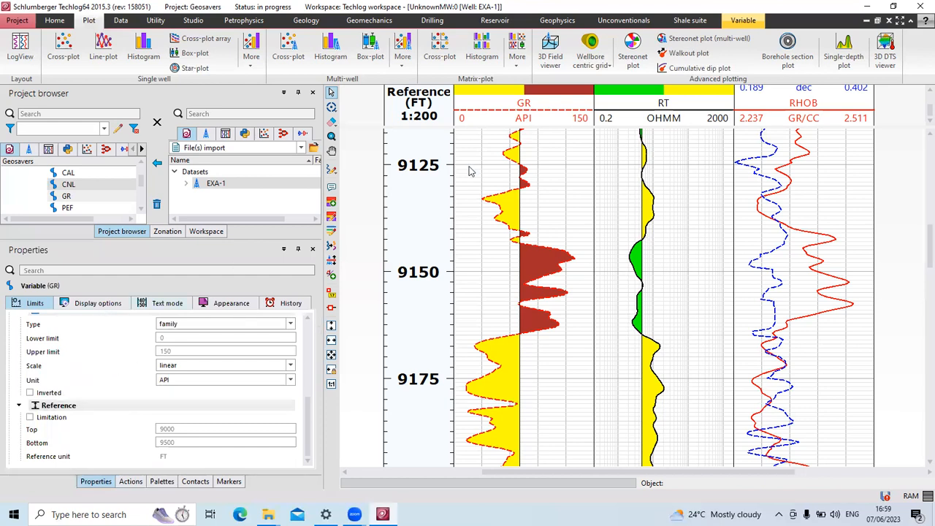
Select the GR track, then the depth reference track, then the GR baseline to view its properties.
right_click(535, 115)
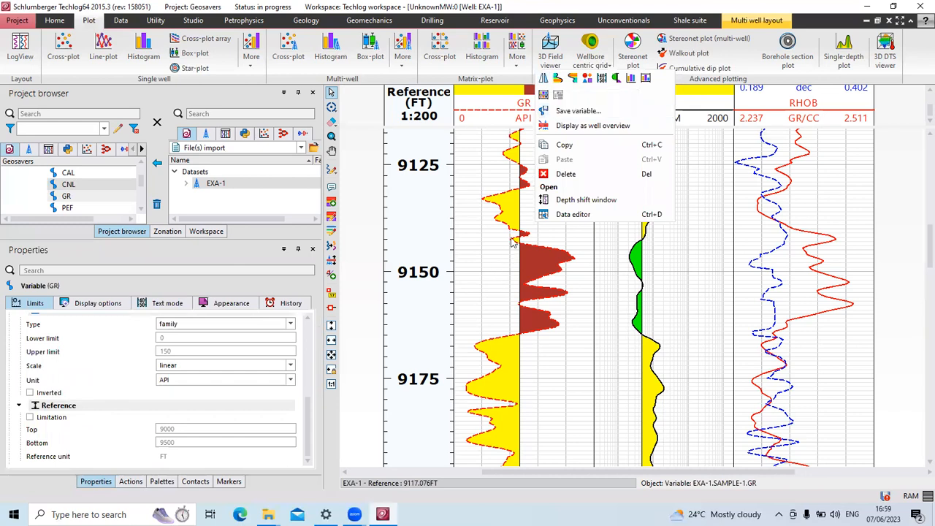
click(548, 236)
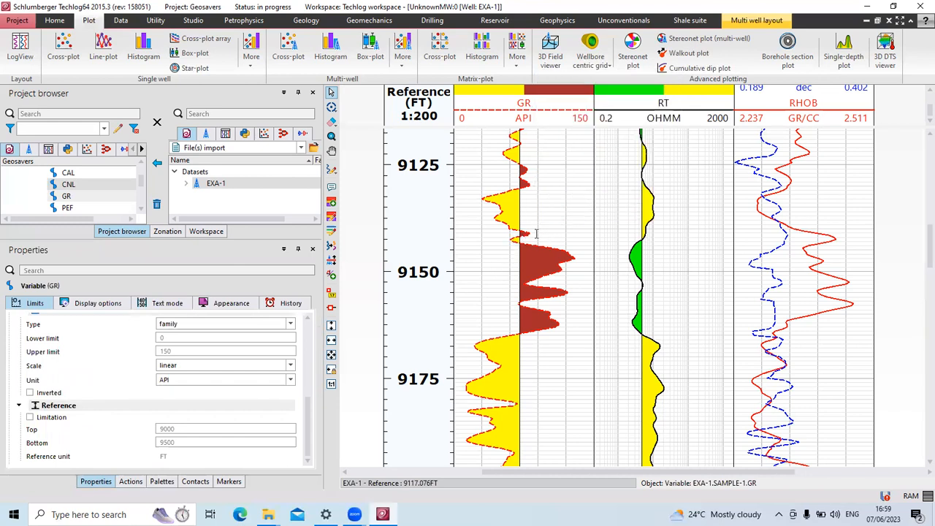
click(542, 225)
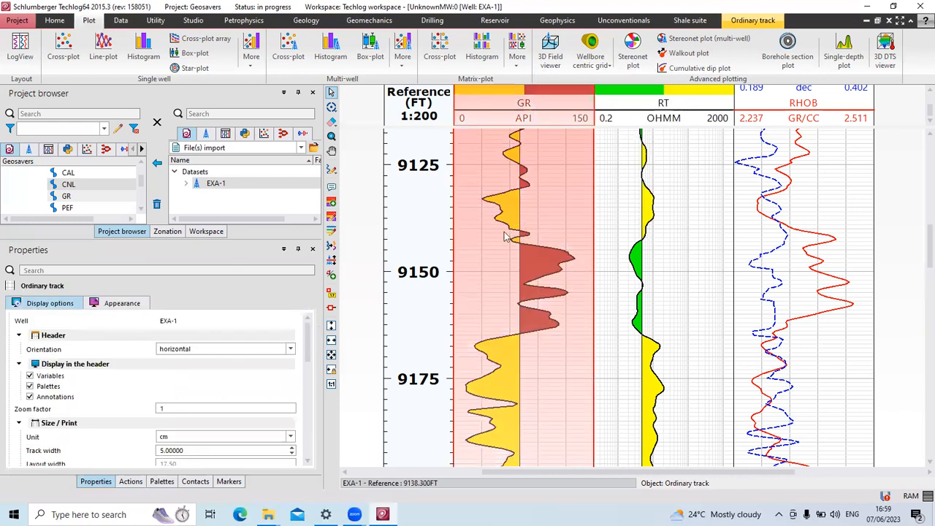
click(422, 241)
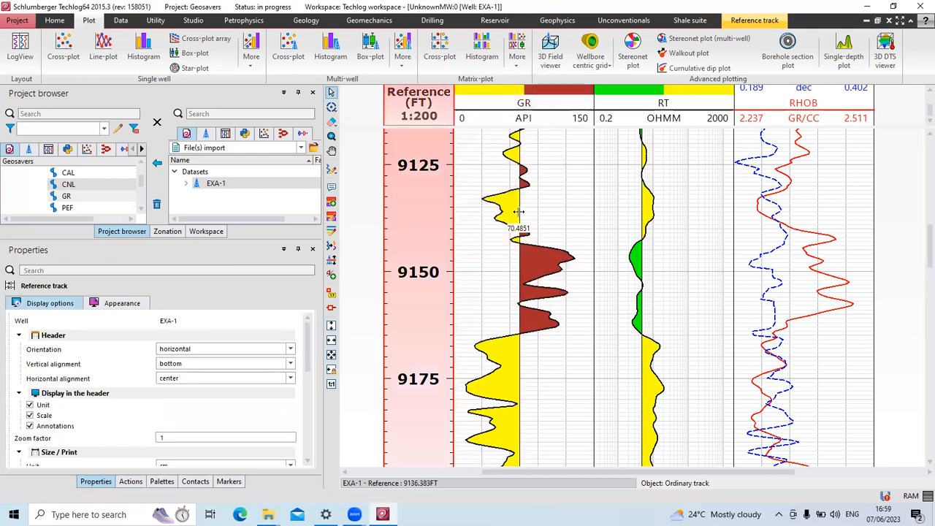
click(518, 212)
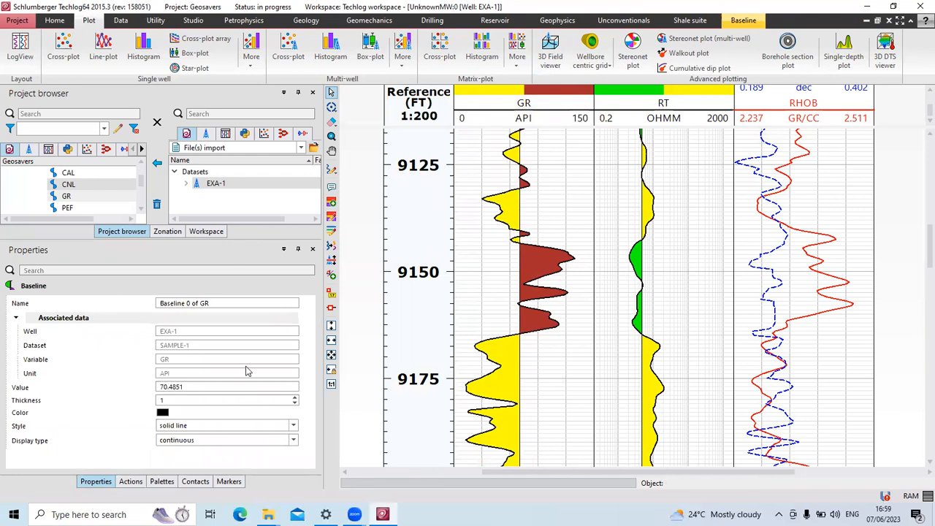
click(510, 196)
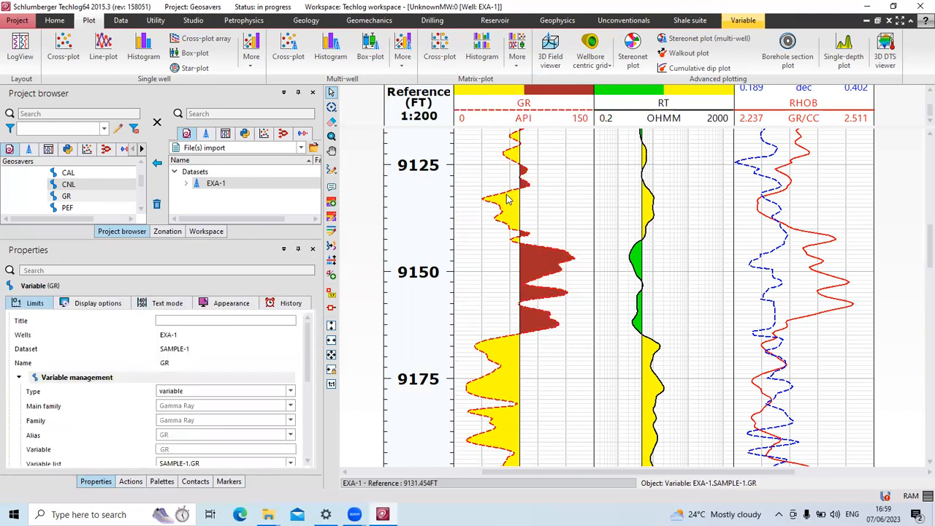
scroll(200, 396, down, 5)
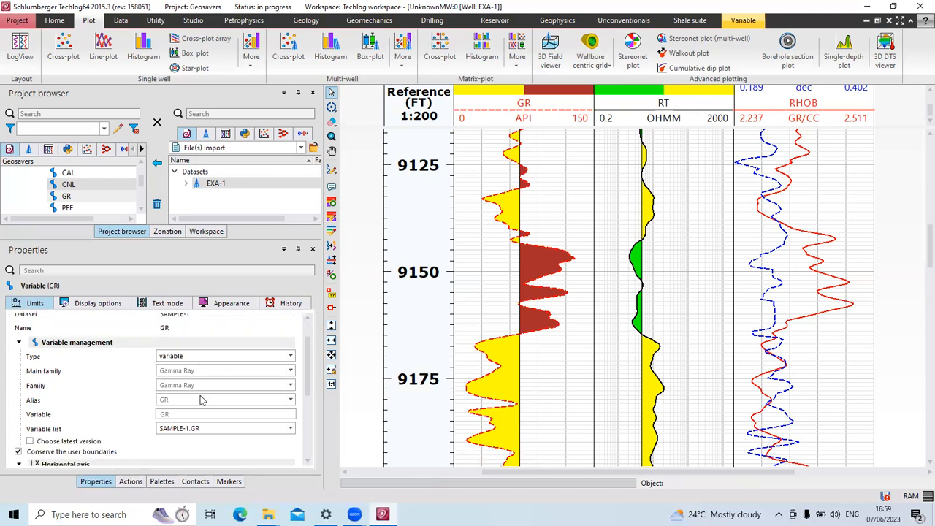
scroll(203, 400, up, 5)
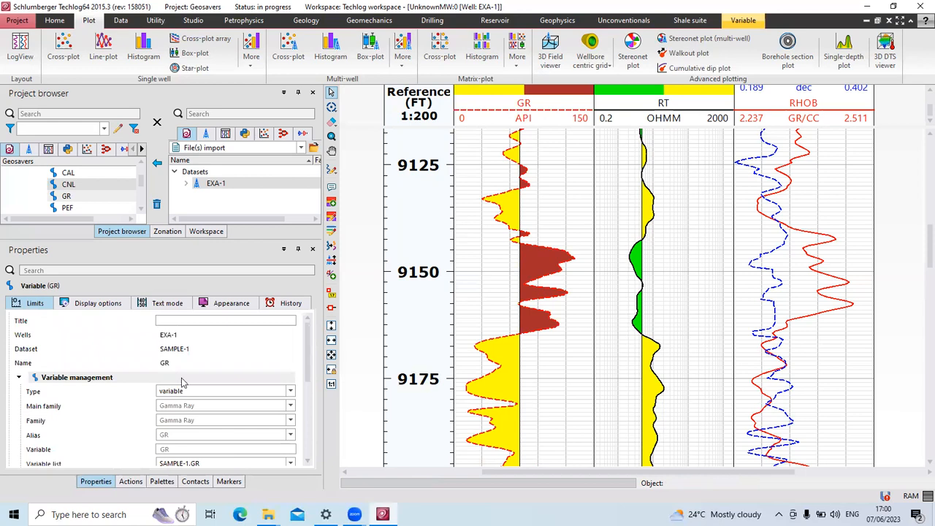
scroll(111, 402, down, 5)
scroll(111, 402, up, 5)
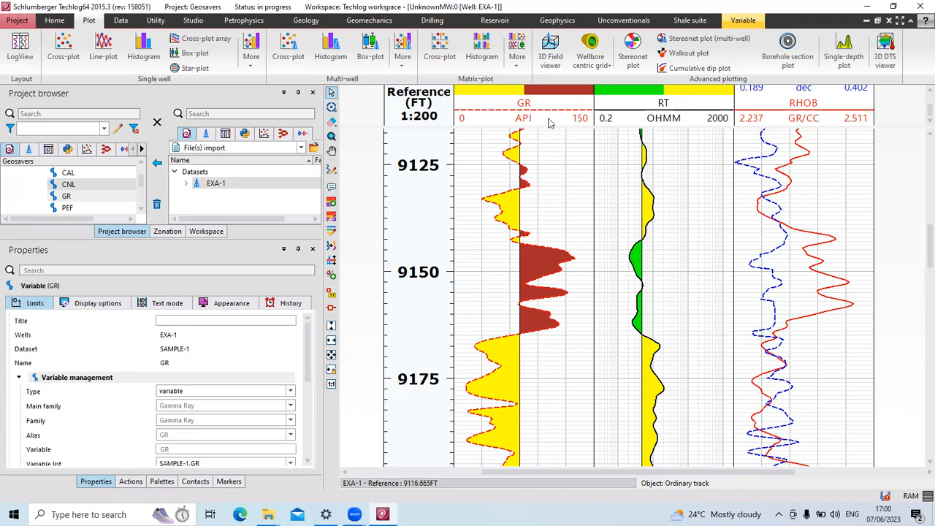
mouse_move(516, 290)
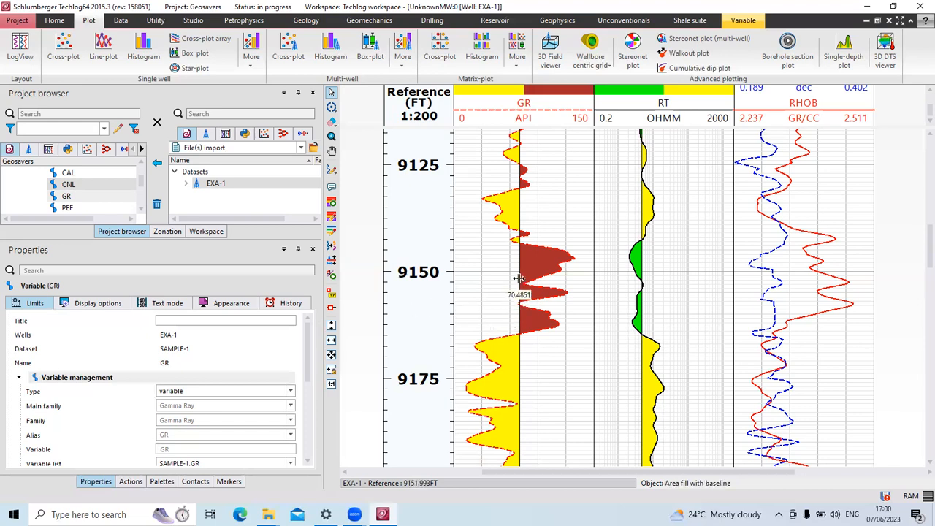
Set the GR fill baseline Value to 80 API in Properties.
drag(518, 279, 528, 278)
drag(198, 387, 156, 387)
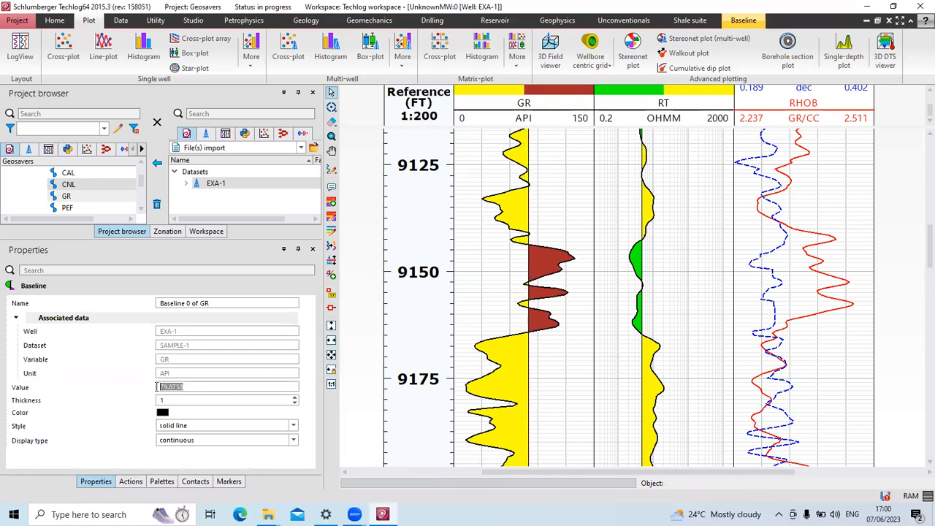
text(80)
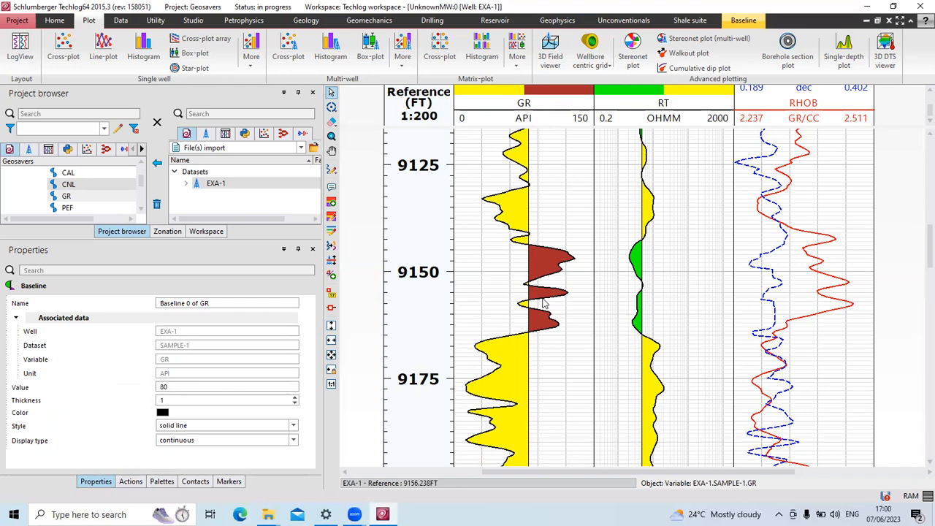
scroll(515, 212, up, 3)
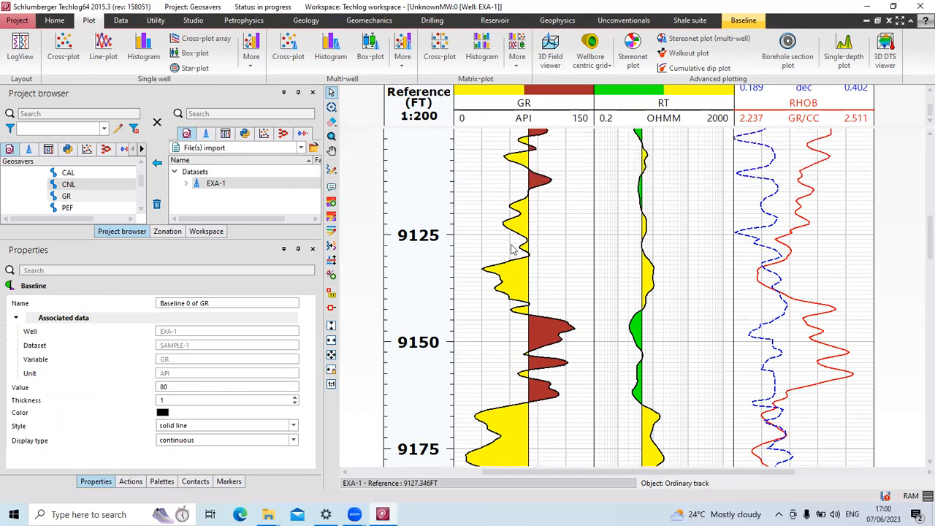
scroll(513, 250, up, 5)
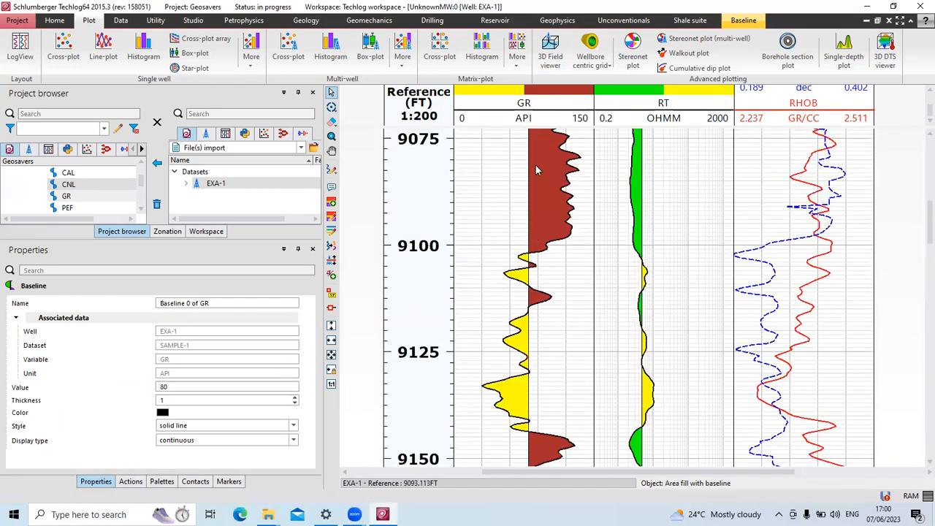
scroll(536, 240, up, 9)
scroll(530, 248, up, 9)
scroll(521, 256, down, 6)
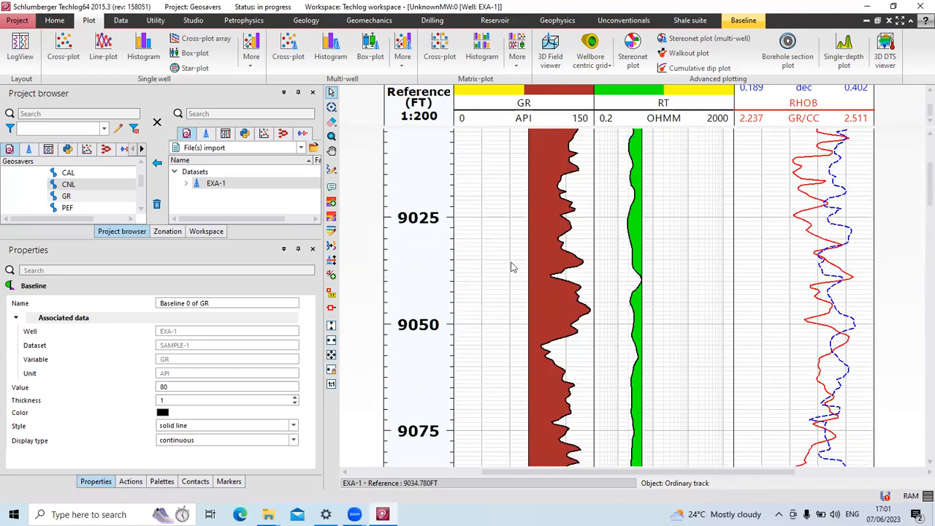
scroll(514, 268, down, 13)
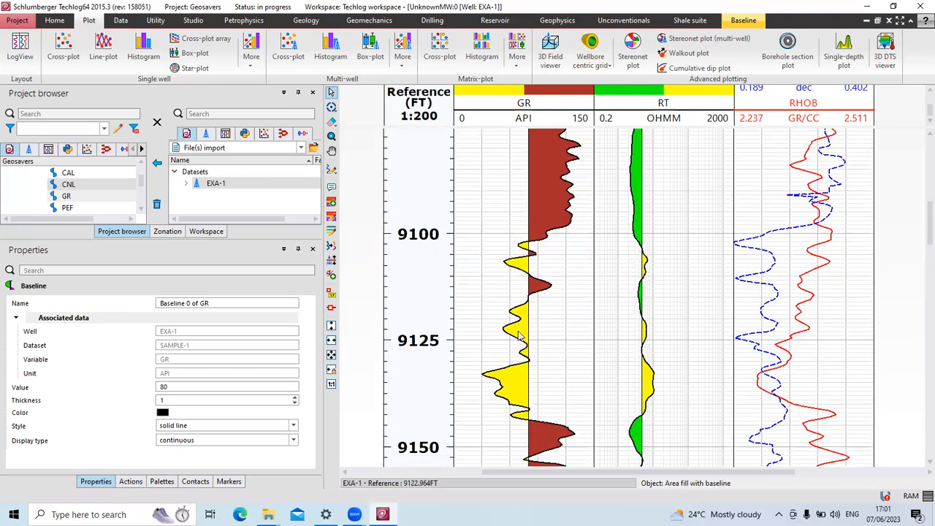
scroll(520, 336, down, 15)
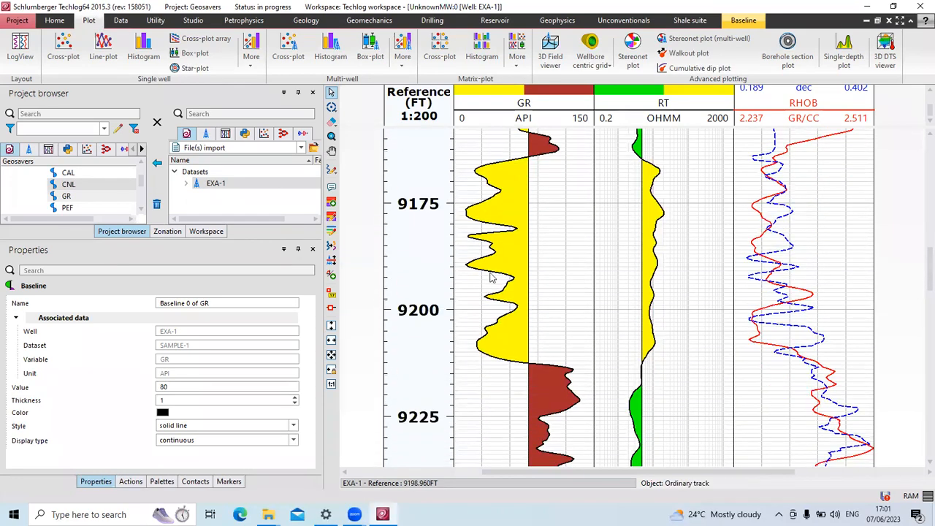
scroll(493, 314, down, 20)
scroll(497, 342, down, 16)
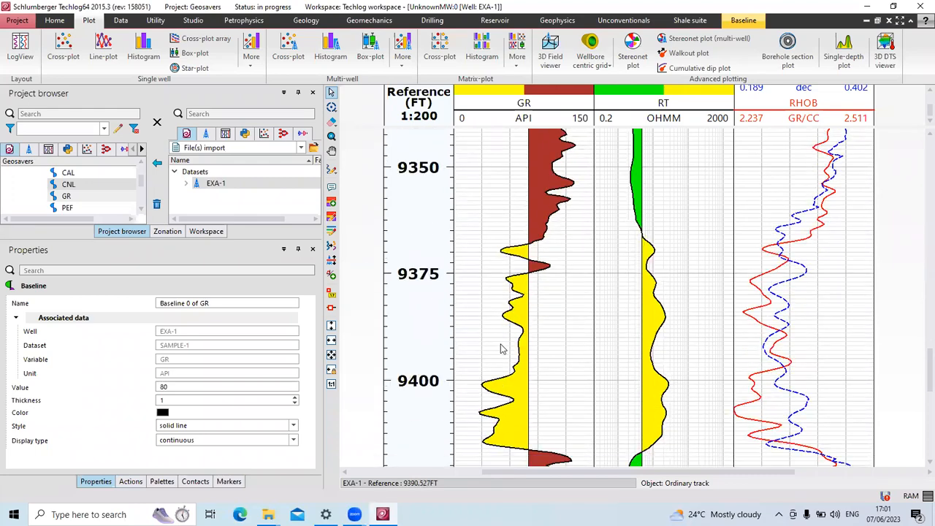
scroll(501, 348, down, 9)
scroll(473, 345, up, 4)
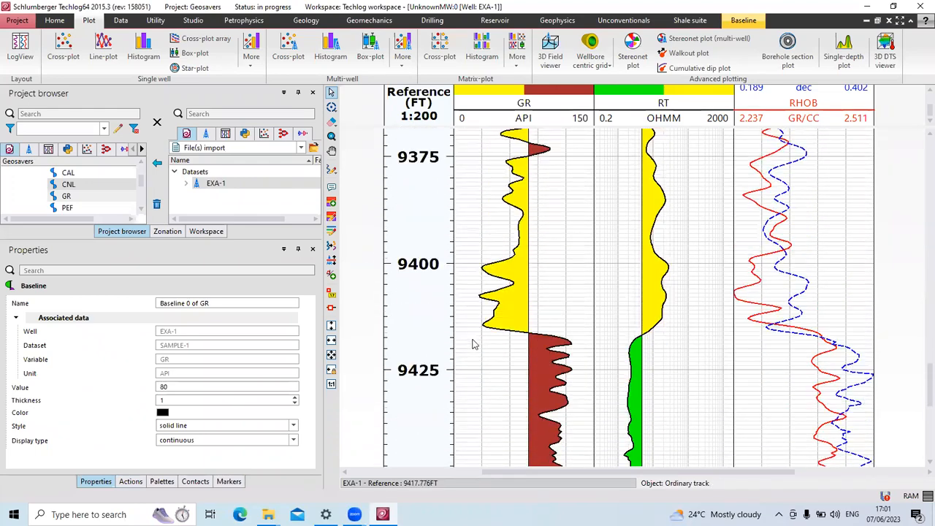
scroll(472, 337, up, 13)
scroll(470, 328, up, 12)
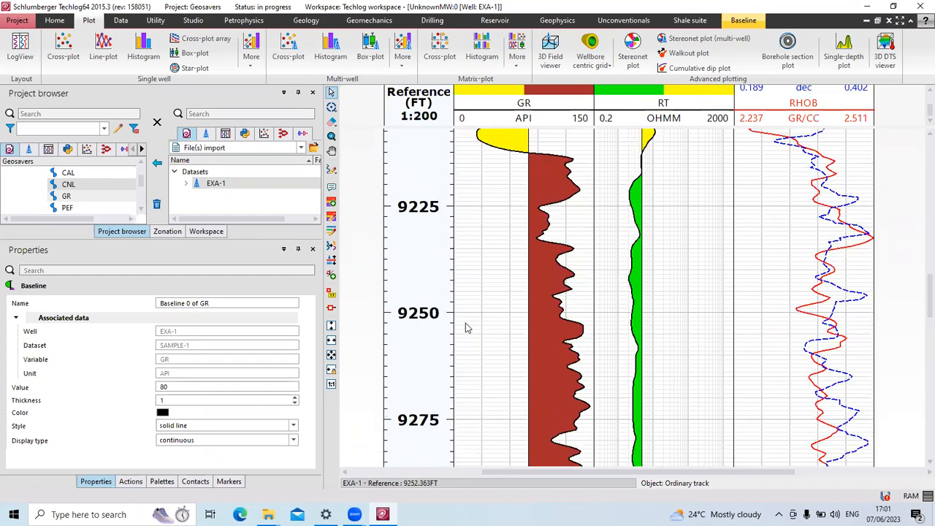
scroll(468, 328, up, 8)
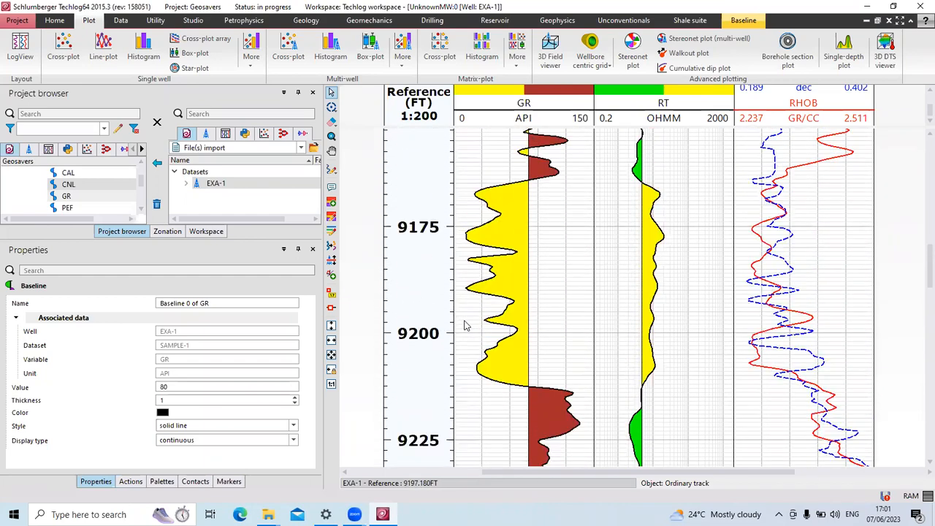
scroll(497, 304, up, 6)
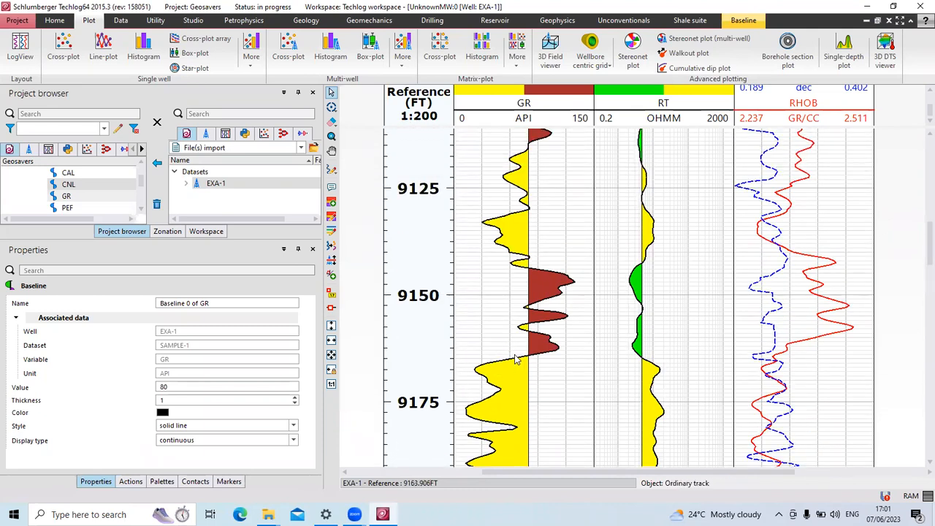
scroll(509, 364, up, 4)
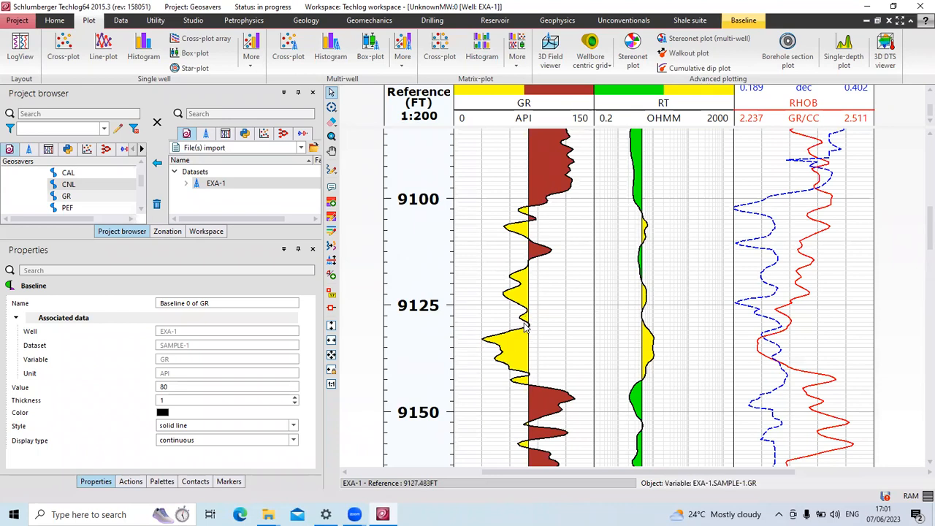
scroll(516, 289, up, 4)
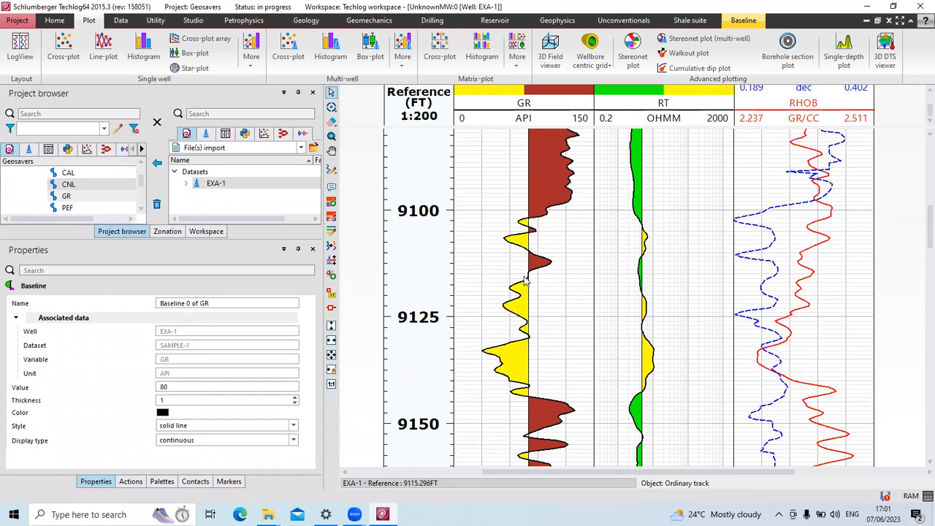
scroll(519, 290, down, 3)
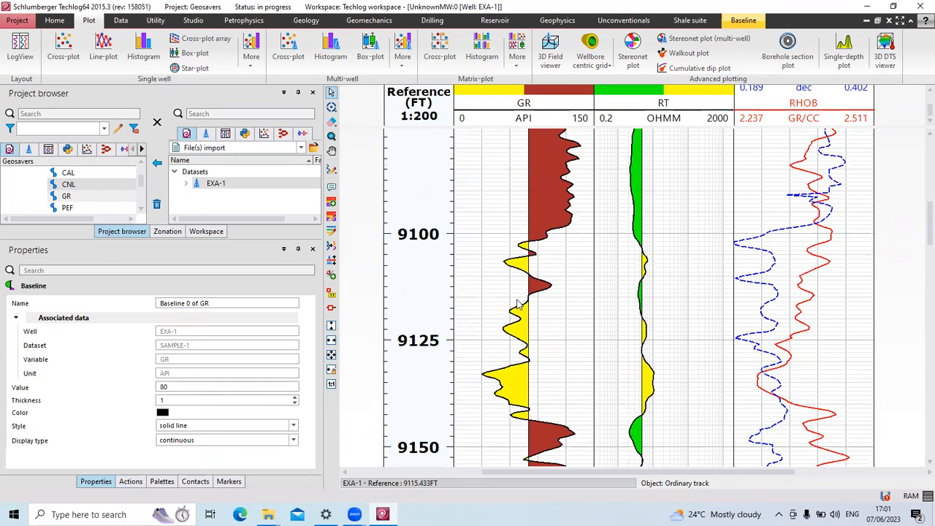
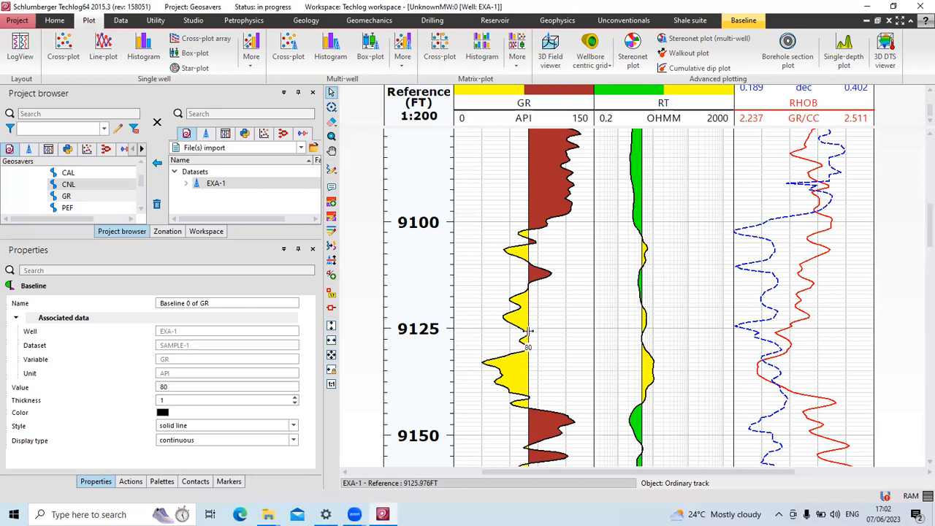
Select the dashed CNL curve in the RHOB track and show its Display options.
scroll(518, 372, down, 2)
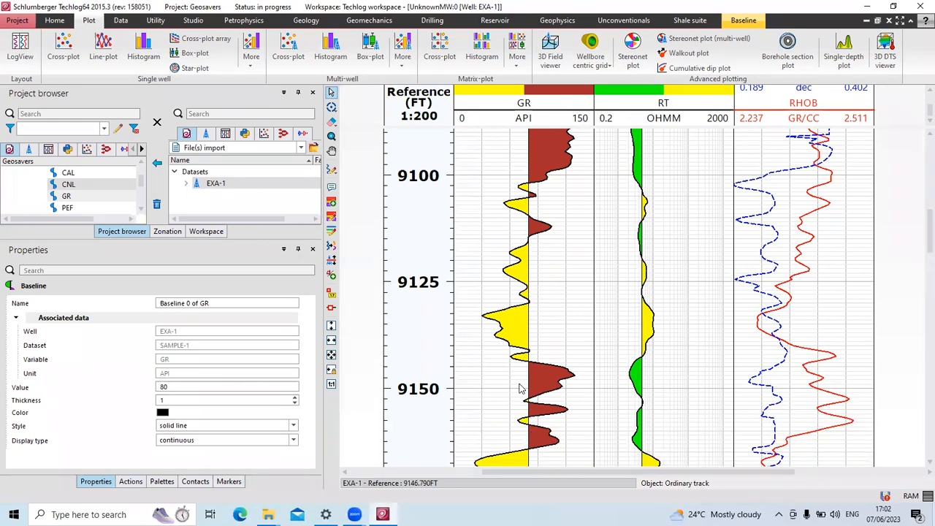
scroll(533, 382, down, 1)
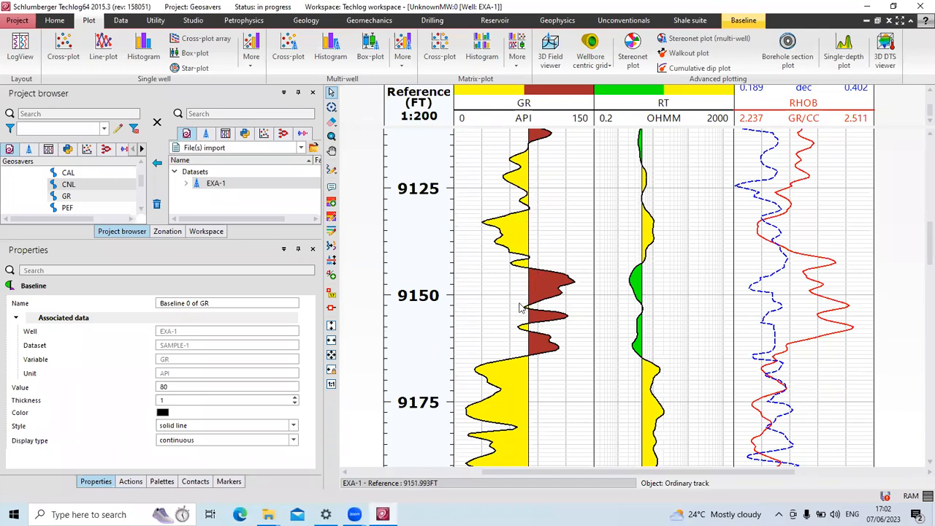
scroll(515, 313, up, 4)
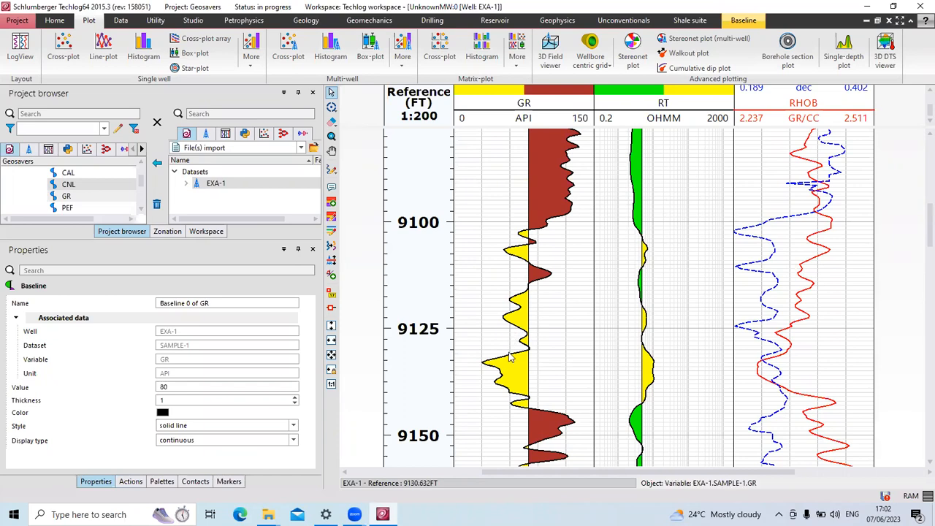
scroll(511, 357, down, 5)
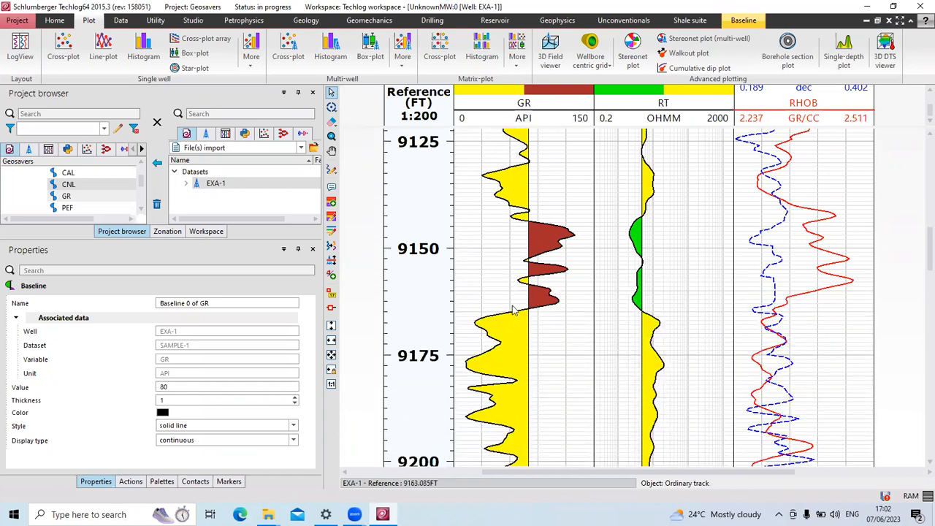
scroll(513, 311, down, 4)
scroll(503, 312, down, 11)
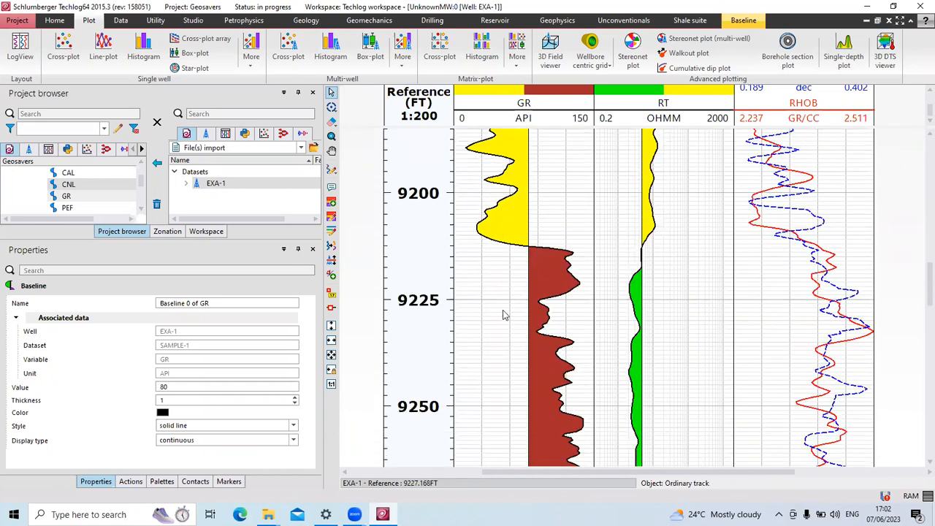
scroll(496, 346, down, 9)
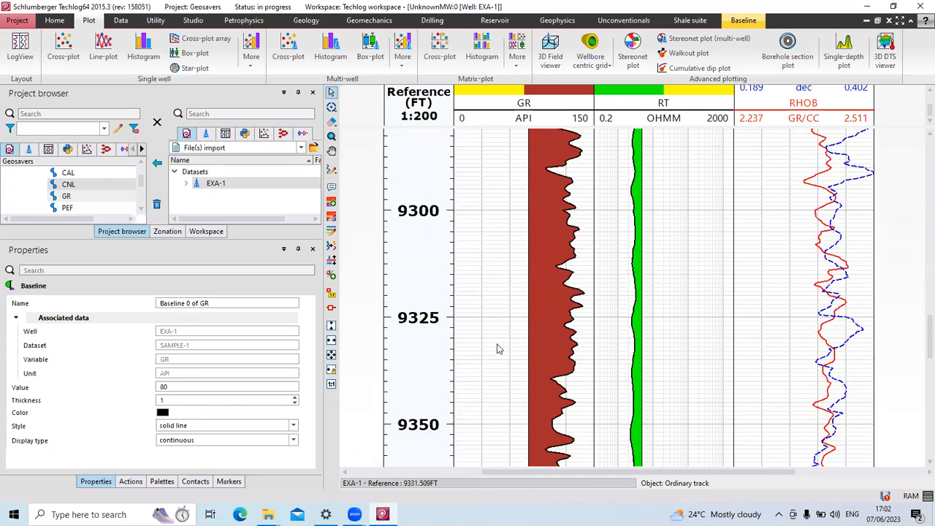
scroll(505, 380, down, 4)
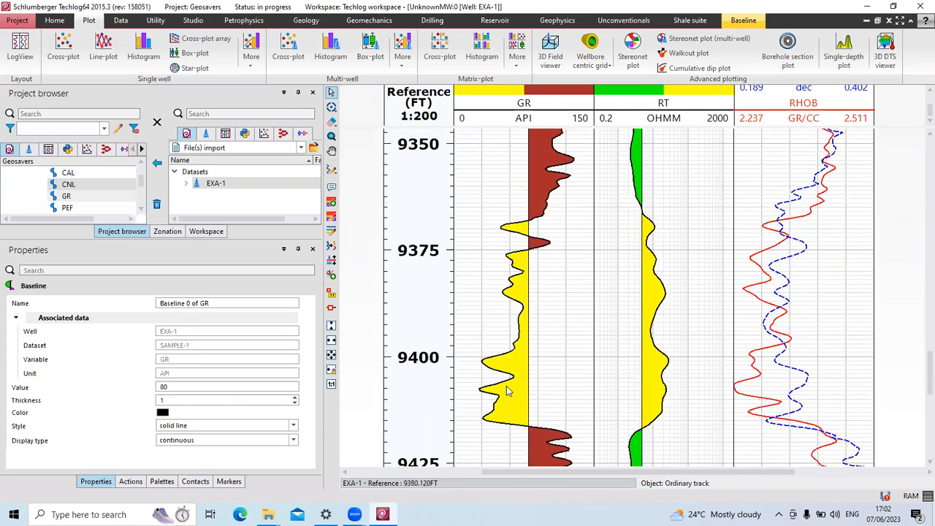
scroll(509, 366, up, 4)
scroll(506, 361, up, 9)
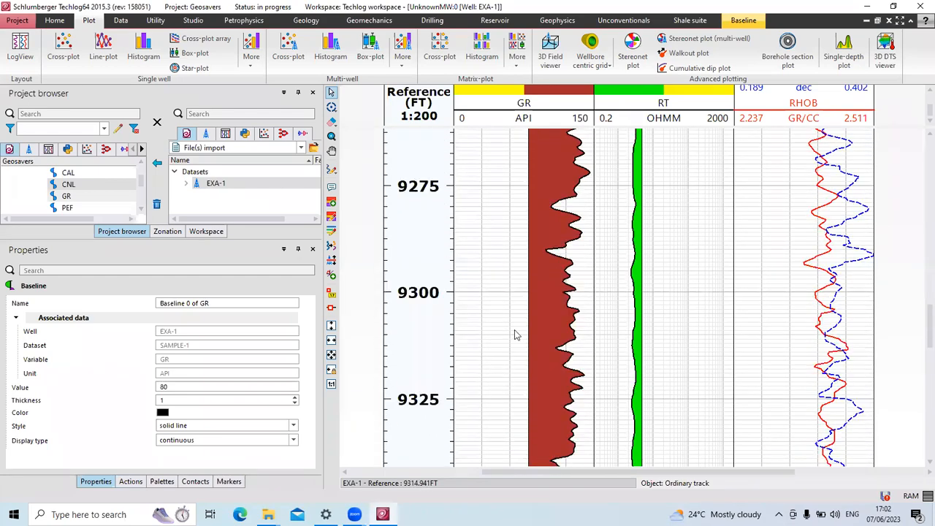
scroll(515, 335, up, 3)
scroll(512, 336, up, 10)
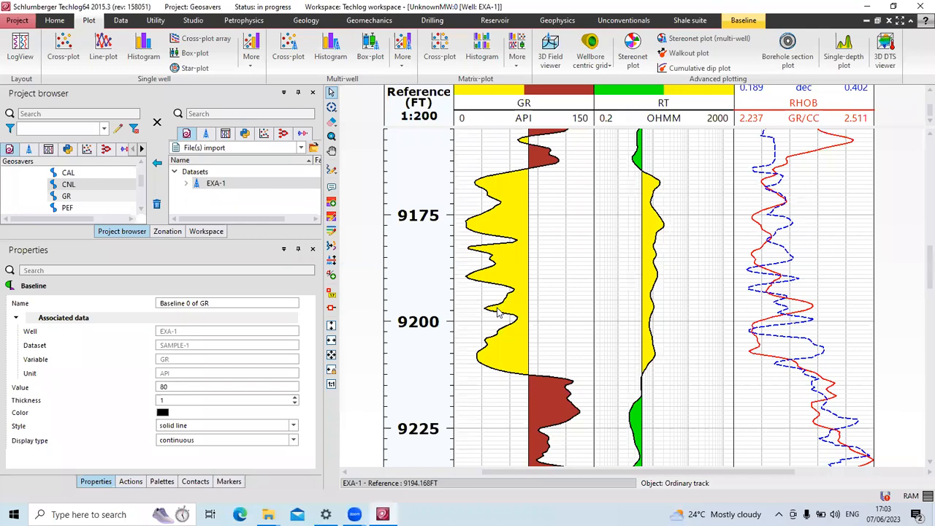
scroll(497, 313, up, 5)
scroll(491, 326, down, 1)
scroll(788, 296, up, 2)
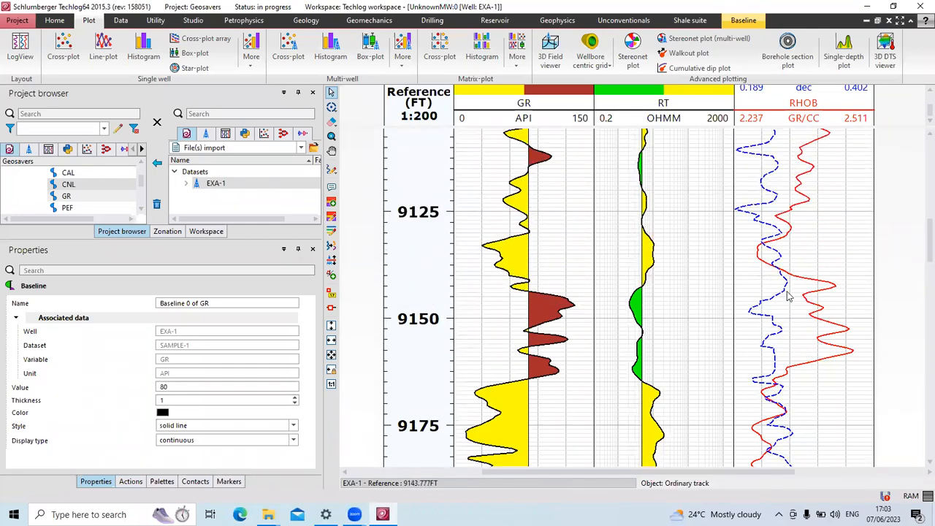
scroll(788, 296, up, 7)
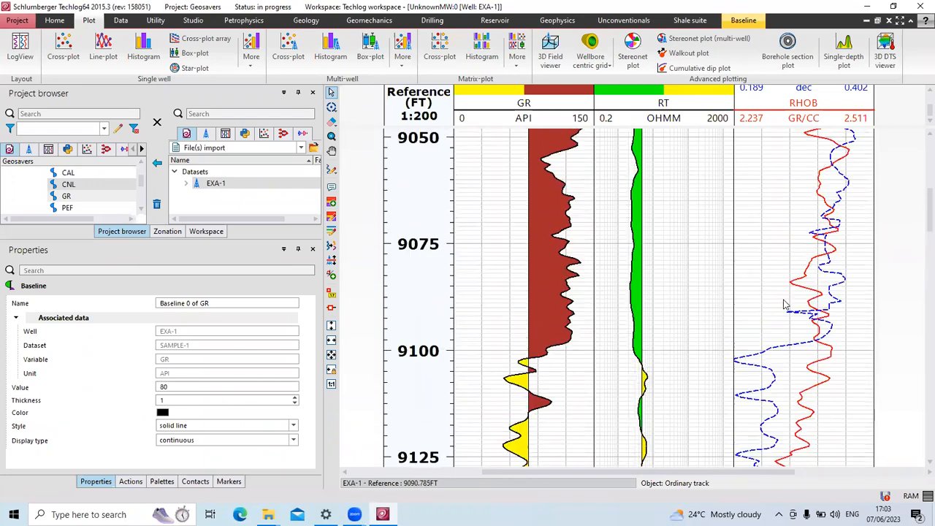
scroll(785, 305, up, 5)
scroll(781, 310, down, 5)
scroll(778, 311, down, 3)
scroll(779, 310, up, 2)
scroll(776, 310, down, 3)
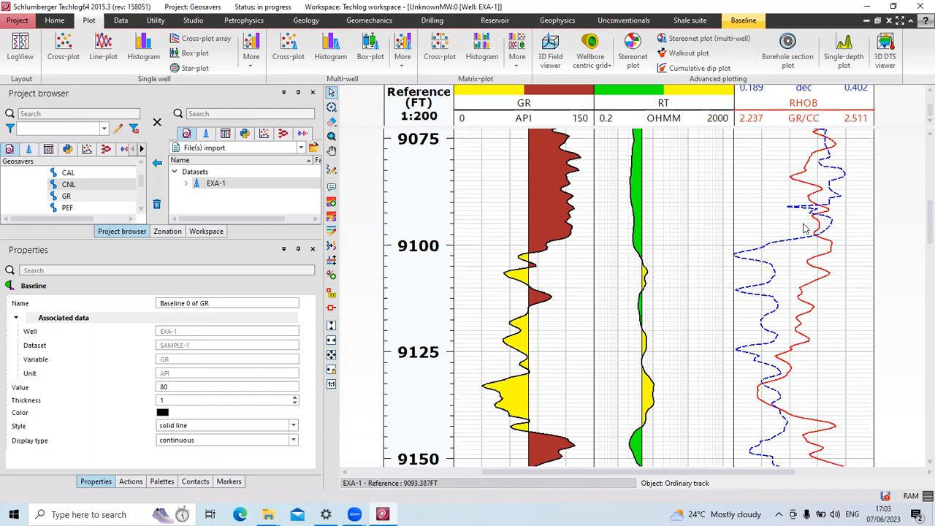
scroll(795, 192, up, 1)
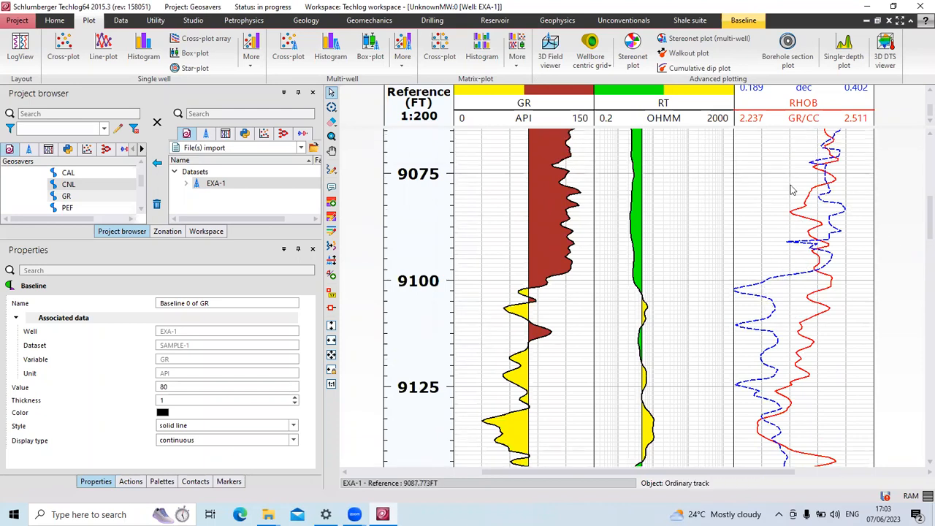
click(791, 281)
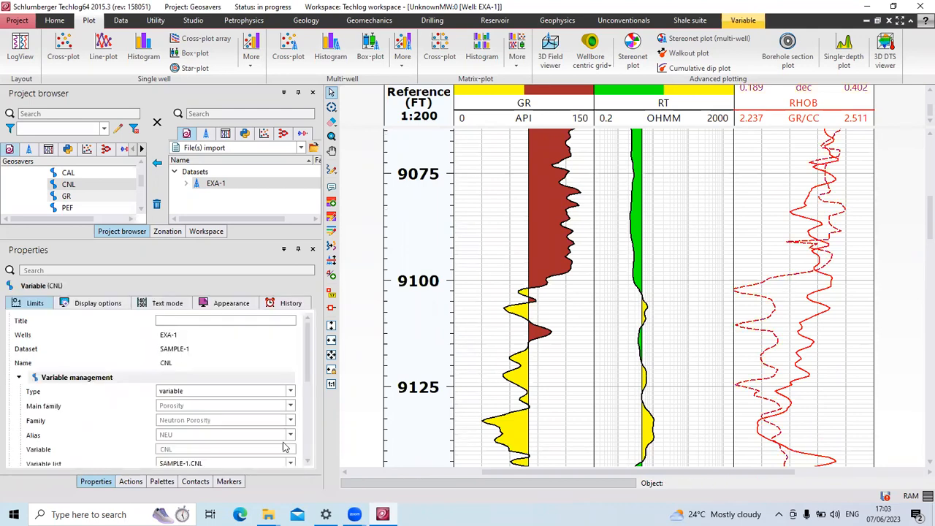
scroll(237, 418, down, 1)
click(98, 303)
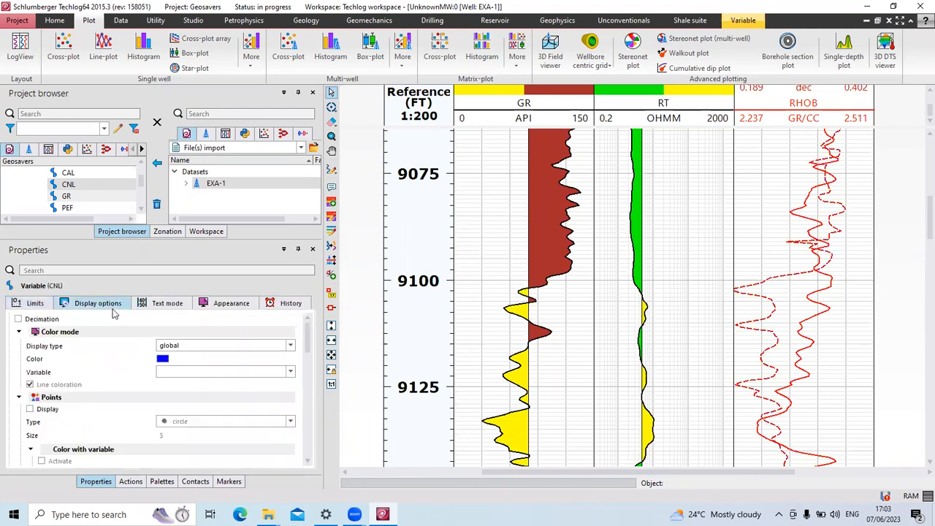
scroll(204, 395, down, 2)
scroll(204, 395, down, 5)
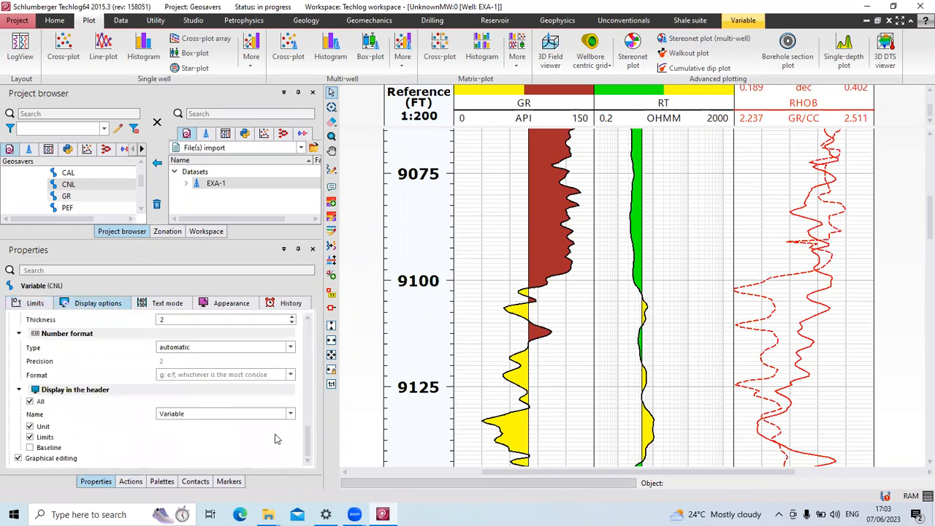
scroll(276, 438, up, 6)
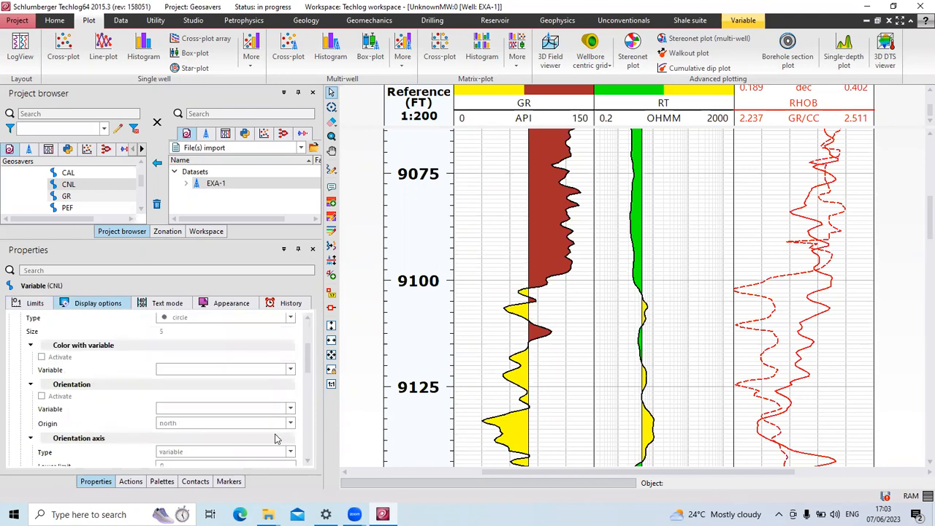
Check the CNL Limits, switching the horizontal axis type to user and back to variable (0.189–0.402).
click(32, 306)
scroll(169, 386, down, 5)
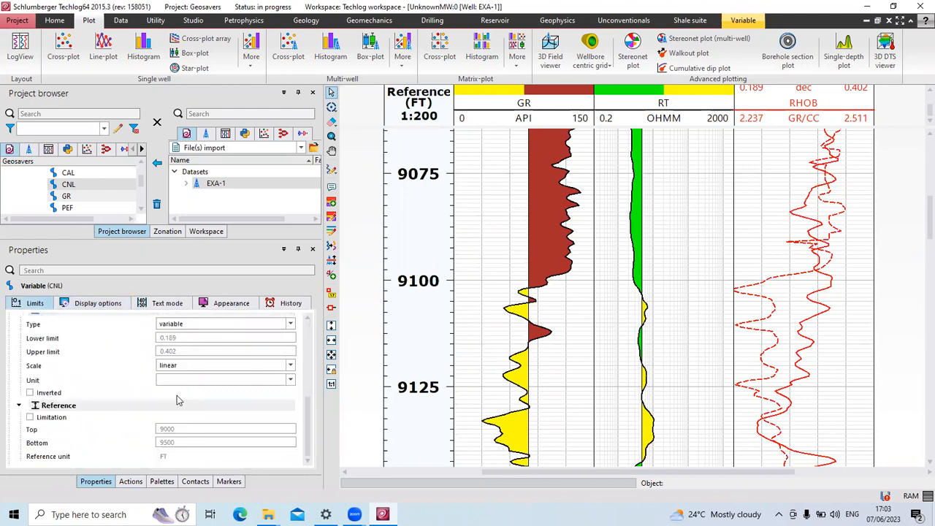
scroll(192, 399, up, 3)
scroll(193, 400, down, 2)
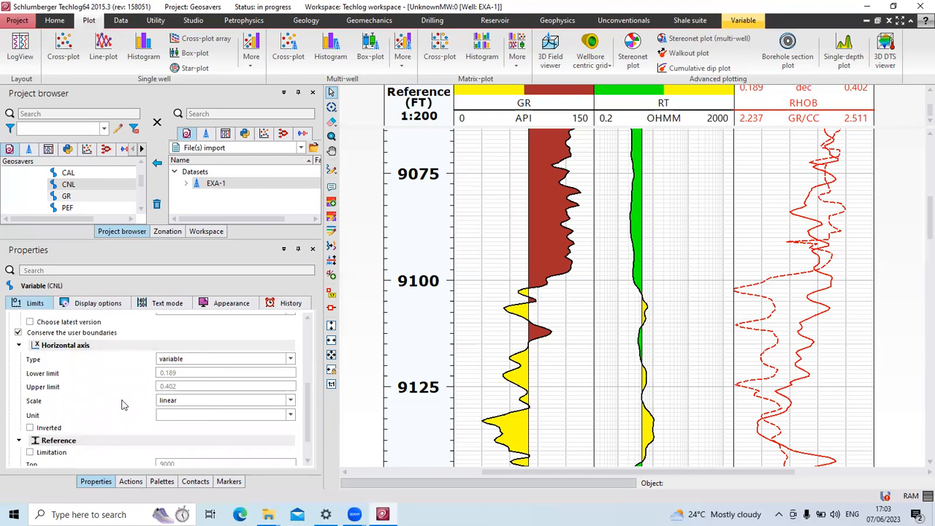
click(203, 360)
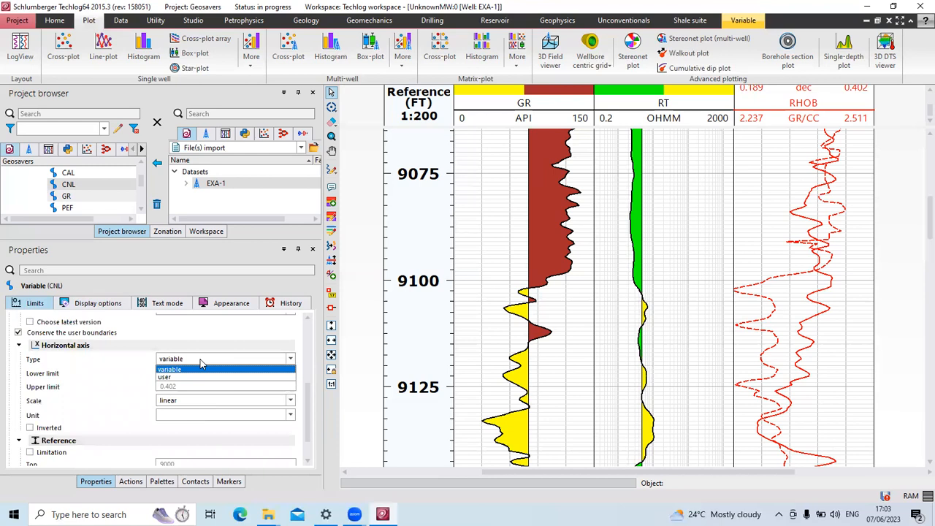
click(190, 378)
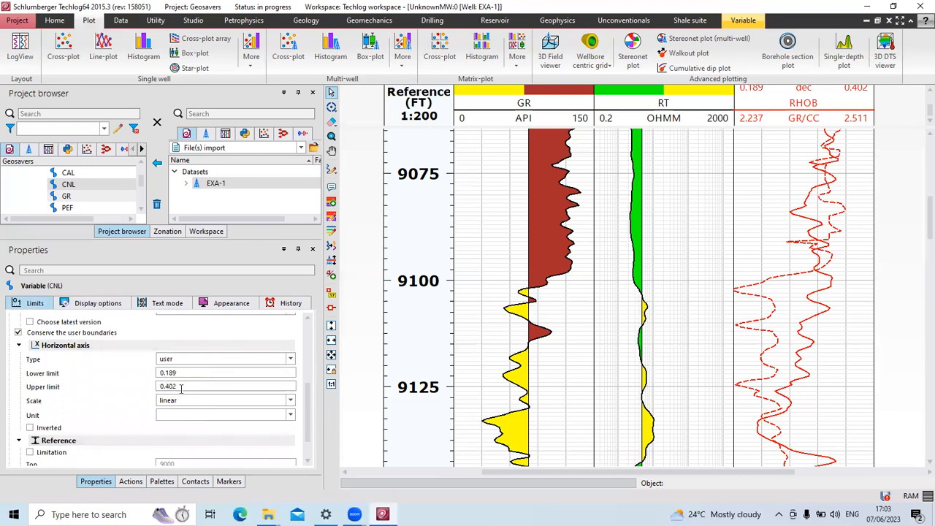
click(290, 363)
click(241, 368)
click(108, 305)
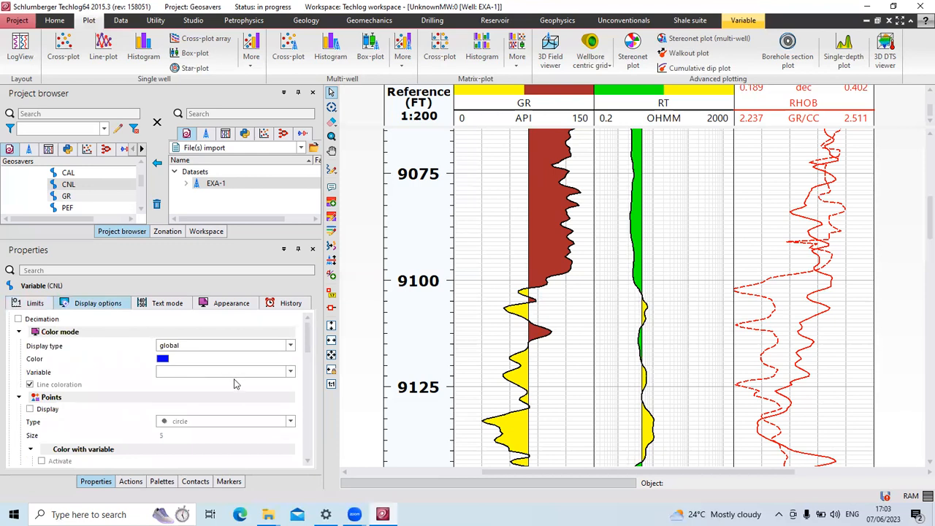
Keep the CNL number format on automatic and the header name as Variable.
scroll(175, 378, down, 2)
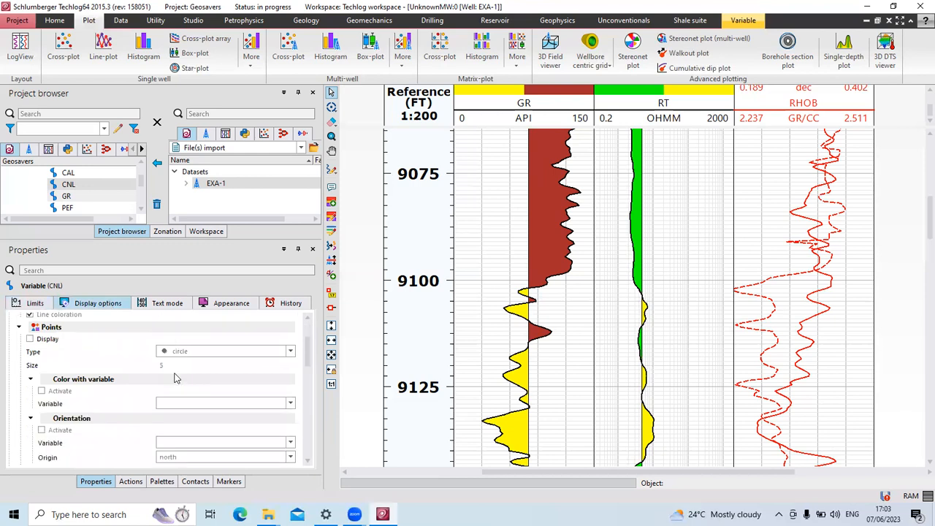
scroll(176, 378, down, 3)
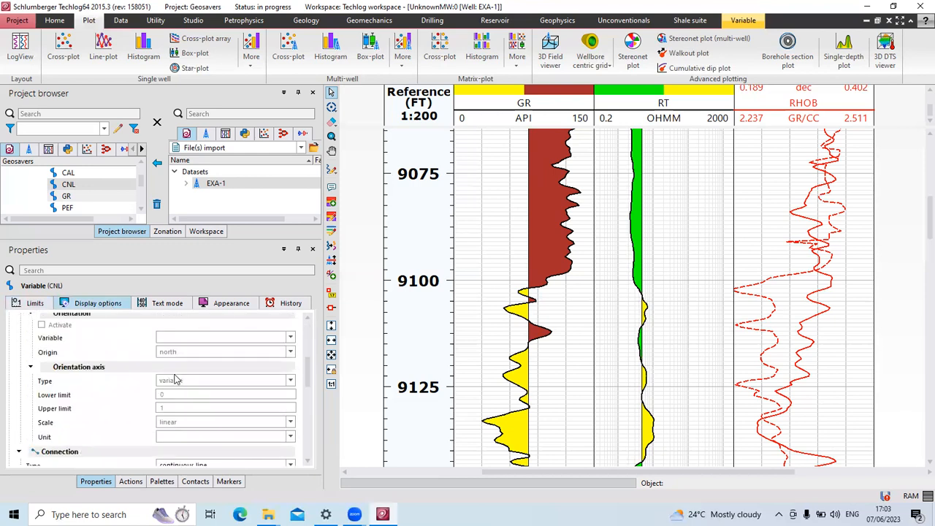
scroll(176, 377, down, 3)
scroll(176, 378, down, 9)
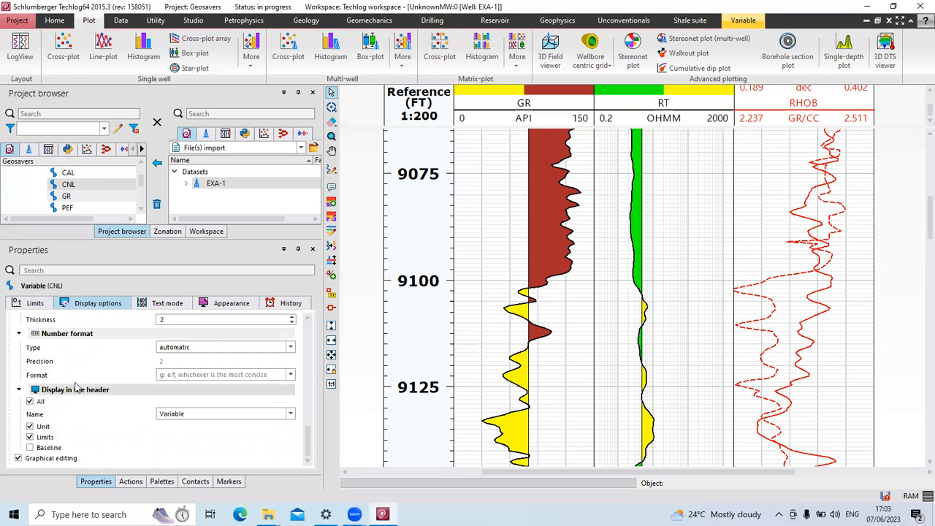
click(291, 348)
click(292, 351)
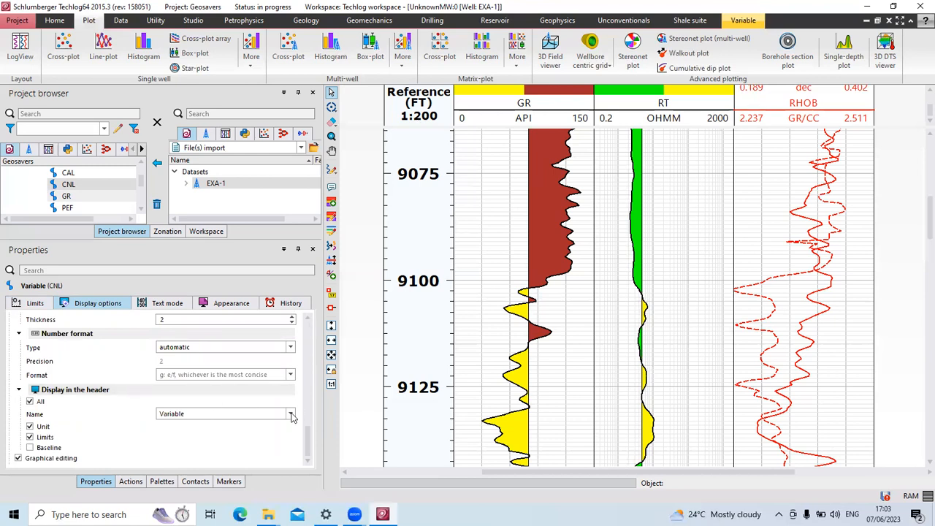
click(291, 415)
click(197, 425)
Briefly show the CNL data points, then colour the curve blue (#0000ff).
scroll(194, 429, up, 8)
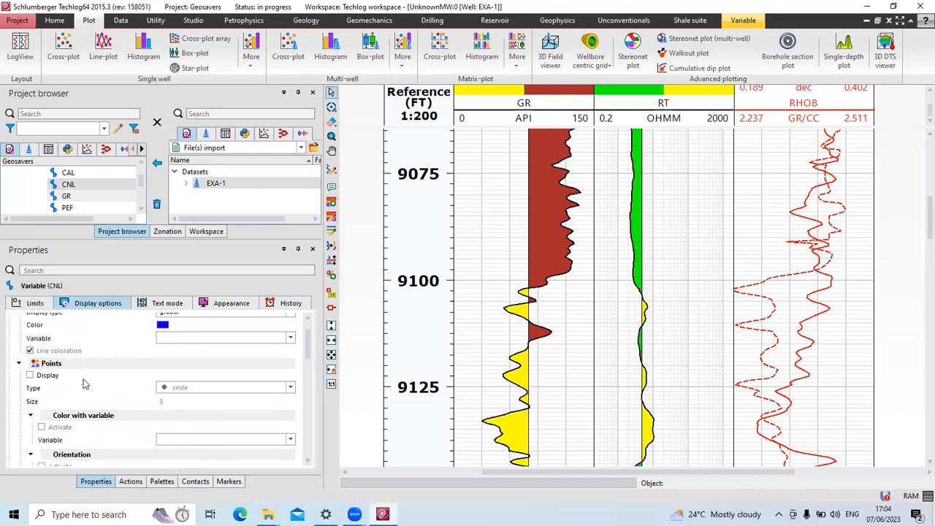
click(30, 376)
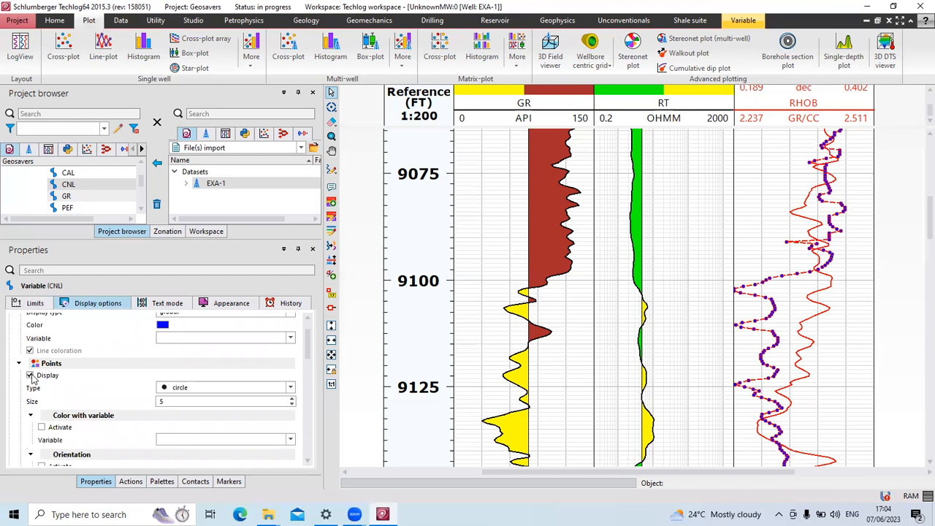
click(30, 375)
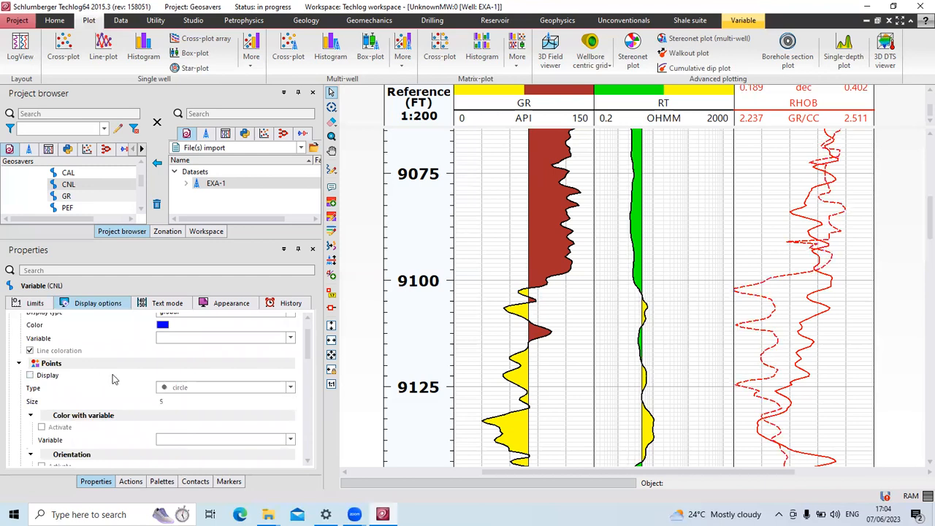
scroll(114, 383, up, 1)
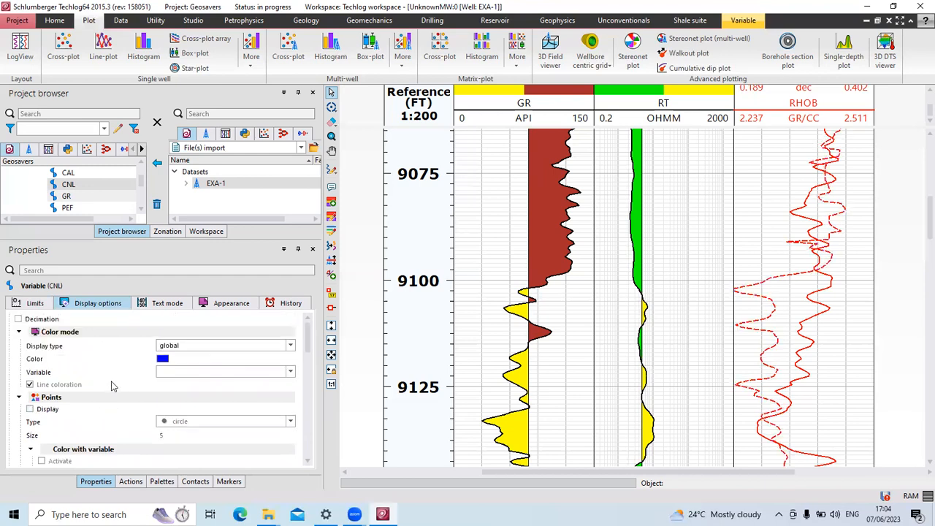
click(163, 360)
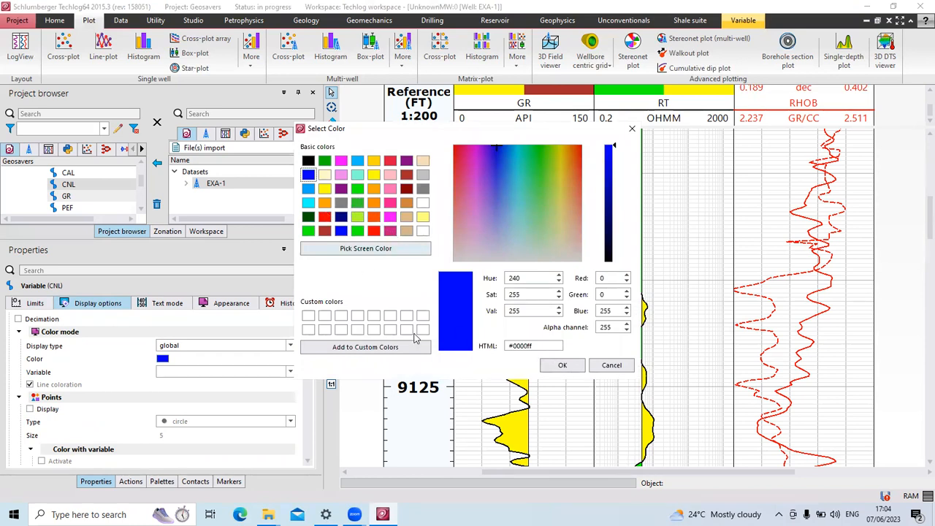
click(564, 367)
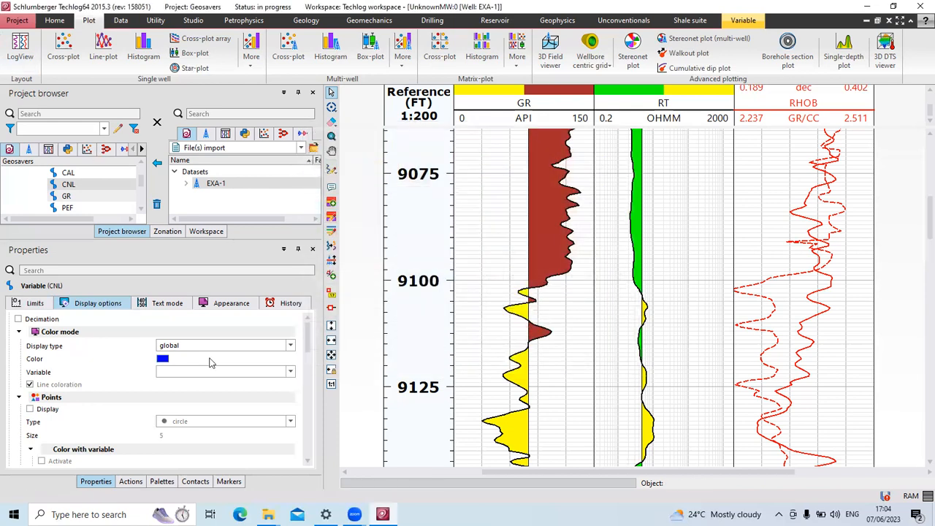
Change the CNL line style from dashed to solid, then clear the selection to view the layout.
scroll(191, 369, down, 5)
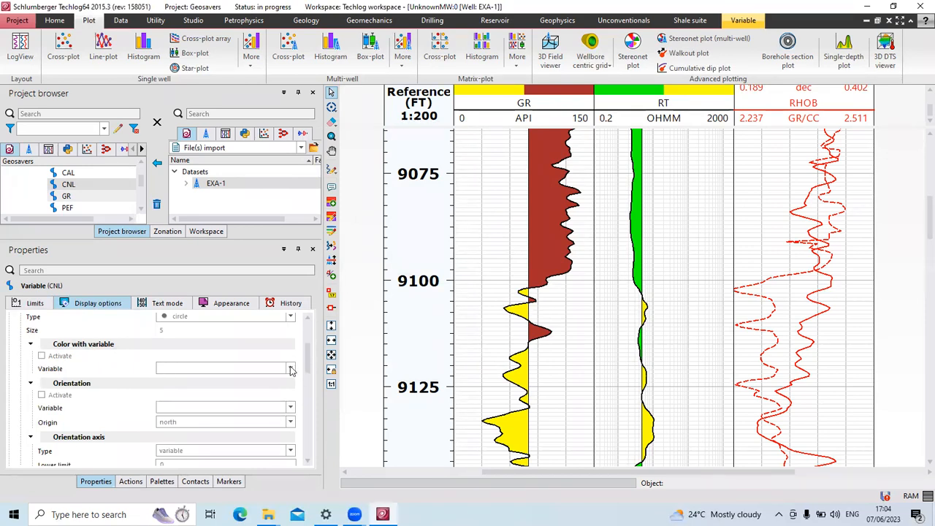
scroll(120, 375, down, 1)
scroll(117, 375, down, 4)
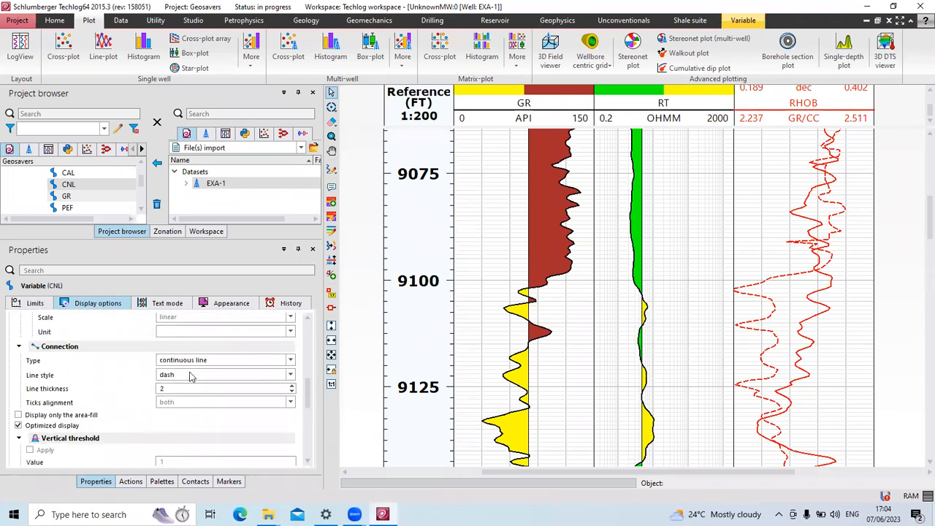
click(290, 375)
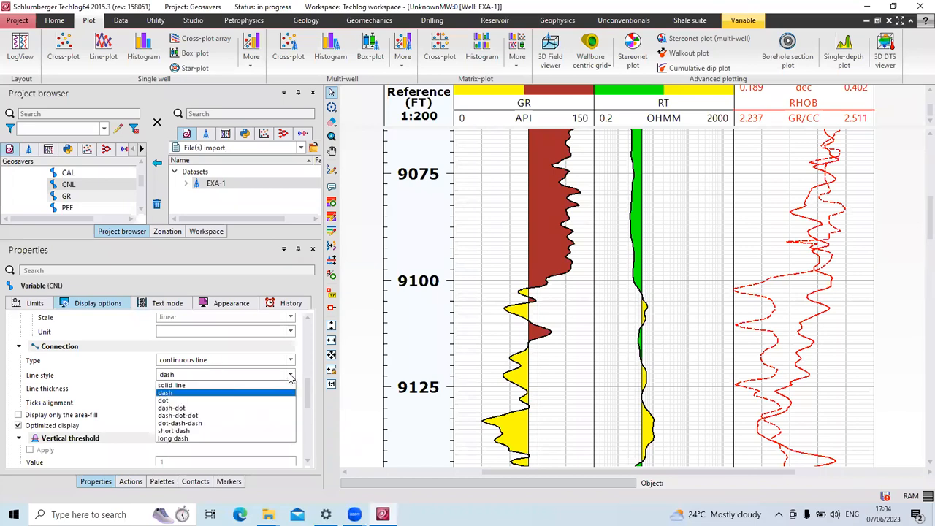
click(216, 386)
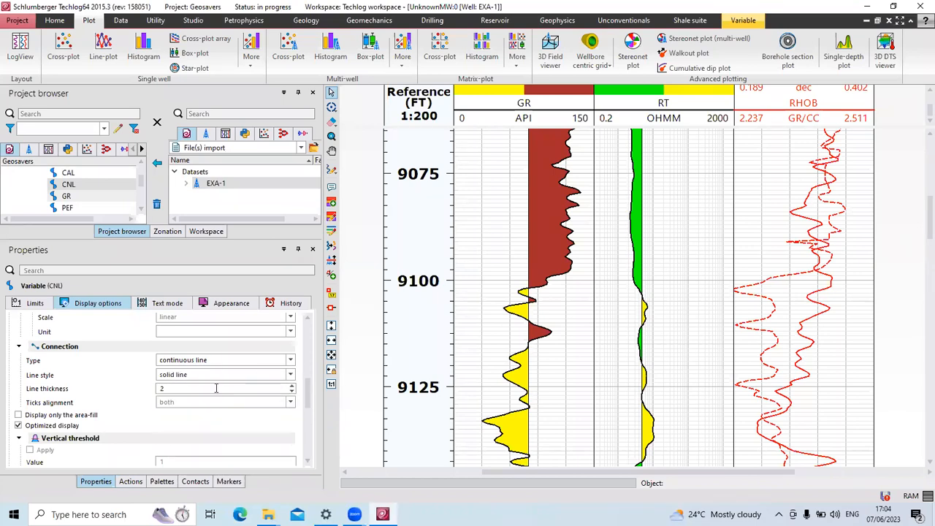
click(694, 355)
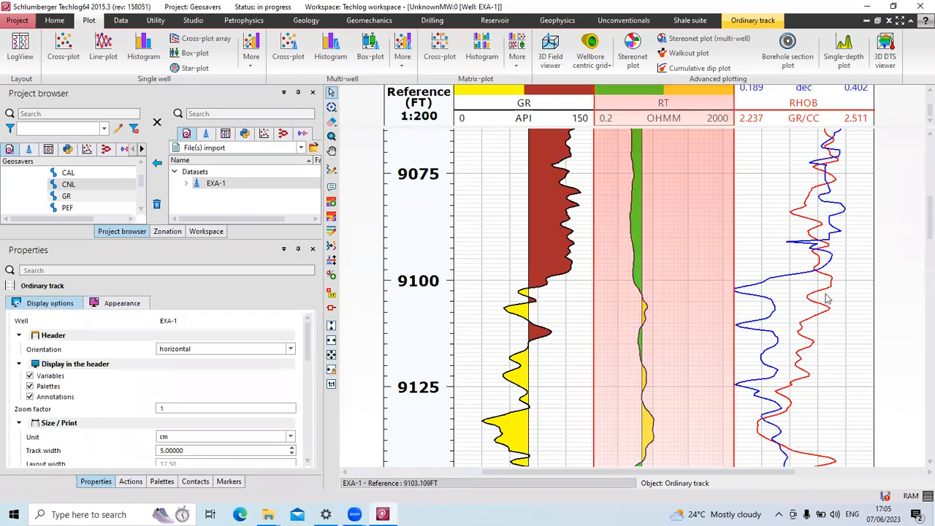
click(368, 355)
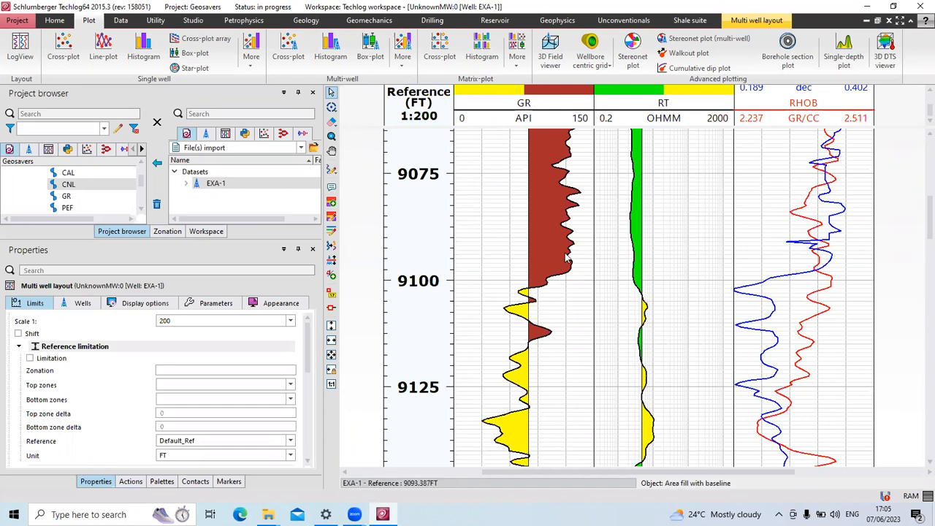
Select the CNL curve in the RHOB track and collapse its Orientation axis section.
scroll(720, 221, up, 1)
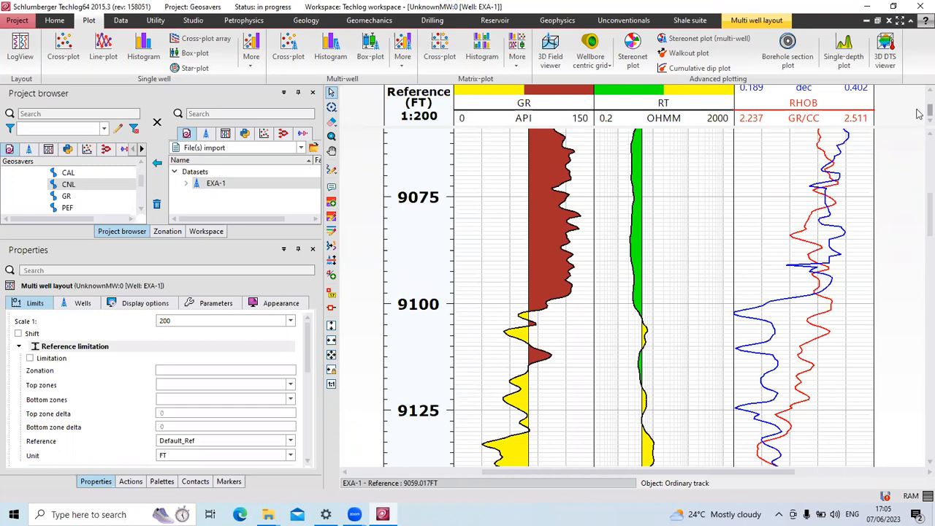
scroll(919, 112, up, 1)
scroll(919, 113, down, 1)
click(845, 236)
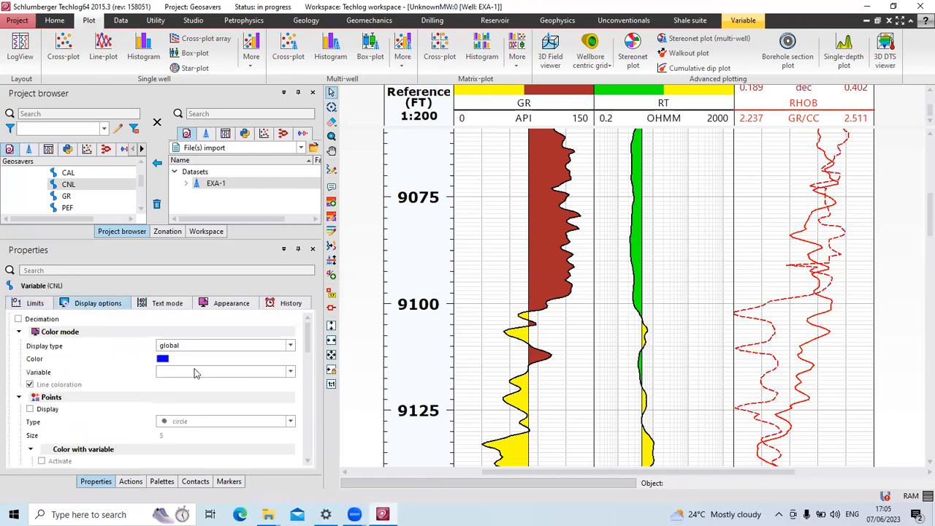
scroll(194, 378, down, 5)
scroll(194, 381, down, 3)
scroll(195, 385, up, 2)
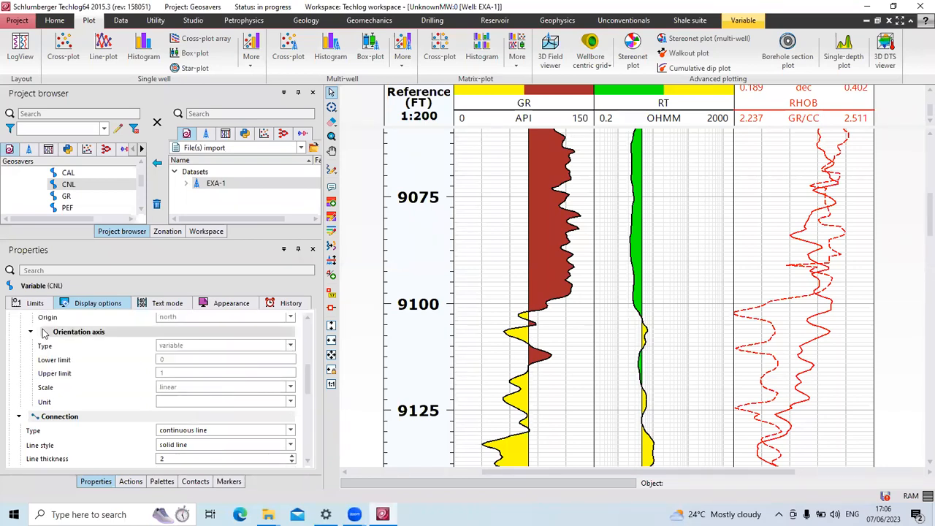
click(30, 332)
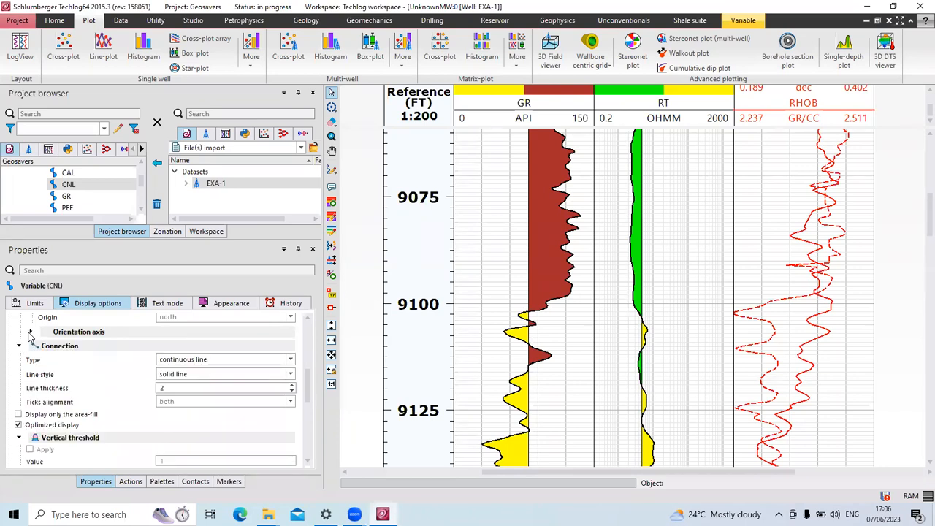
Set the CNL Color mode display type to variable.
click(30, 333)
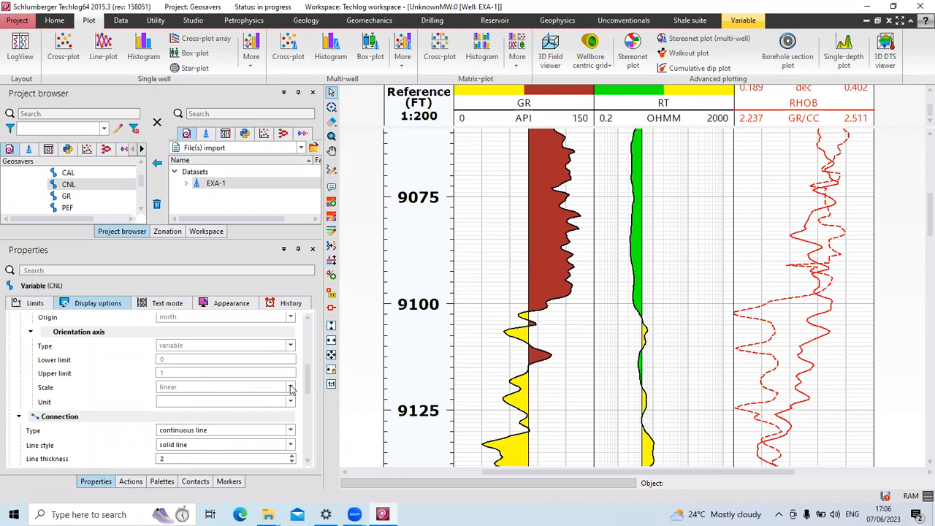
scroll(227, 386, up, 5)
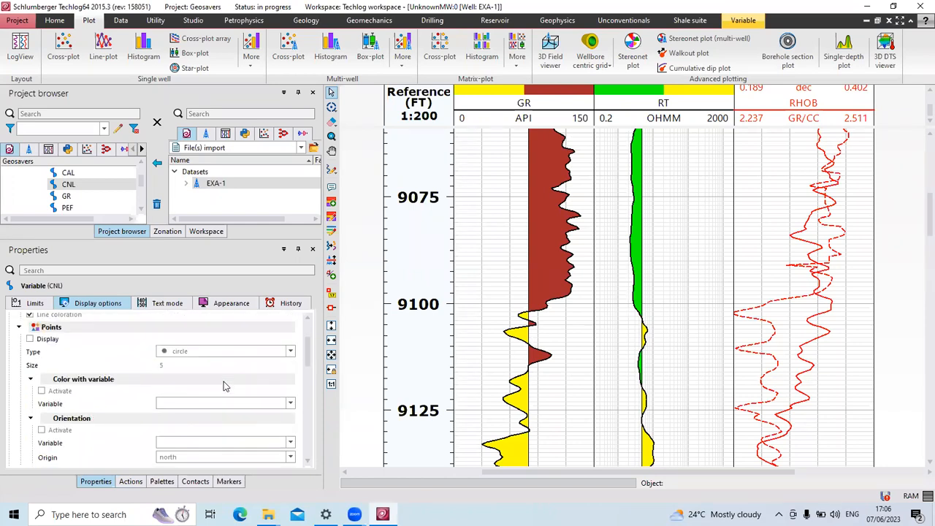
scroll(224, 382, up, 3)
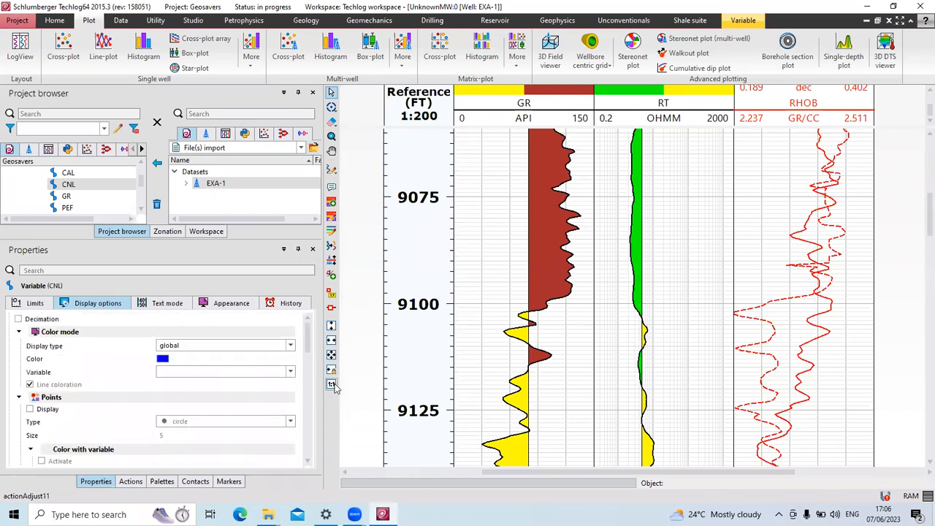
click(291, 346)
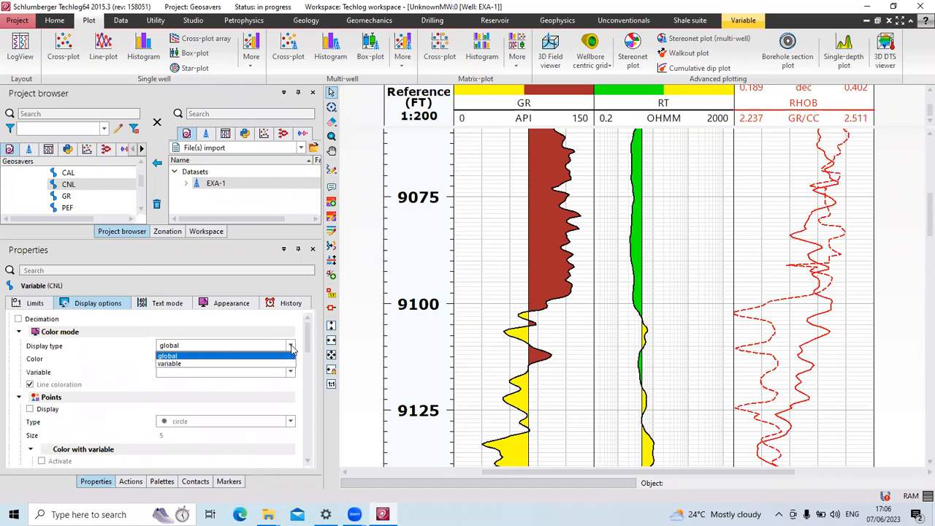
click(245, 364)
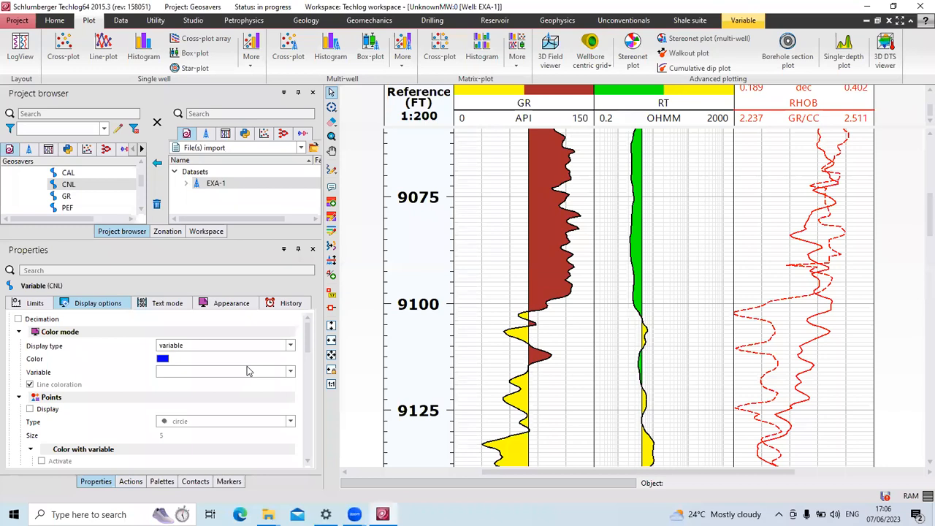
scroll(247, 369, down, 5)
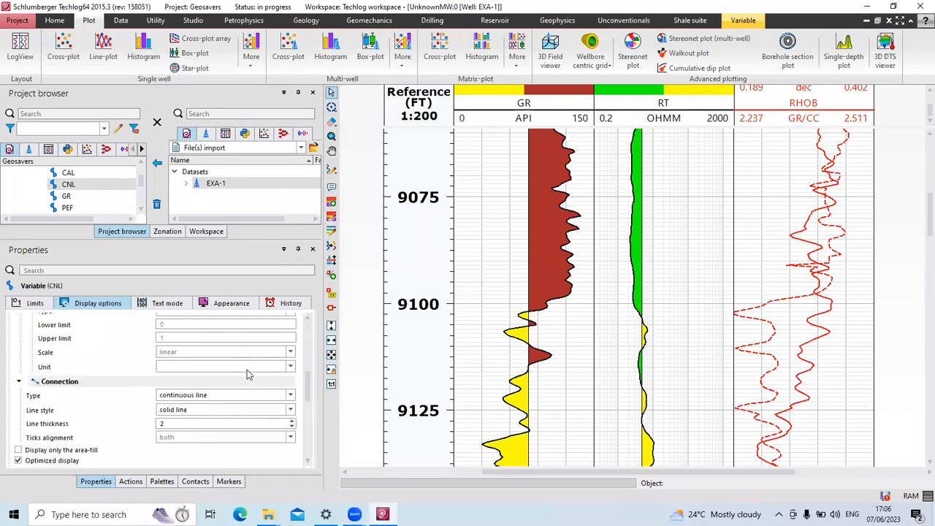
scroll(247, 370, up, 1)
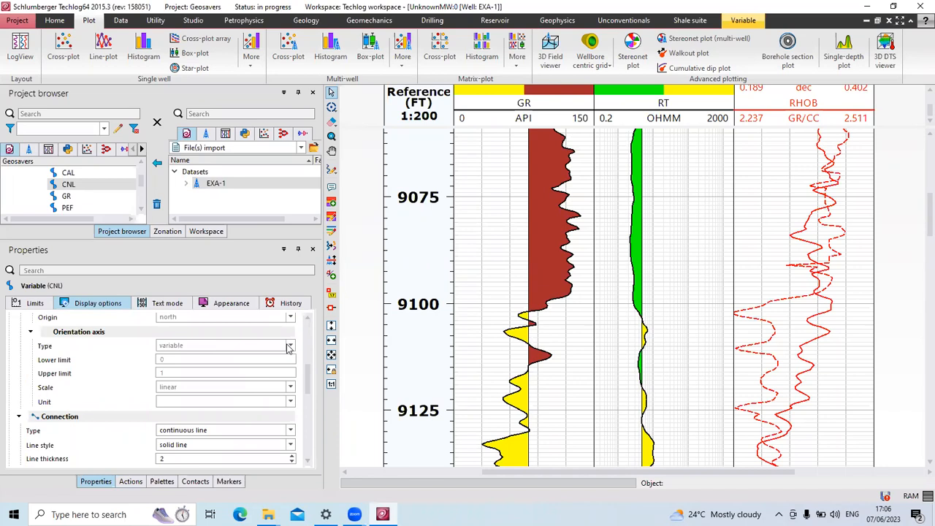
Untick Limits in the CNL header display so only the dec unit shows.
scroll(282, 410, down, 2)
scroll(237, 408, down, 2)
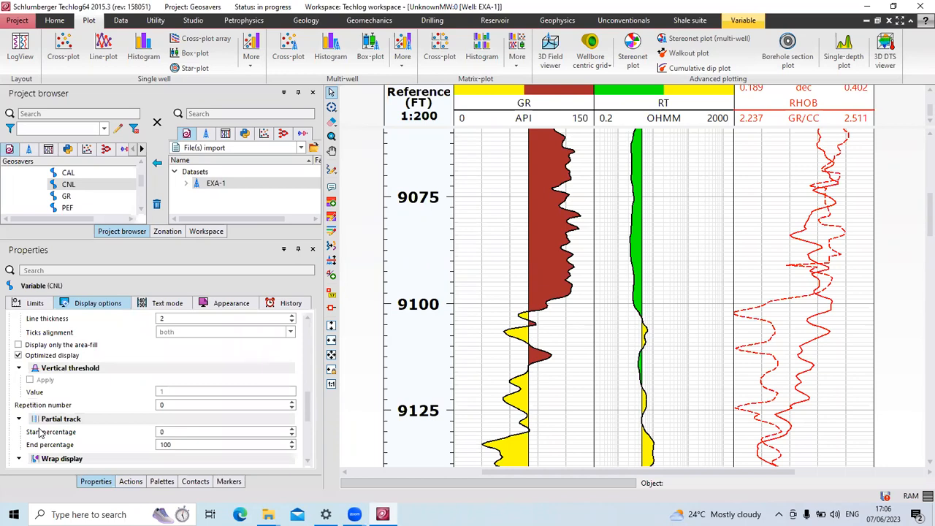
scroll(197, 424, down, 2)
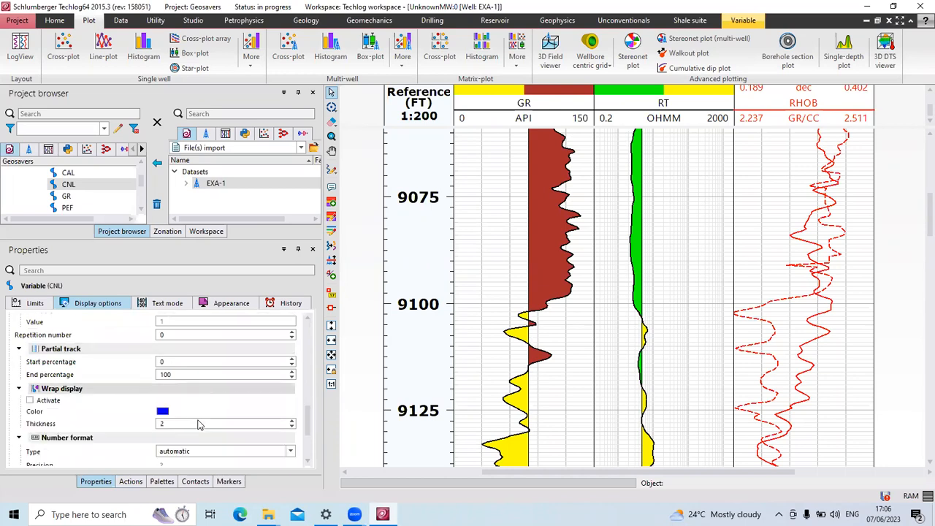
scroll(203, 421, down, 3)
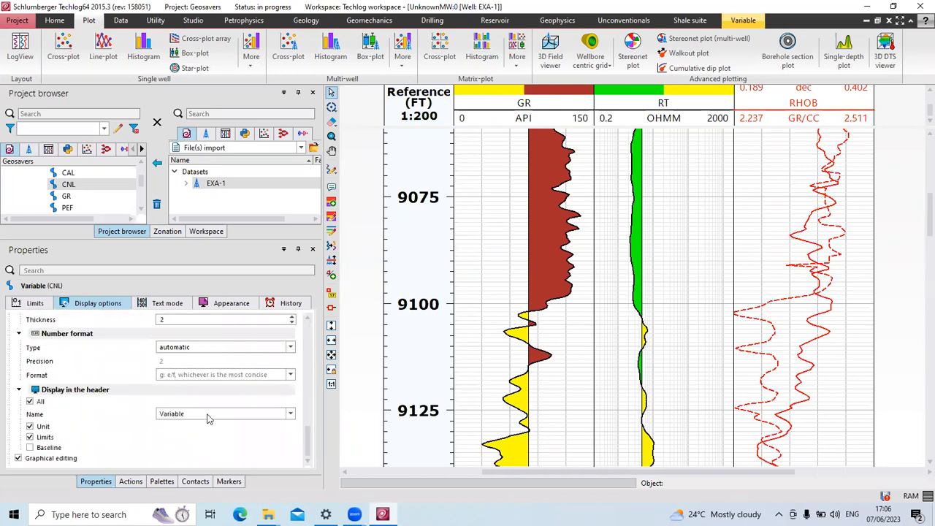
click(29, 437)
click(30, 437)
click(30, 437)
scroll(103, 440, up, 5)
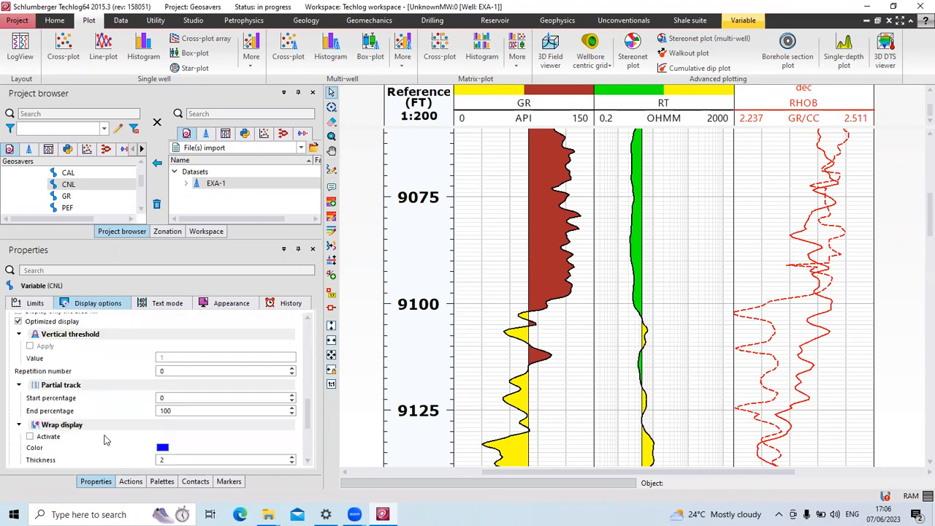
scroll(104, 440, up, 1)
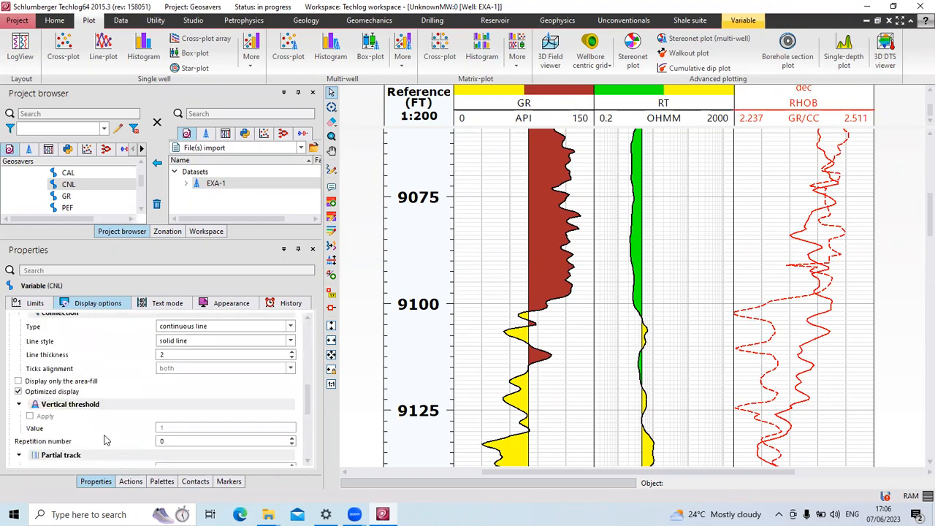
scroll(104, 440, up, 3)
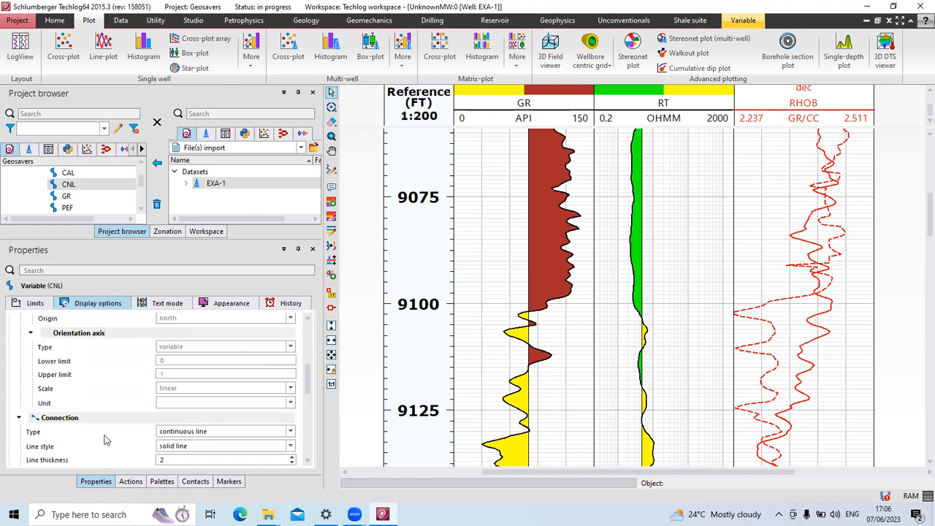
scroll(104, 440, up, 6)
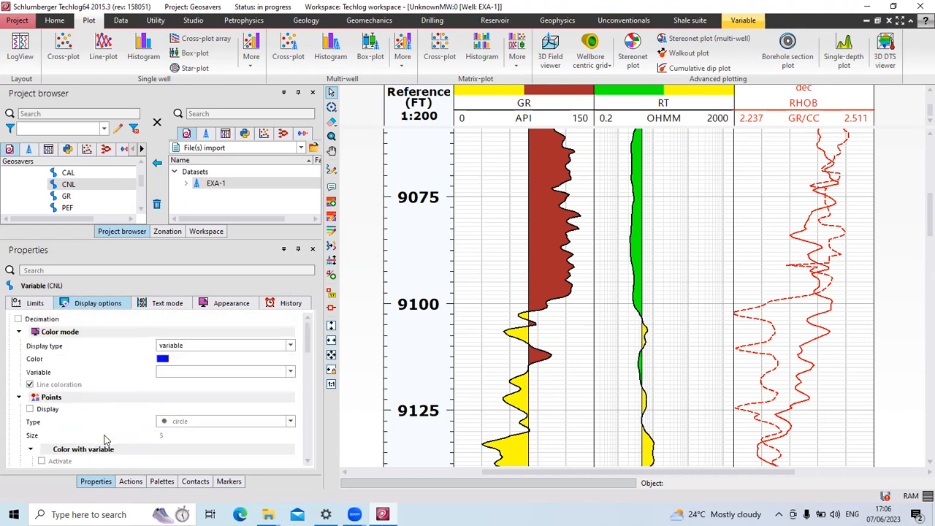
Make the CNL horizontal axis user-defined, running 0.402 to 0.189 with Inverted ticked.
click(34, 303)
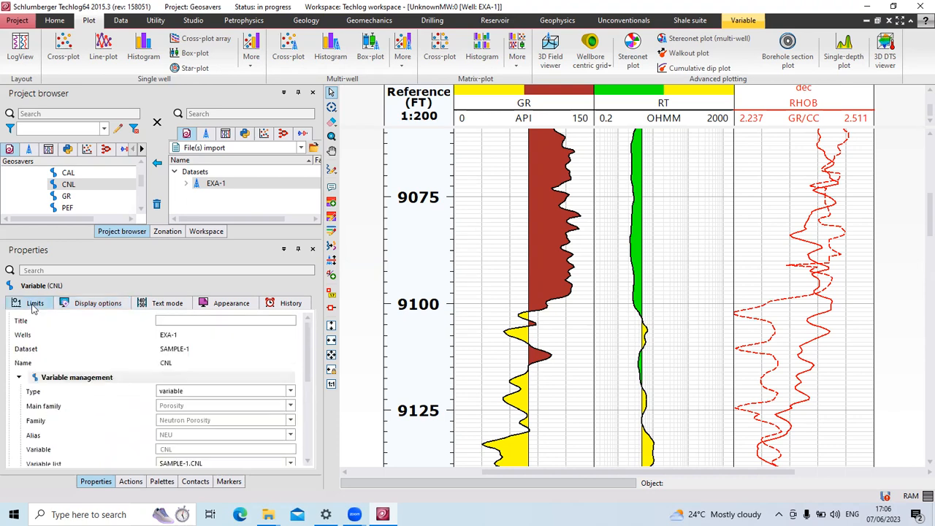
scroll(203, 413, down, 4)
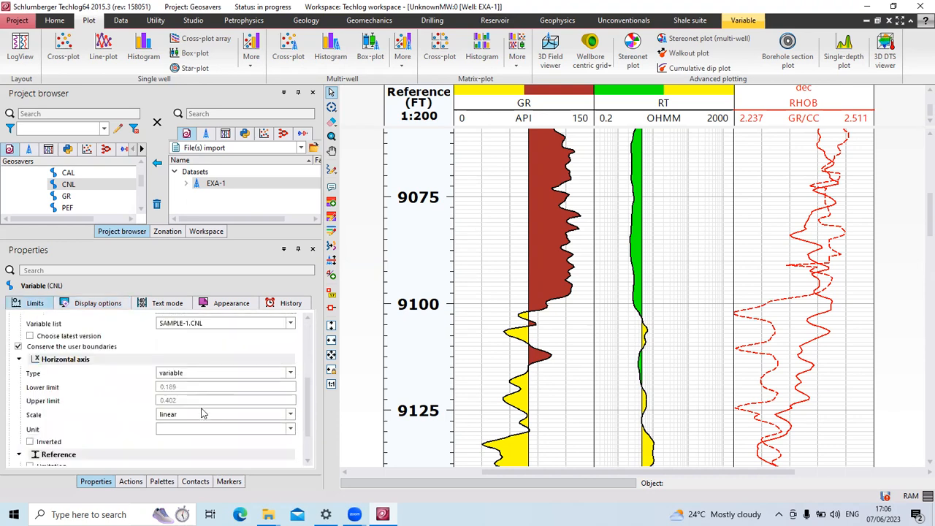
scroll(203, 414, down, 1)
scroll(201, 414, down, 1)
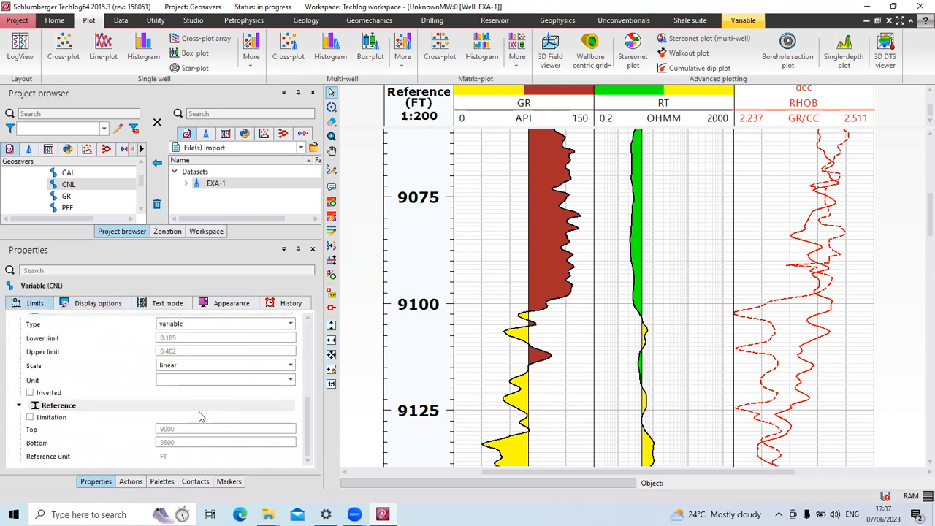
scroll(200, 417, up, 1)
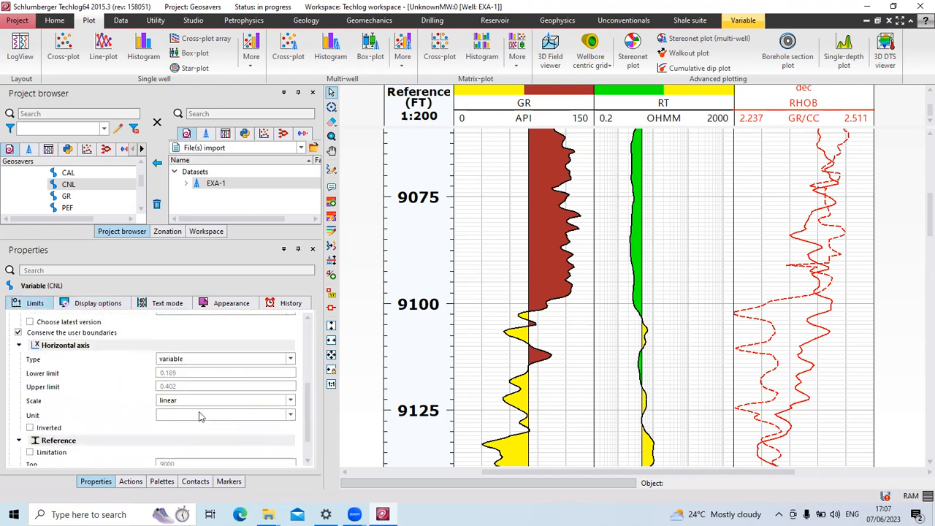
click(291, 359)
click(226, 377)
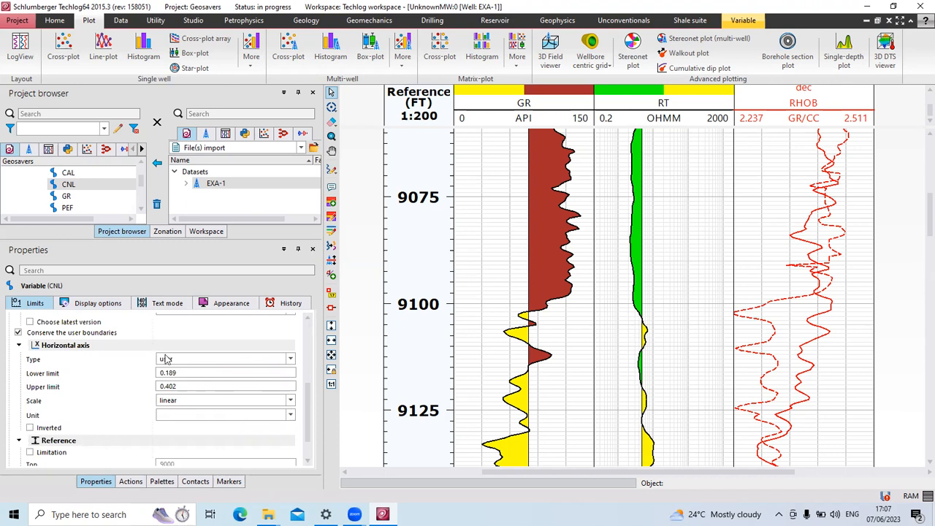
click(291, 359)
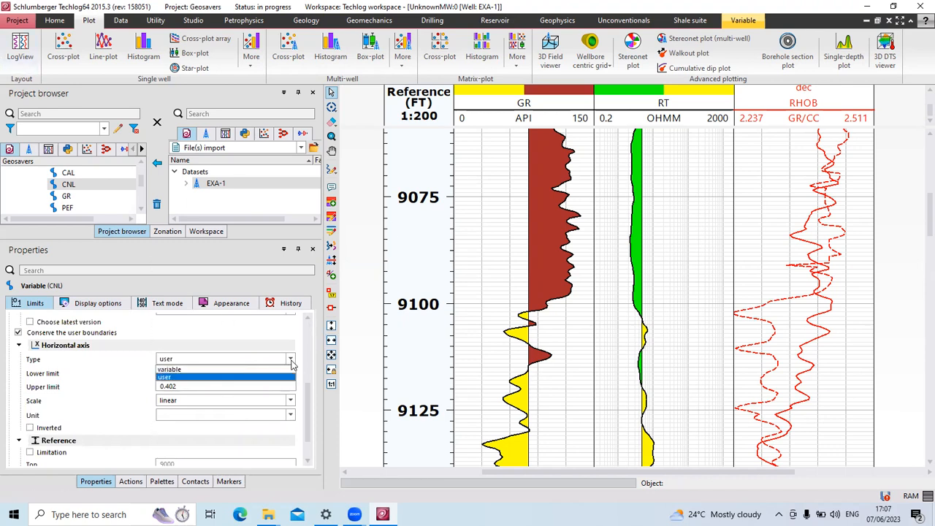
click(30, 428)
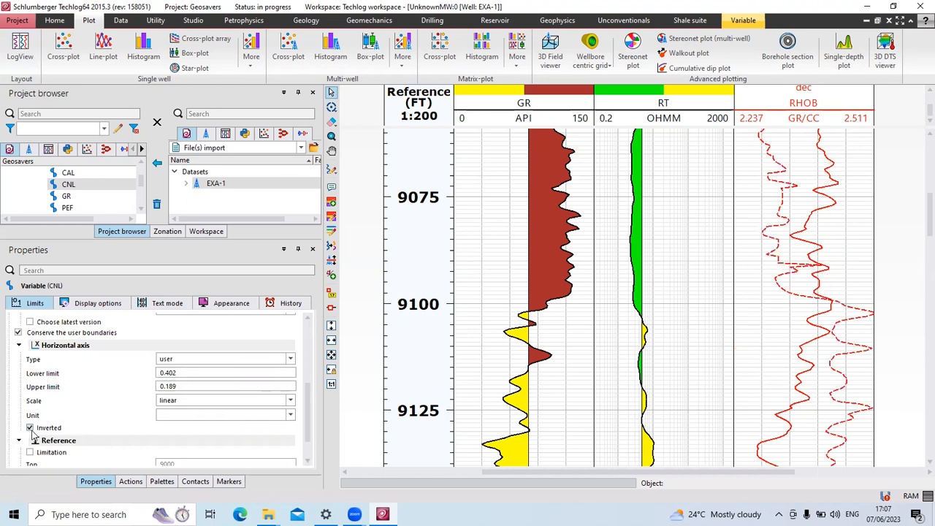
scroll(809, 190, up, 1)
scroll(809, 106, up, 1)
scroll(809, 107, up, 2)
scroll(807, 111, down, 3)
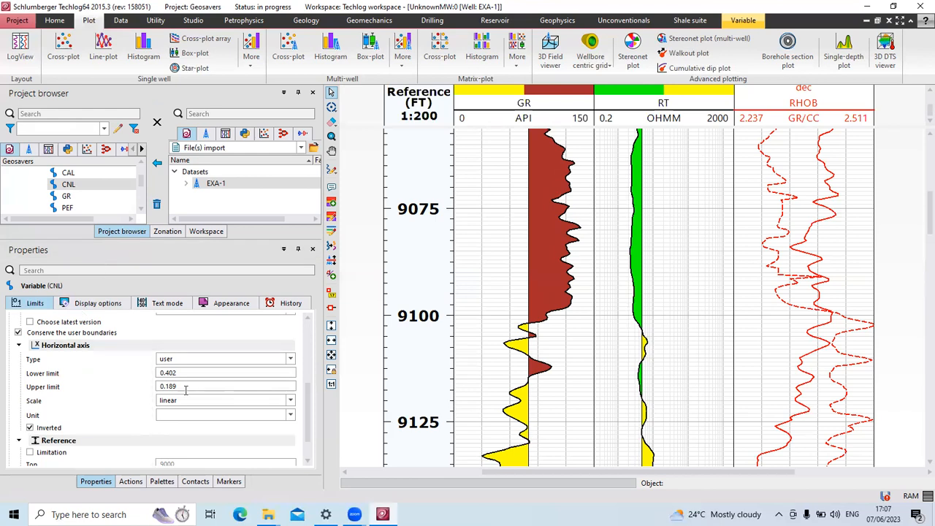
Select the RHOB track and curve and check its horizontal axis type.
click(767, 321)
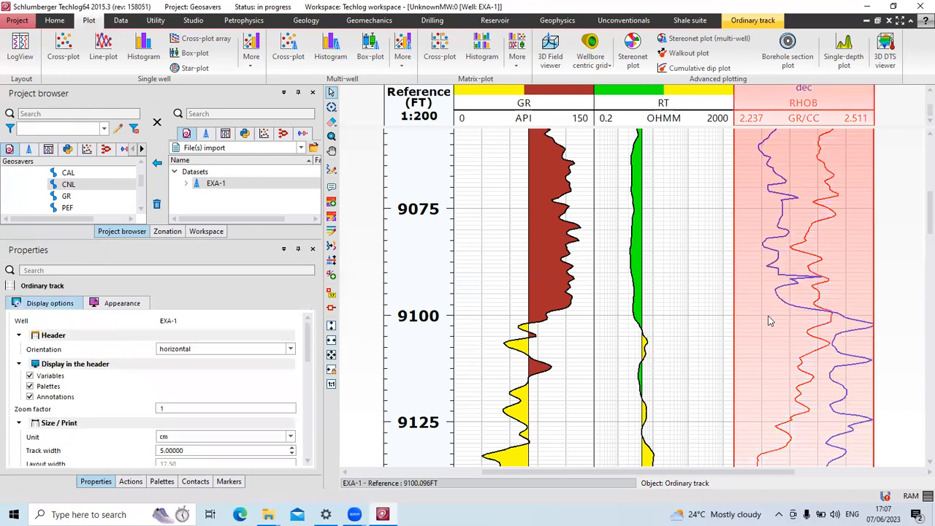
scroll(811, 303, up, 1)
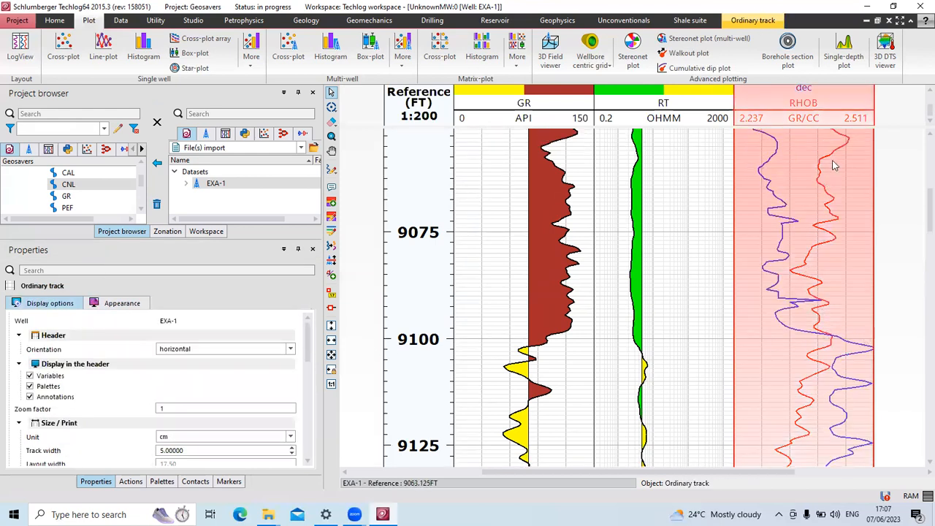
click(866, 107)
scroll(893, 114, up, 1)
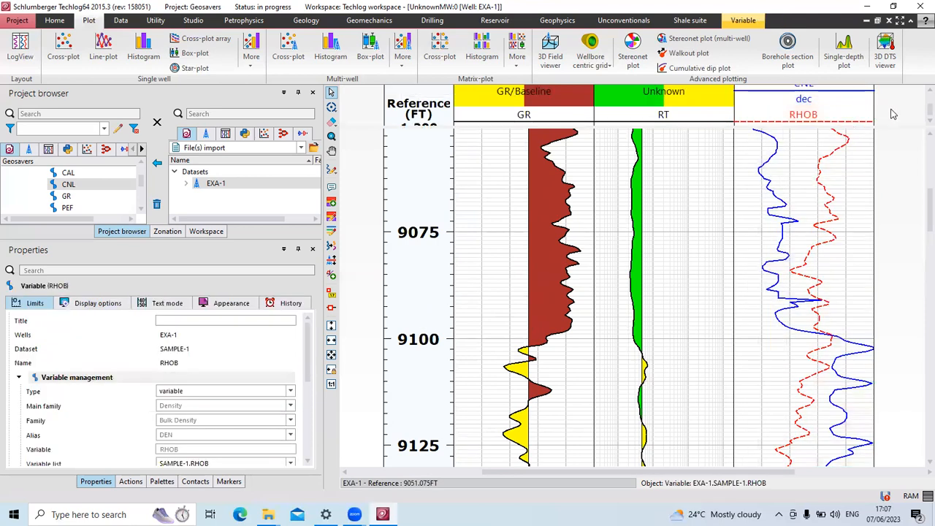
scroll(884, 115, down, 1)
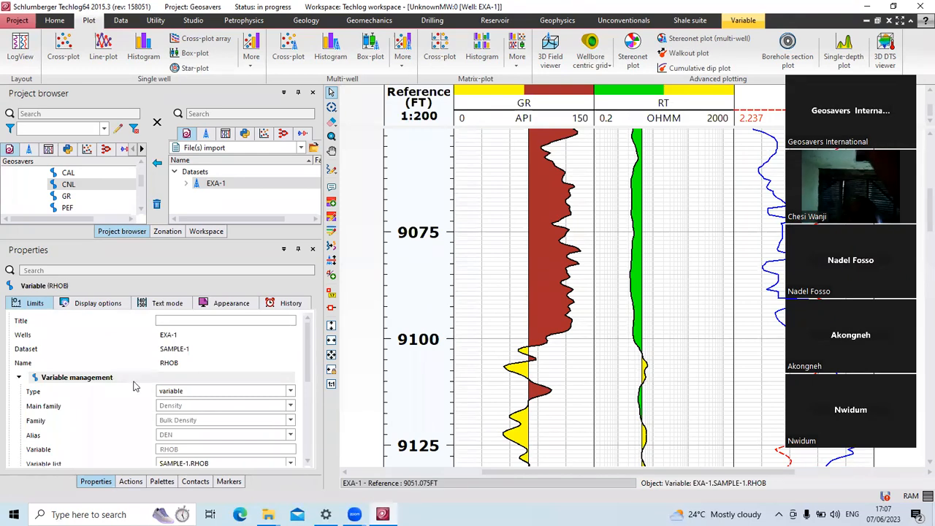
scroll(135, 395, down, 3)
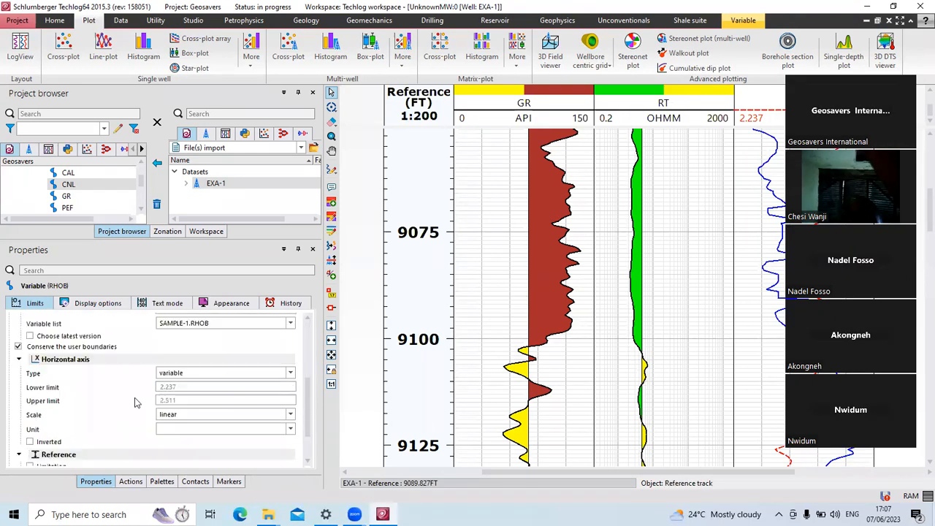
click(289, 374)
Drag CNL from the Project browser back onto the RHOB track on a 0.189–0.402 scale.
click(768, 275)
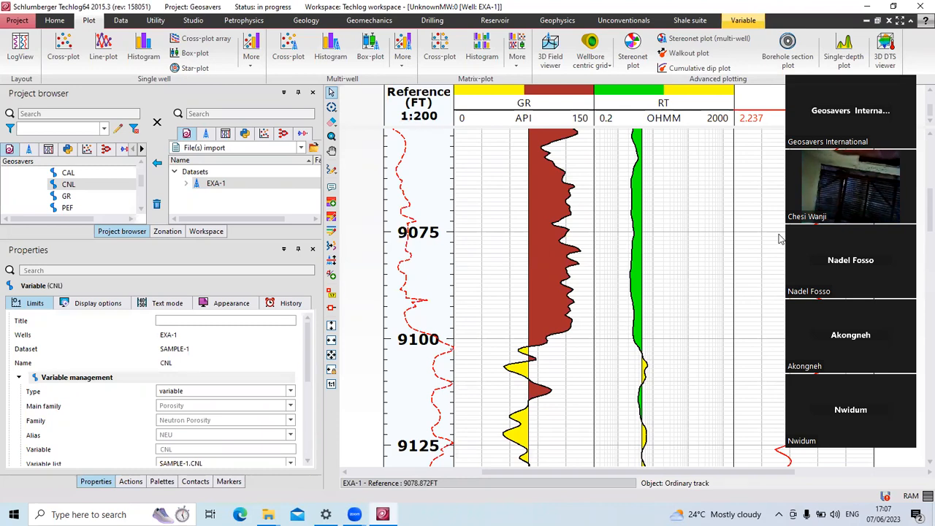
scroll(780, 238, up, 2)
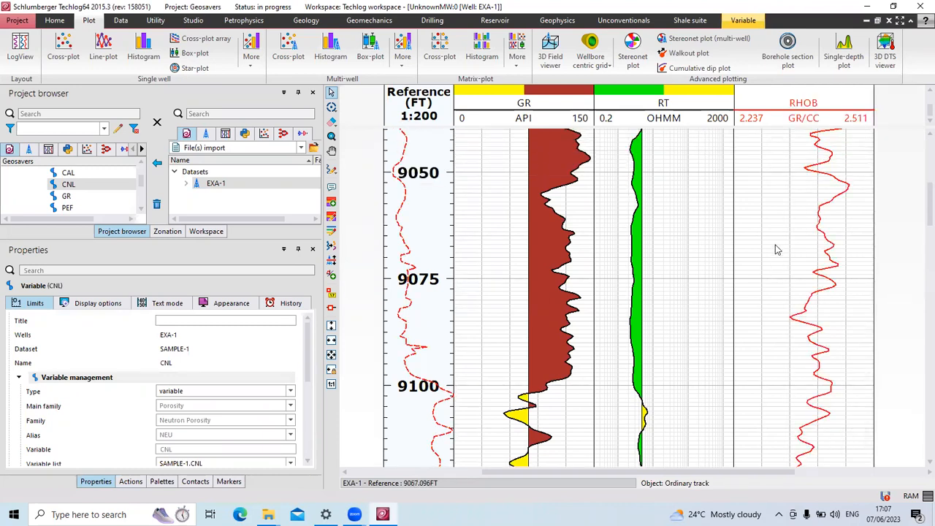
scroll(778, 245, down, 1)
scroll(778, 245, down, 1)
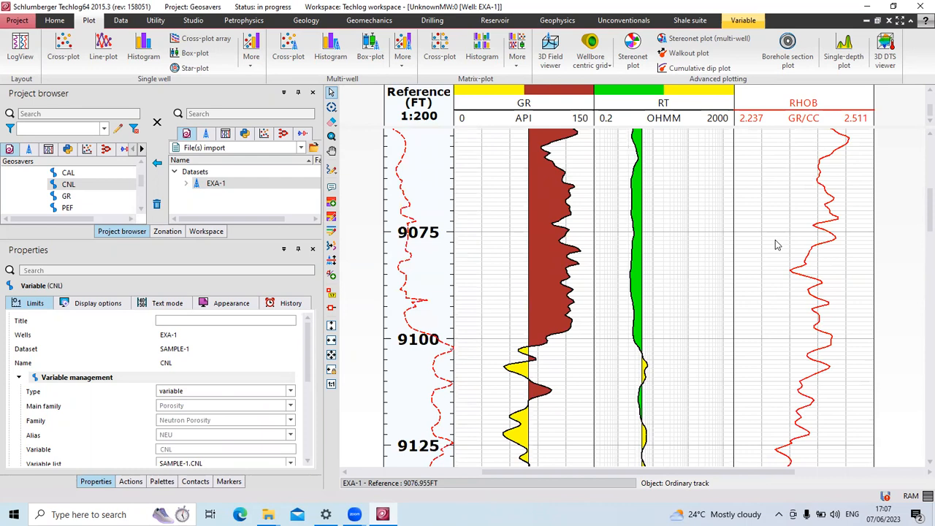
drag(740, 259, 791, 307)
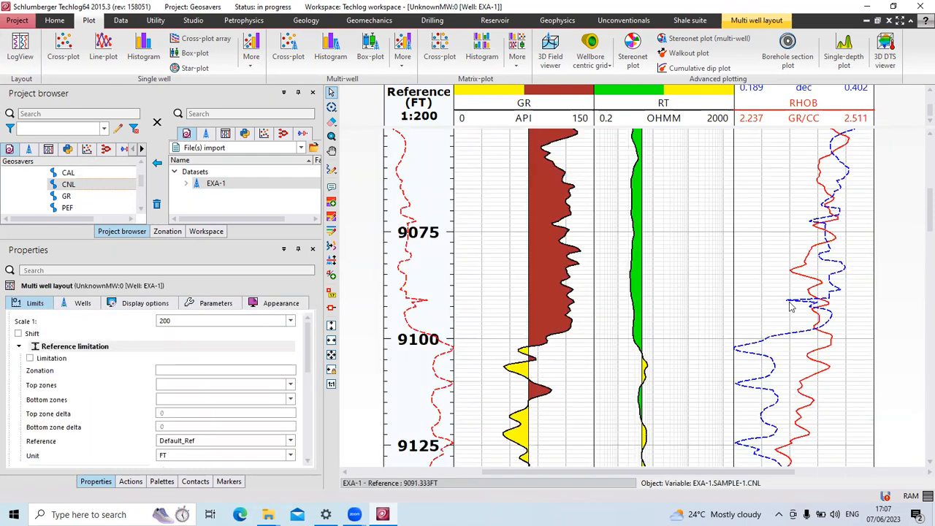
Set the re-added CNL curve's line style to solid.
click(798, 334)
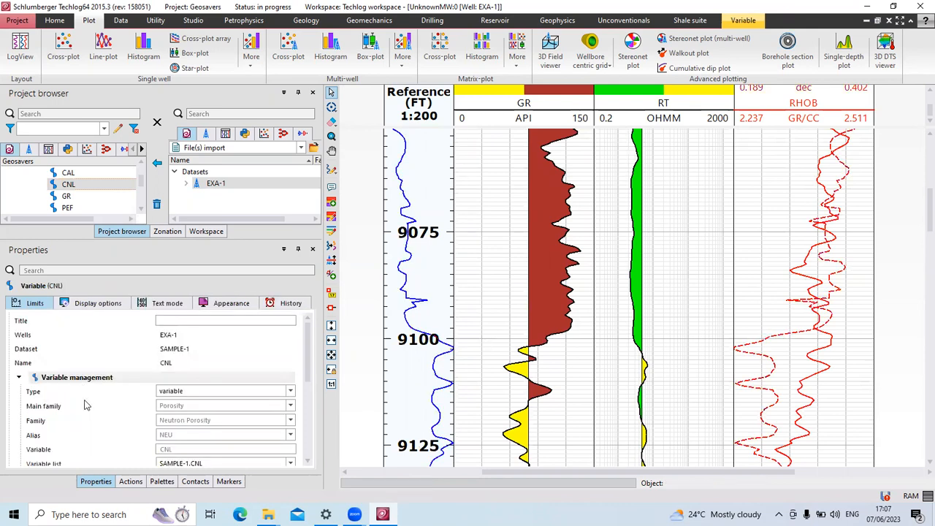
scroll(84, 405, down, 5)
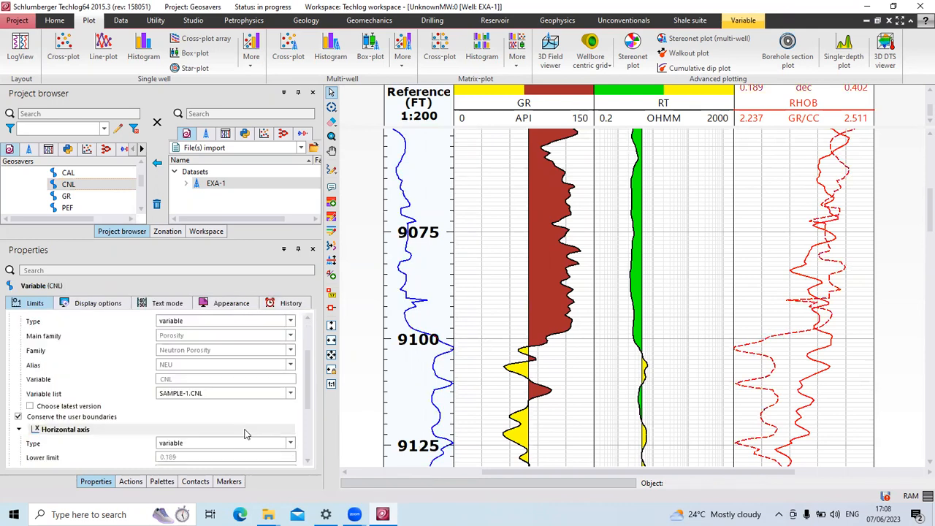
click(97, 306)
scroll(220, 404, down, 5)
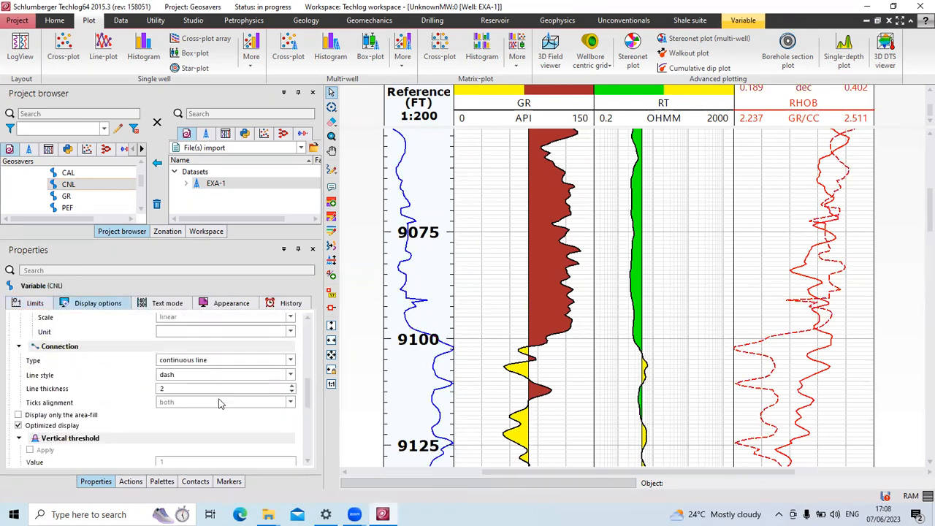
scroll(221, 404, down, 1)
click(223, 339)
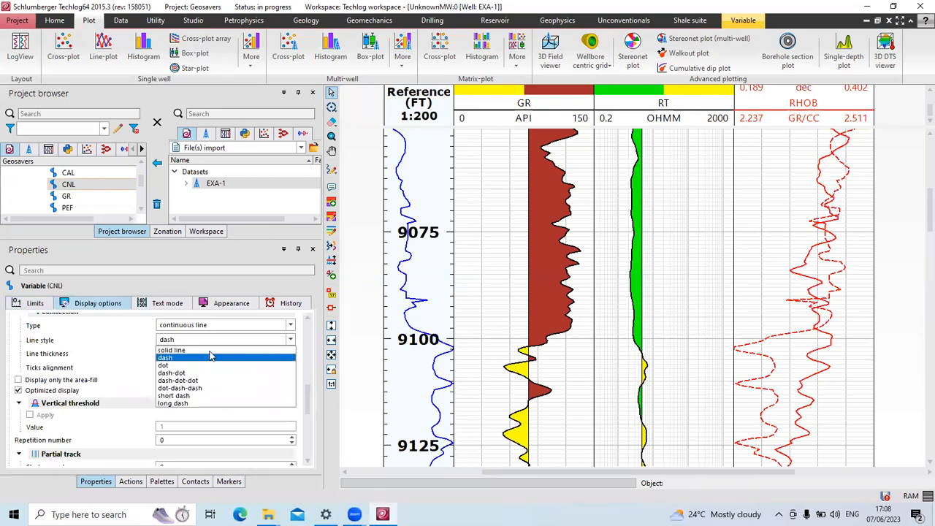
click(211, 350)
scroll(146, 386, up, 2)
scroll(146, 386, down, 8)
scroll(146, 386, up, 3)
scroll(146, 386, up, 3)
Tick Inverted on the CNL Limits so its scale runs 0.402 to 0.189.
click(36, 302)
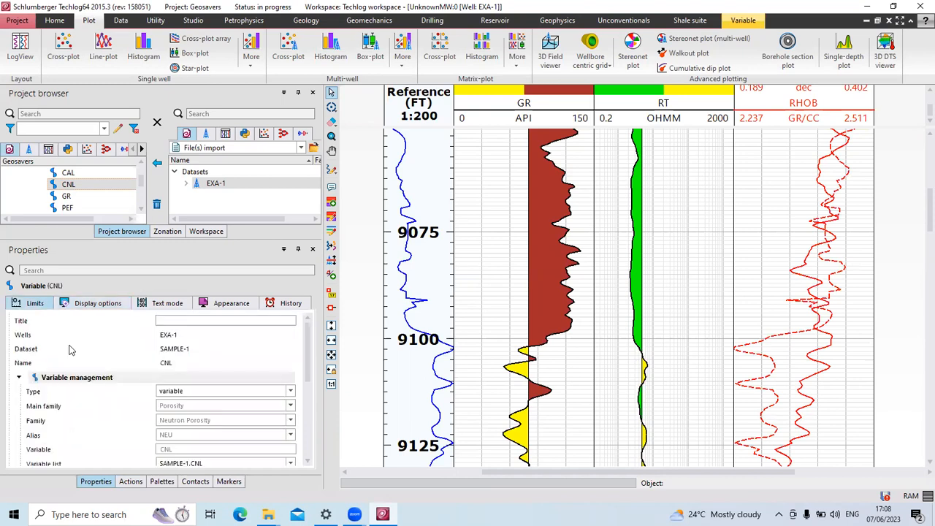
scroll(149, 424, down, 6)
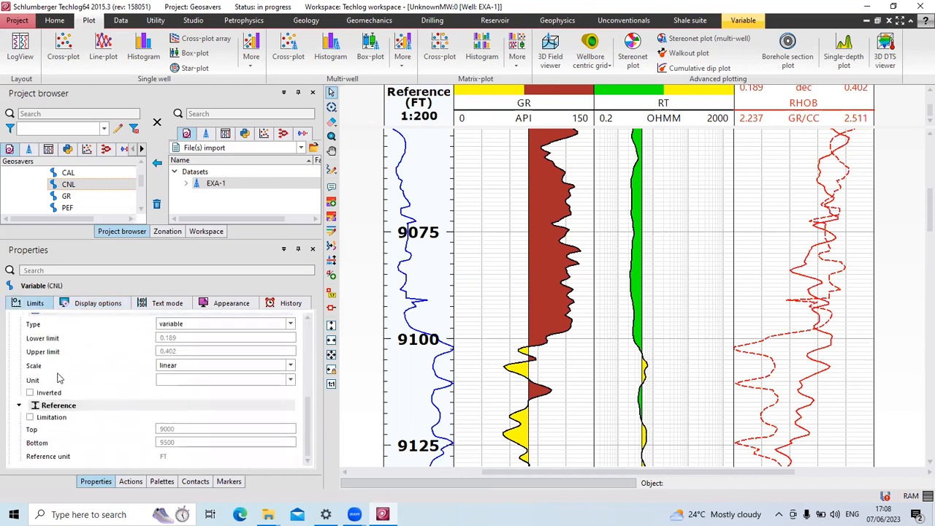
click(30, 393)
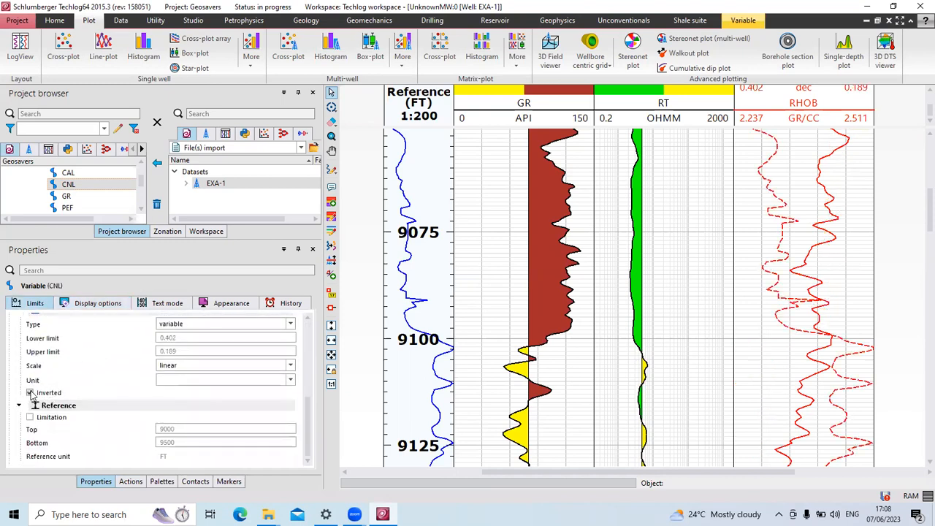
click(758, 367)
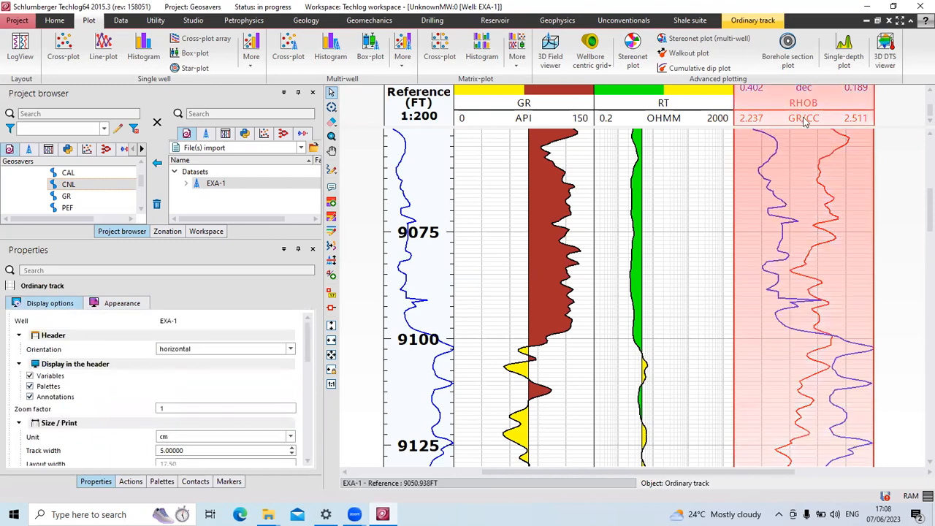
click(916, 215)
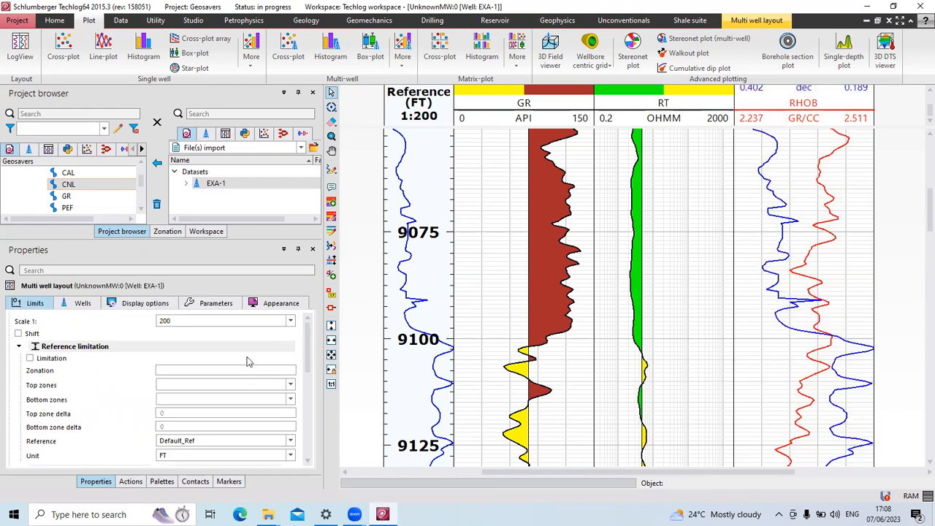
scroll(148, 402, down, 3)
scroll(70, 441, up, 2)
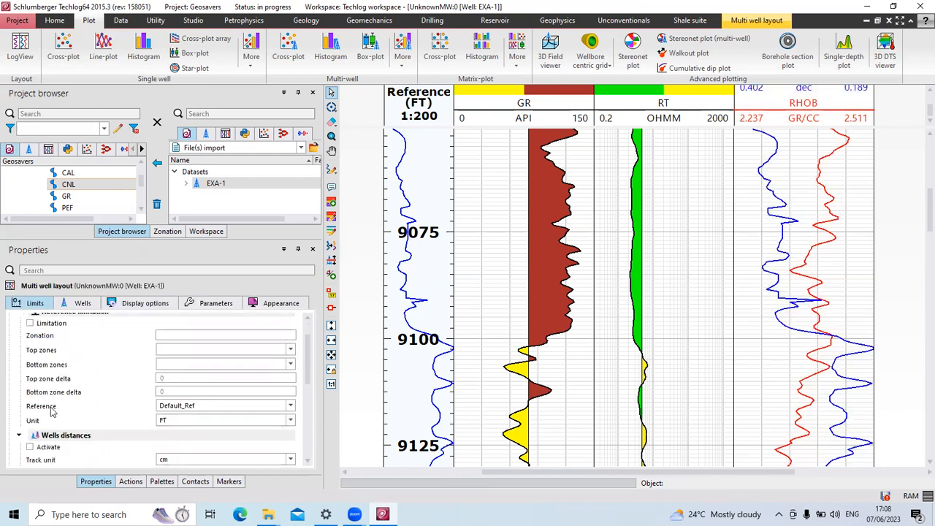
scroll(50, 432, down, 5)
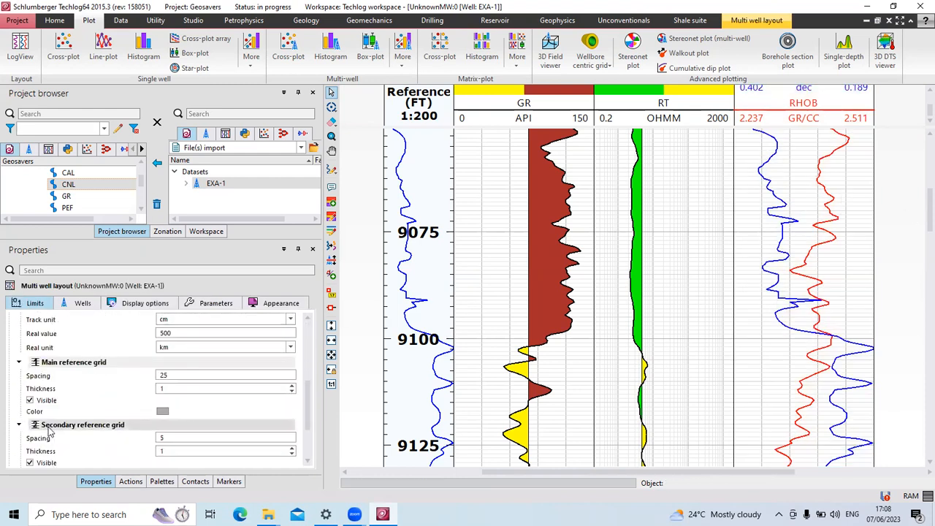
scroll(50, 432, up, 5)
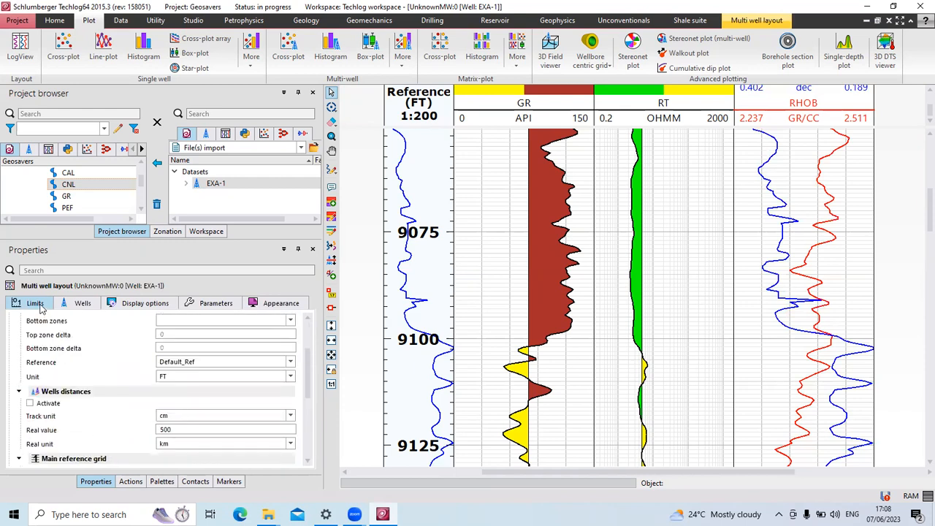
scroll(100, 374, up, 2)
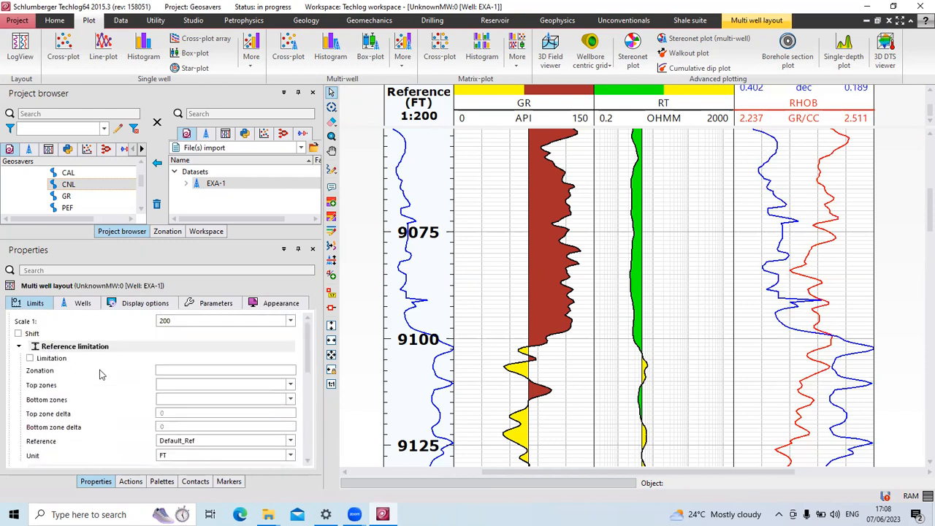
scroll(101, 374, down, 5)
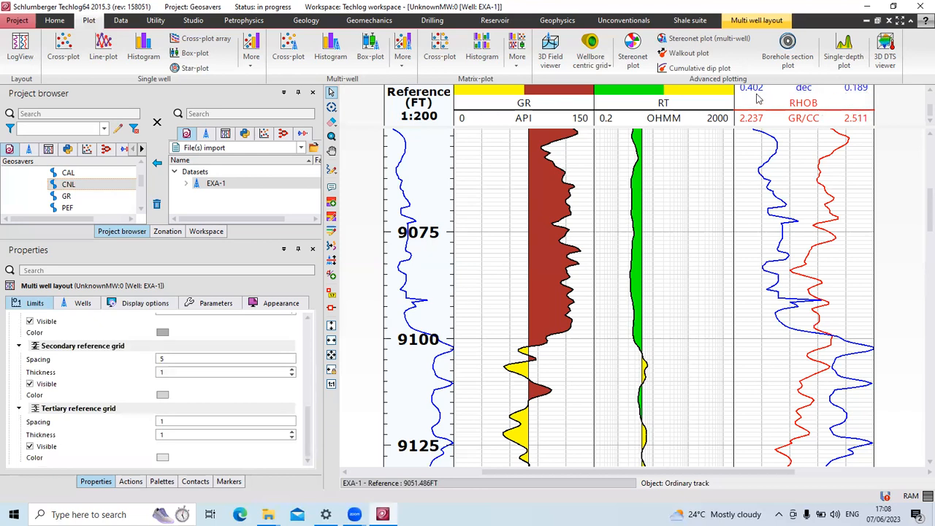
scroll(861, 336, down, 3)
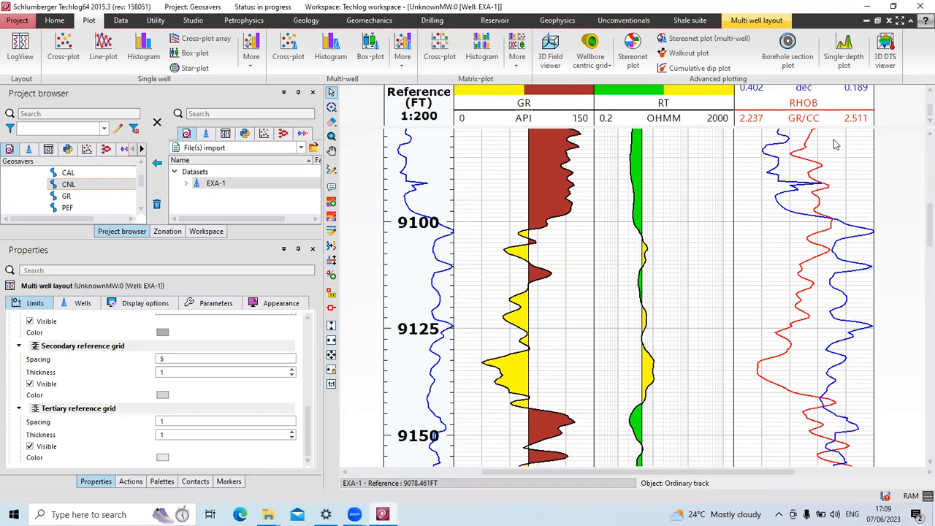
scroll(741, 358, down, 4)
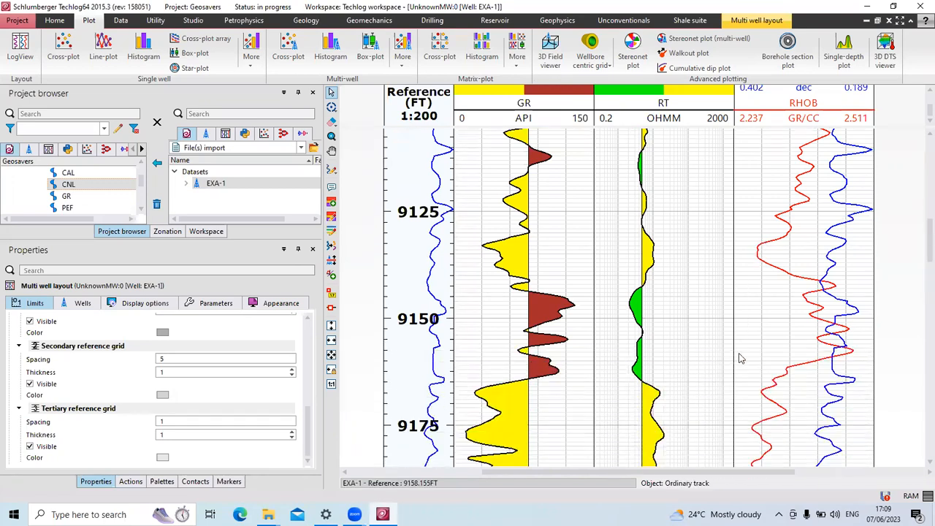
scroll(739, 355, down, 3)
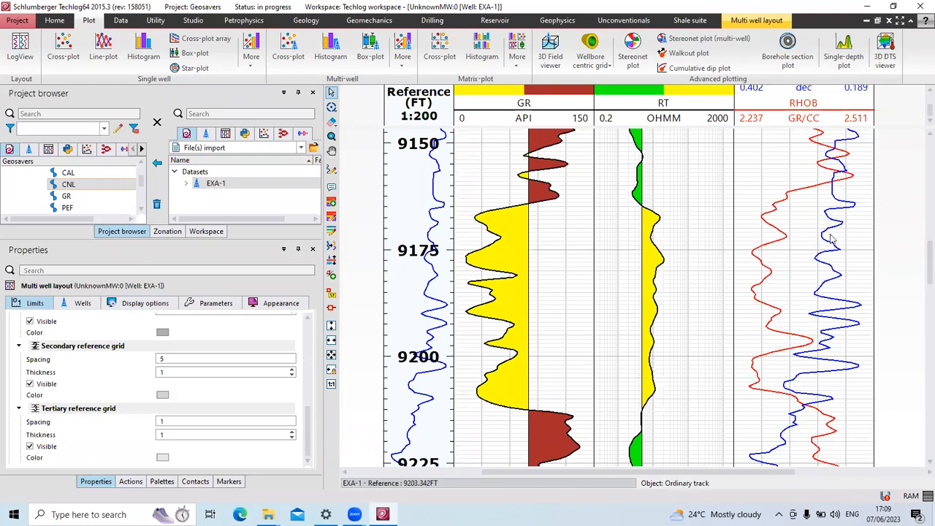
scroll(806, 296, down, 7)
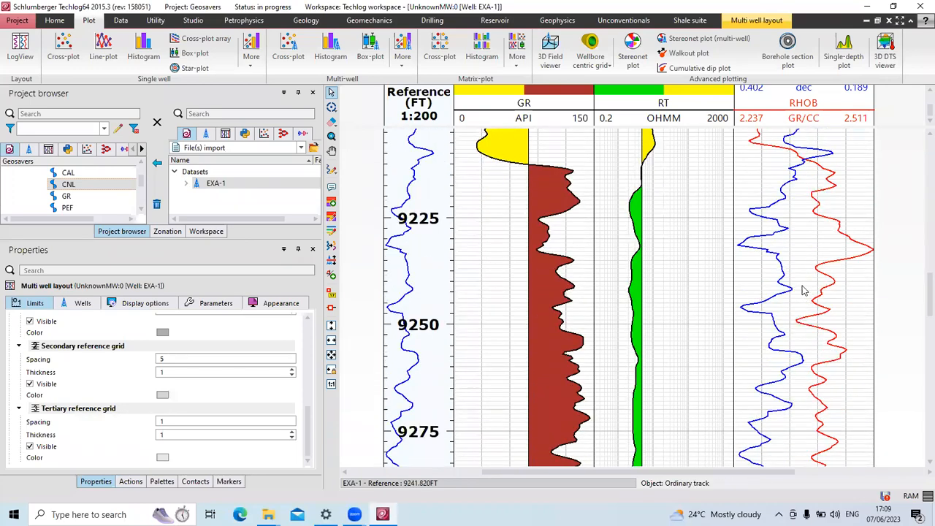
scroll(804, 291, down, 10)
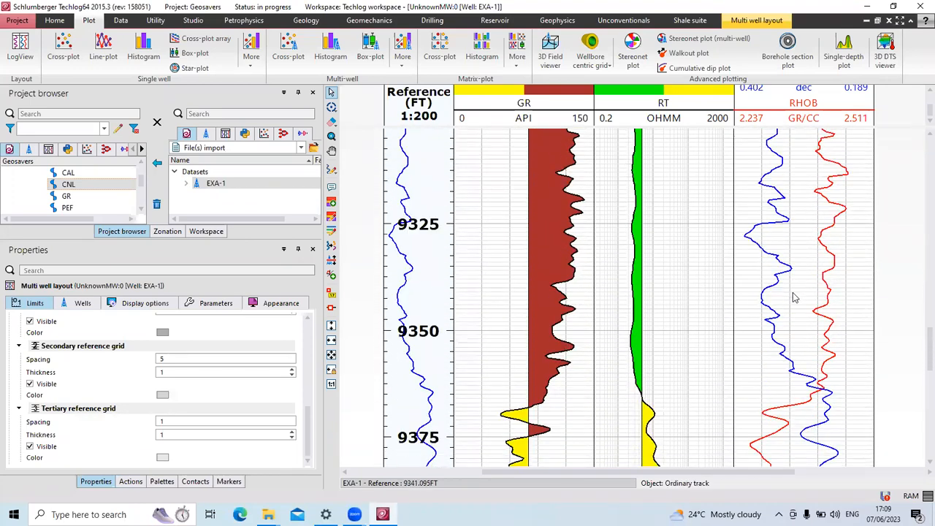
scroll(794, 297, down, 6)
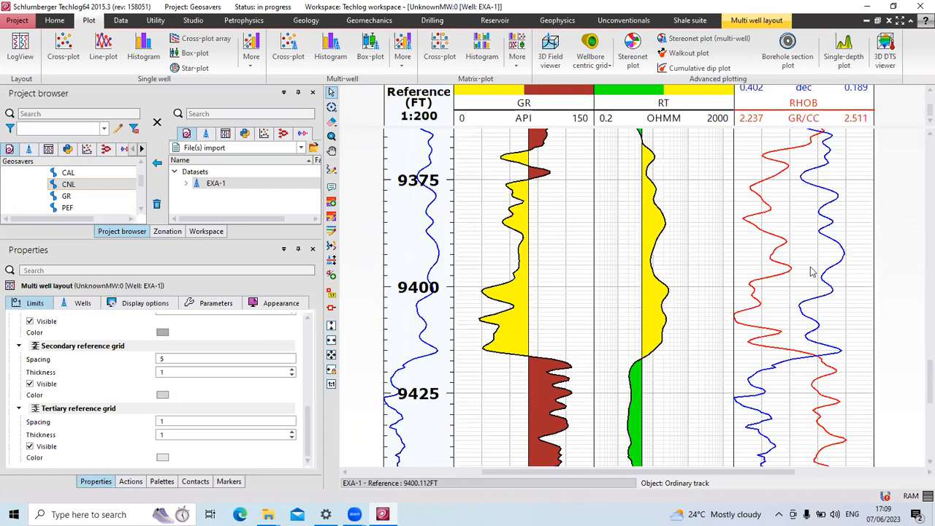
scroll(784, 297, up, 5)
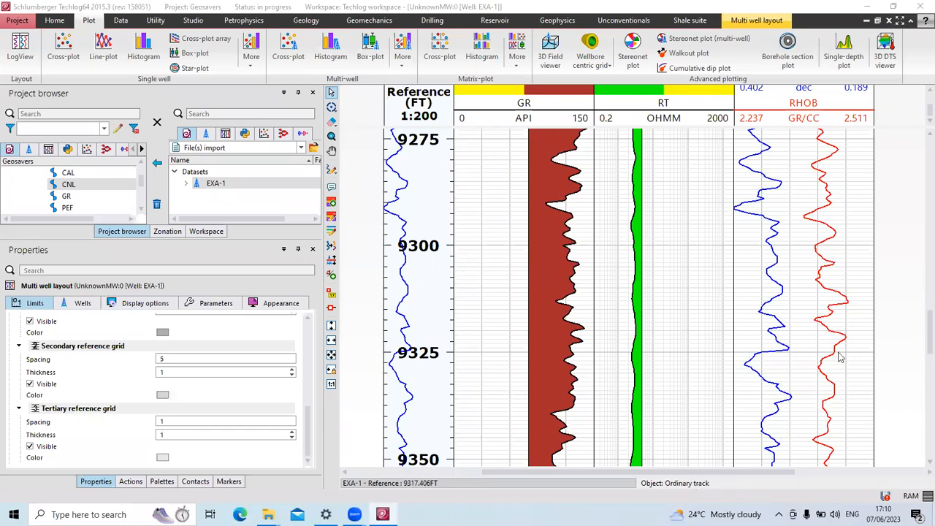
scroll(808, 358, down, 2)
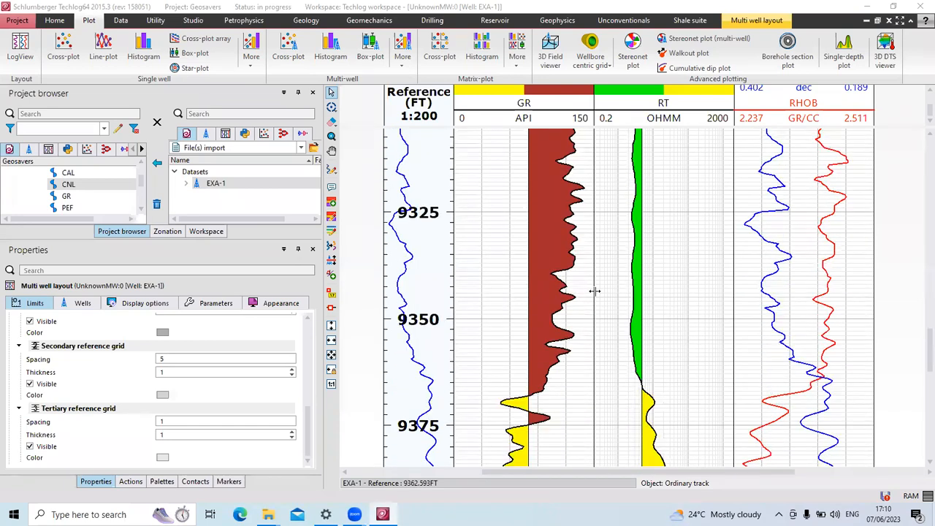
scroll(574, 179, down, 1)
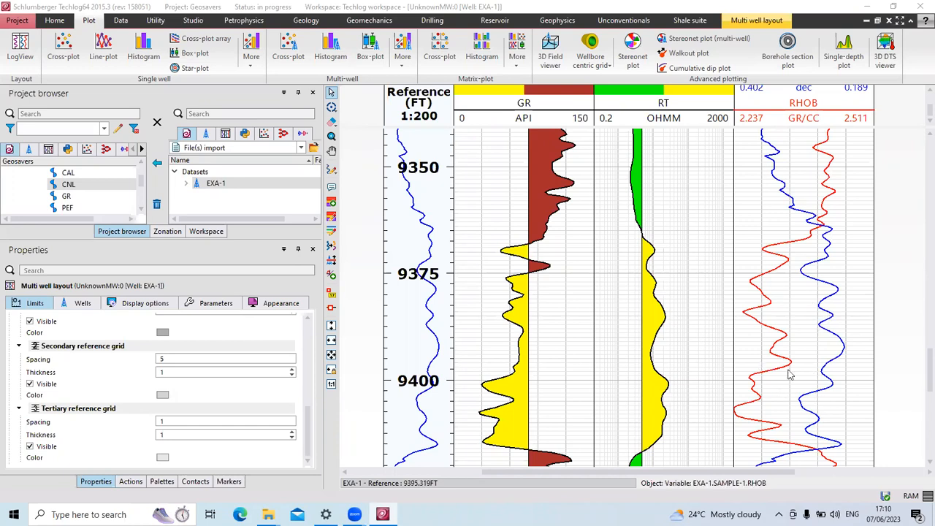
scroll(798, 395, down, 1)
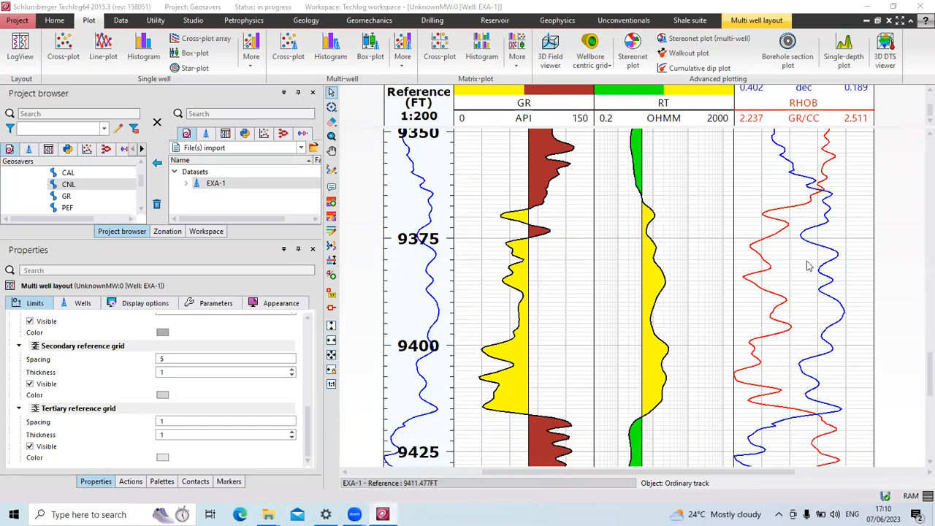
scroll(647, 93, up, 1)
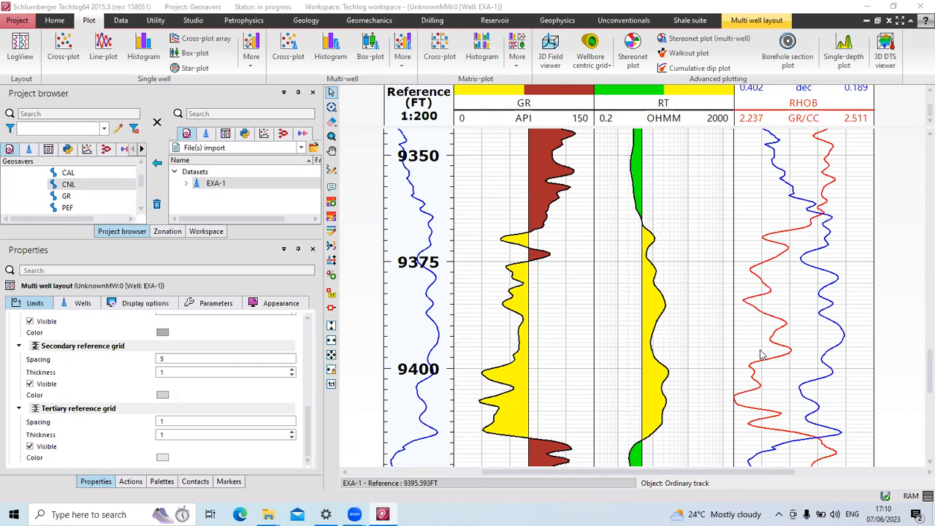
scroll(783, 208, up, 1)
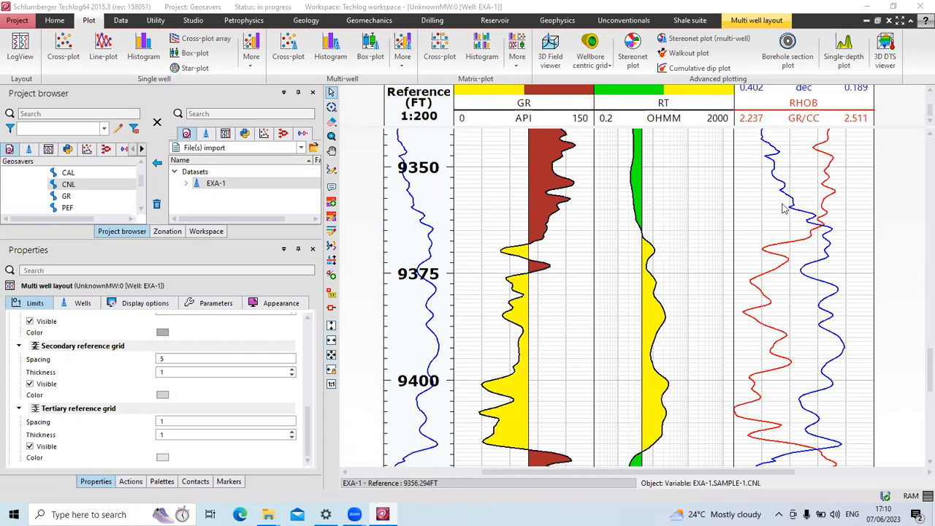
scroll(784, 208, up, 1)
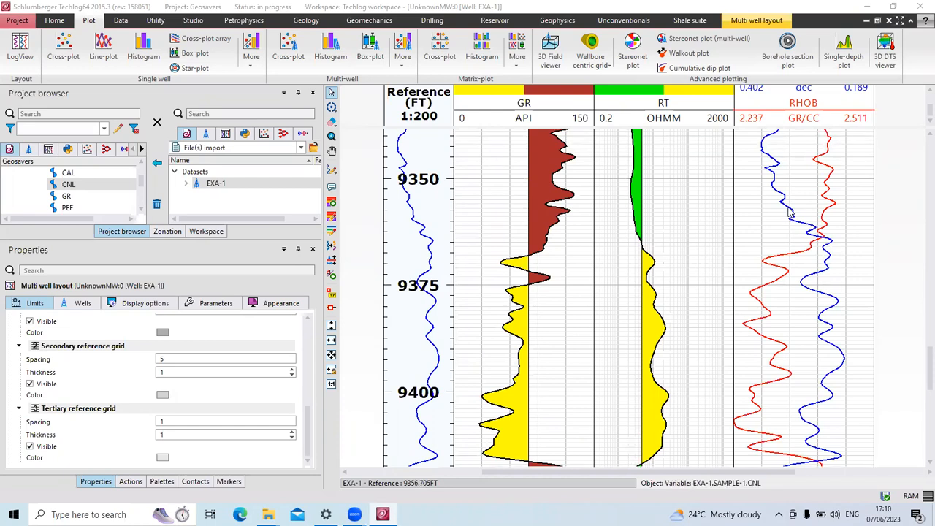
Inspect the CNL and RHOB curves and their track, opening and dismissing the RHOB context menu.
click(789, 212)
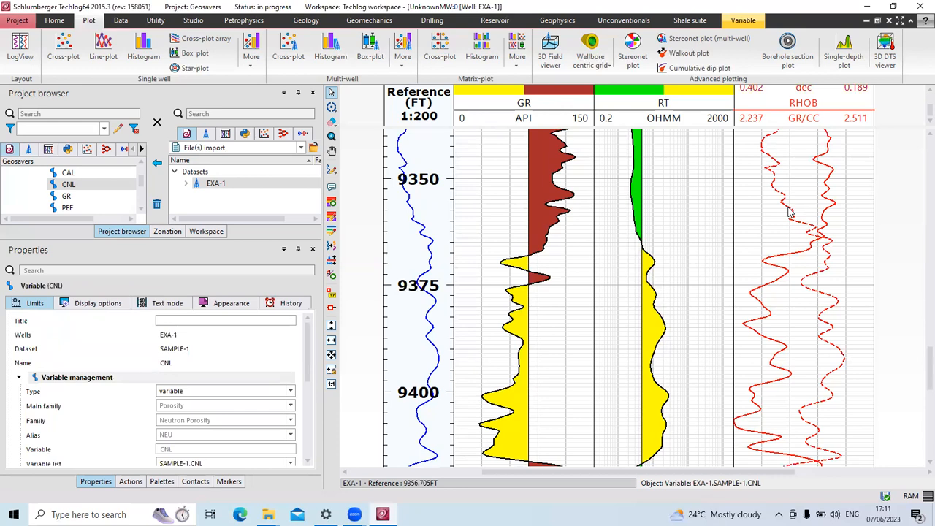
click(826, 212)
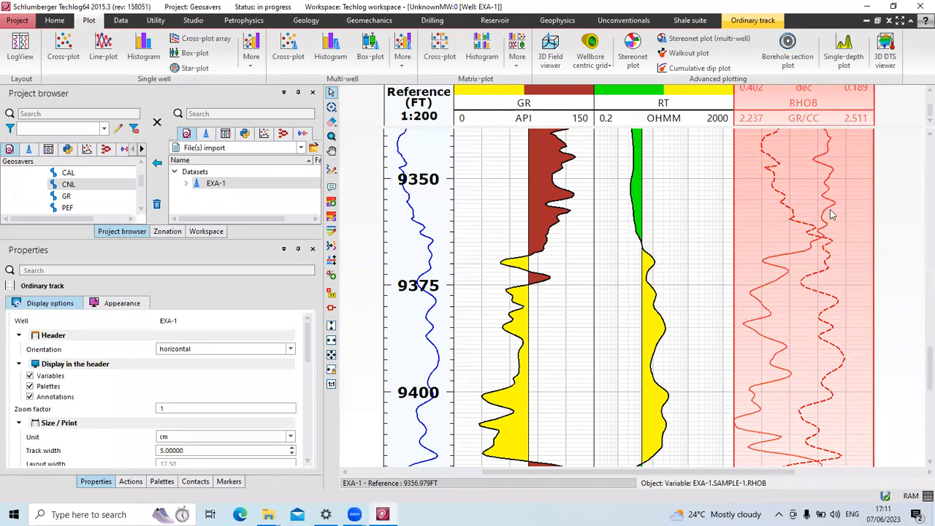
click(831, 214)
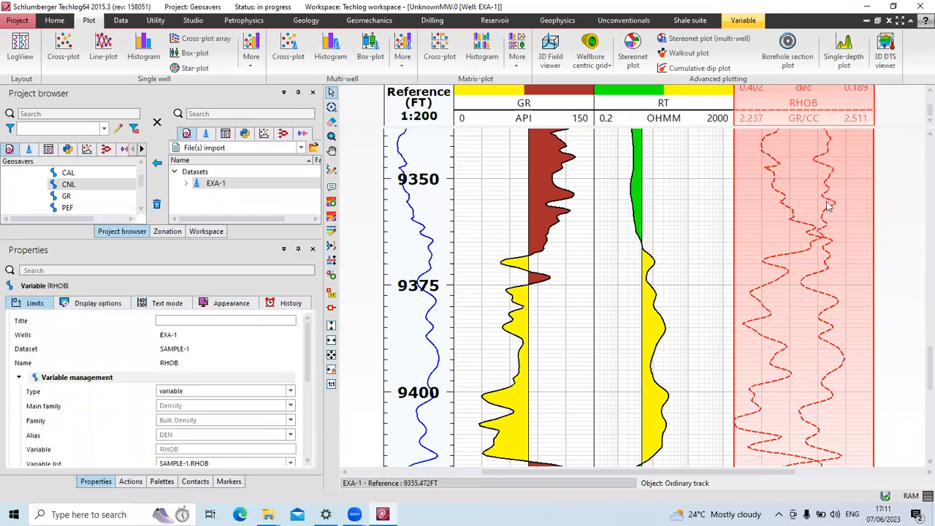
right_click(805, 199)
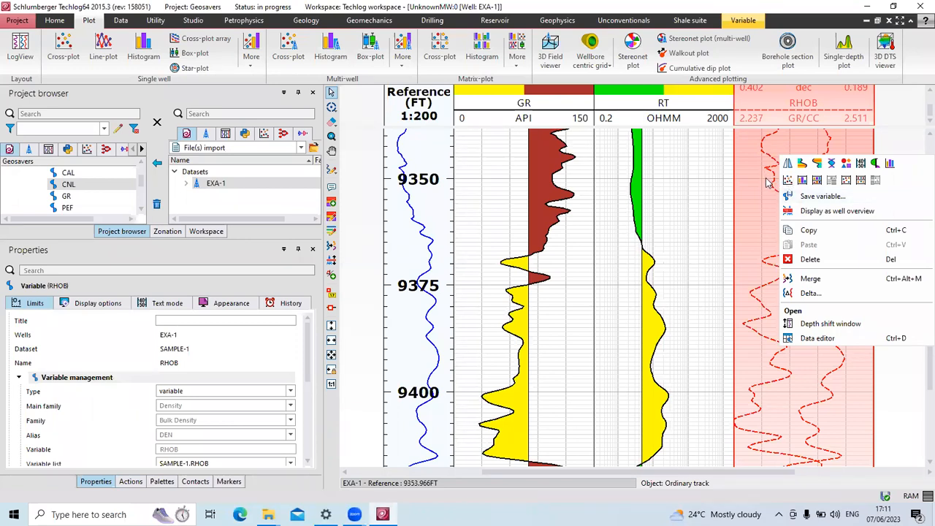
click(756, 200)
click(755, 202)
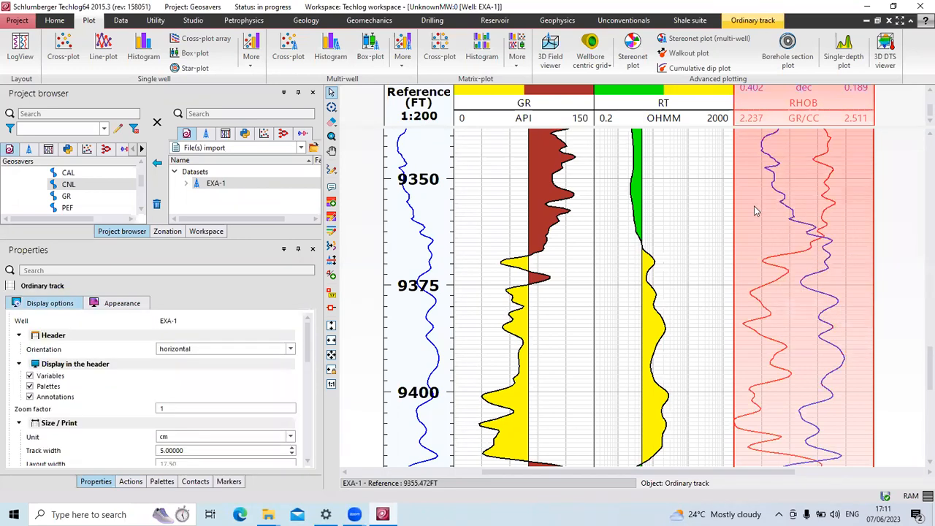
Reselect the CNL and RHOB curves and bring up the RHOB options for adding a fill.
click(722, 244)
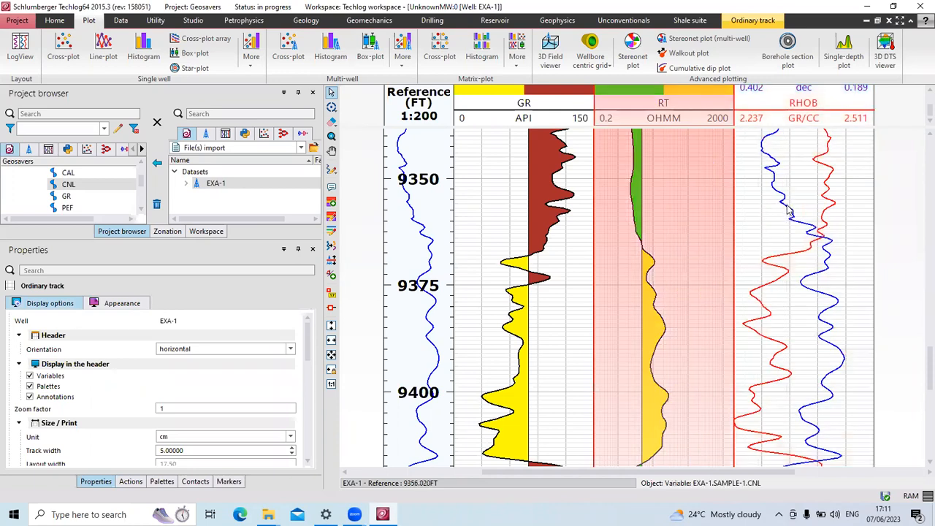
click(787, 212)
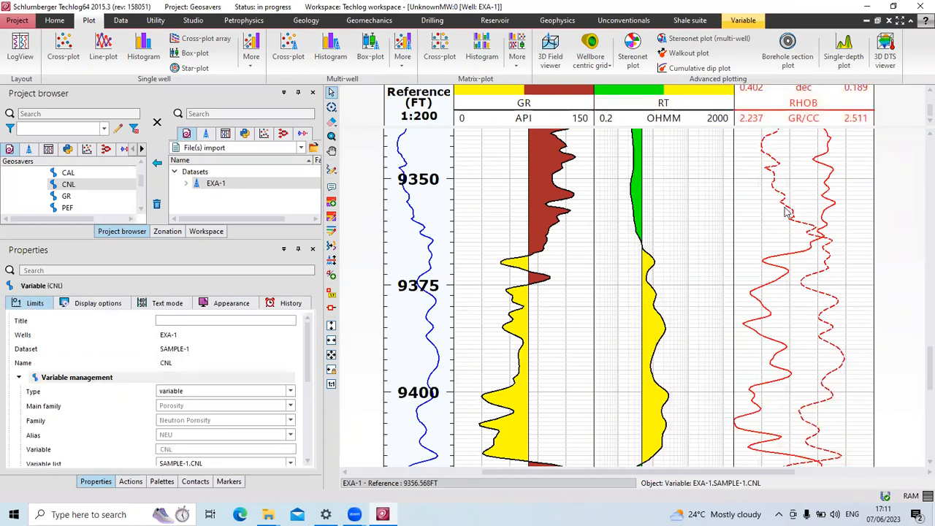
click(830, 212)
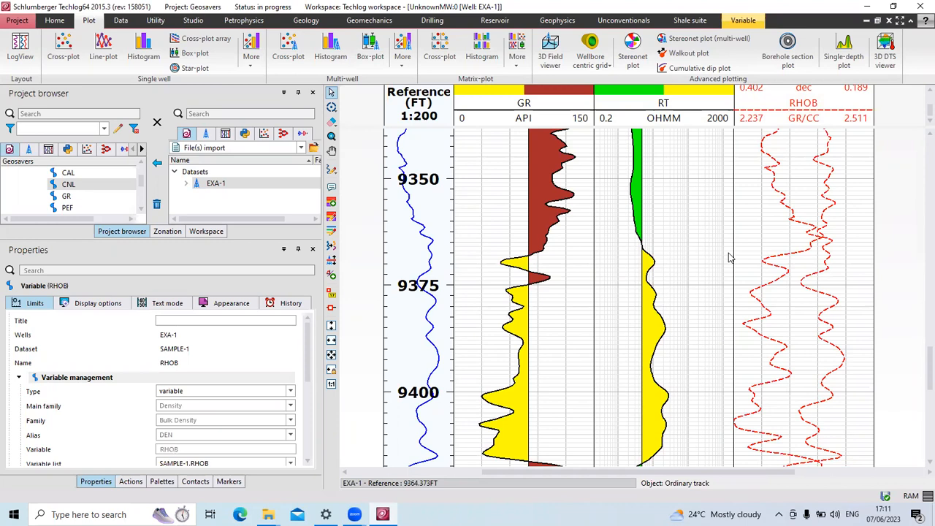
scroll(183, 409, down, 5)
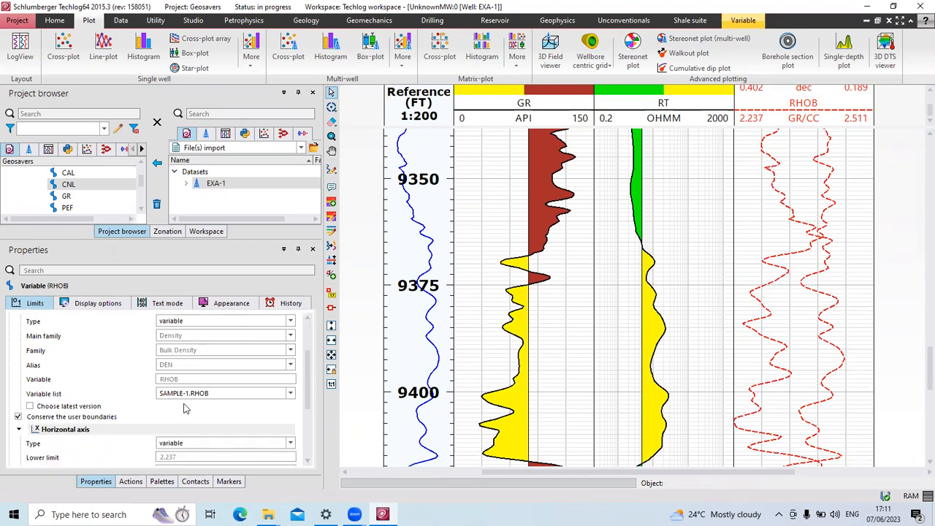
right_click(813, 192)
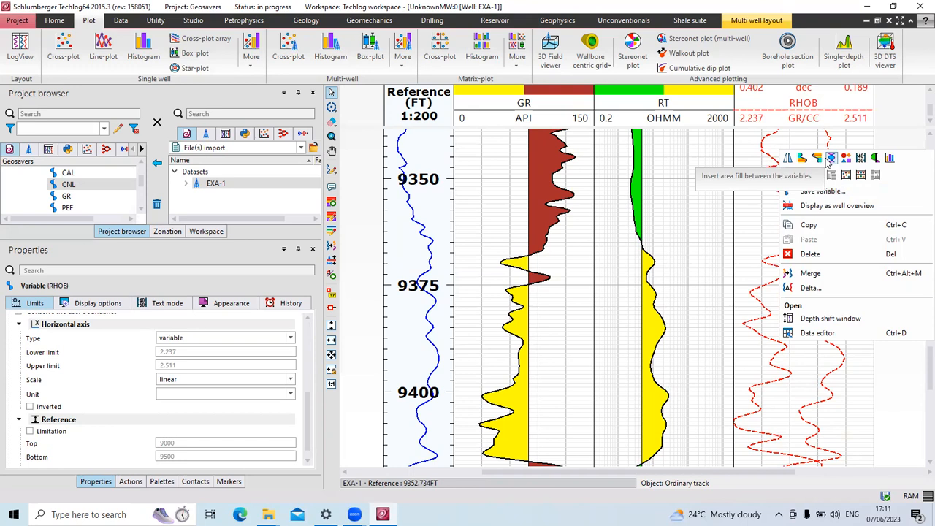
Add a red-over-yellow bi-colour area fill named CNL/RHOB between the CNL and RHOB curves.
click(830, 158)
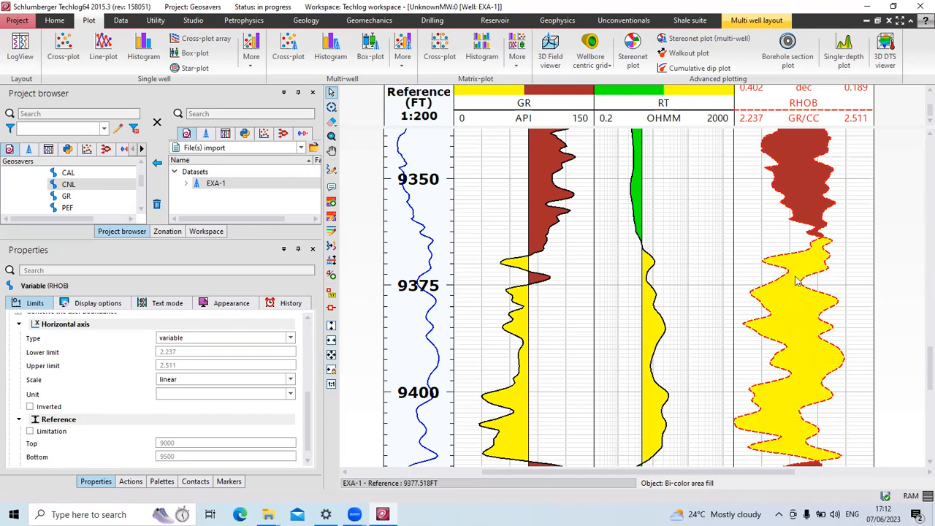
right_click(779, 230)
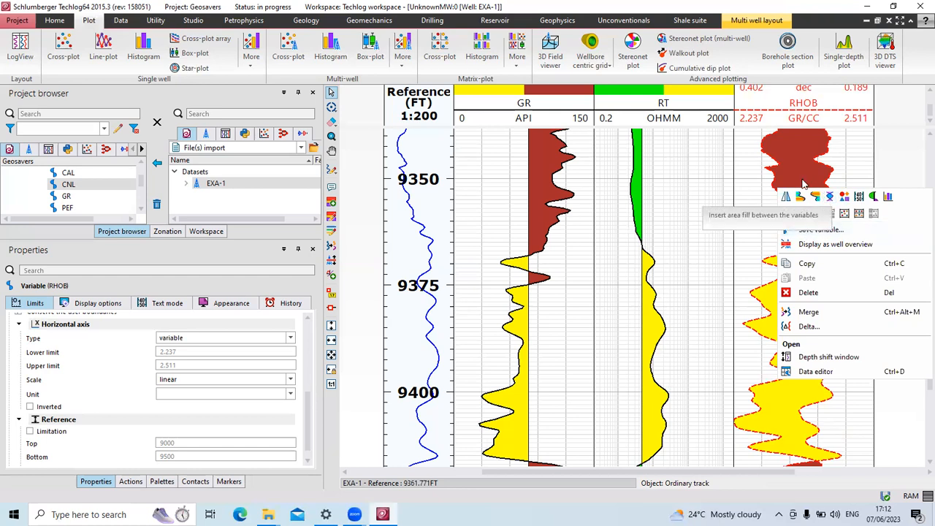
click(830, 197)
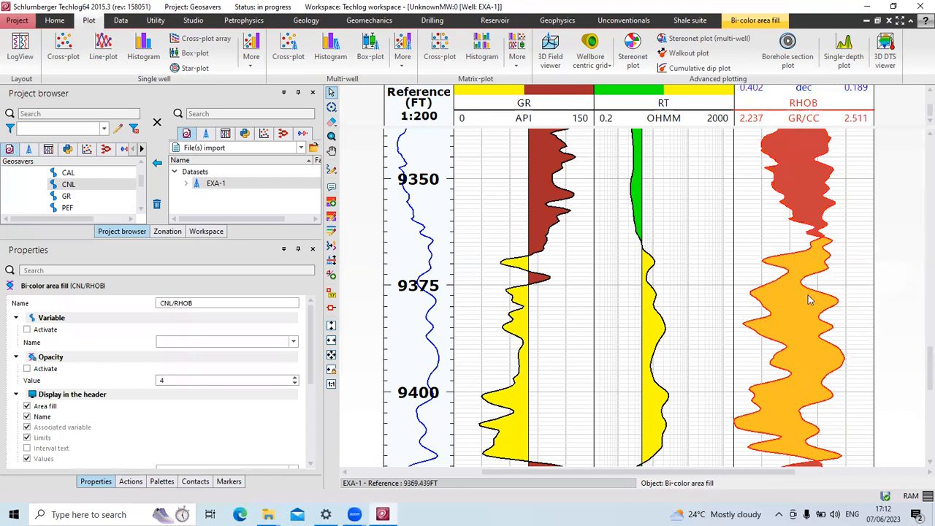
Select the CNL/RHOB bi-color fill in the RHOB track and view its yellow-left, red-right settings.
right_click(807, 196)
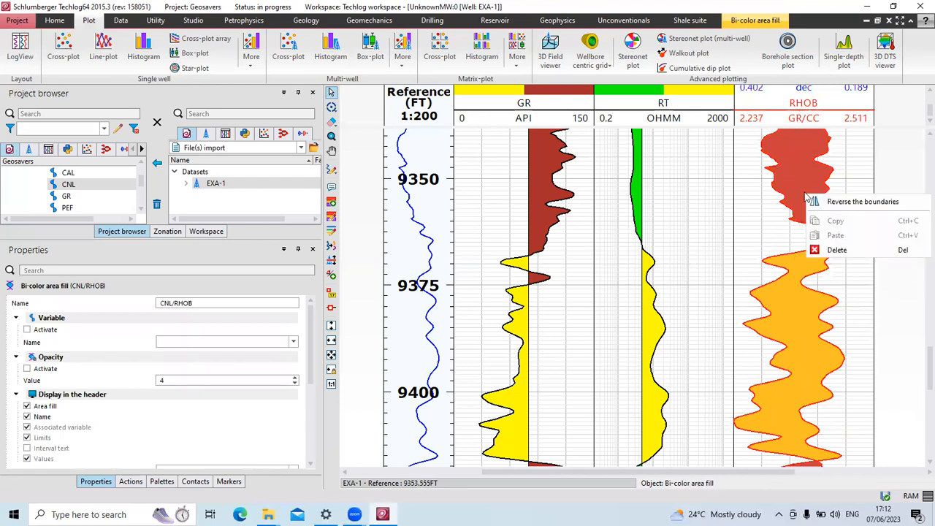
click(767, 236)
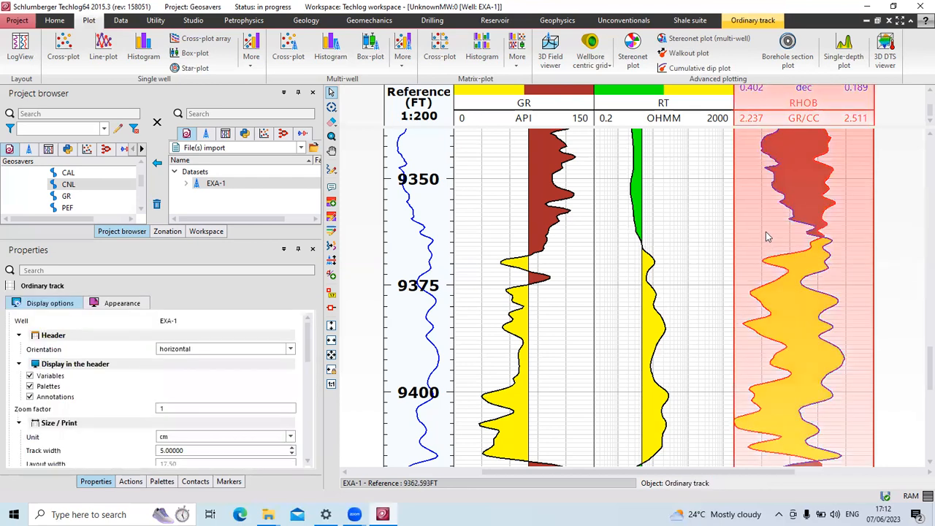
click(698, 278)
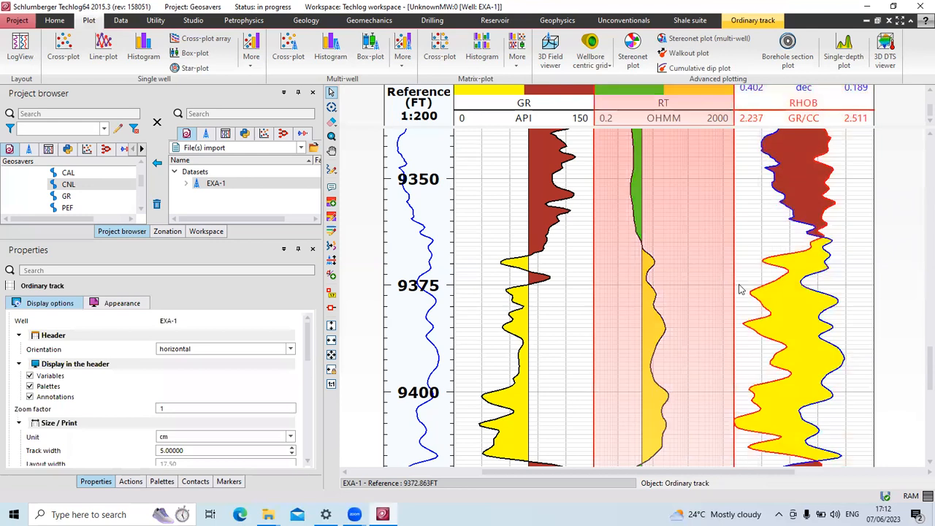
click(789, 305)
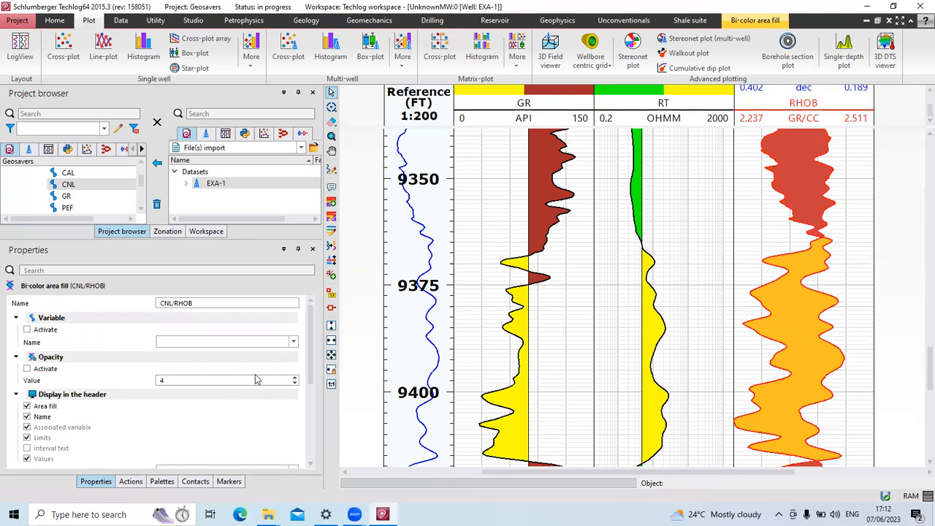
scroll(253, 380, down, 5)
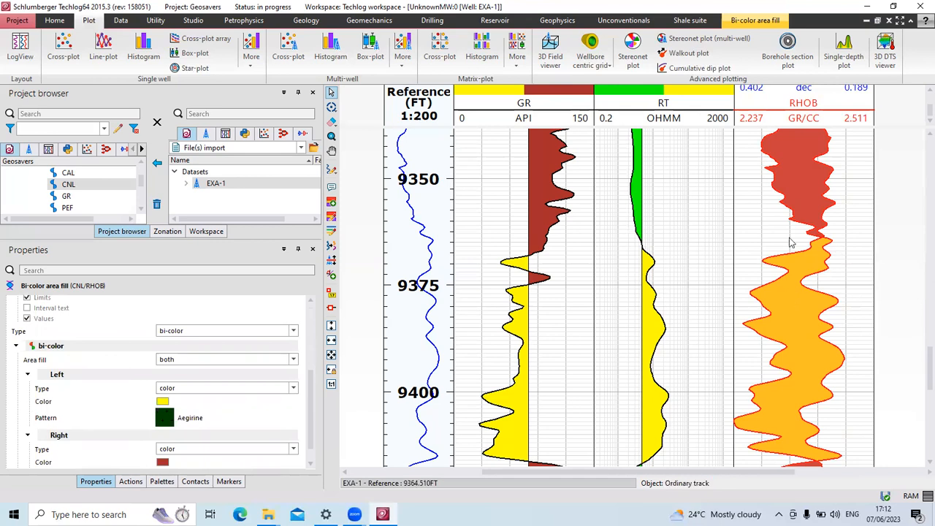
click(799, 327)
click(797, 322)
click(796, 323)
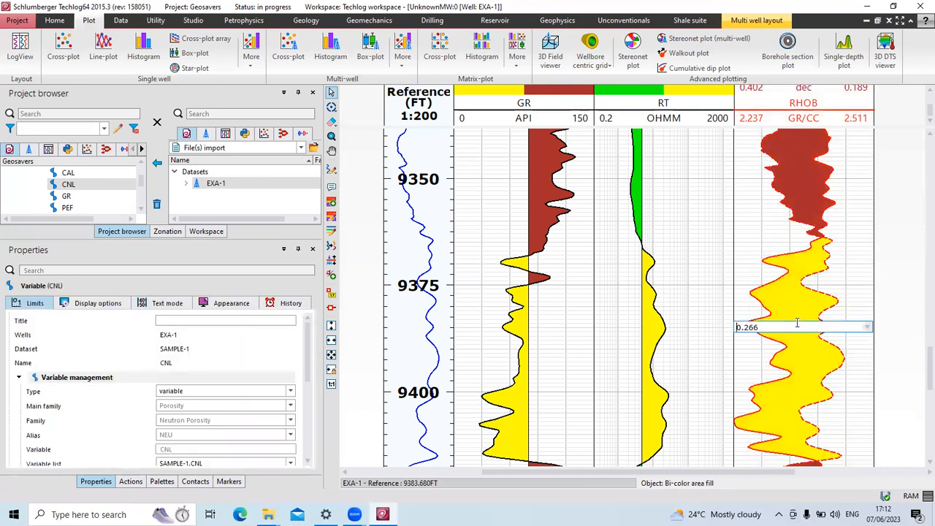
click(789, 307)
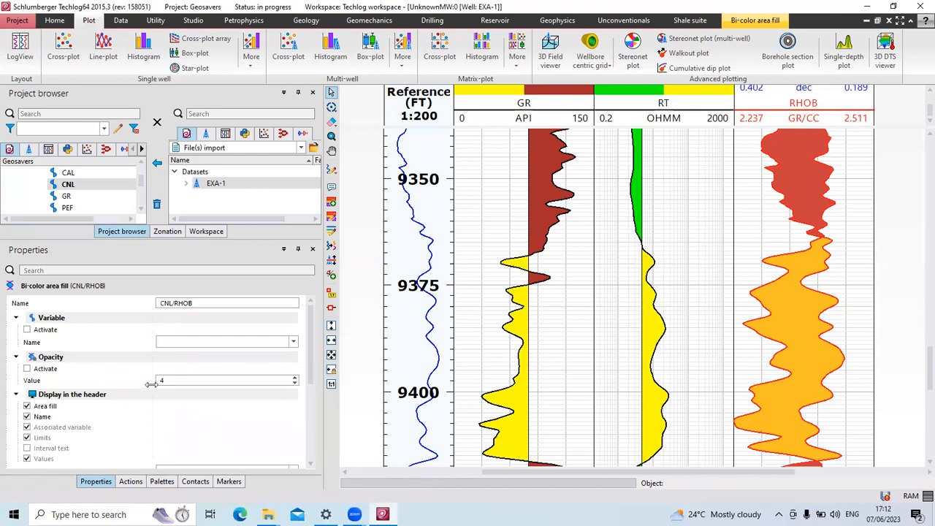
scroll(105, 358, down, 5)
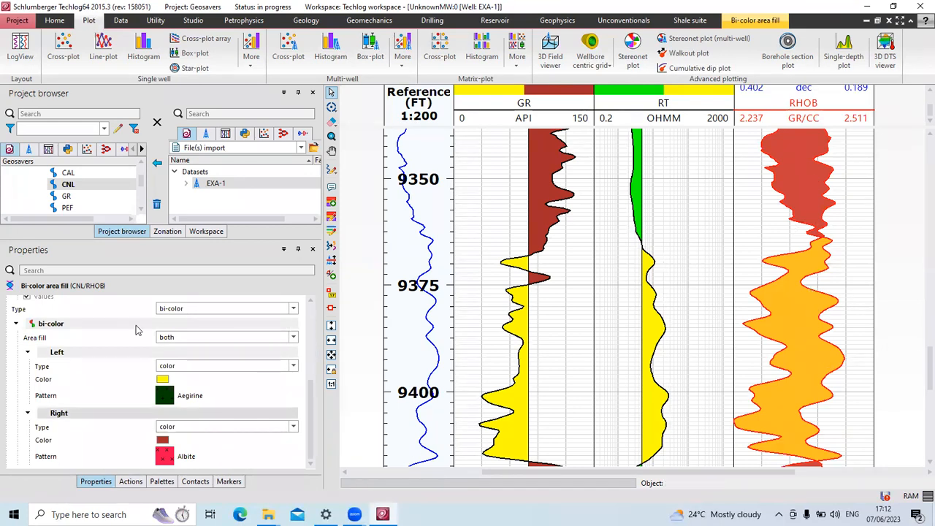
Set the CNL/RHOB fill's left colour to black, keeping the existing pattern.
click(292, 338)
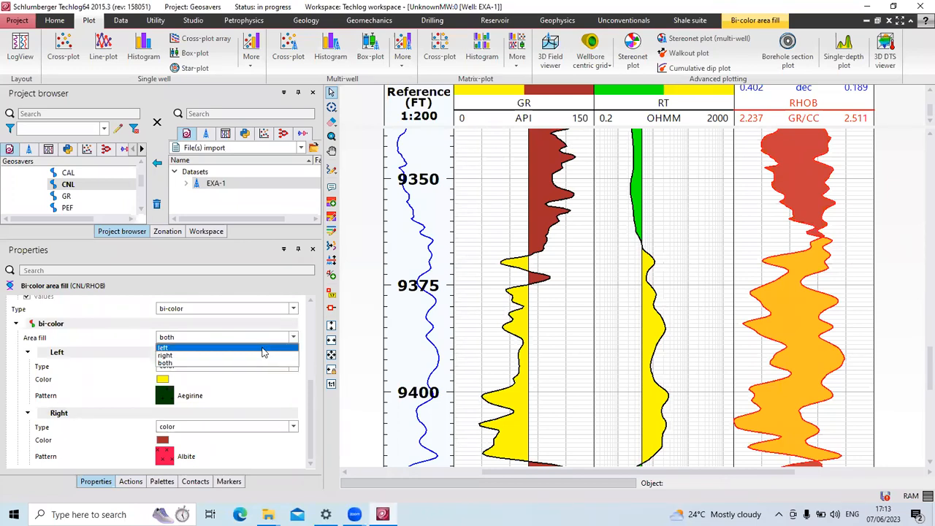
click(241, 362)
click(236, 389)
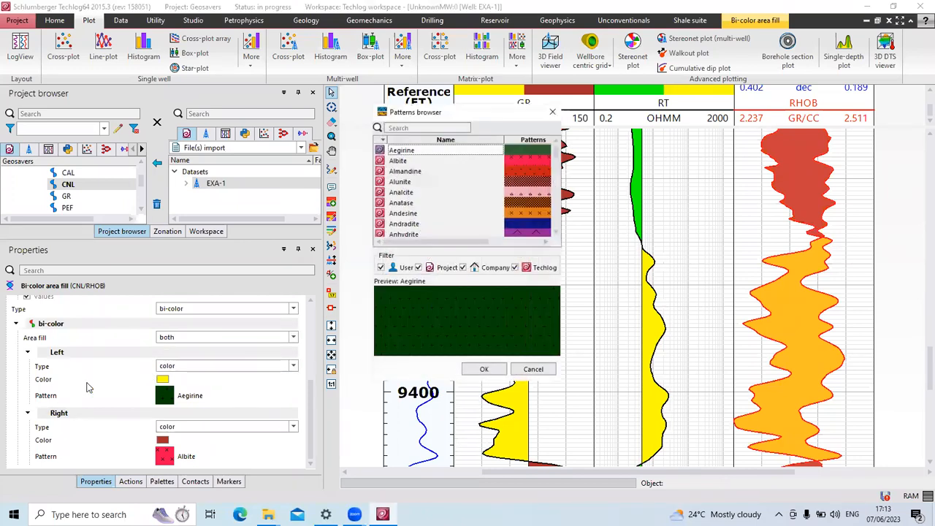
click(552, 114)
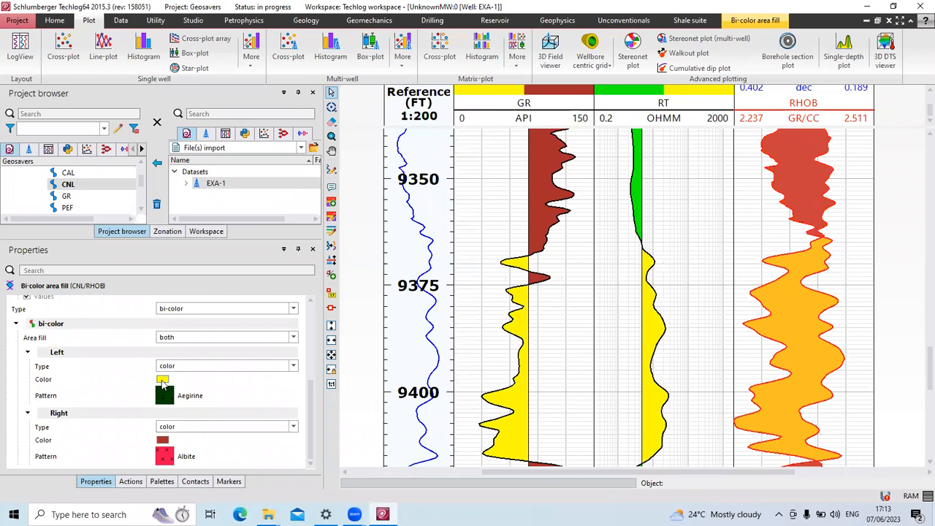
click(162, 382)
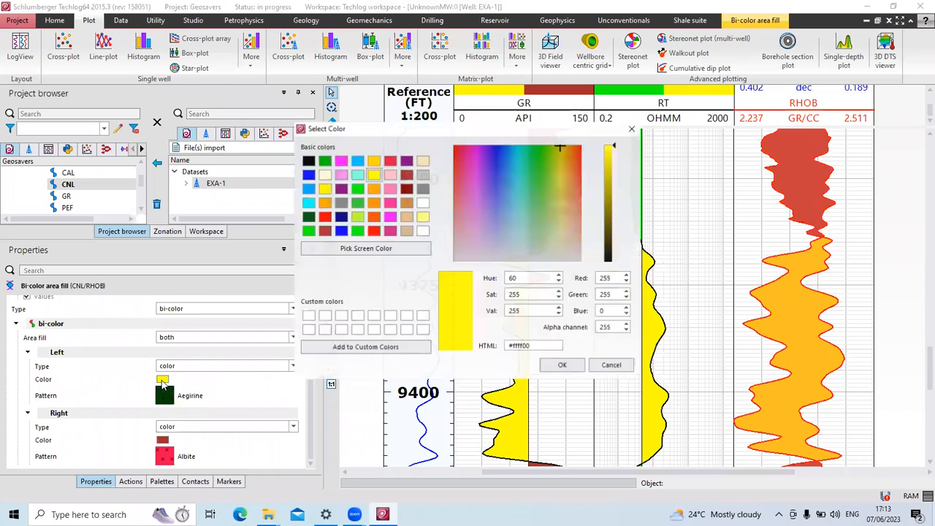
click(307, 161)
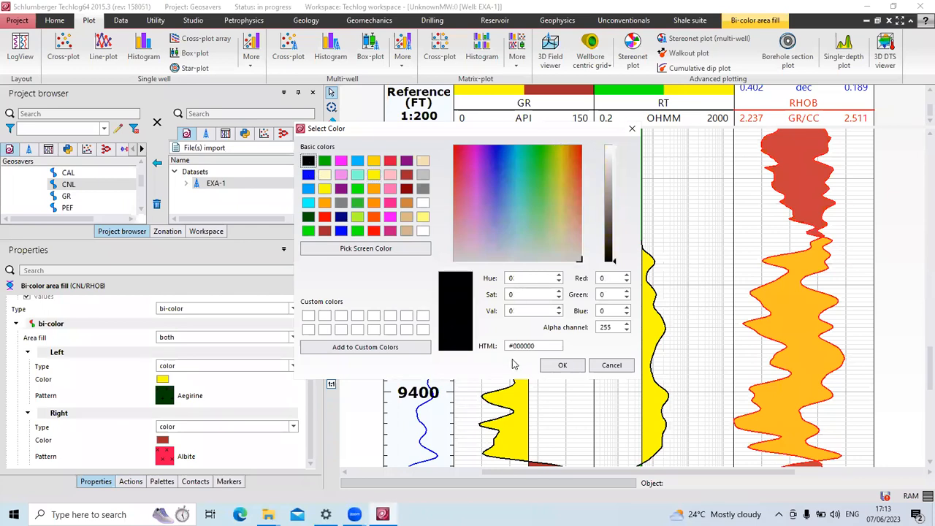
click(561, 365)
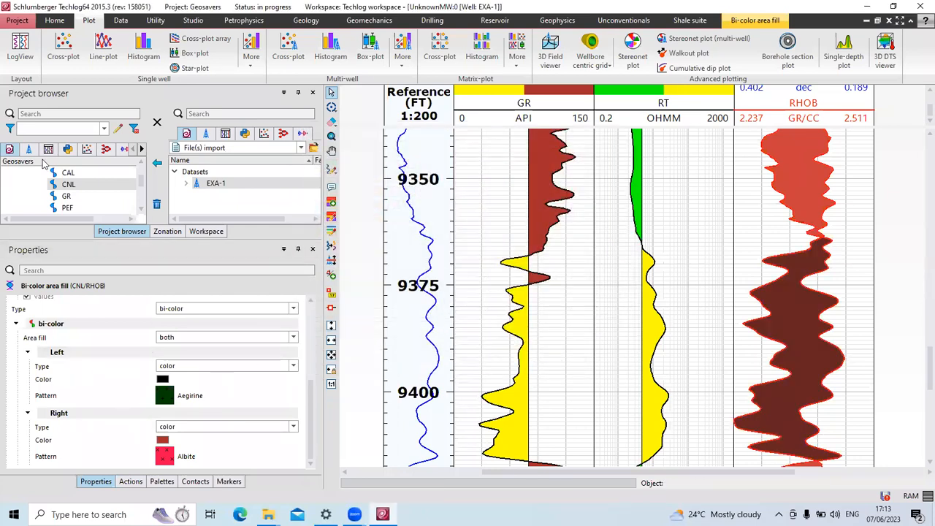
Set the CNL/RHOB Area fill to 'left' and recheck its Left/Right settings.
click(293, 337)
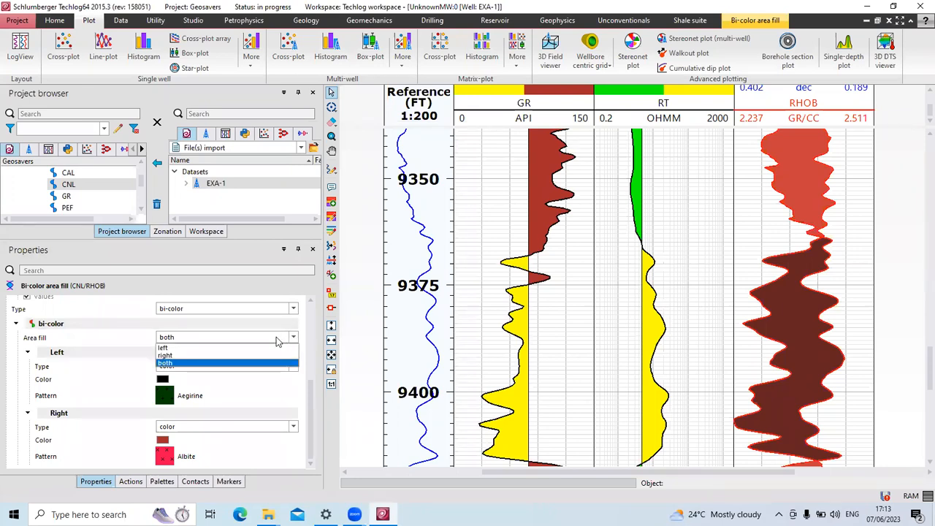
click(226, 354)
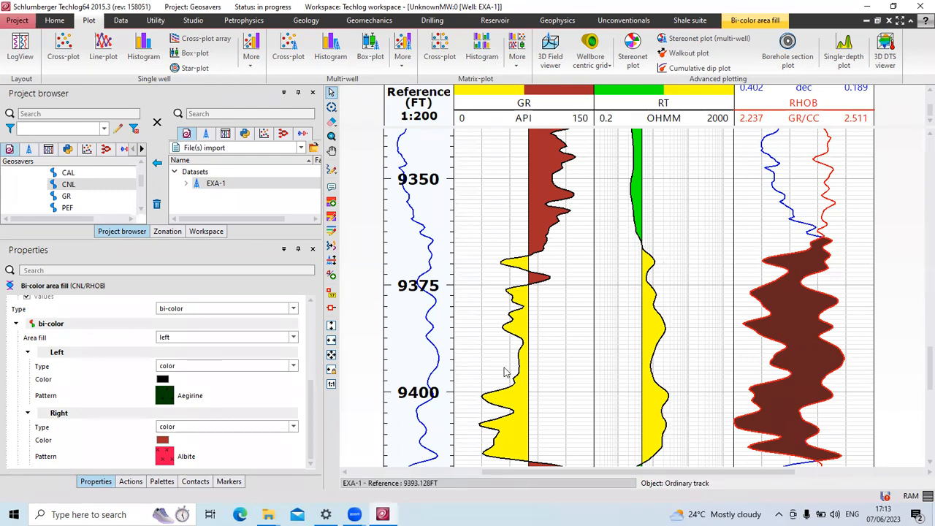
click(837, 267)
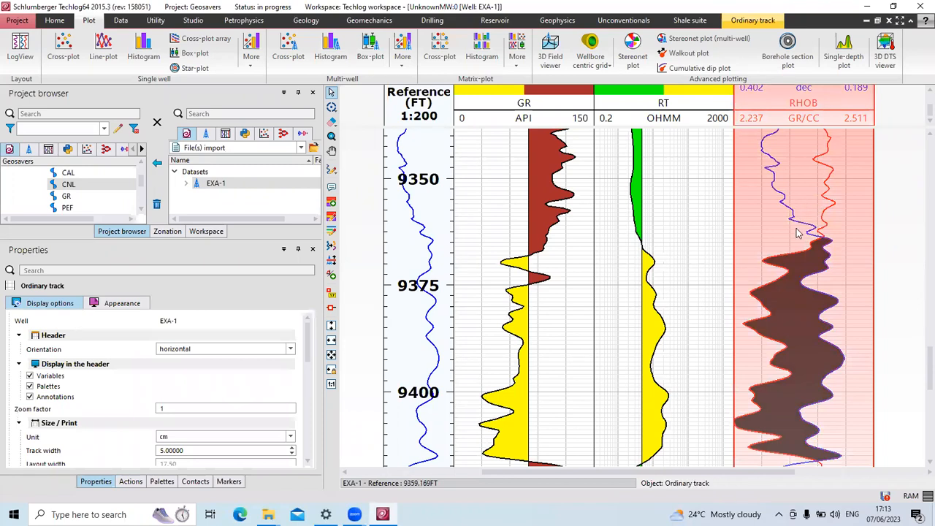
click(789, 306)
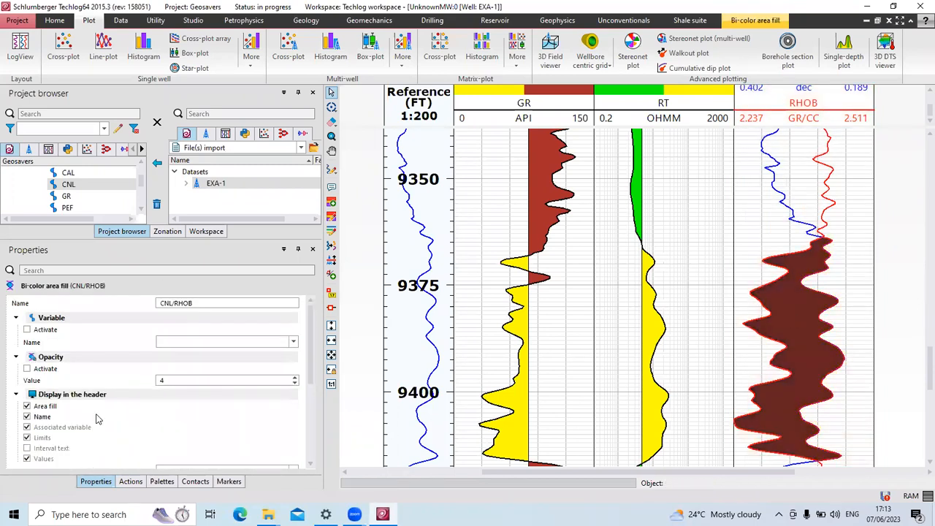
scroll(122, 399, down, 1)
scroll(133, 396, down, 4)
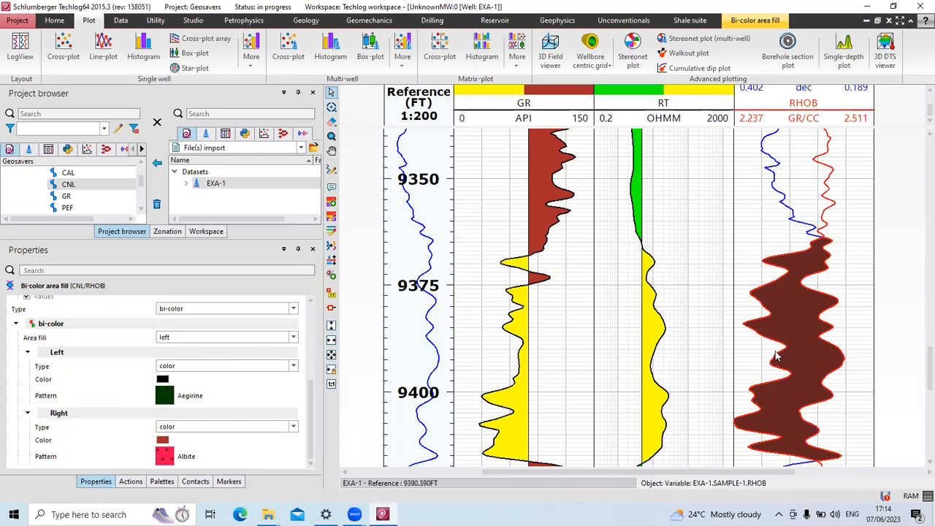
click(297, 344)
click(243, 366)
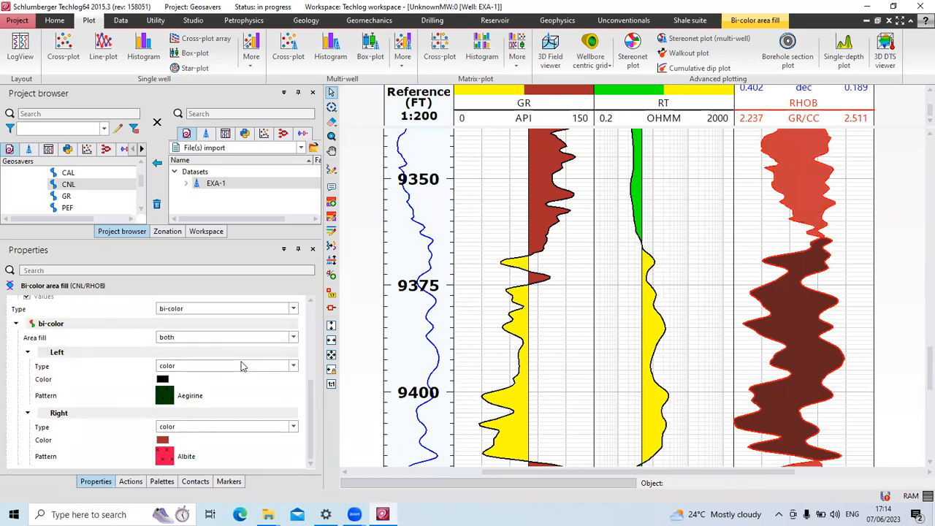
click(293, 338)
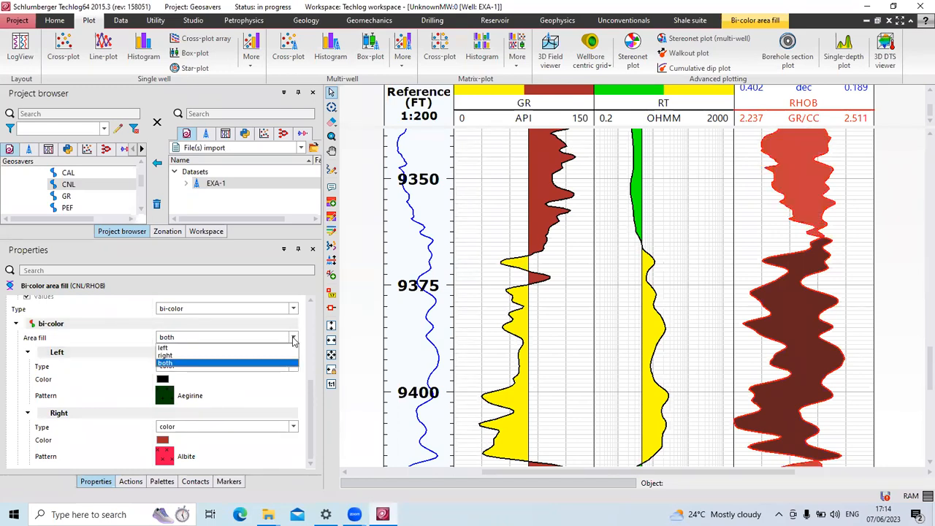
click(228, 355)
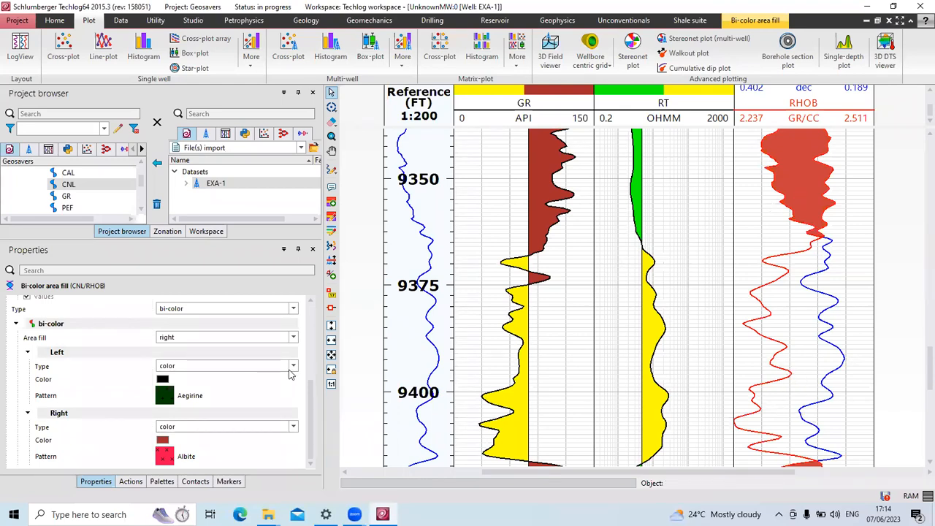
click(292, 338)
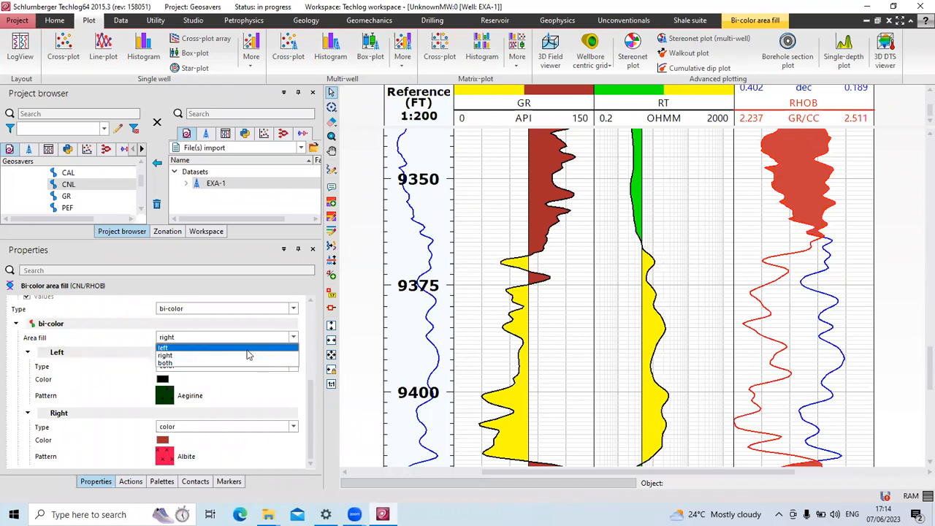
click(219, 348)
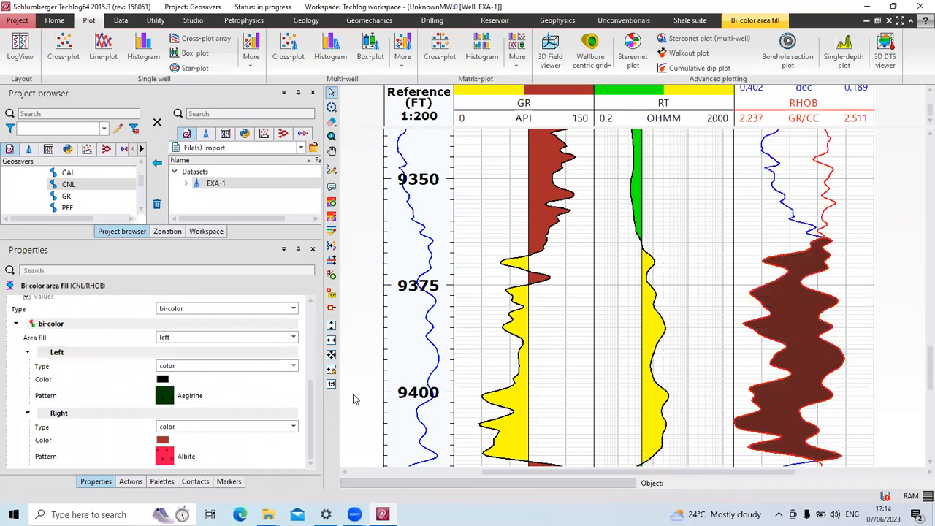
click(883, 344)
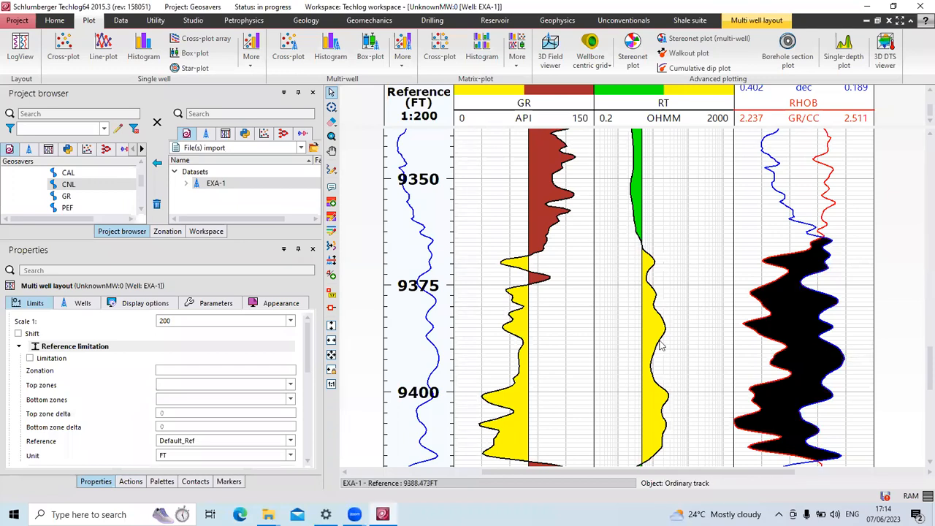
click(407, 338)
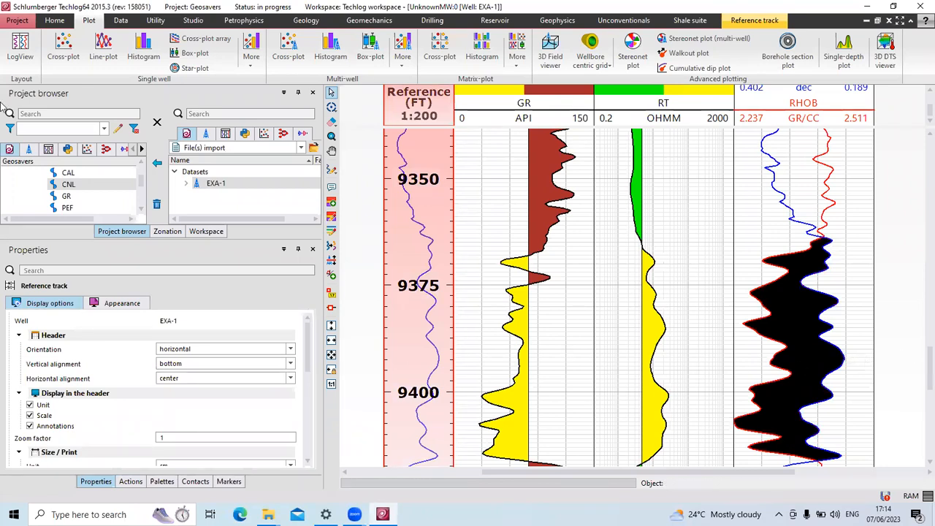
scroll(468, 336, down, 1)
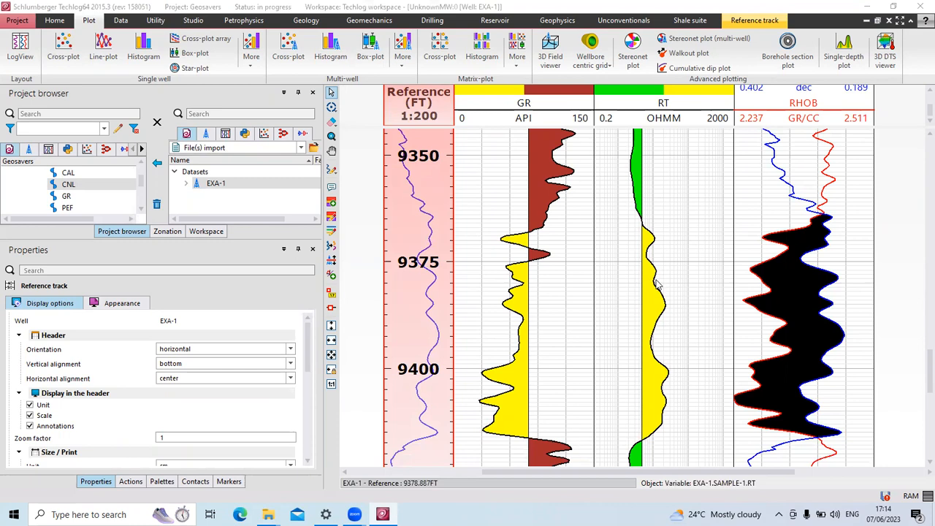
scroll(677, 290, up, 1)
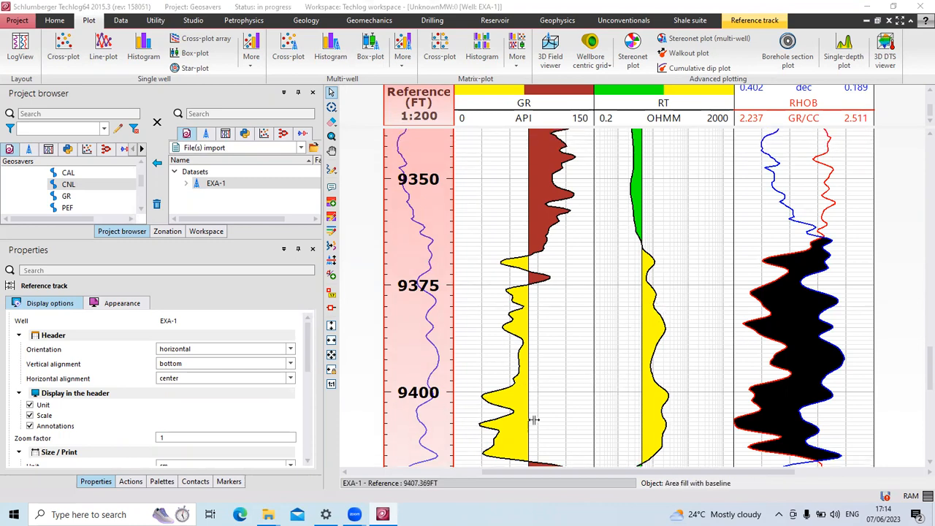
scroll(708, 374, down, 2)
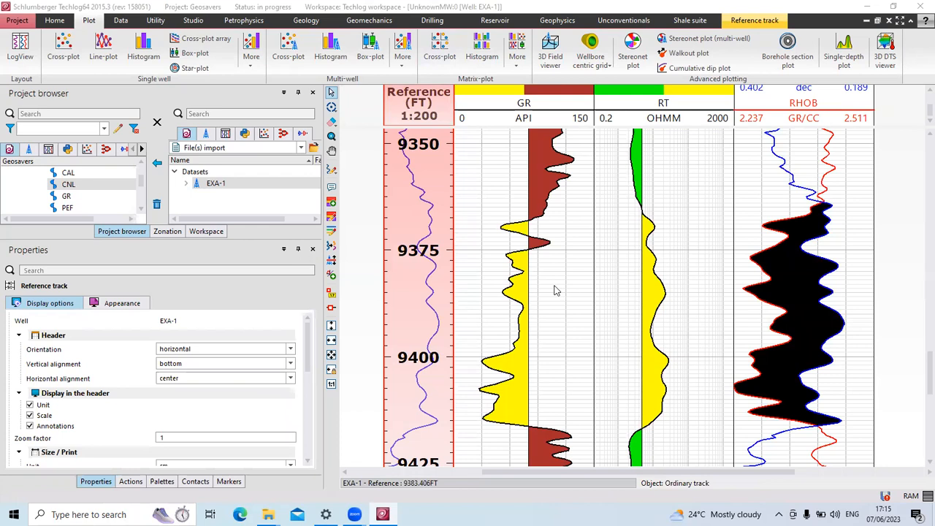
right_click(751, 208)
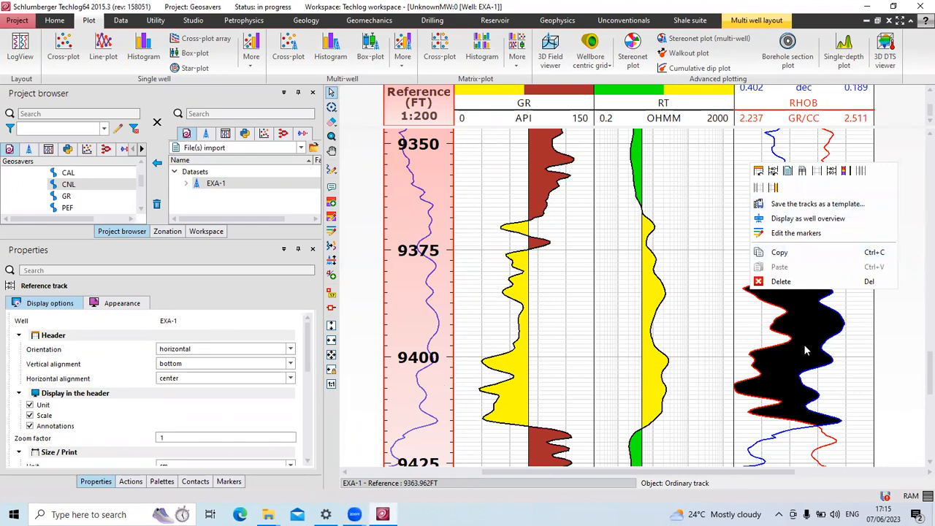
click(757, 328)
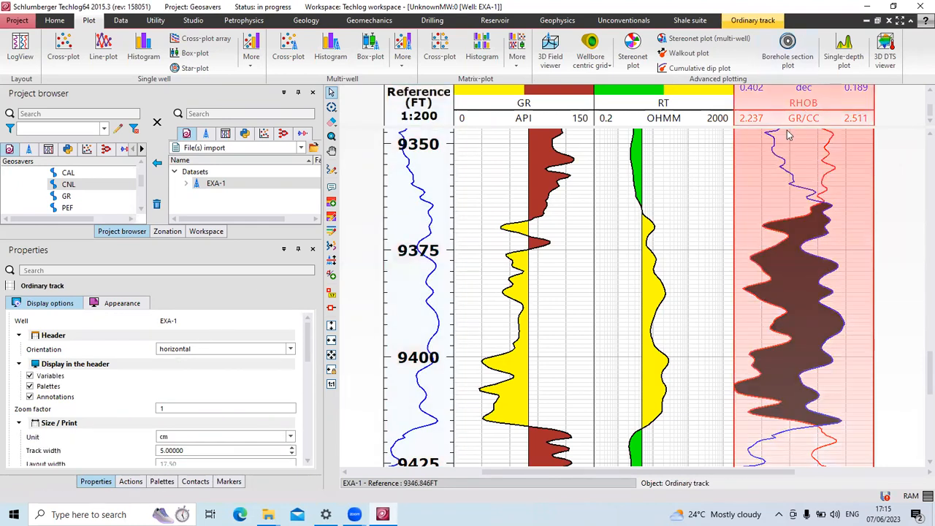
Switch the RHOB horizontal axis to 'user' limits, lower 1.75 and upper 2.75 GR/CC.
double_click(834, 172)
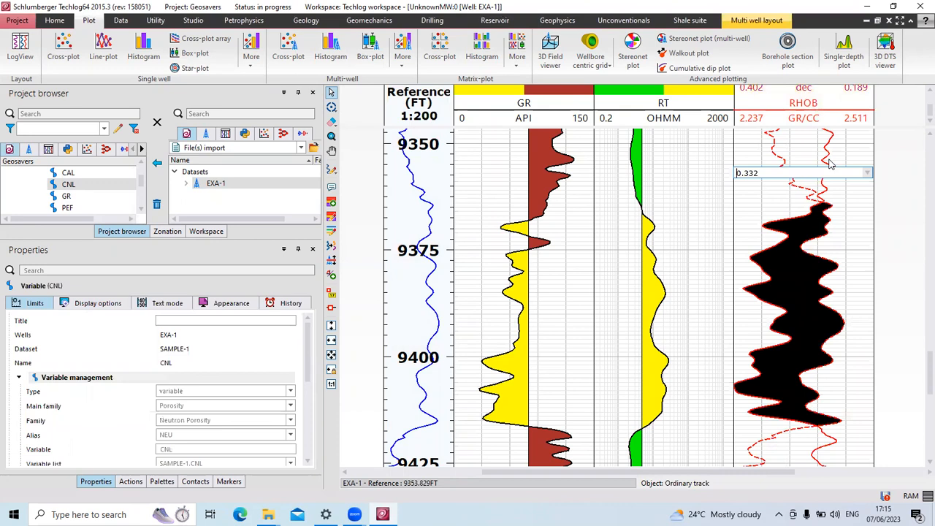
click(830, 165)
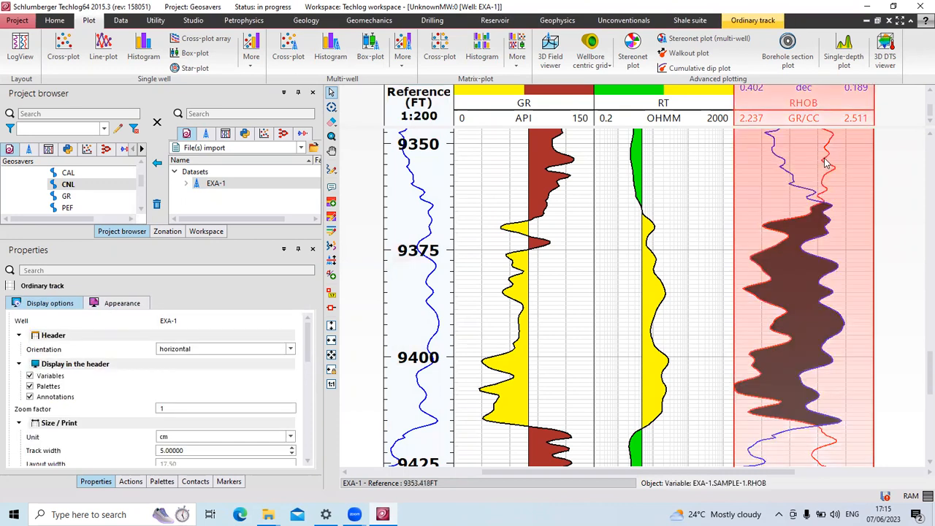
click(827, 163)
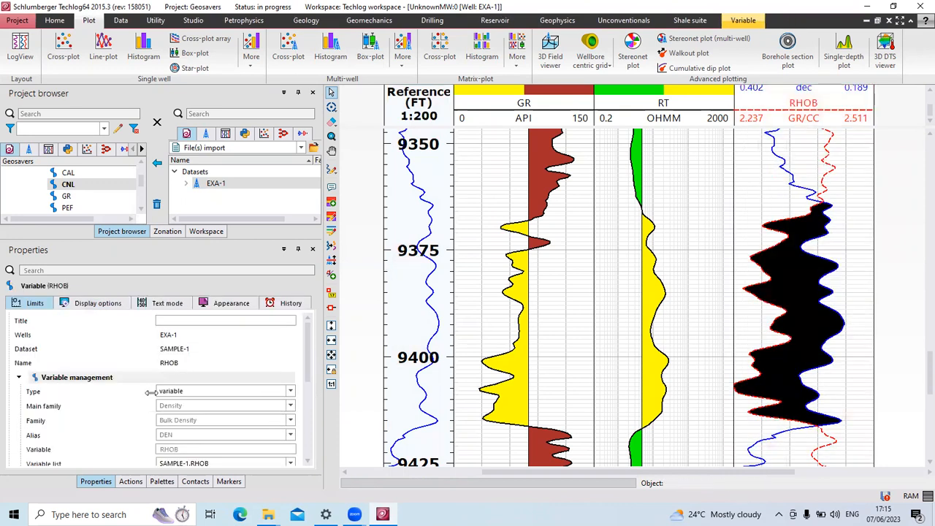
scroll(174, 415, down, 3)
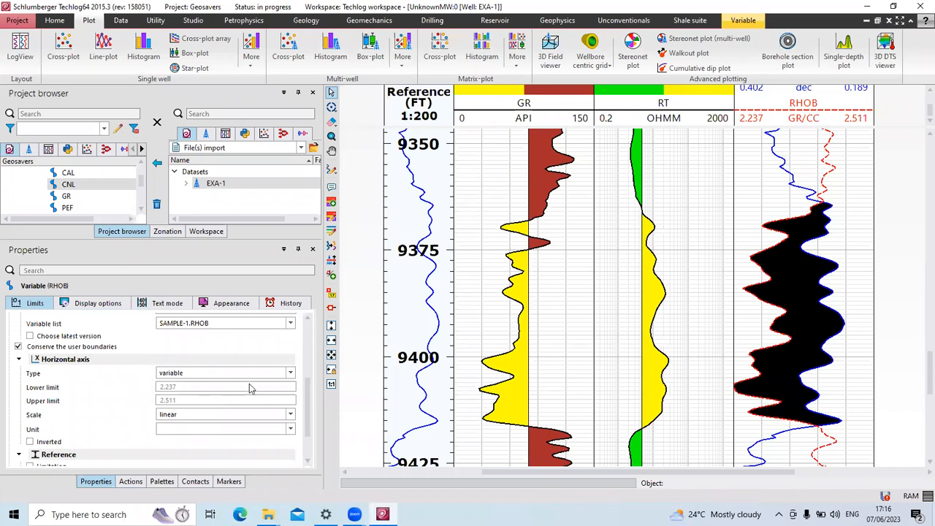
click(290, 374)
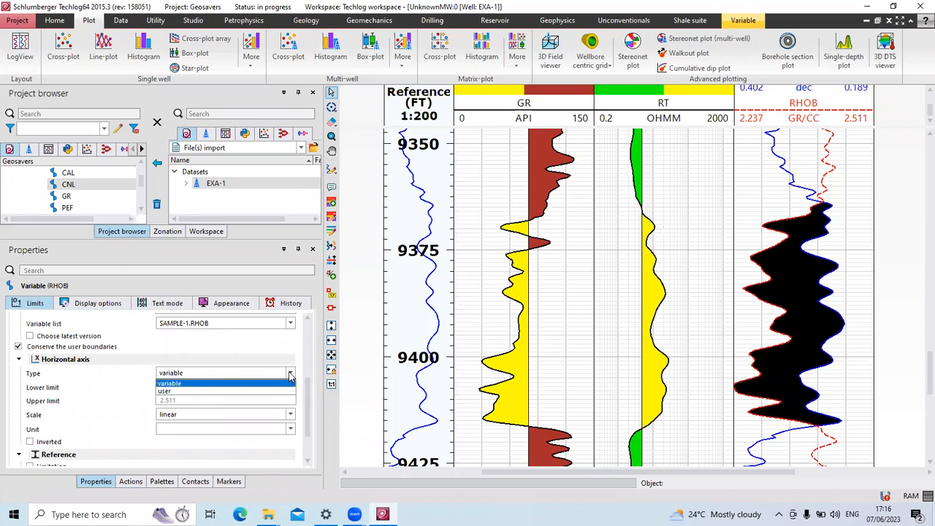
click(248, 388)
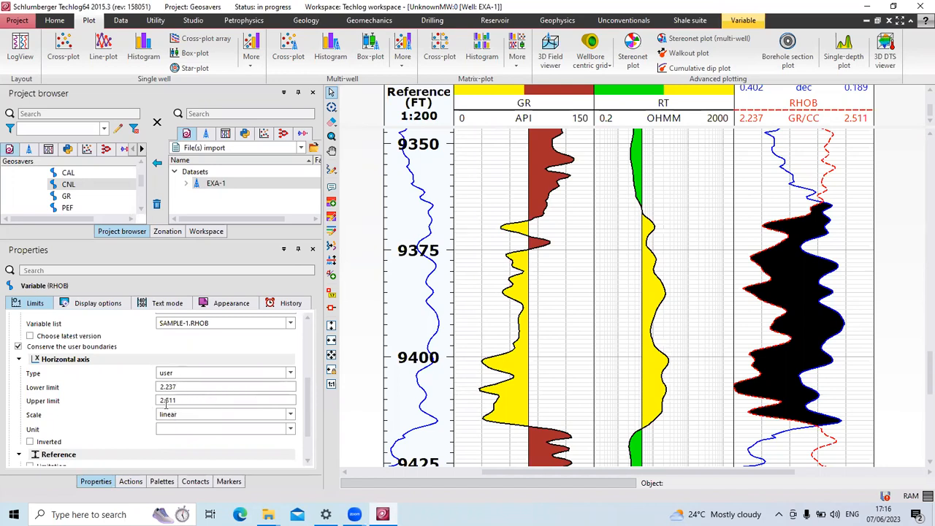
drag(183, 387, 159, 389)
key(BackSpace)
text(1.75)
drag(186, 400, 148, 403)
text(2)
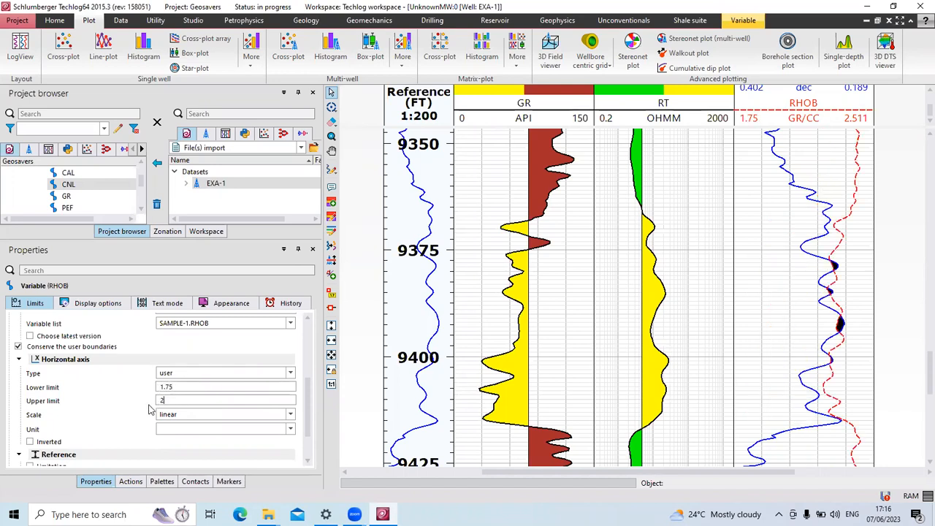
text(.75)
click(366, 385)
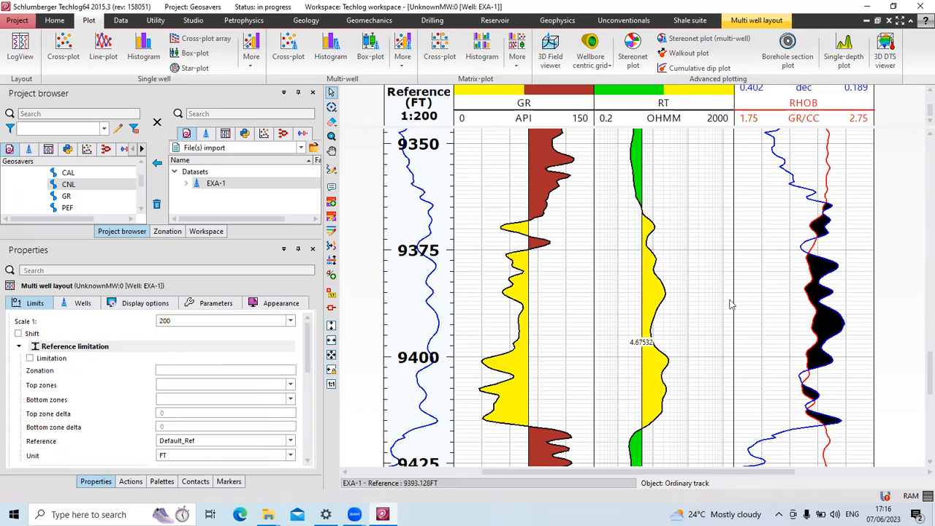
click(828, 187)
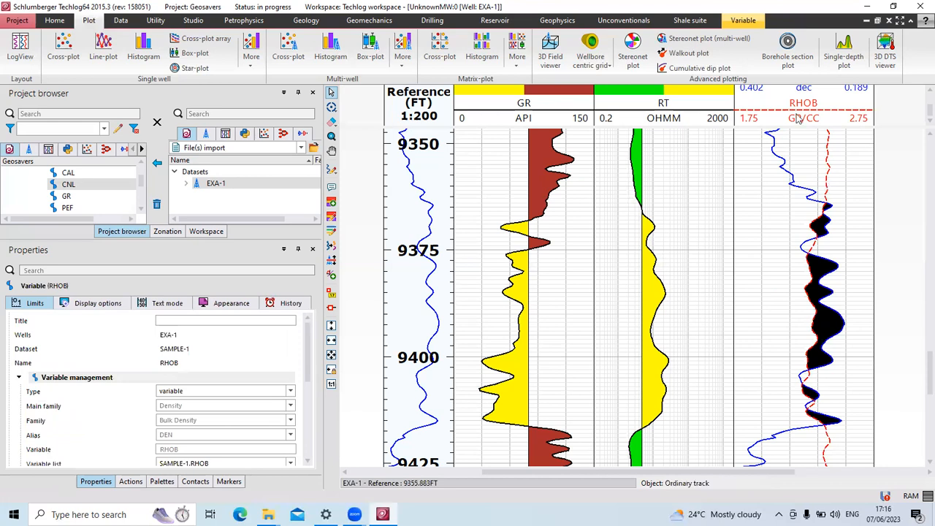
scroll(225, 438, down, 2)
scroll(225, 438, down, 2)
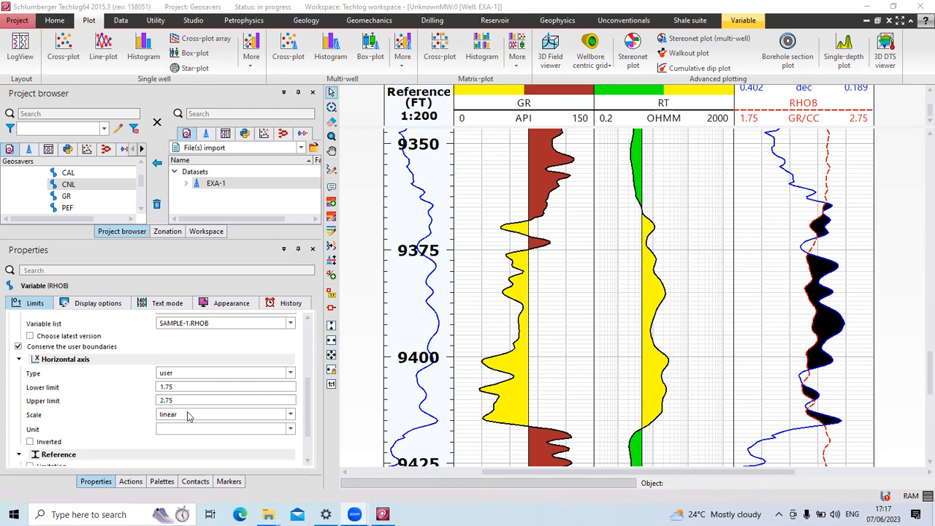
Switch the CNL horizontal axis to 'user' limits, lower 0.6 and upper 0 dec.
click(799, 190)
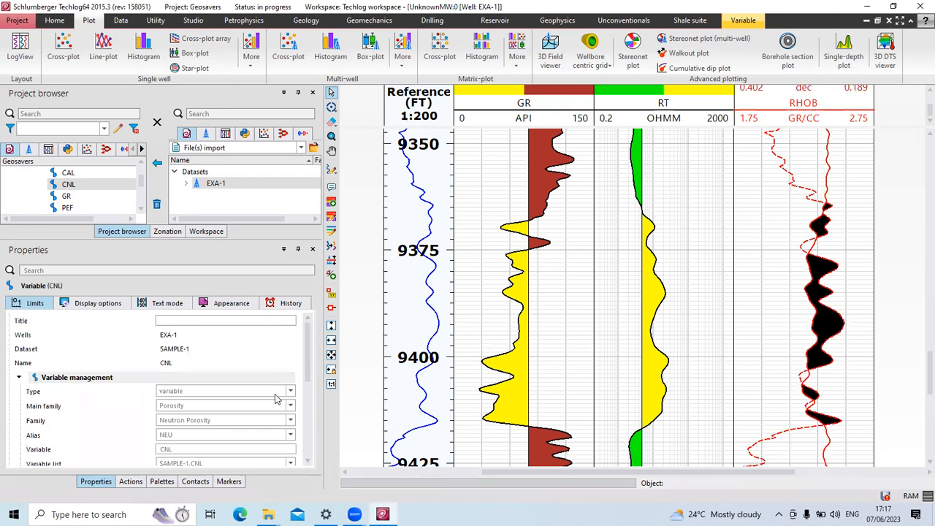
scroll(270, 404, down, 5)
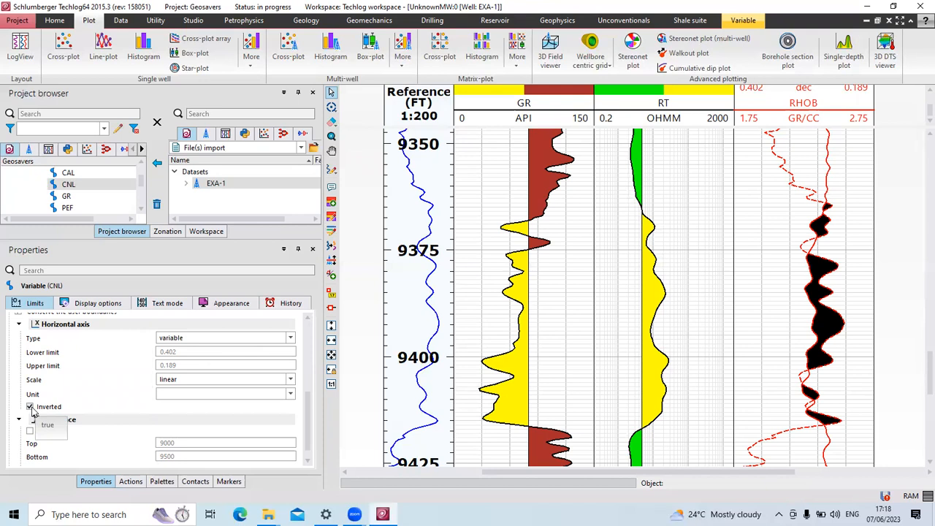
click(290, 339)
click(269, 355)
drag(209, 352, 156, 358)
text(0)
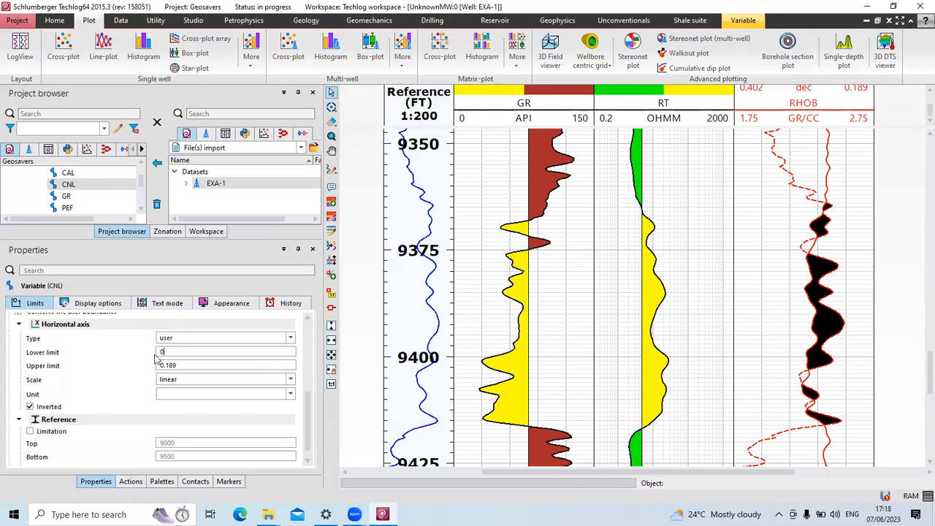
text(.6)
drag(186, 366, 156, 368)
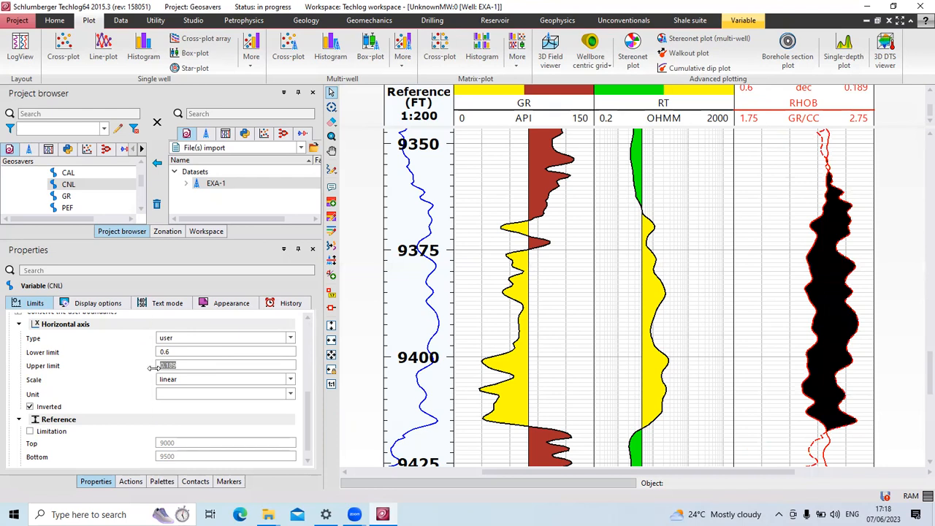
text(0)
click(348, 418)
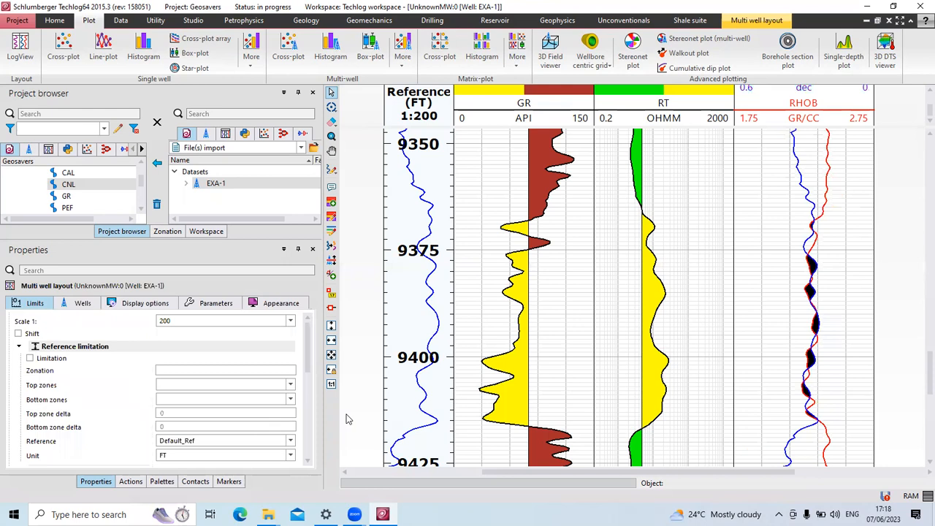
scroll(178, 389, down, 5)
scroll(179, 401, up, 4)
scroll(143, 380, up, 1)
scroll(143, 381, down, 6)
scroll(143, 385, up, 6)
Try CNL axis limits of 0.45 lower and -0.15 upper.
click(78, 302)
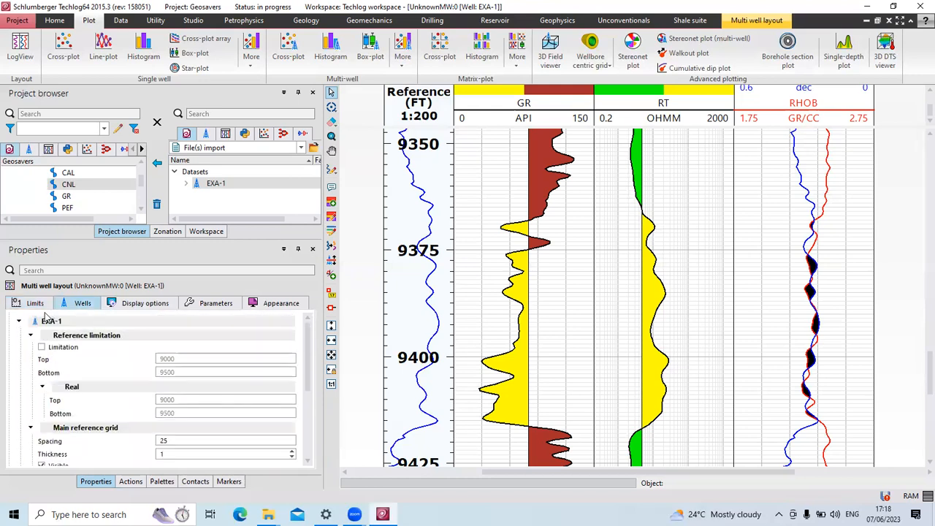
click(810, 204)
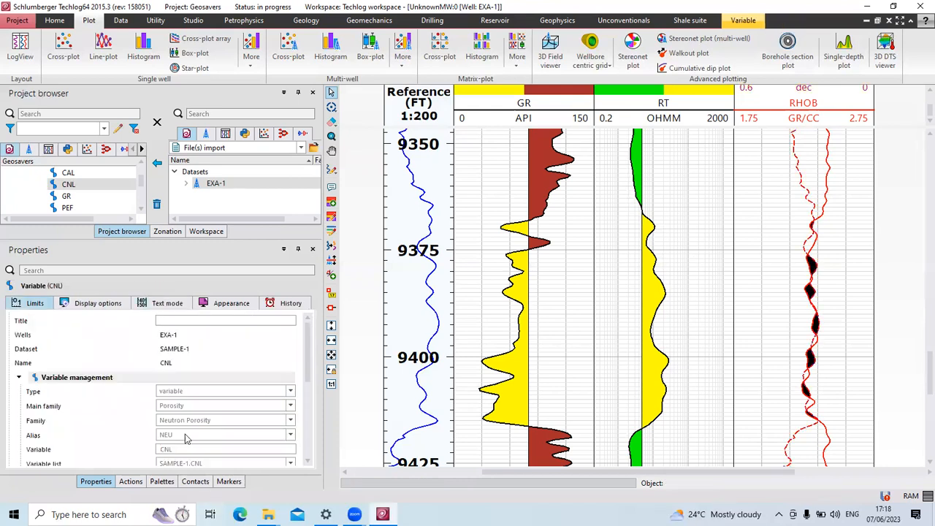
scroll(194, 418, down, 3)
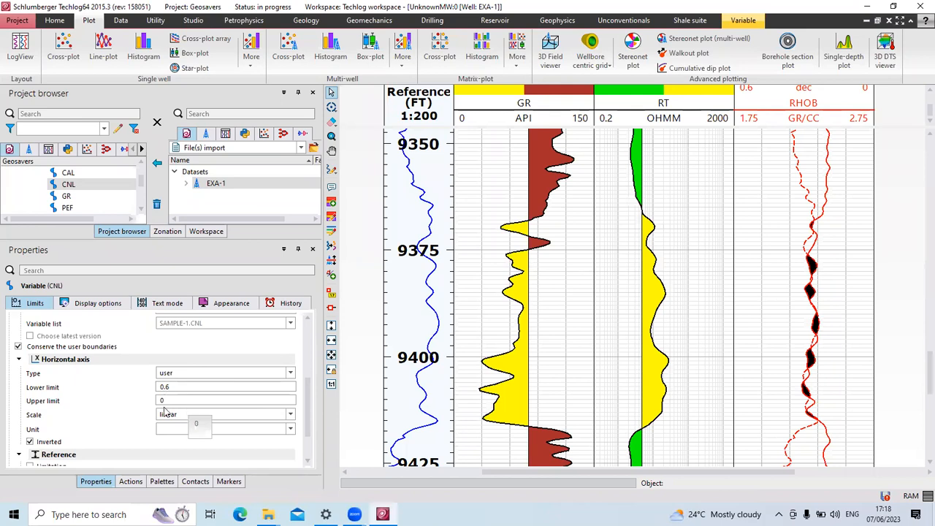
click(184, 401)
key(BackSpace)
text(-0.15)
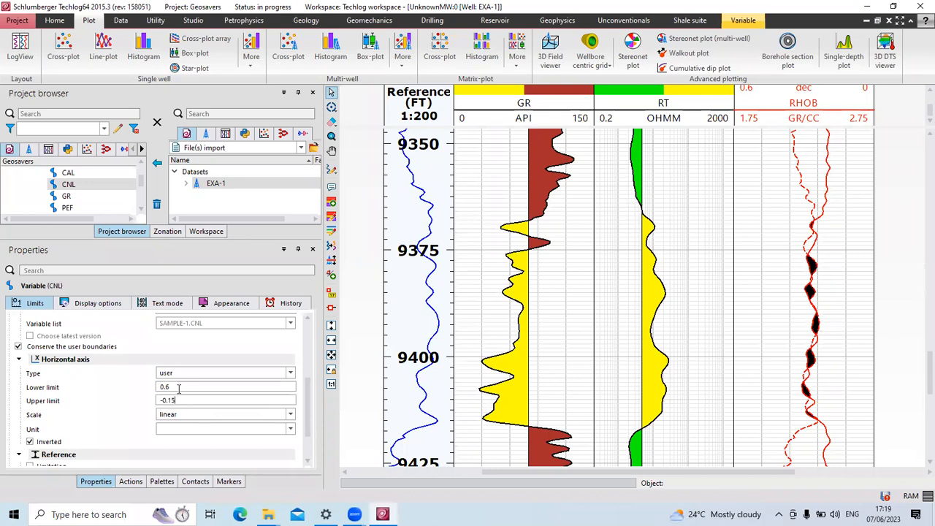
click(177, 388)
key(BackSpace)
text(45)
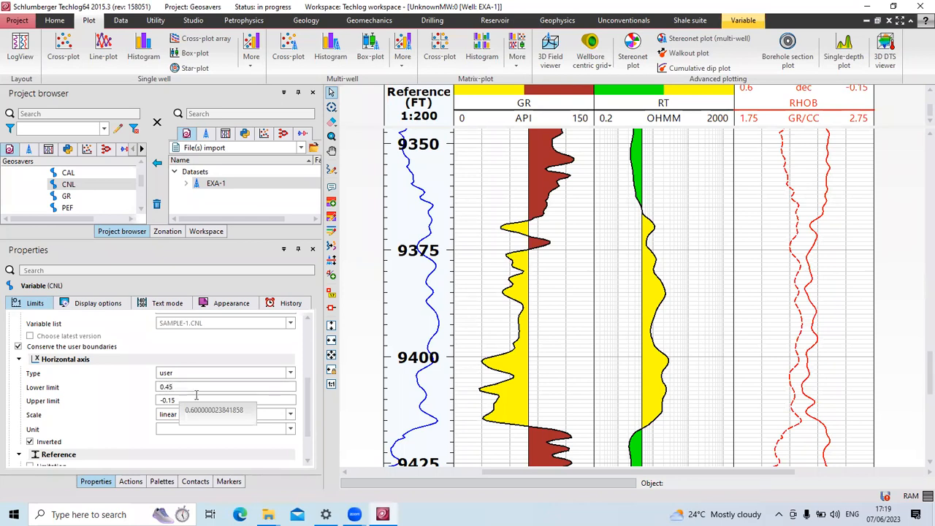
click(279, 401)
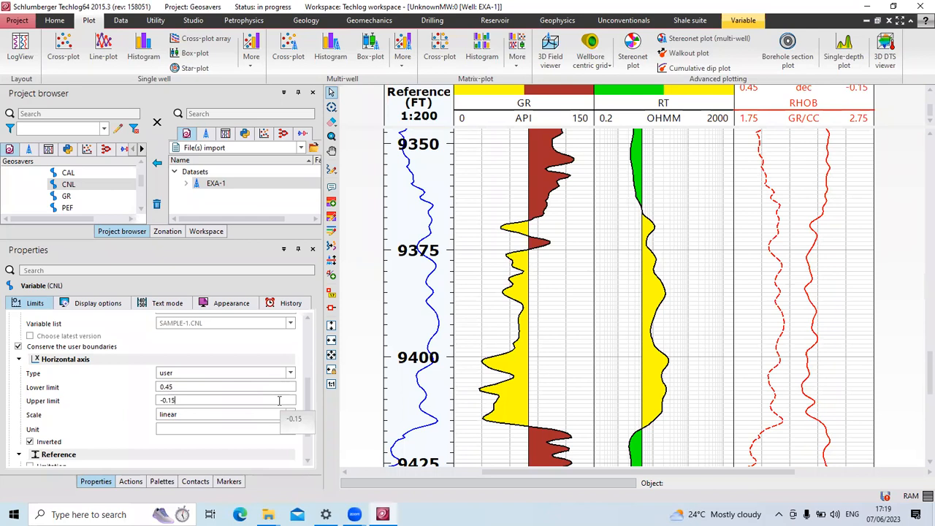
Restore CNL limits to 0.6 and 0, then review RT's 0.2–2000 OHMM limits.
key(BackSpace)
key(BackSpace)
key(BackSpace)
key(BackSpace)
key(BackSpace)
text(0)
click(205, 388)
key(BackSpace)
key(BackSpace)
key(BackSpace)
text(.6)
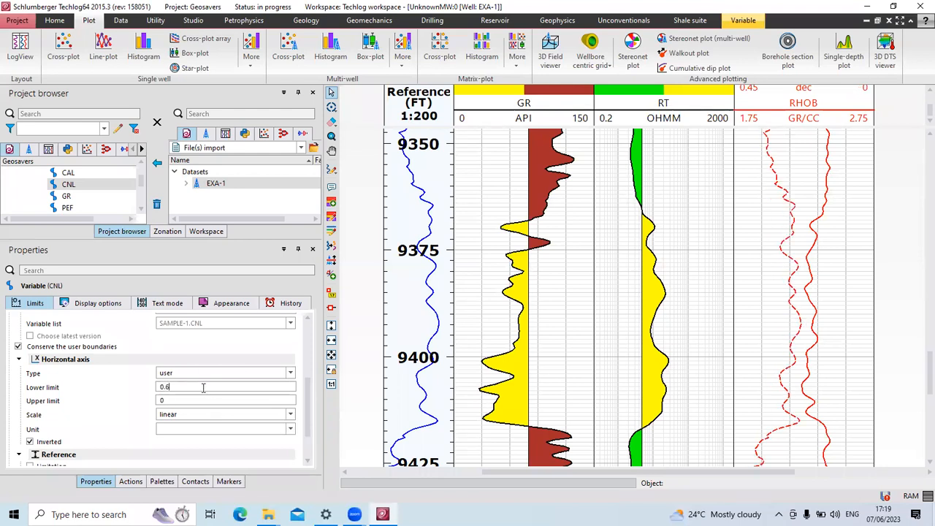
key(Return)
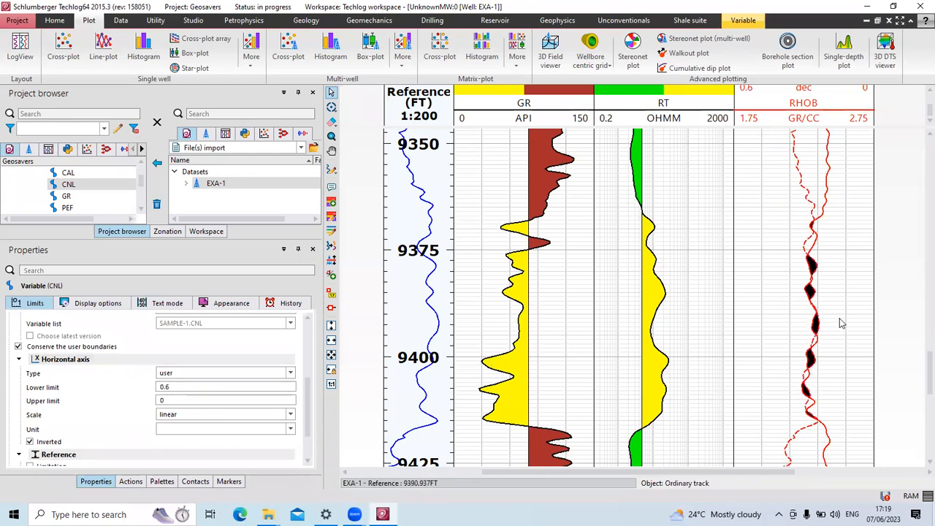
click(655, 262)
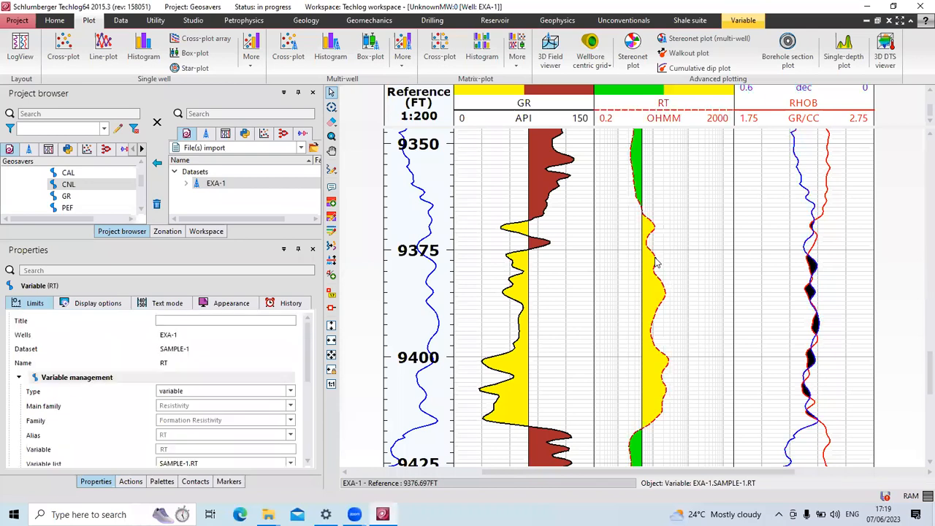
scroll(199, 409, down, 5)
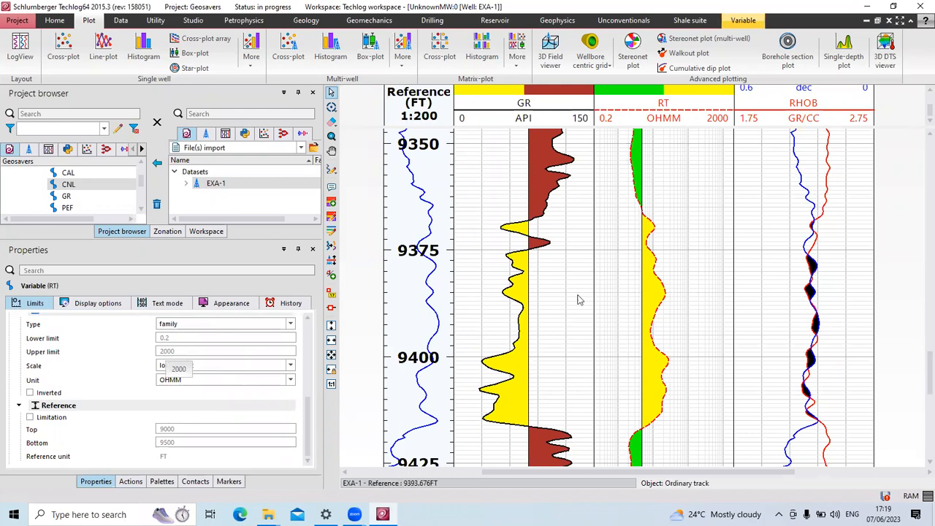
scroll(618, 278, down, 3)
scroll(614, 292, down, 4)
scroll(609, 301, up, 6)
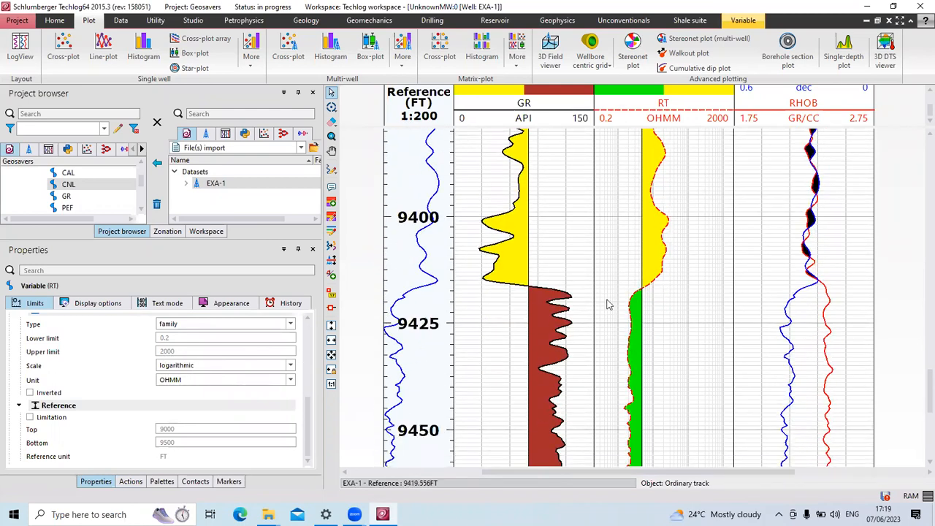
scroll(606, 306, up, 2)
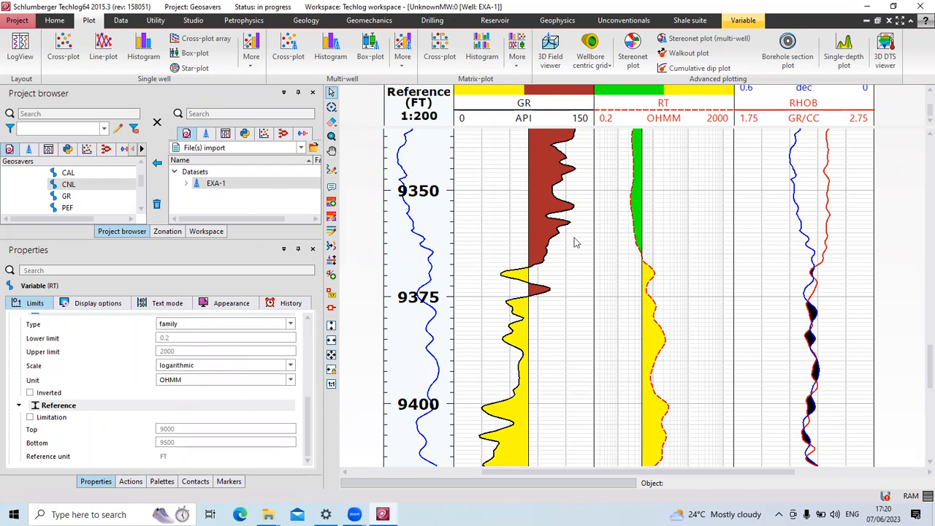
Select the RHOB track and browse its Display options down to Zones while scrolling the log.
click(714, 339)
click(850, 347)
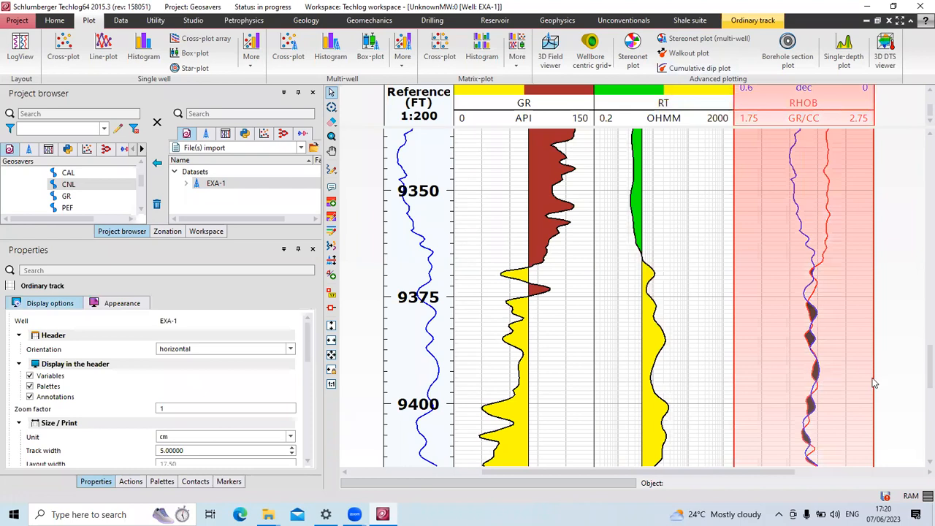
scroll(844, 374, down, 1)
scroll(840, 374, up, 3)
scroll(829, 373, up, 6)
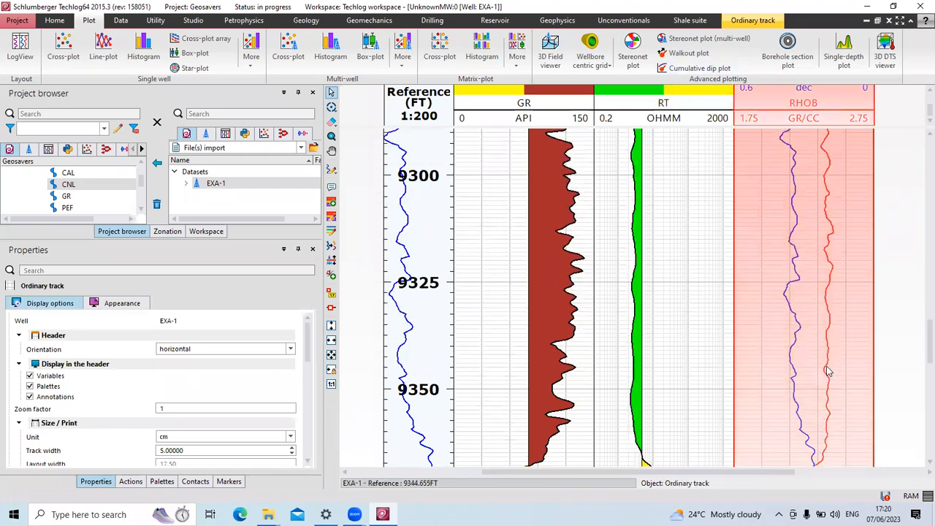
scroll(827, 375, up, 5)
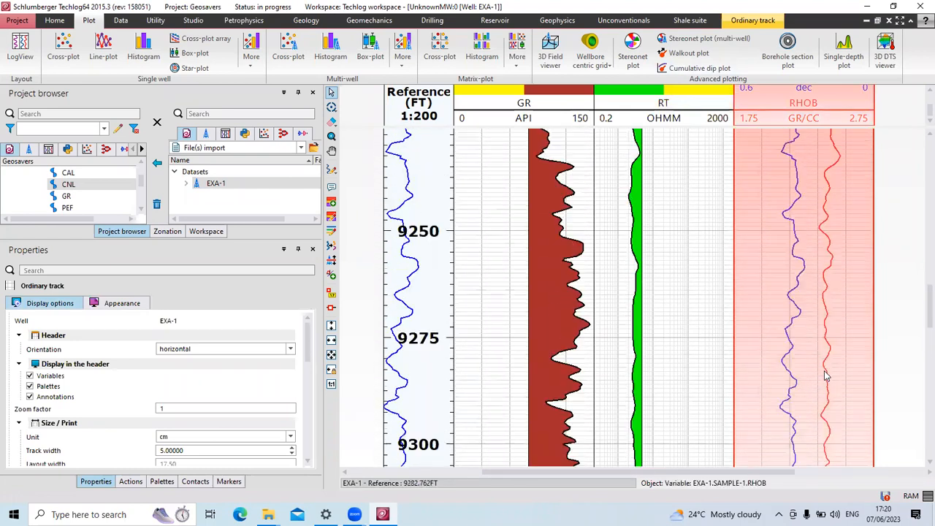
scroll(825, 373, up, 4)
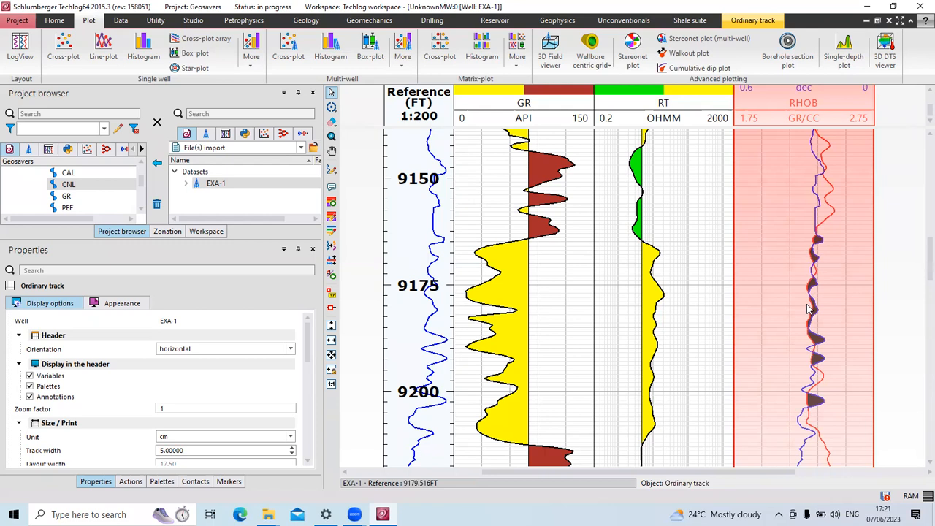
scroll(809, 313, up, 8)
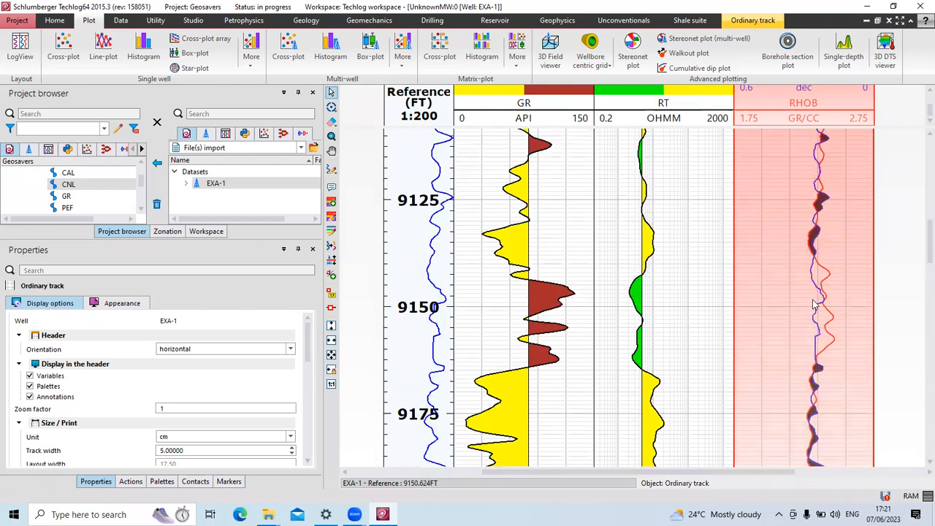
scroll(811, 314, down, 12)
scroll(795, 343, down, 14)
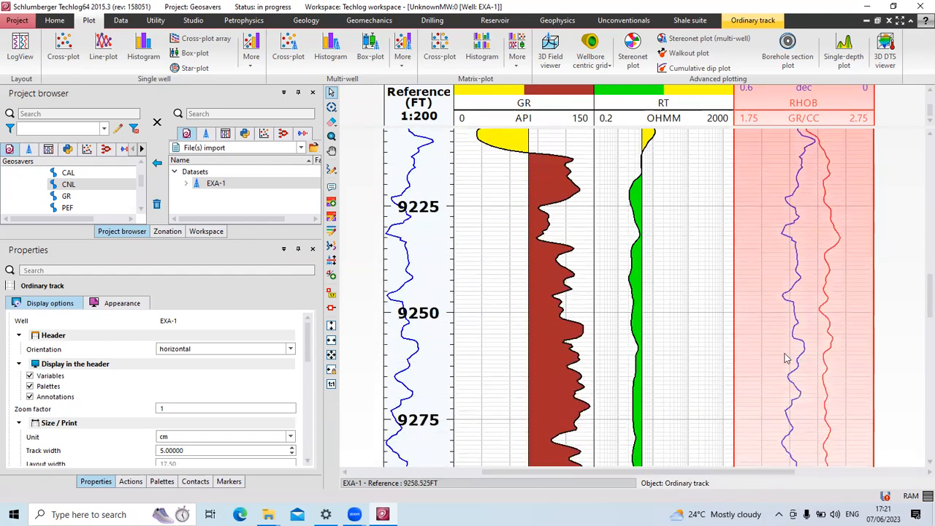
scroll(784, 358, down, 14)
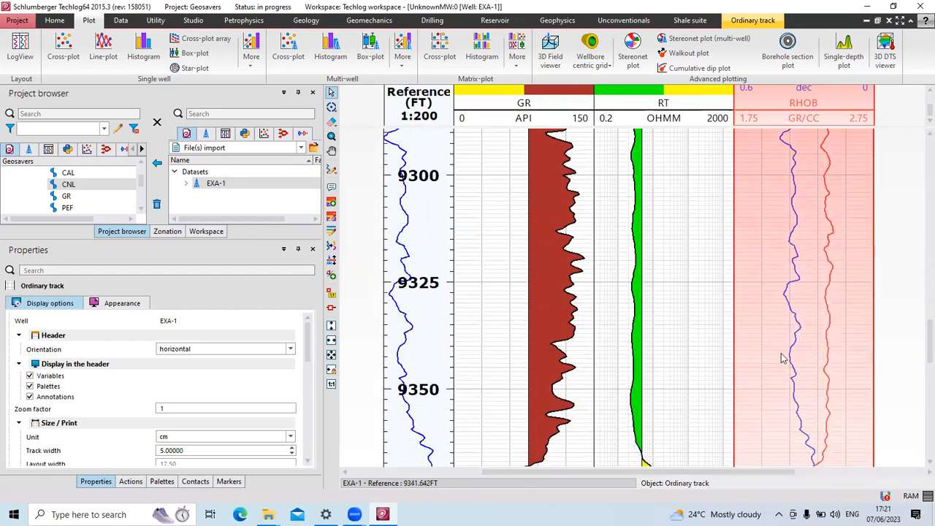
scroll(780, 360, down, 10)
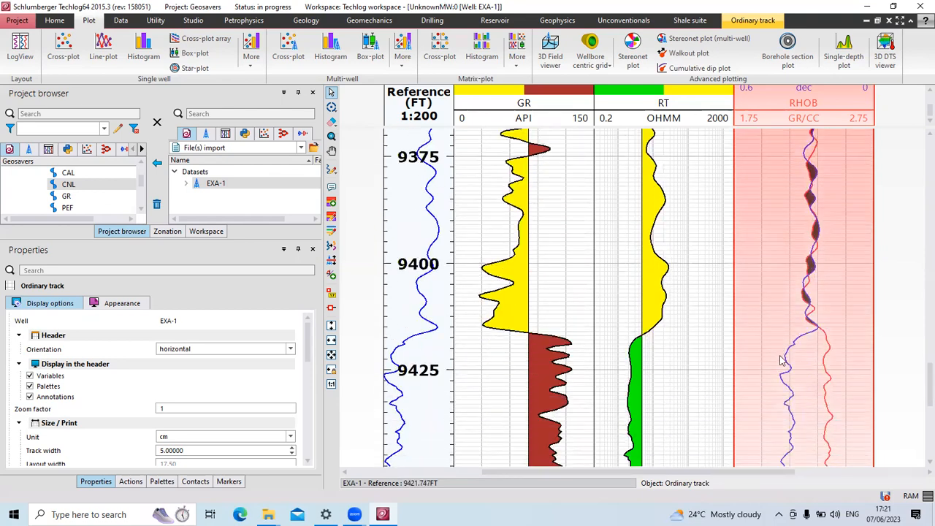
scroll(781, 360, down, 10)
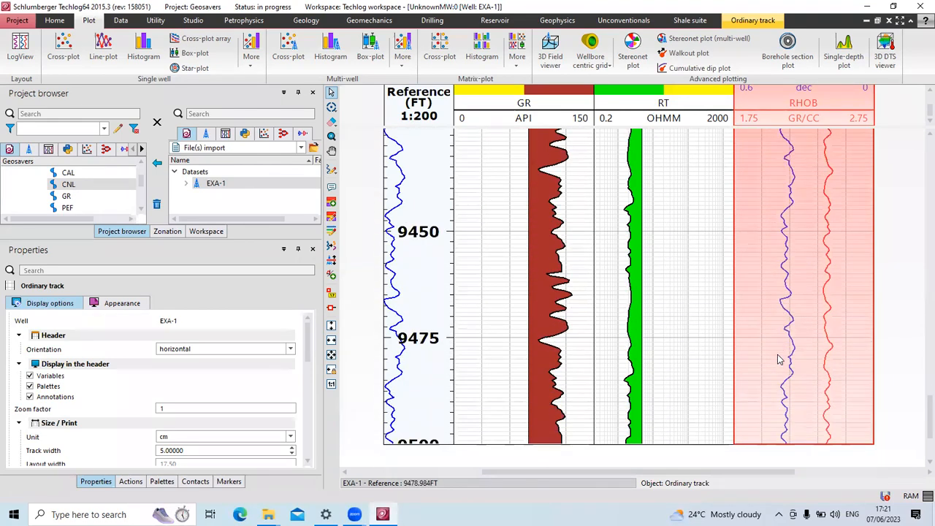
scroll(779, 359, up, 8)
scroll(779, 358, up, 11)
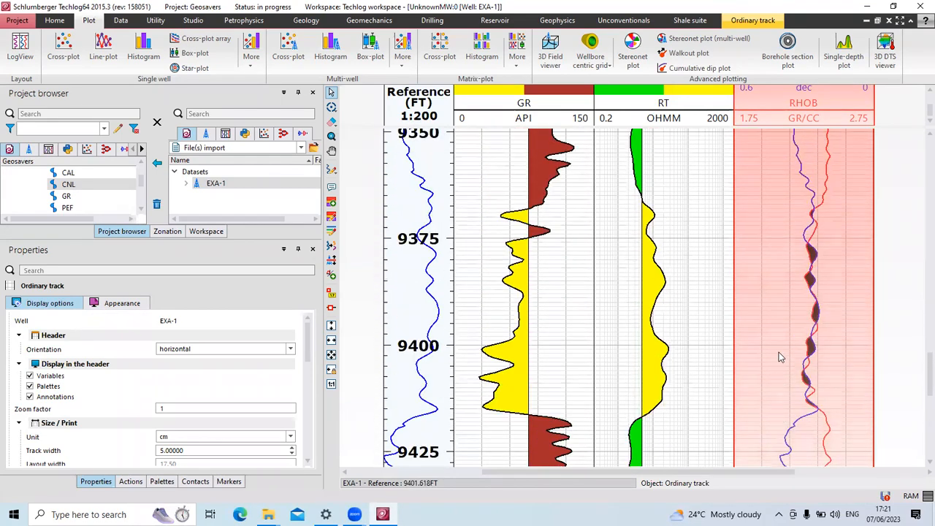
scroll(779, 354, up, 12)
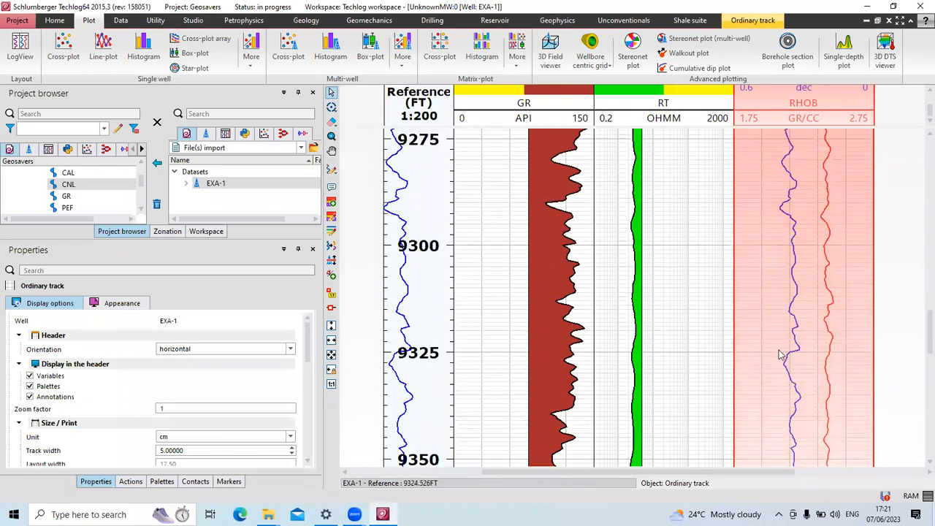
scroll(779, 355, up, 12)
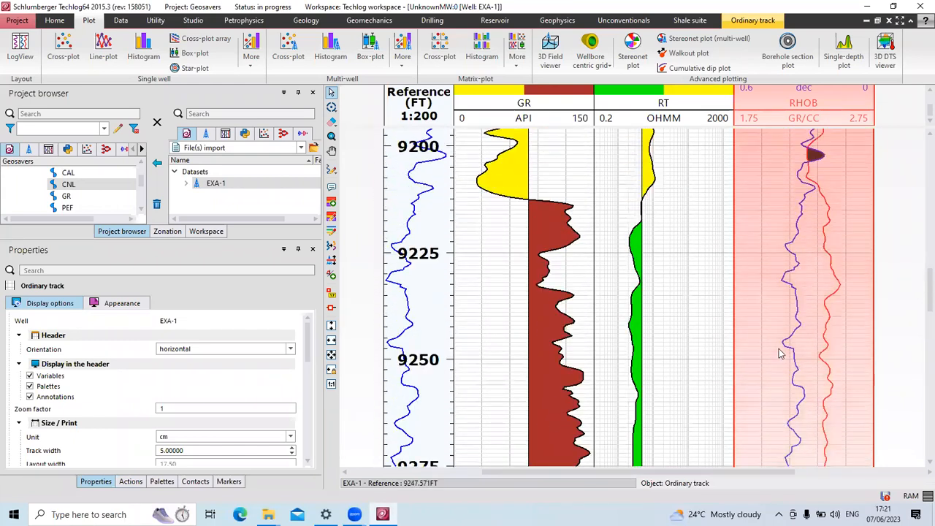
scroll(780, 354, up, 4)
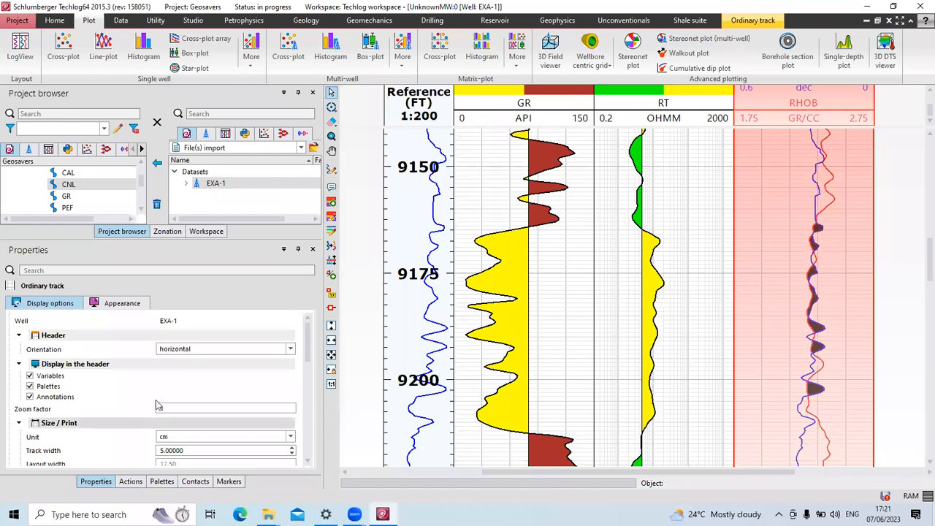
scroll(166, 406, down, 5)
scroll(167, 405, down, 5)
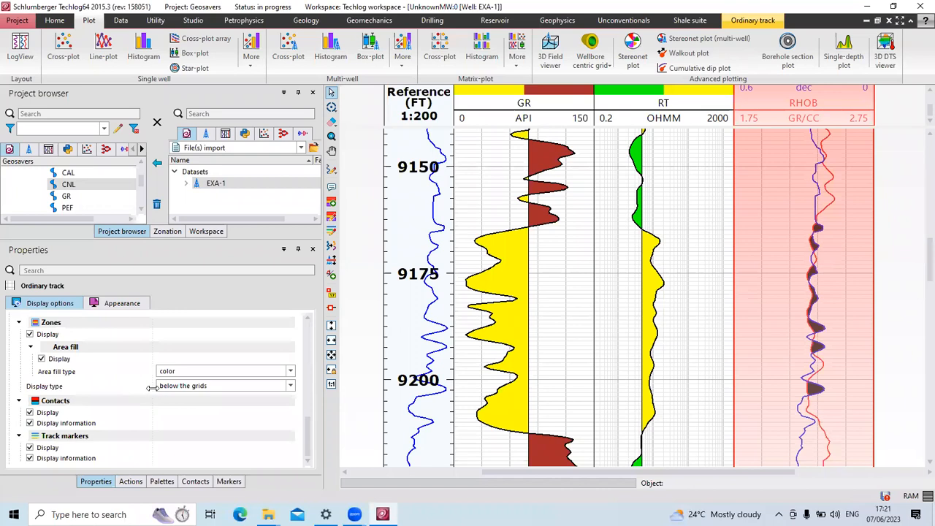
scroll(150, 380, up, 10)
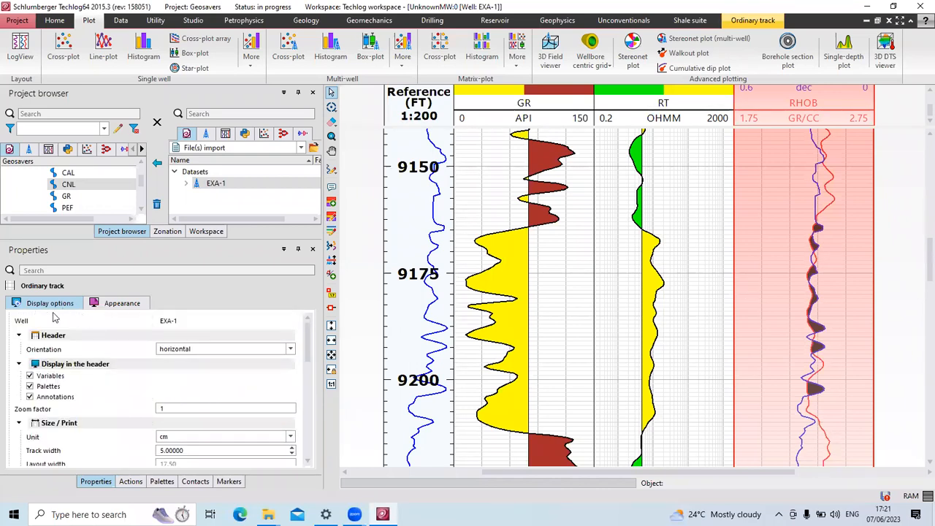
Select the GR curve and review its family-defined linear 0–150 API limits.
click(536, 229)
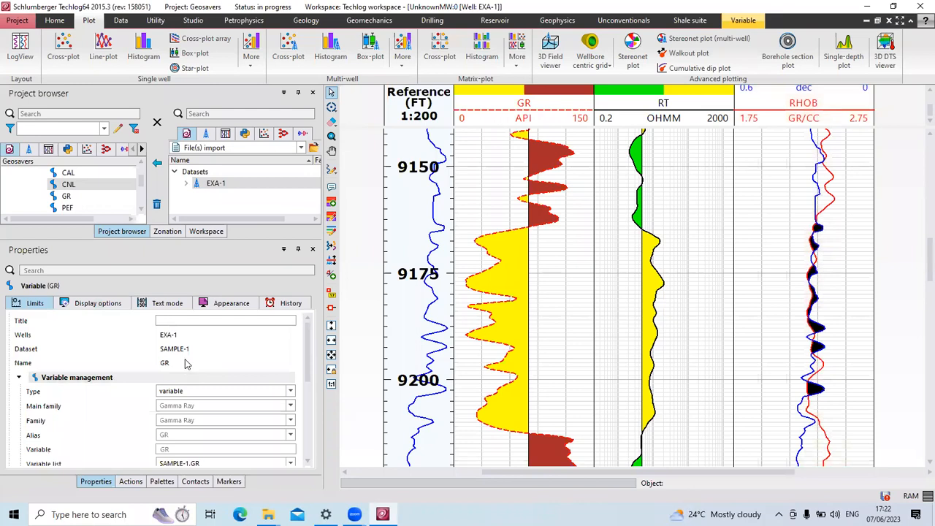
scroll(184, 374, down, 5)
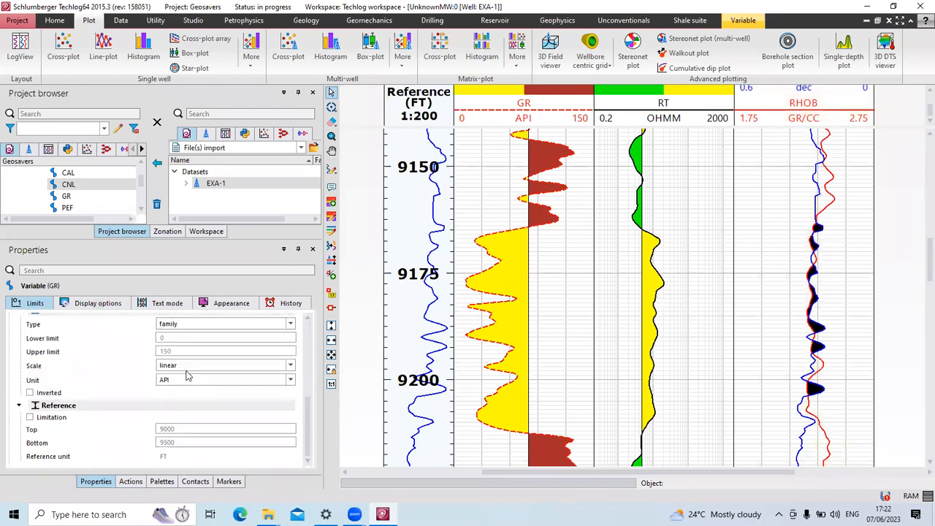
scroll(185, 380, up, 5)
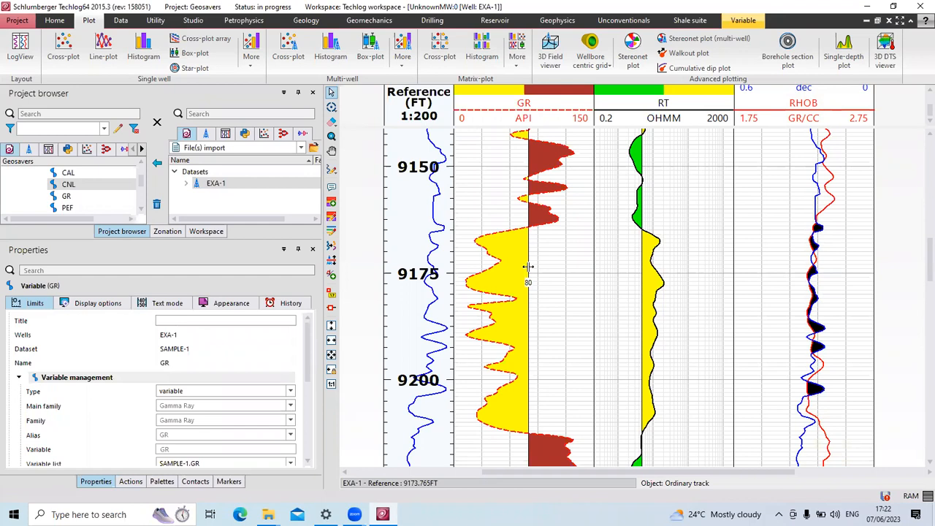
Select the RT area fill and bring up its bi-color settings.
click(650, 274)
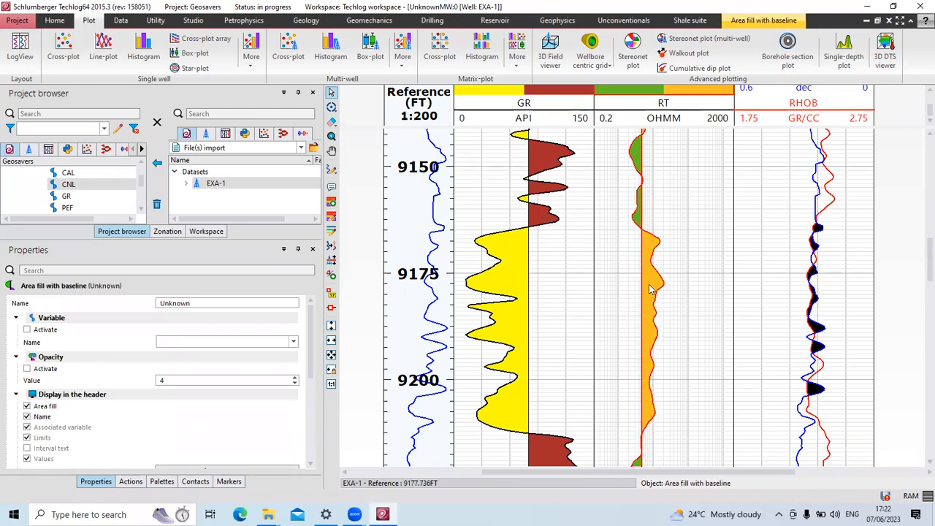
scroll(150, 404, down, 2)
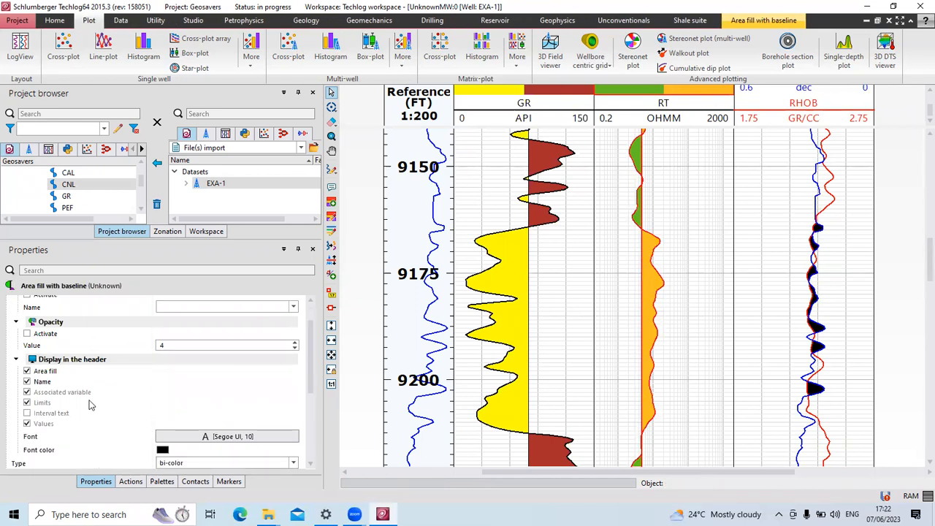
scroll(108, 351, up, 2)
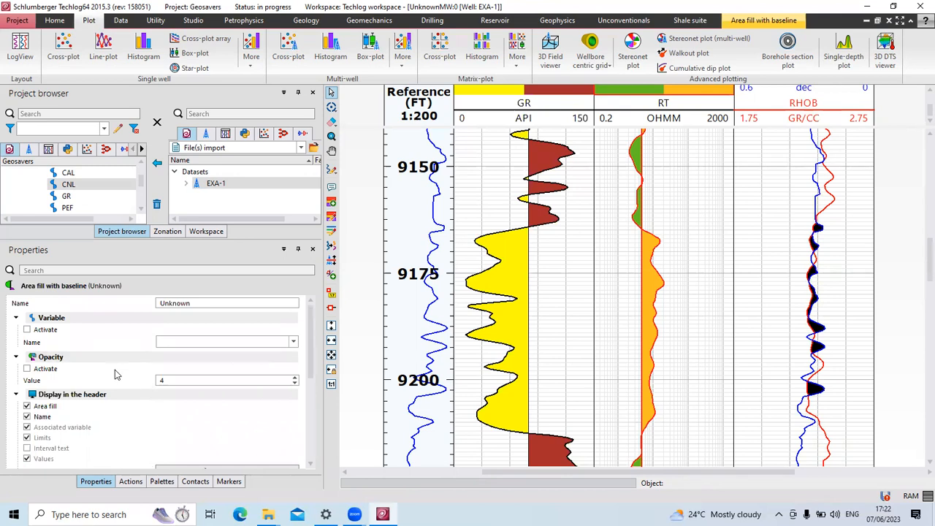
scroll(114, 374, down, 10)
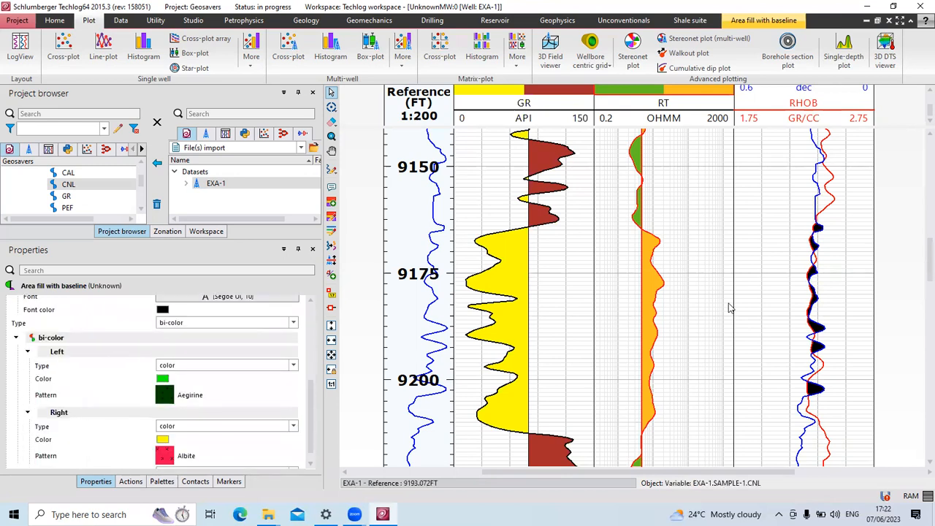
click(654, 288)
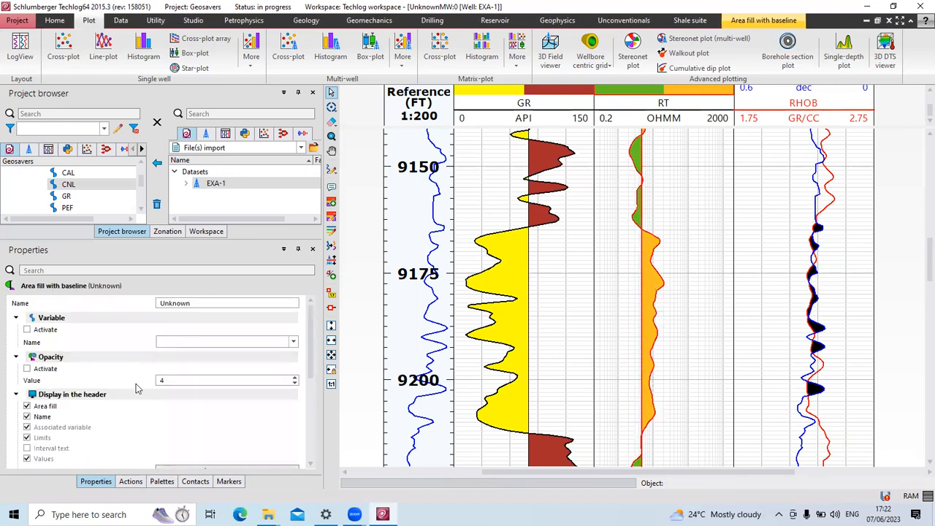
scroll(137, 404, down, 10)
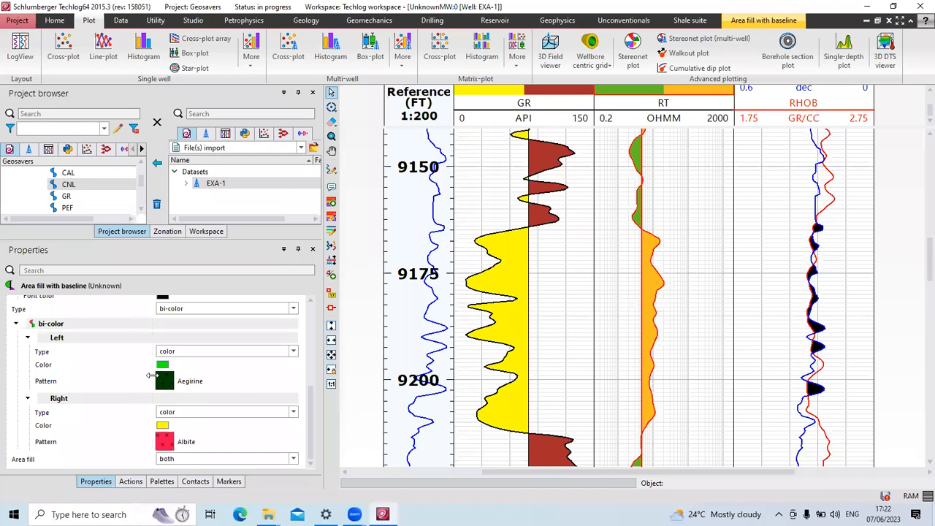
Change the RT Area fill from 'both' to 'right', keeping plain colour fill.
click(294, 352)
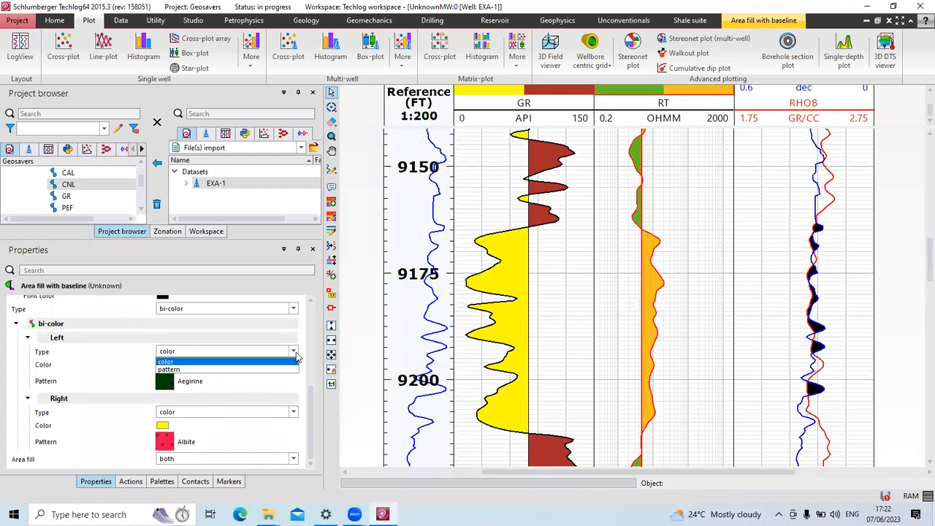
click(289, 361)
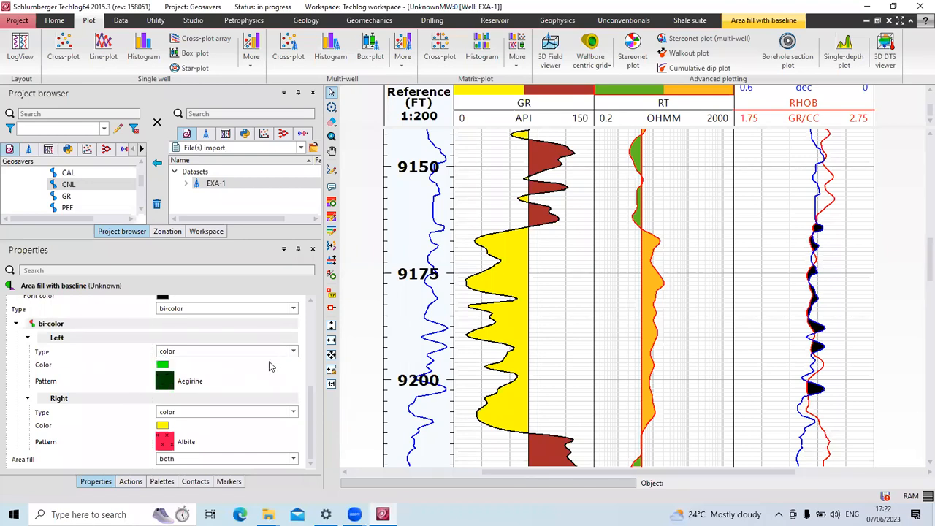
click(294, 309)
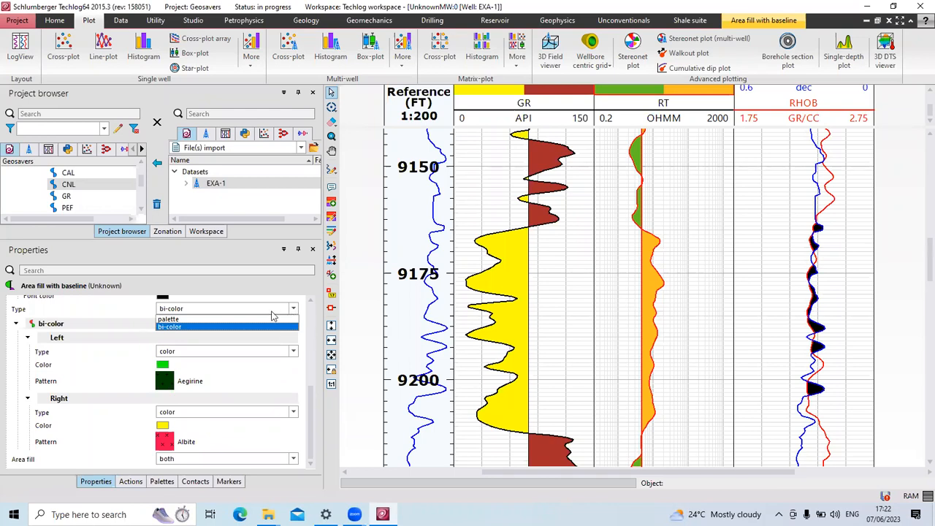
scroll(258, 314, up, 1)
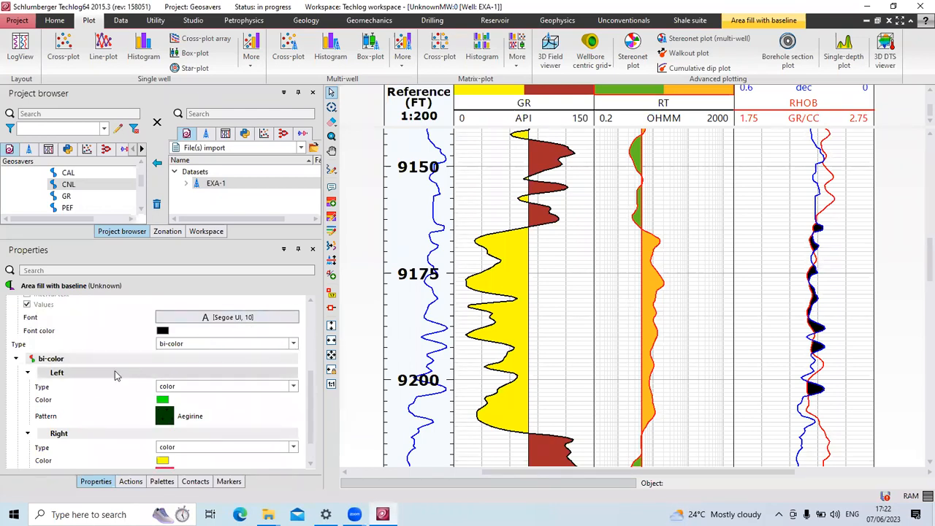
scroll(126, 365, down, 1)
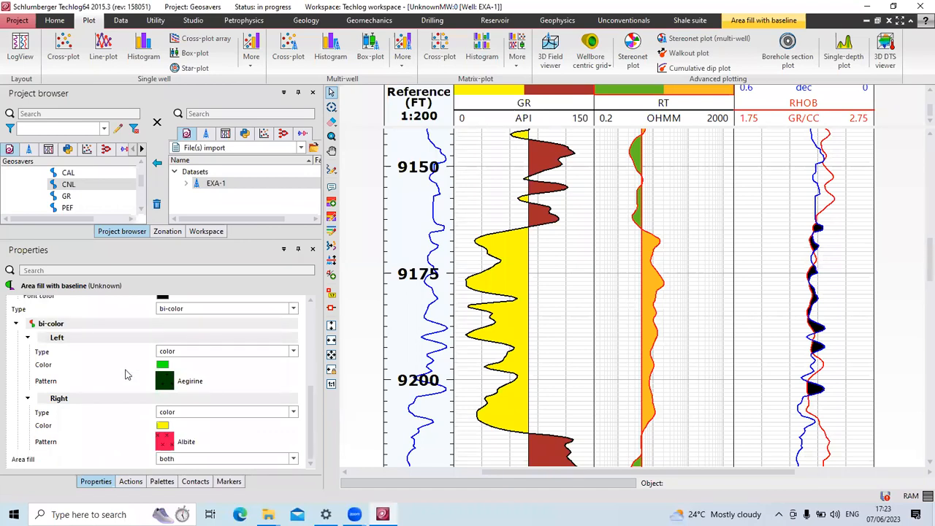
click(293, 459)
click(212, 476)
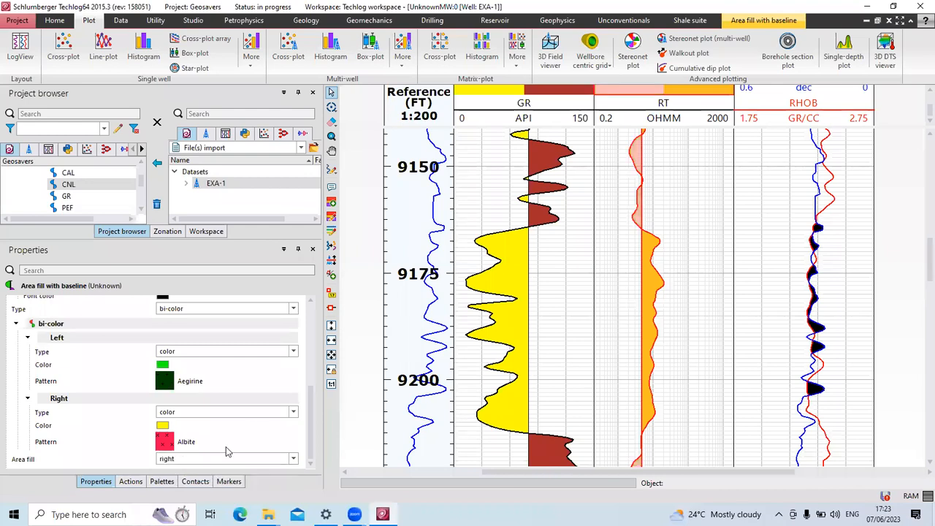
Set the RT area fill's right colour to purple (#800080).
click(699, 244)
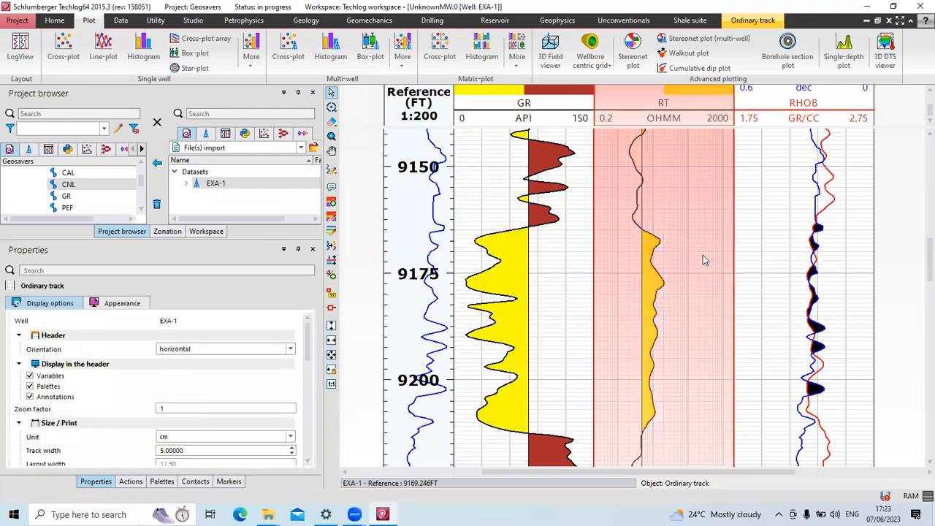
click(764, 255)
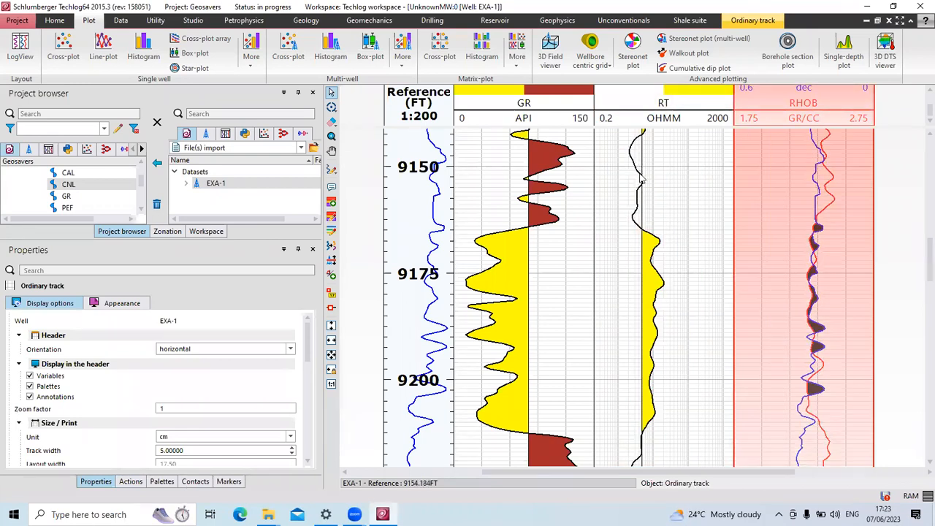
click(651, 307)
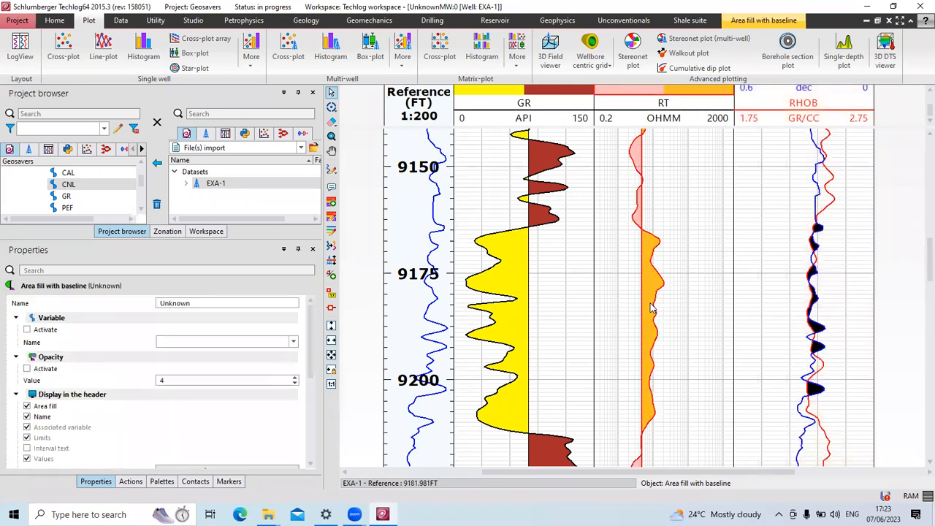
scroll(80, 422, down, 6)
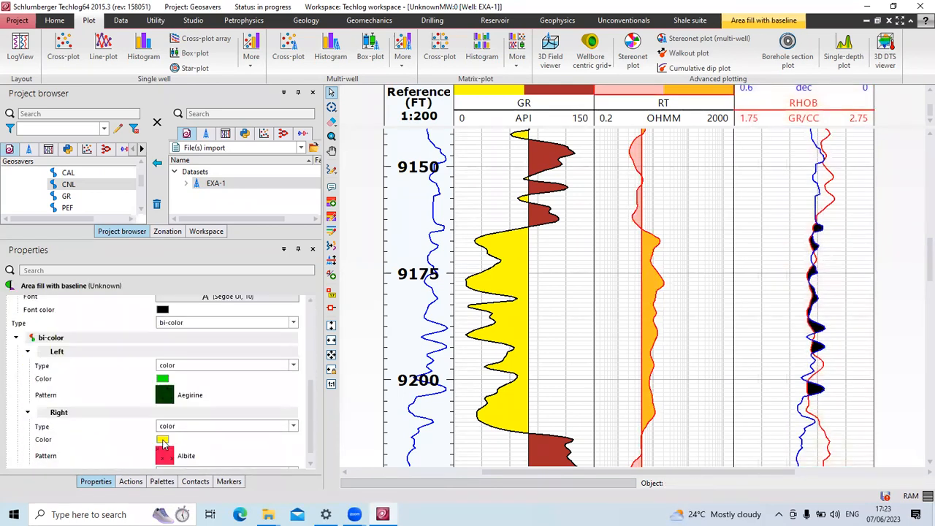
click(163, 441)
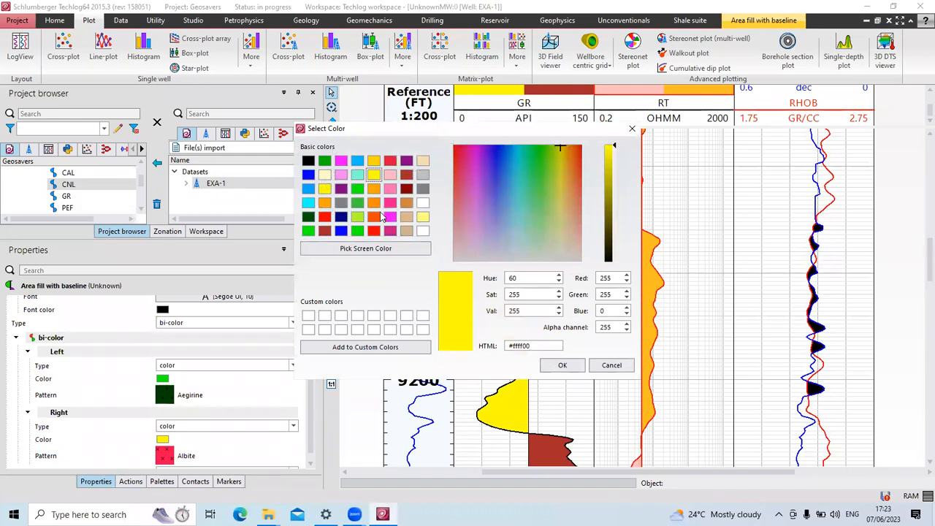
click(407, 160)
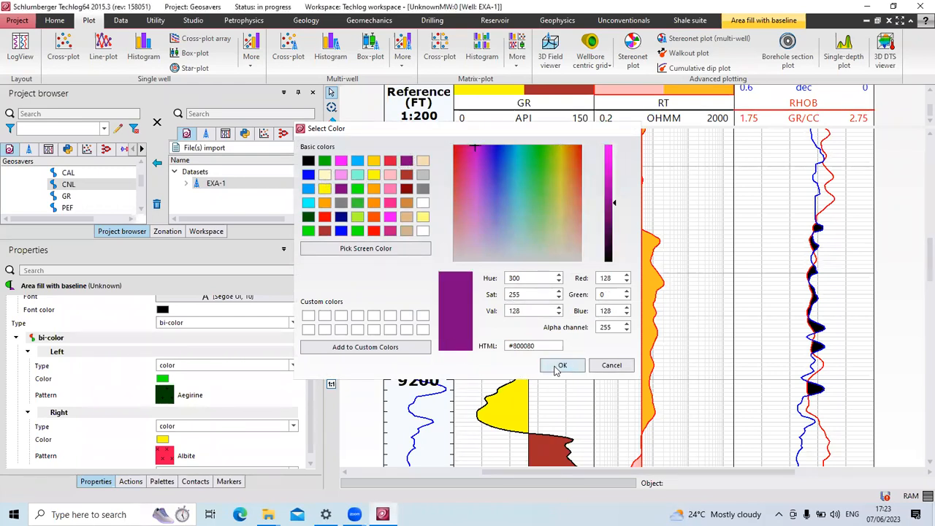
click(560, 366)
click(684, 354)
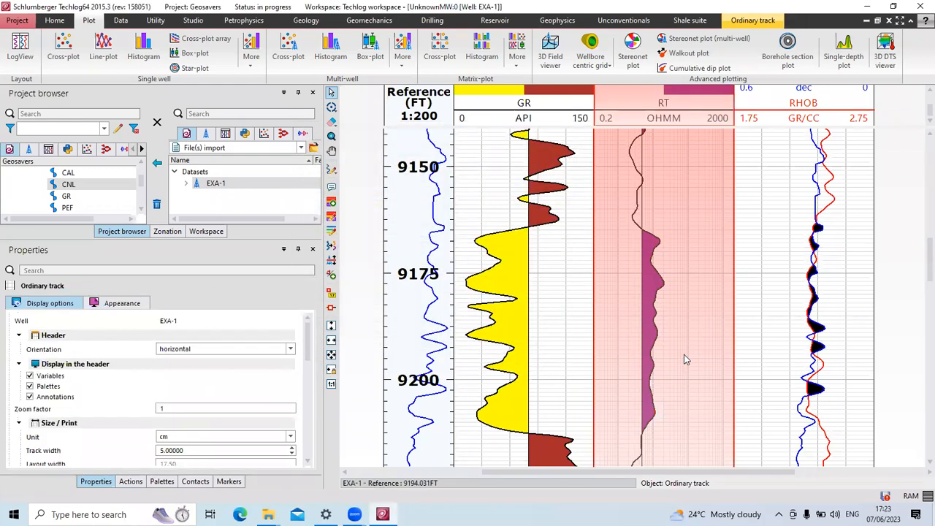
click(900, 355)
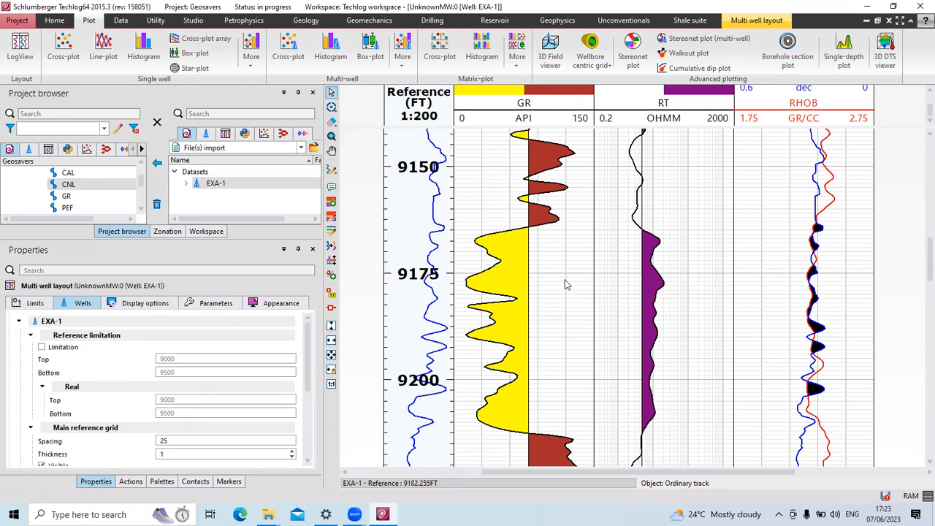
Select the Reference track and start wheeling the depth scale up from 1:200.
click(422, 123)
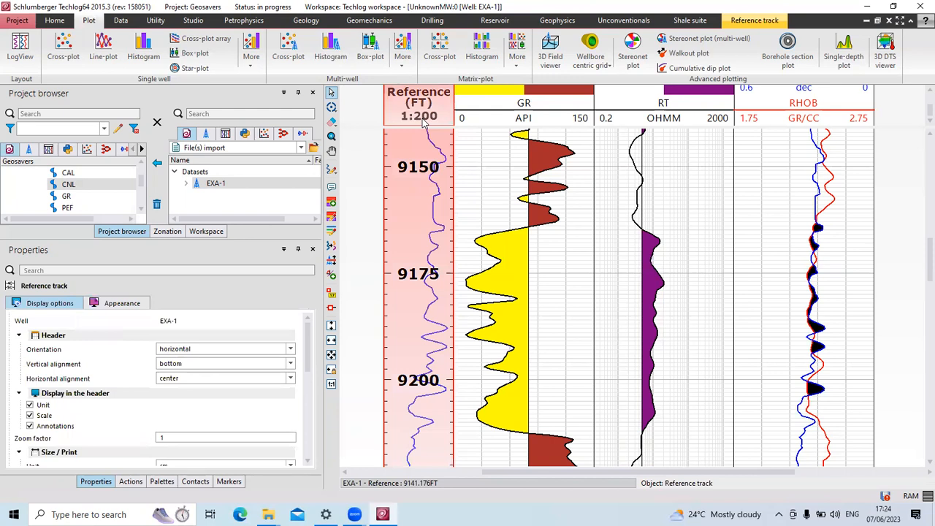
scroll(420, 201, down, 1)
scroll(420, 201, up, 1)
scroll(420, 202, down, 1)
scroll(420, 202, down, 4)
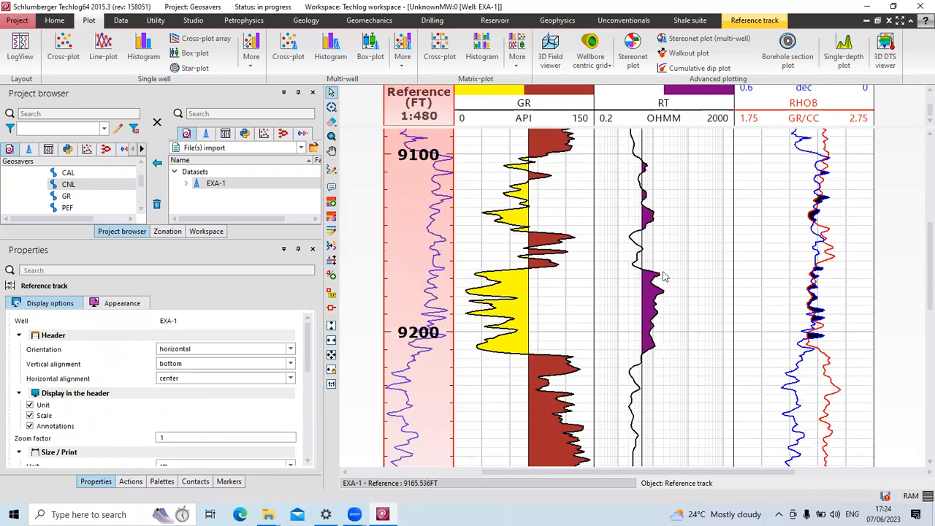
click(420, 249)
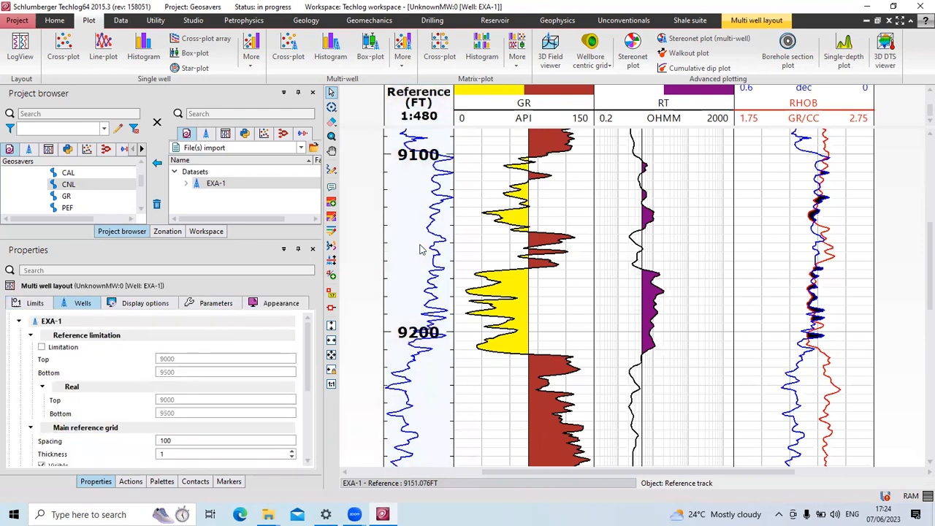
click(420, 250)
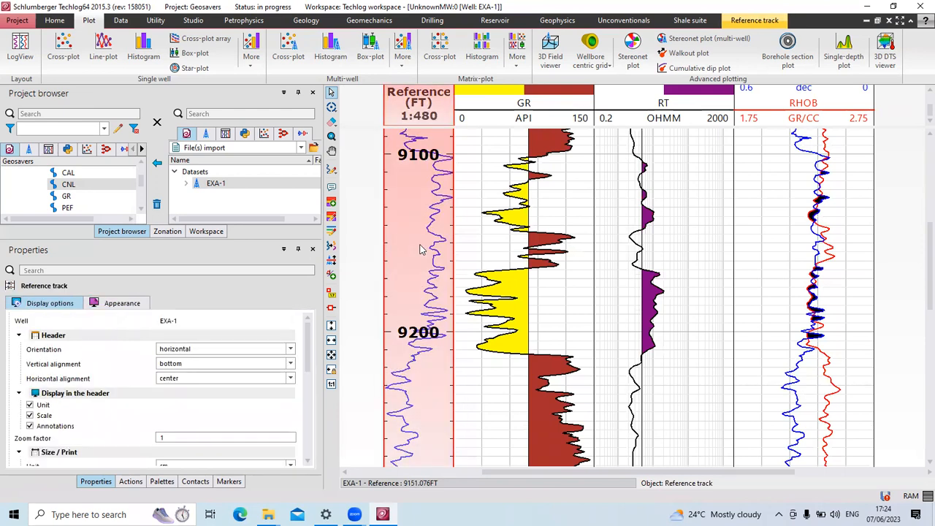
scroll(420, 249, down, 3)
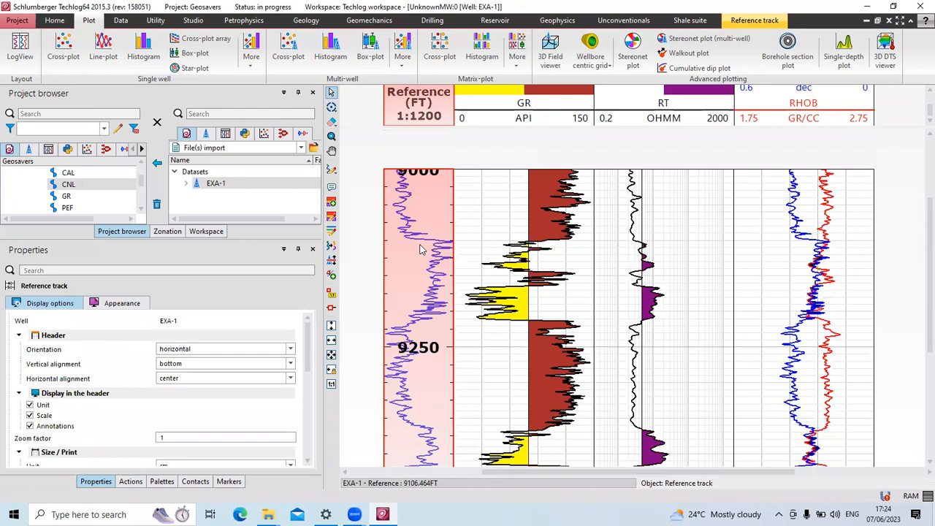
scroll(421, 249, down, 1)
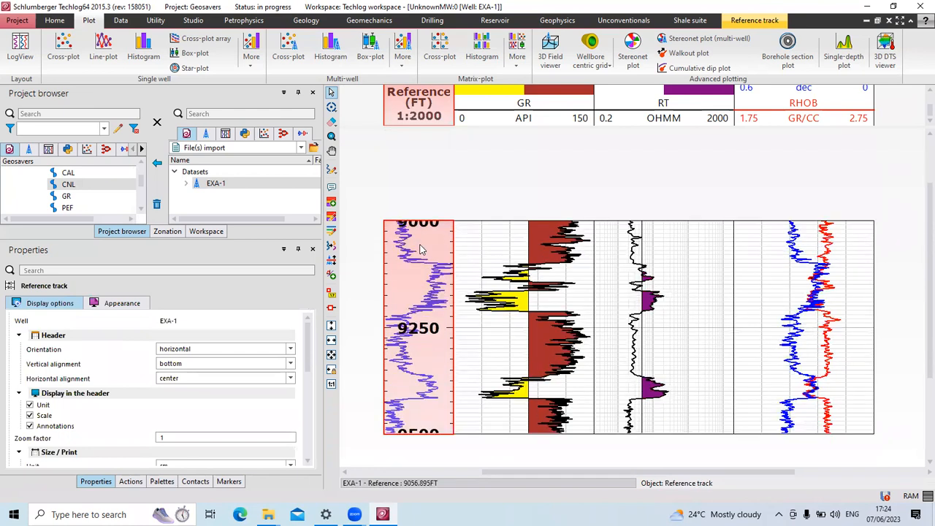
scroll(420, 249, up, 1)
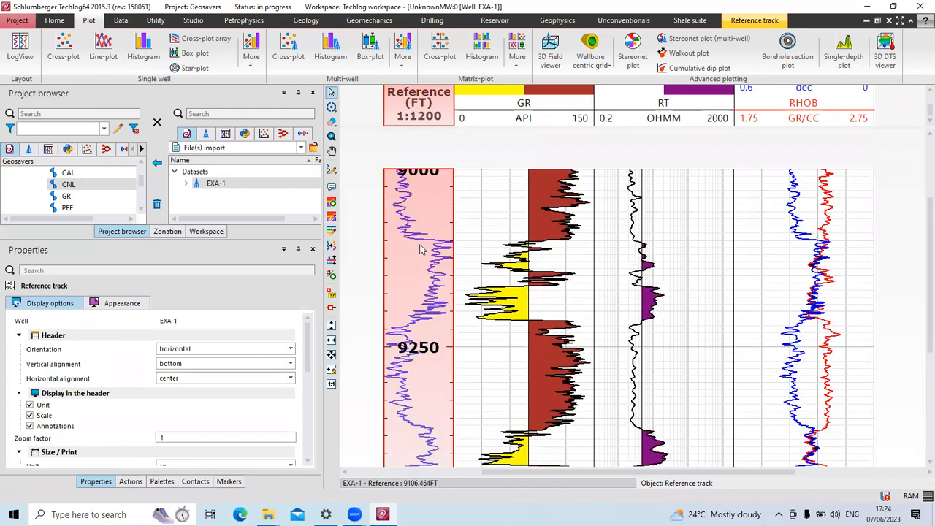
Reselect the Reference track and adjust the depth scale until it reads 1:1200.
click(472, 182)
scroll(552, 231, down, 2)
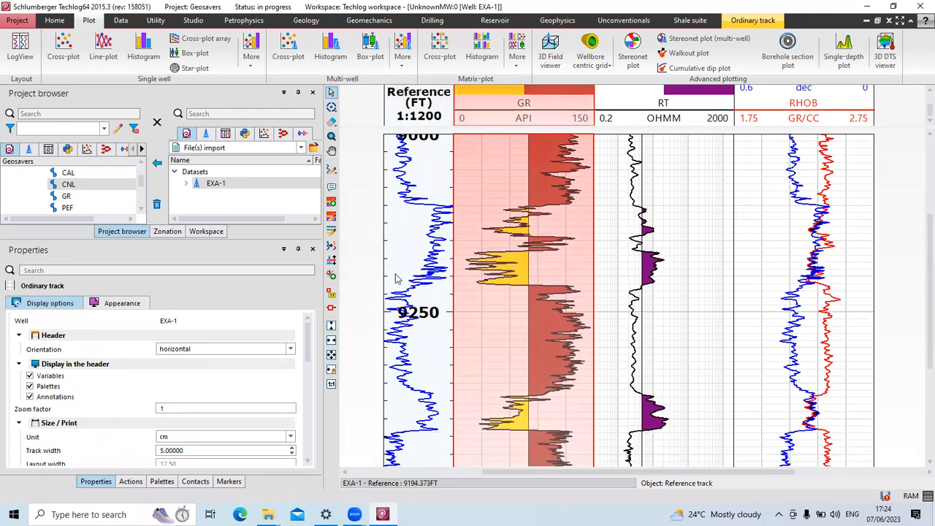
click(415, 248)
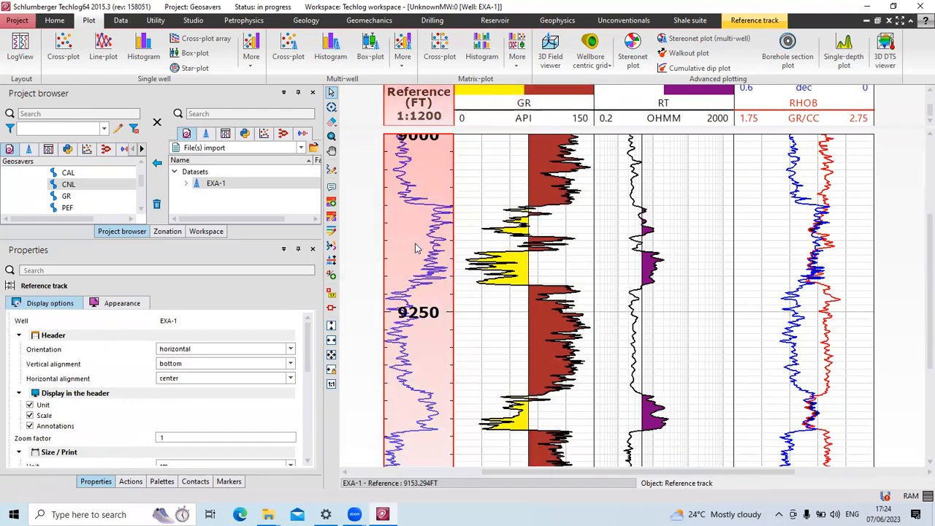
scroll(415, 248, down, 2)
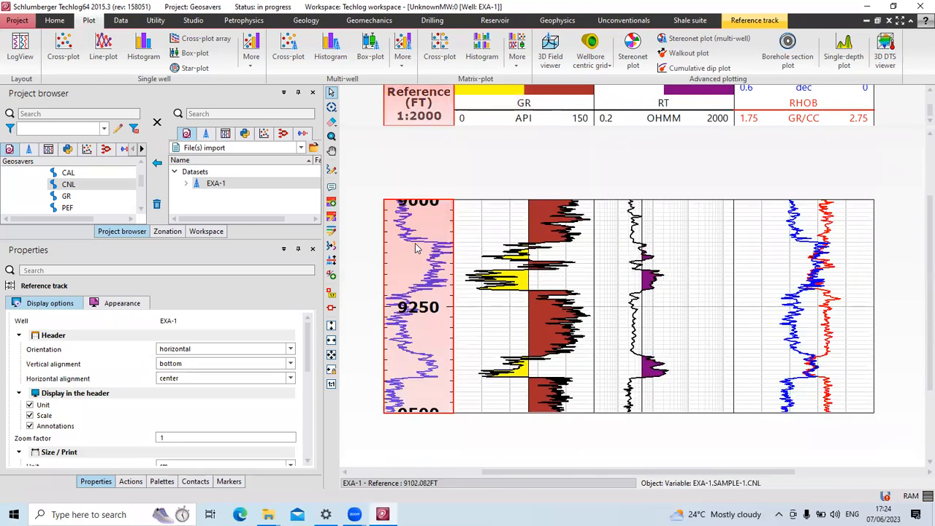
scroll(448, 244, down, 2)
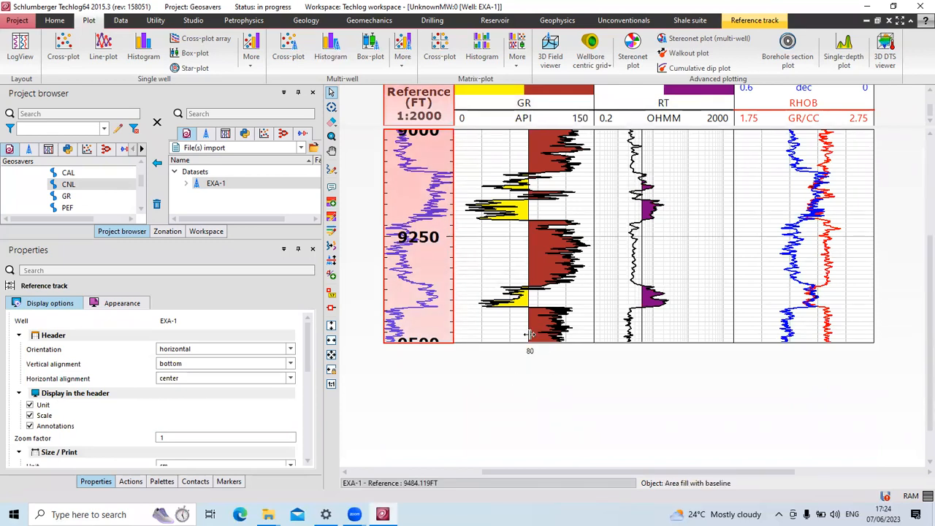
scroll(426, 278, up, 2)
scroll(427, 278, up, 6)
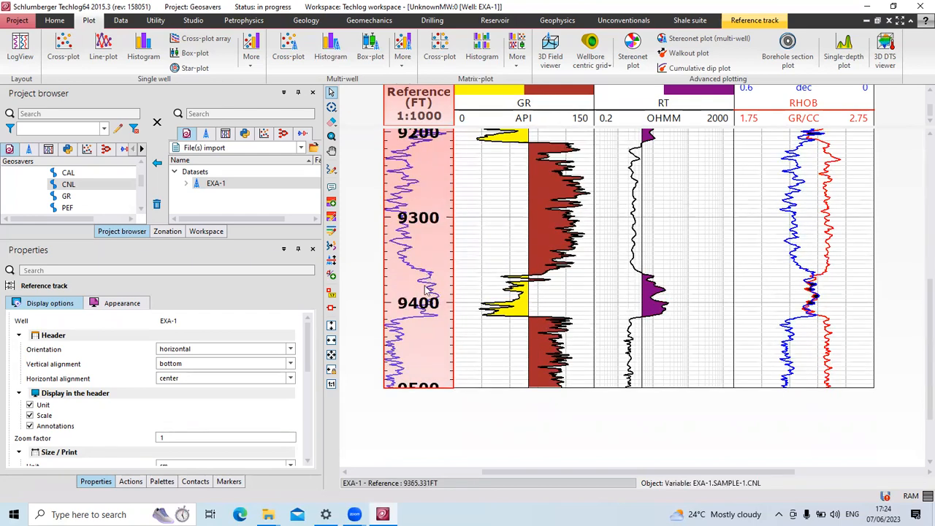
scroll(427, 294, down, 6)
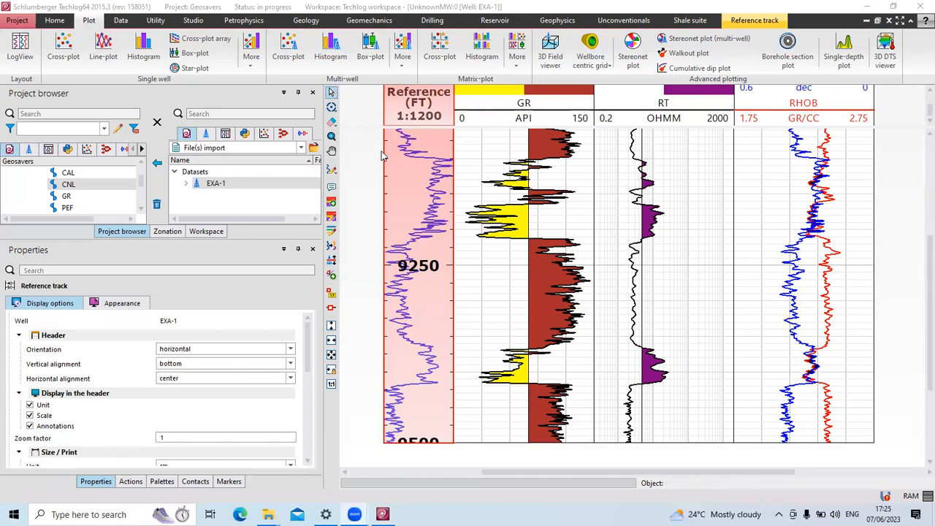
Send the EXA-1 layout to the printer from its print settings.
click(53, 22)
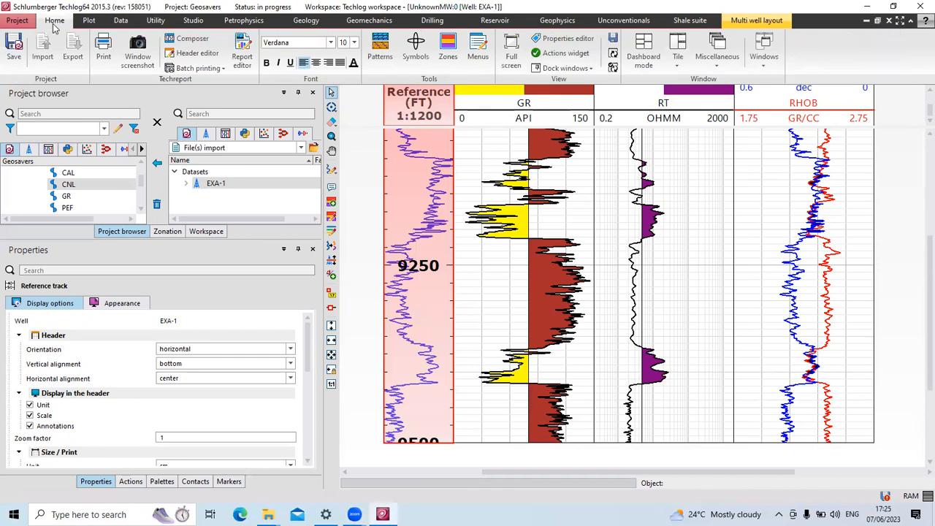
click(98, 47)
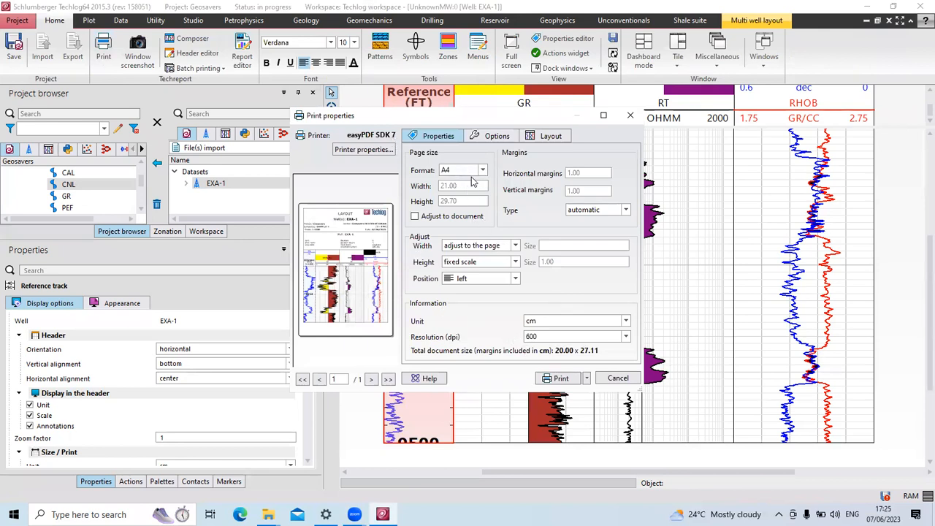
click(558, 379)
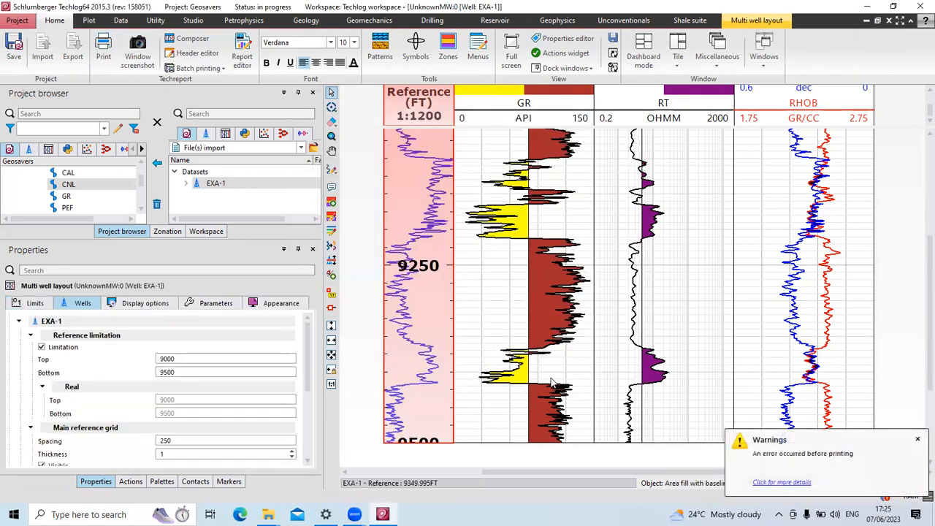
Review the Options and page size print settings, close them, and save the project.
click(103, 50)
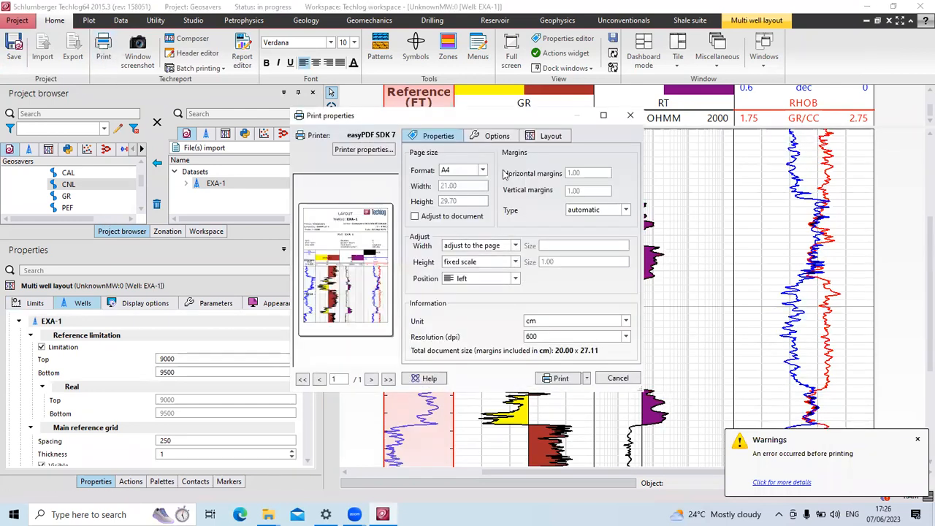
click(494, 137)
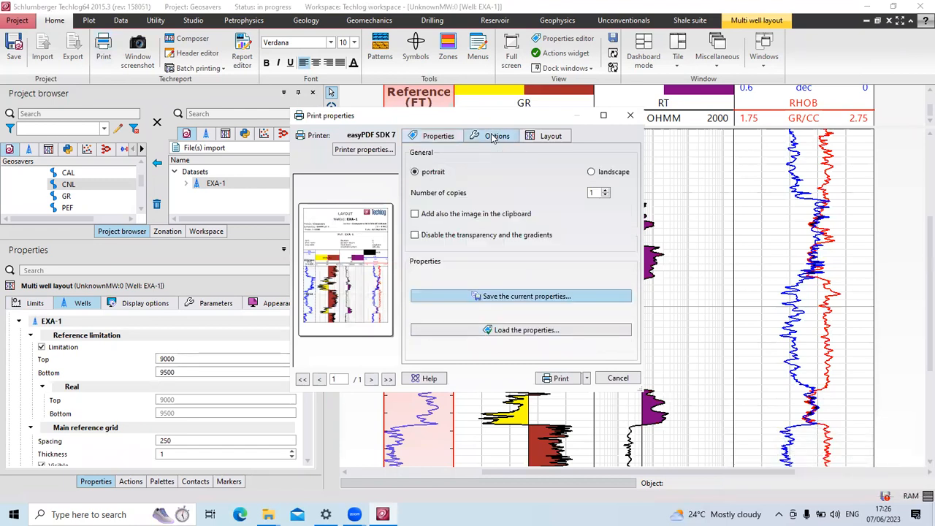
click(430, 137)
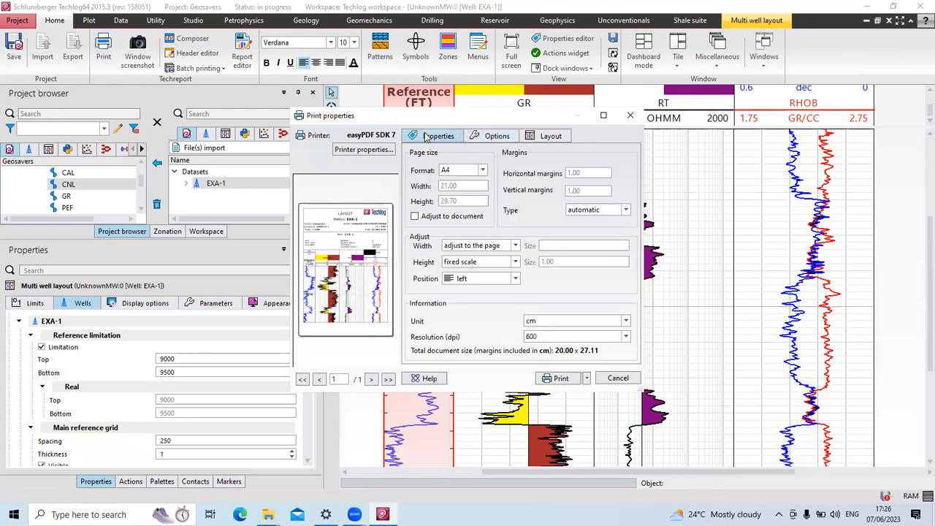
click(629, 115)
click(23, 49)
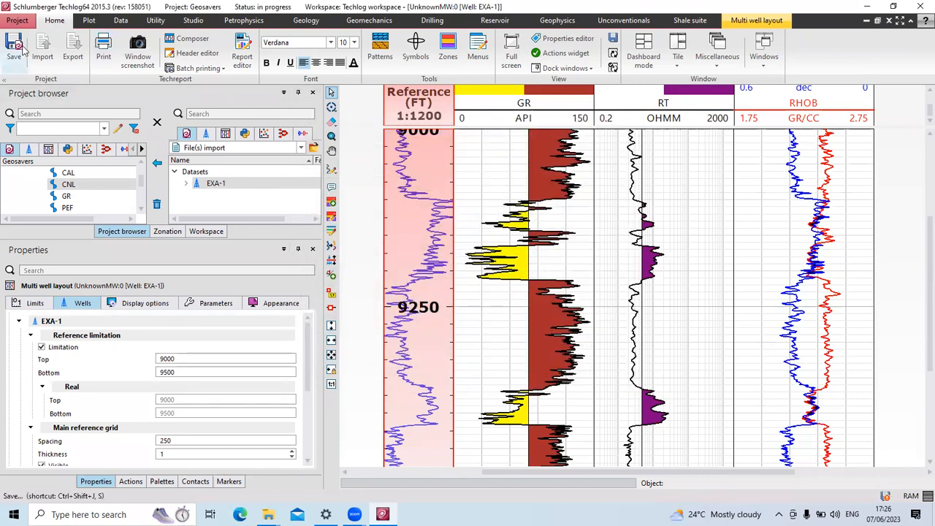
click(12, 56)
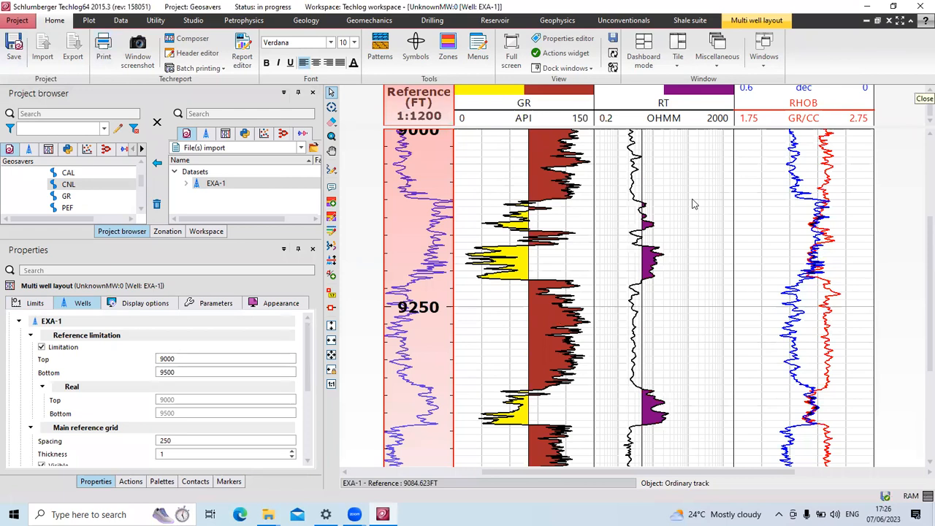
Cancel the Window screenshot settings and reopen Print properties on the A4, 600 dpi page.
click(148, 58)
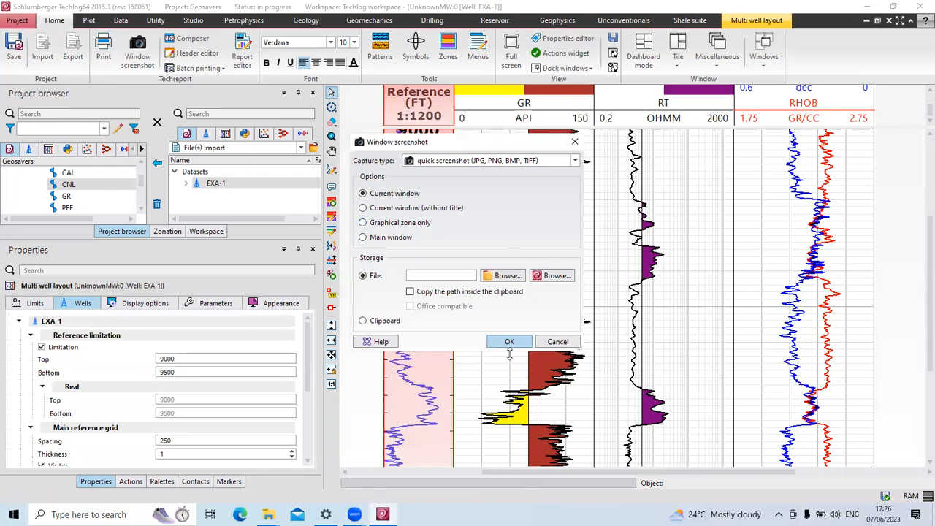
click(558, 342)
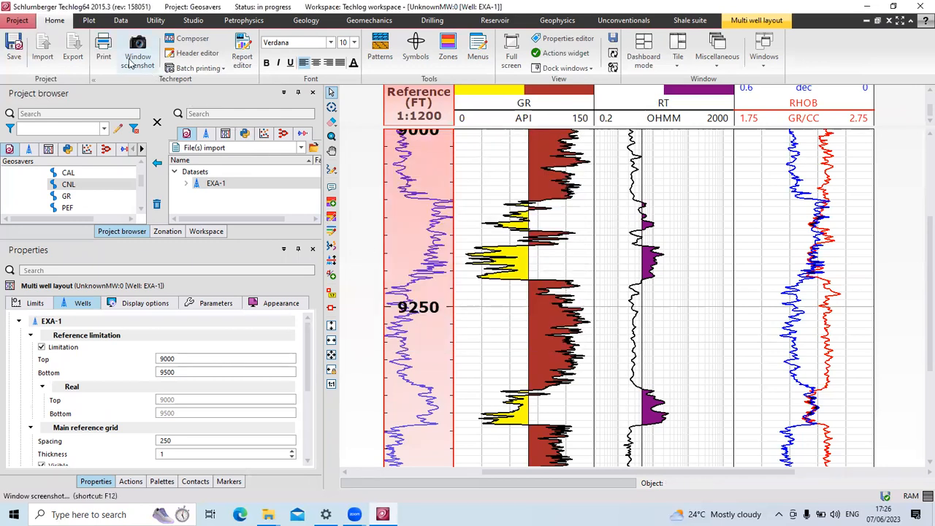
click(104, 51)
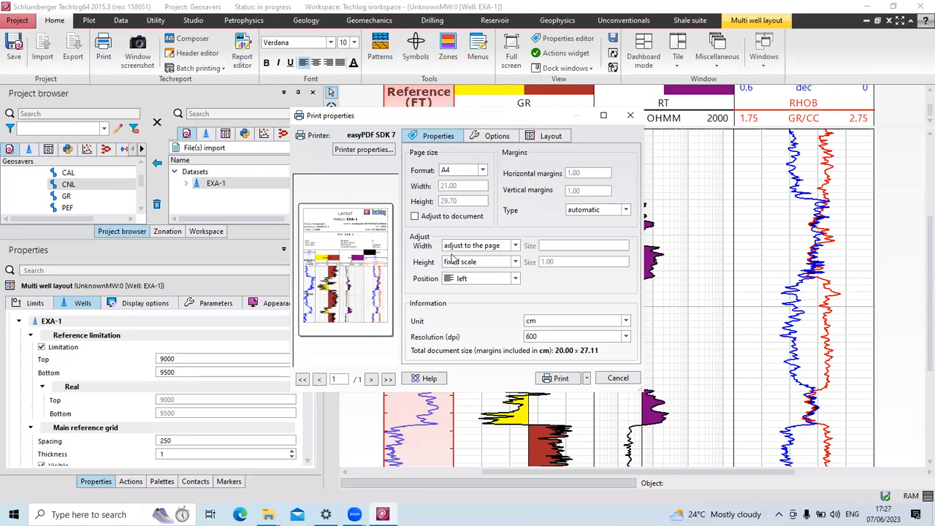
Look through the page range, orientation and page size print tabs, then close them.
click(547, 138)
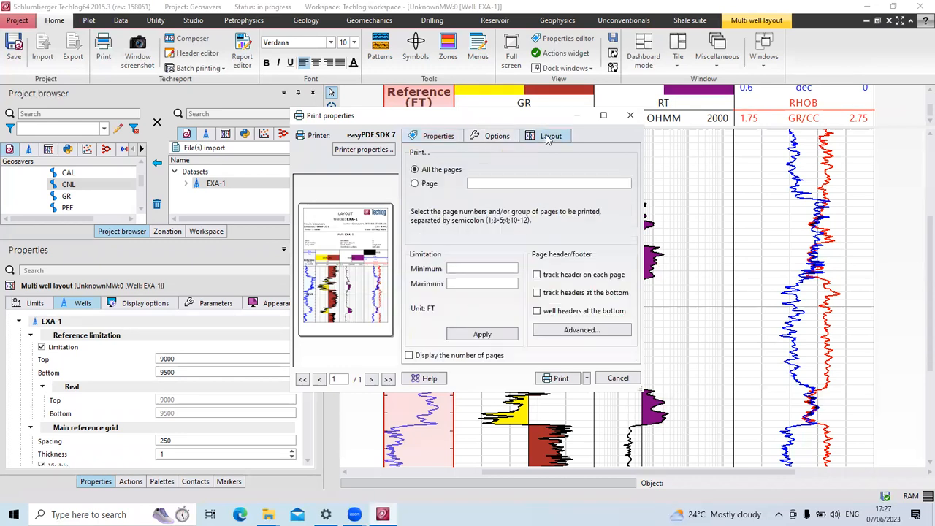
click(502, 137)
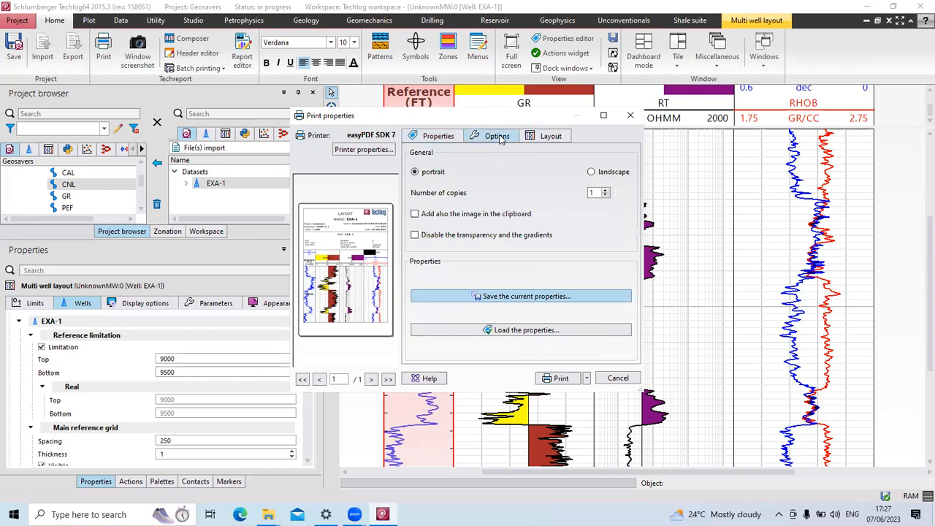
click(432, 137)
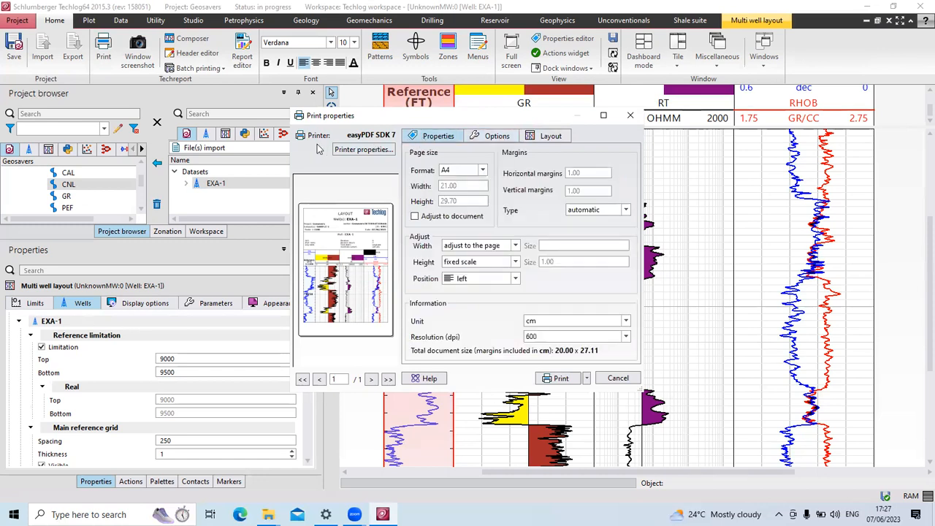
click(631, 116)
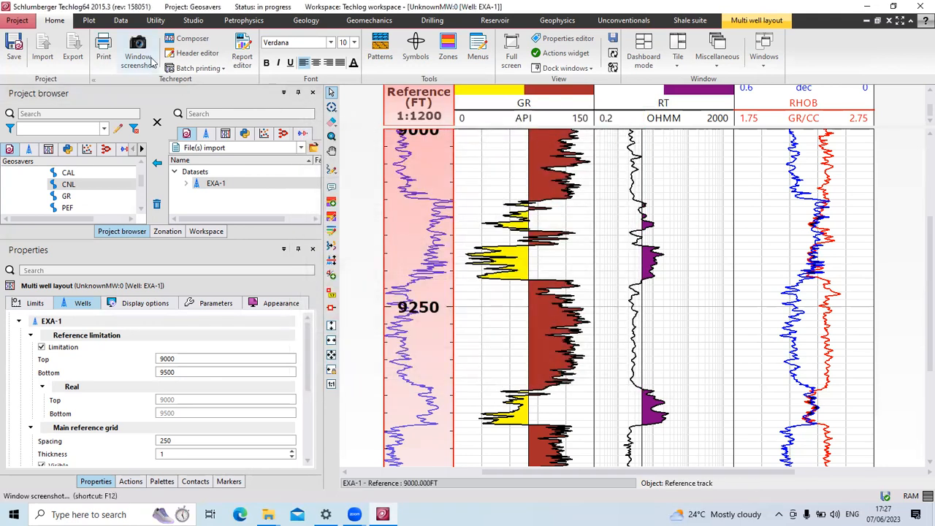
Leave the print format Custom at 17.50 × 24.63 cm with Adjust to document off.
click(106, 64)
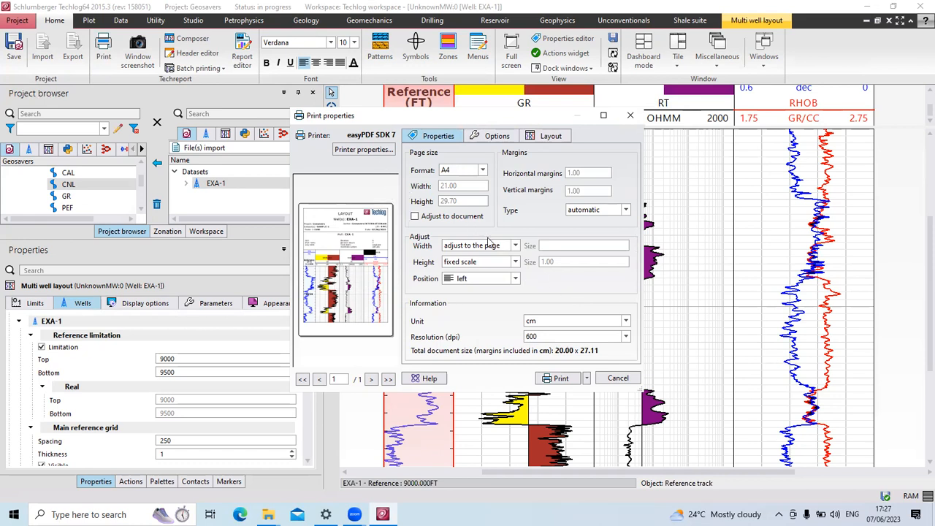
click(415, 217)
click(415, 216)
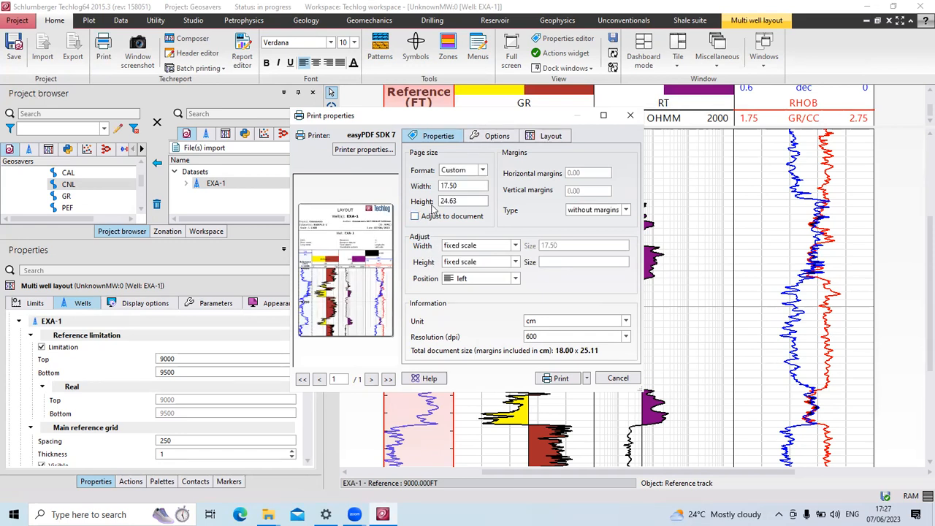
click(481, 170)
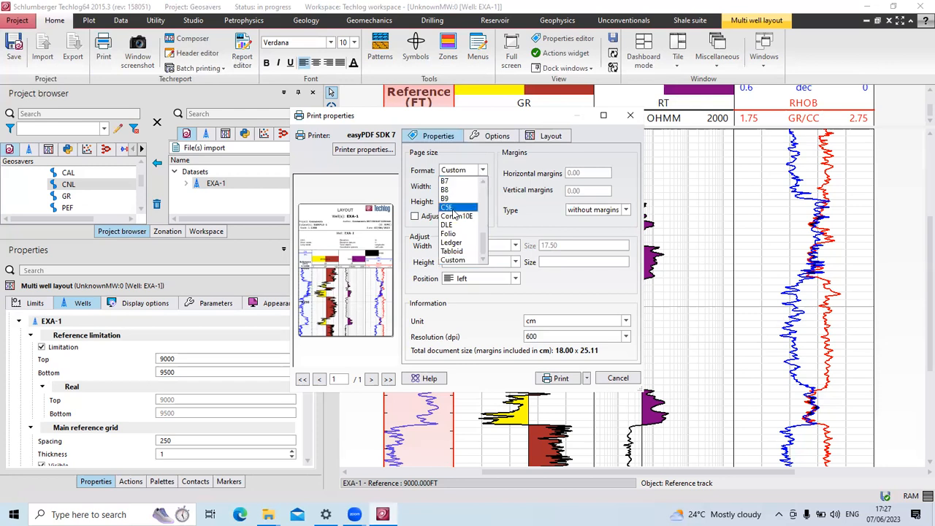
scroll(453, 216, up, 5)
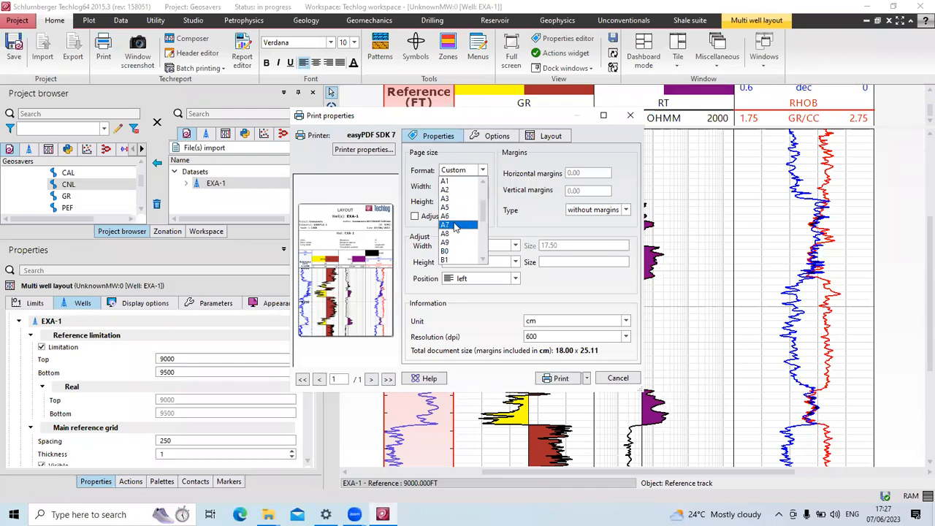
click(415, 217)
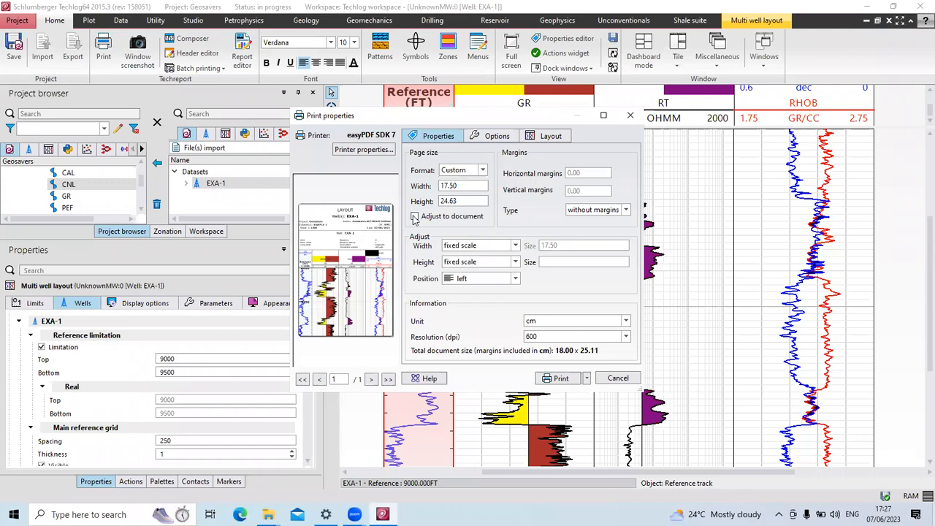
click(417, 218)
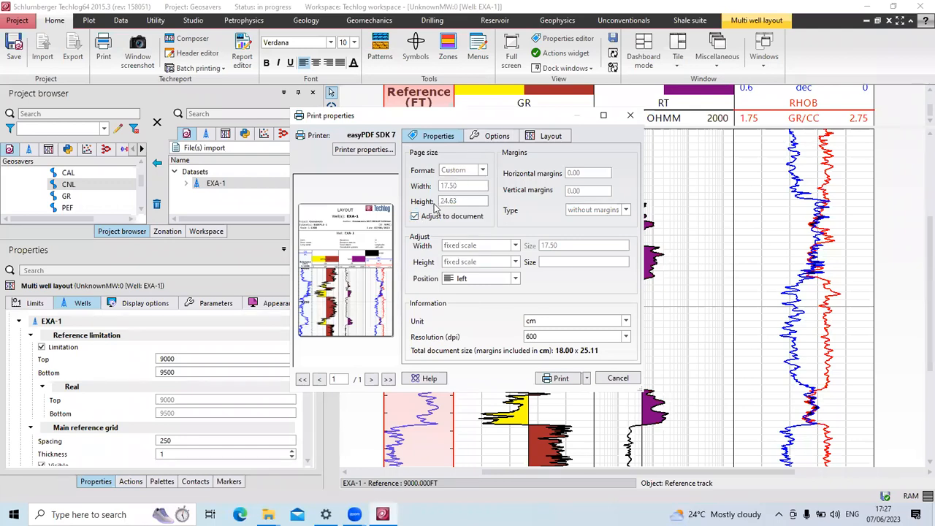
click(415, 218)
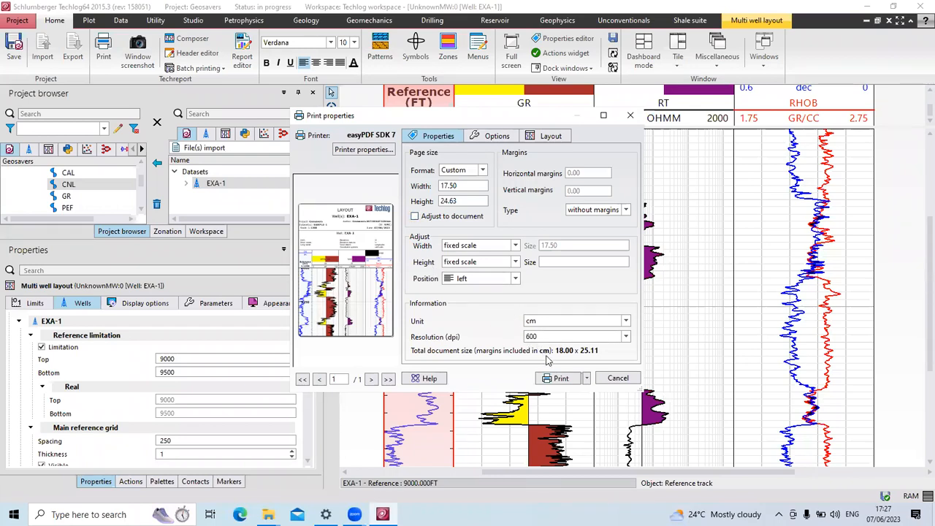
click(499, 138)
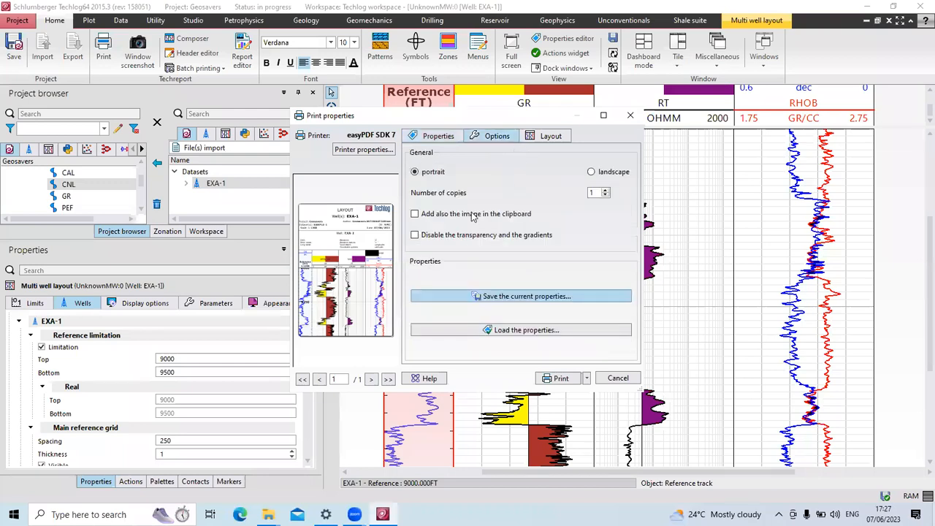
click(630, 116)
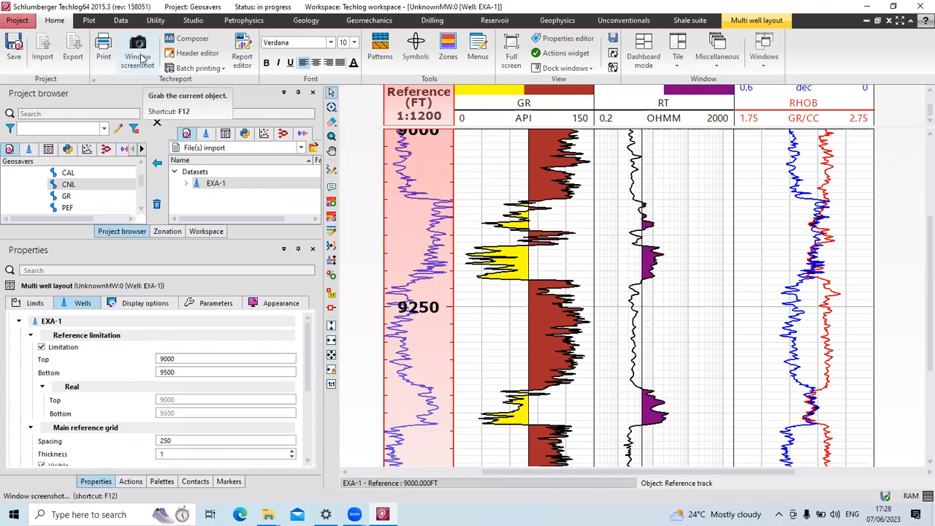
scroll(511, 354, down, 2)
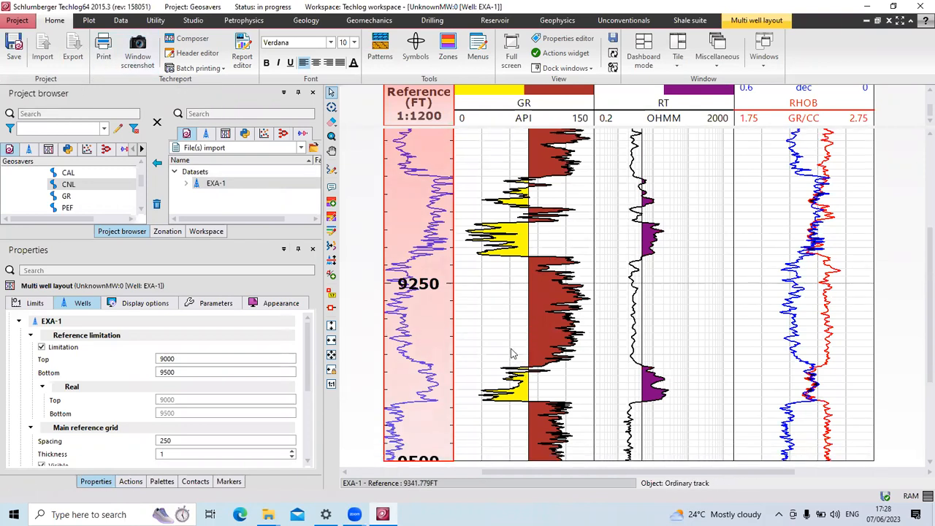
scroll(511, 354, up, 1)
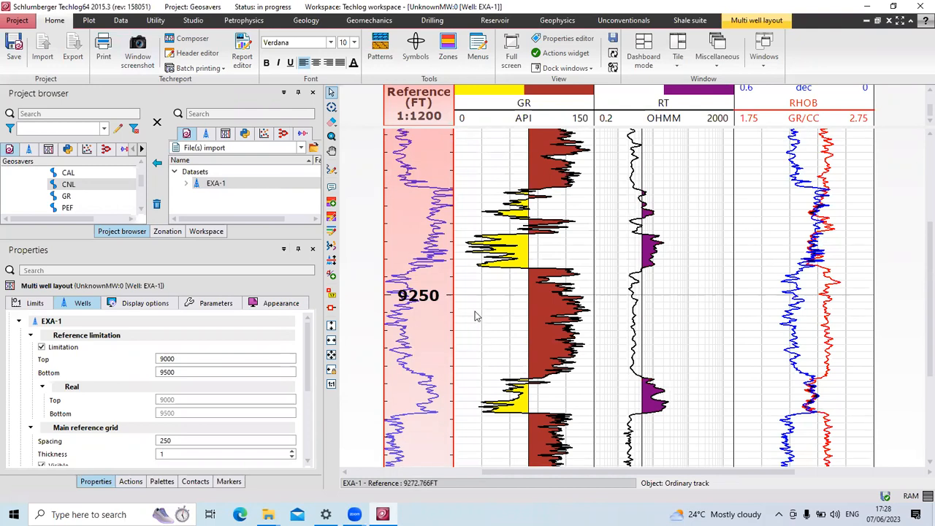
scroll(473, 317, down, 1)
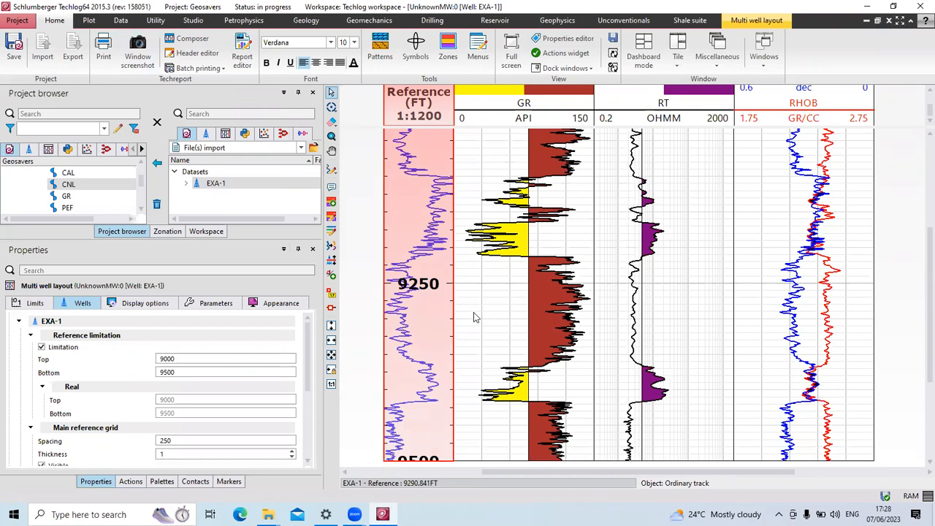
scroll(474, 317, up, 1)
scroll(472, 316, up, 2)
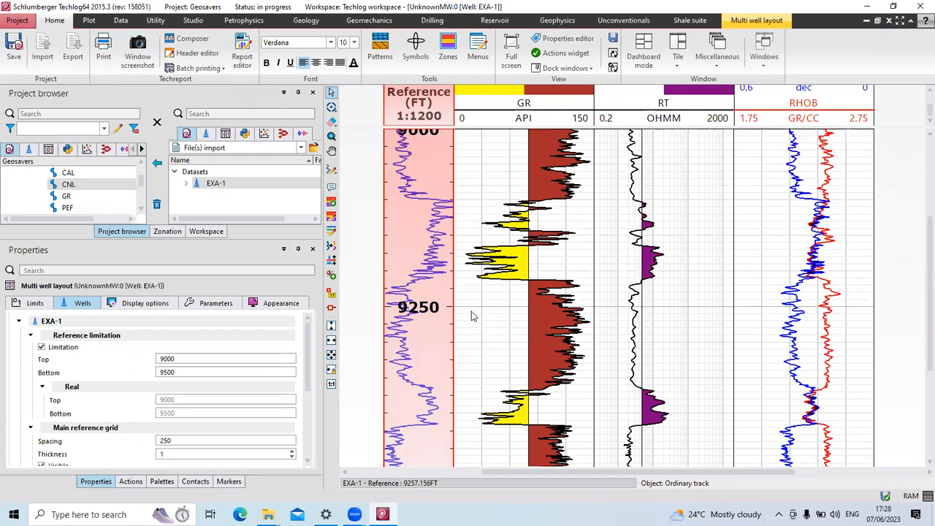
scroll(472, 316, down, 2)
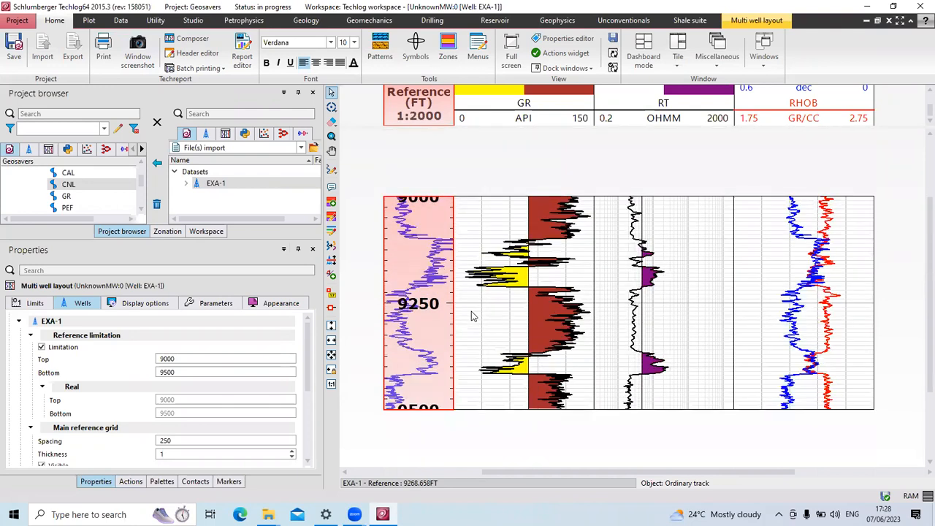
scroll(472, 316, up, 2)
scroll(472, 317, down, 2)
scroll(472, 317, up, 2)
scroll(472, 316, down, 2)
scroll(472, 316, up, 2)
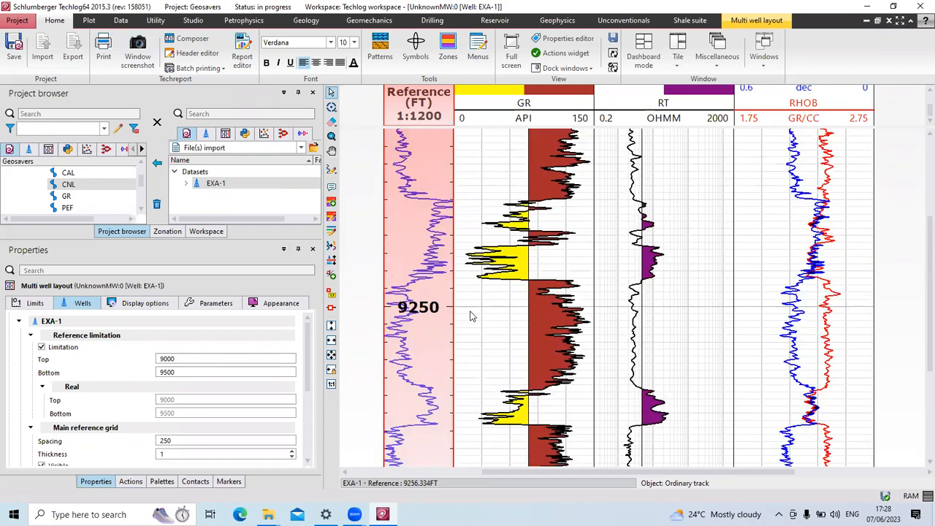
scroll(472, 316, down, 2)
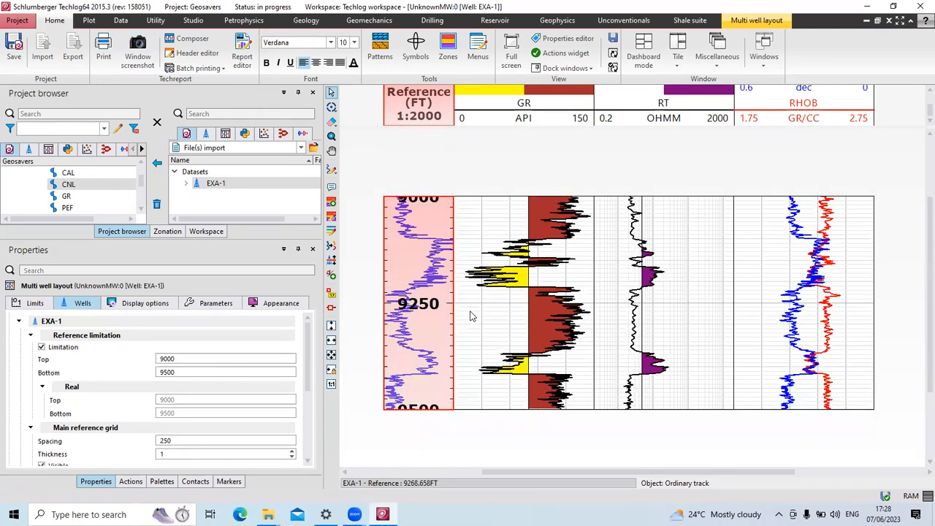
scroll(472, 316, up, 2)
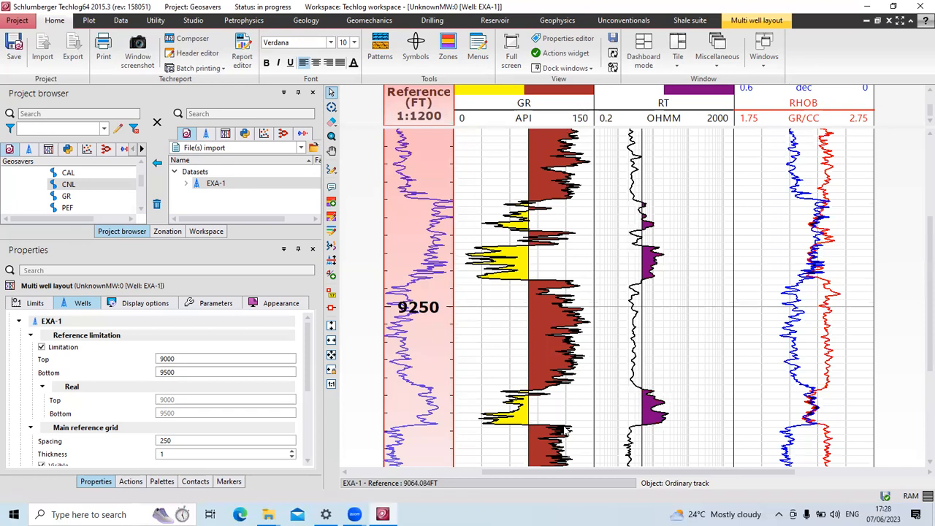